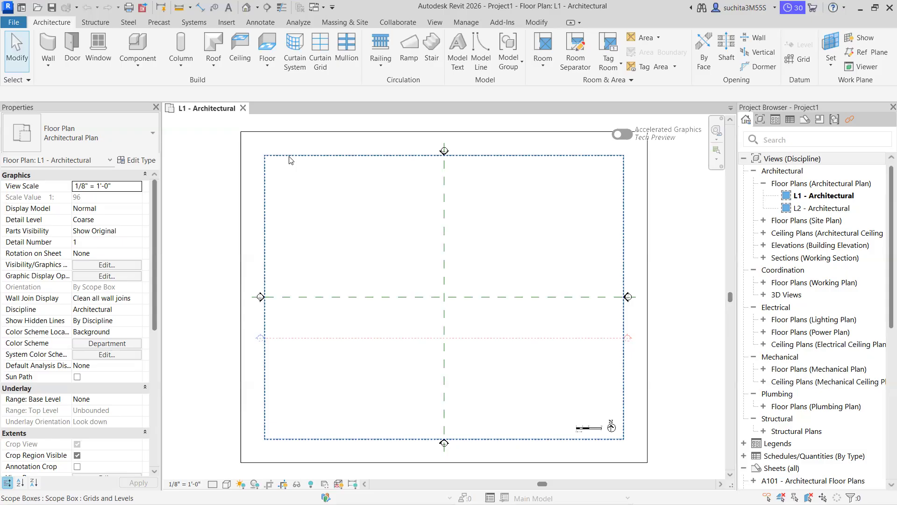
Collapse the Architectural discipline group in the project's list of views.
click(765, 183)
click(764, 183)
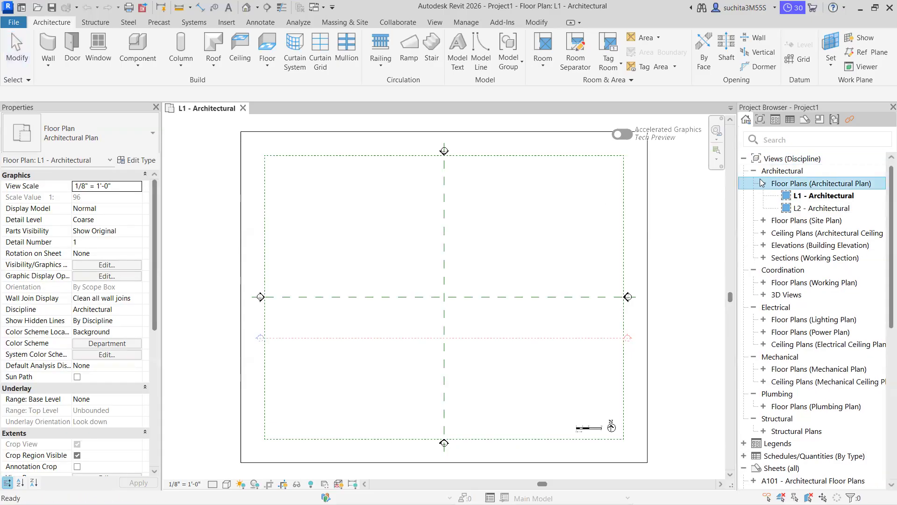
click(764, 184)
click(753, 170)
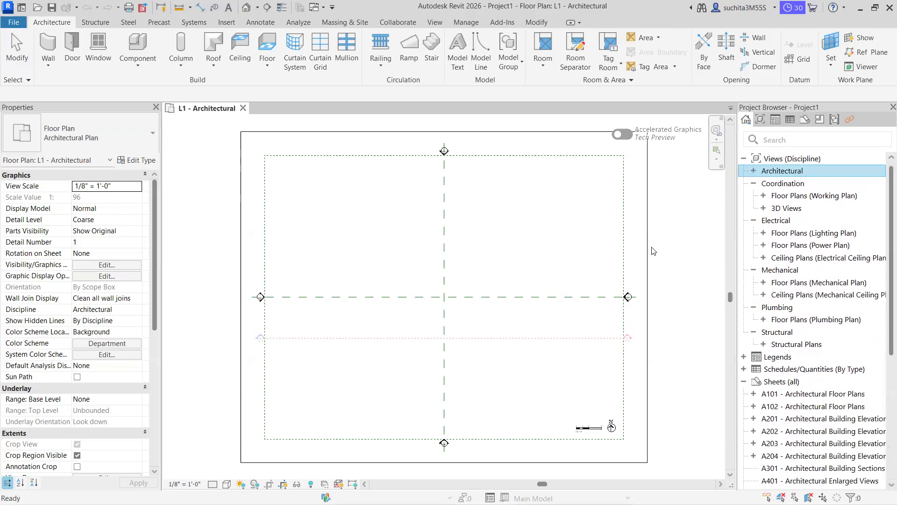
Start placing an architectural wall in the L1 - Architectural floor plan.
scroll(353, 320, down, 2)
scroll(354, 320, up, 2)
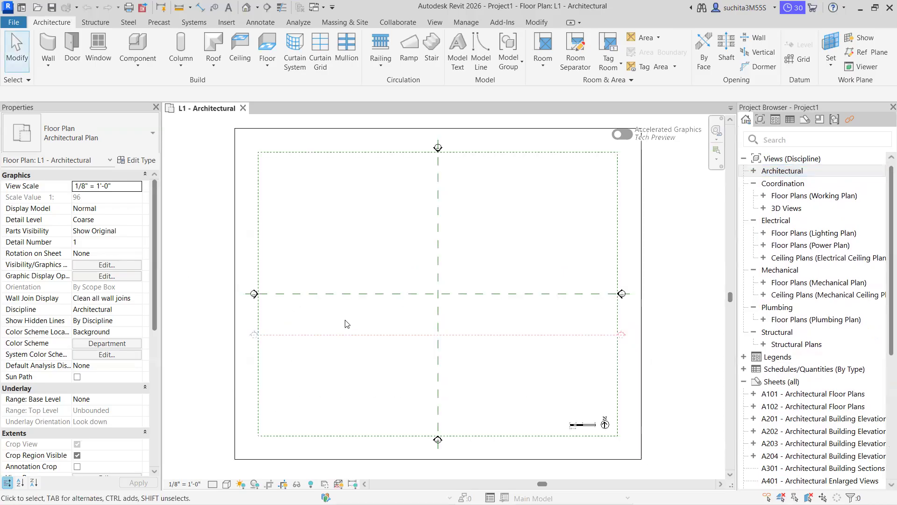
scroll(355, 322, down, 1)
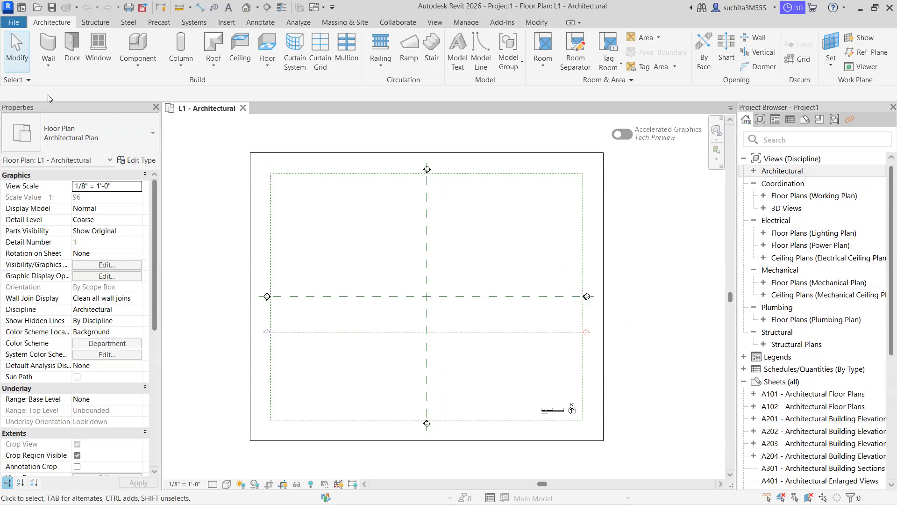
click(48, 68)
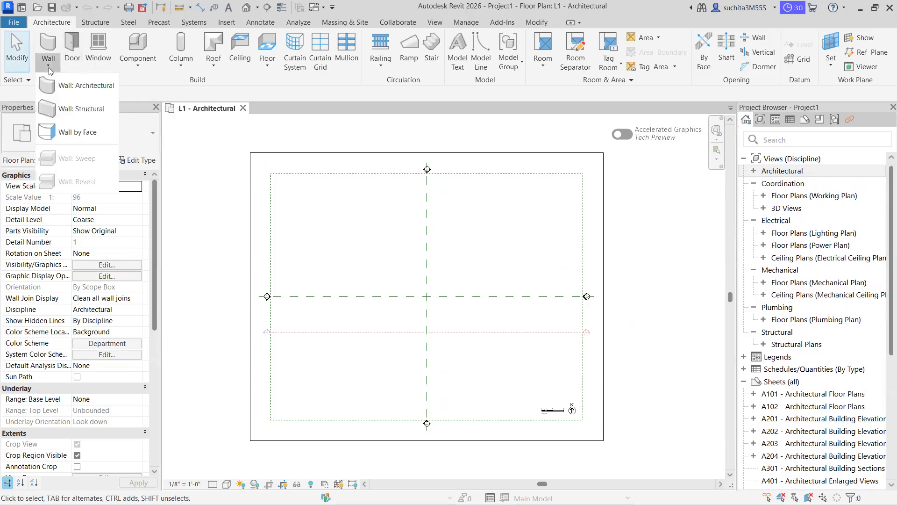
click(76, 87)
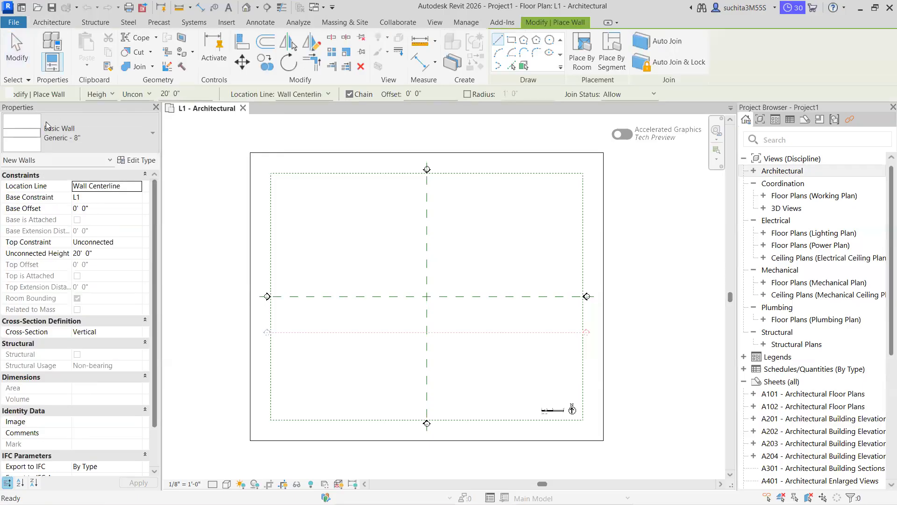
Look through the available basic, curtain and stacked wall types for the new wall.
click(89, 141)
scroll(51, 238, up, 2)
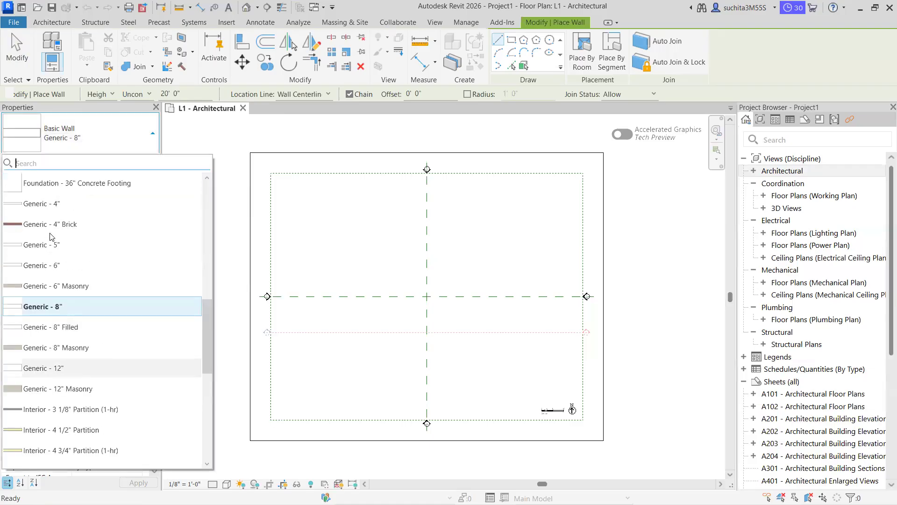
scroll(51, 236, up, 6)
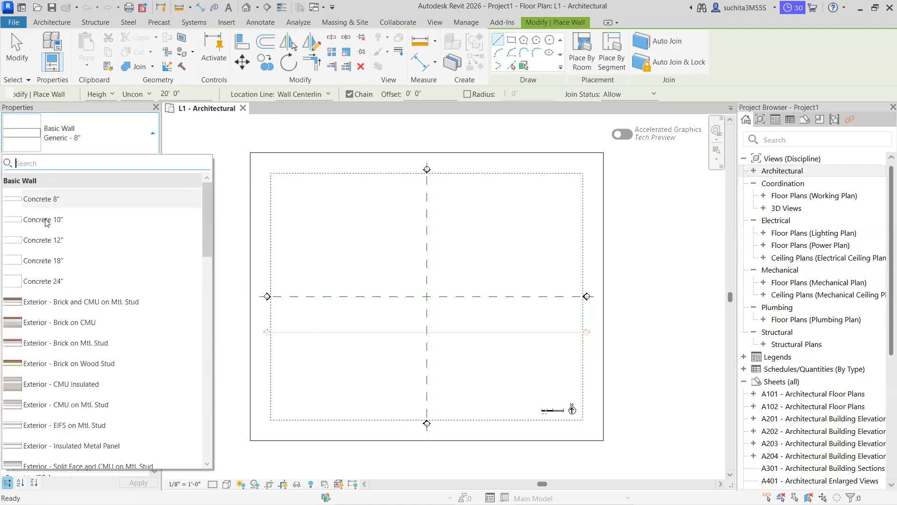
scroll(47, 223, down, 12)
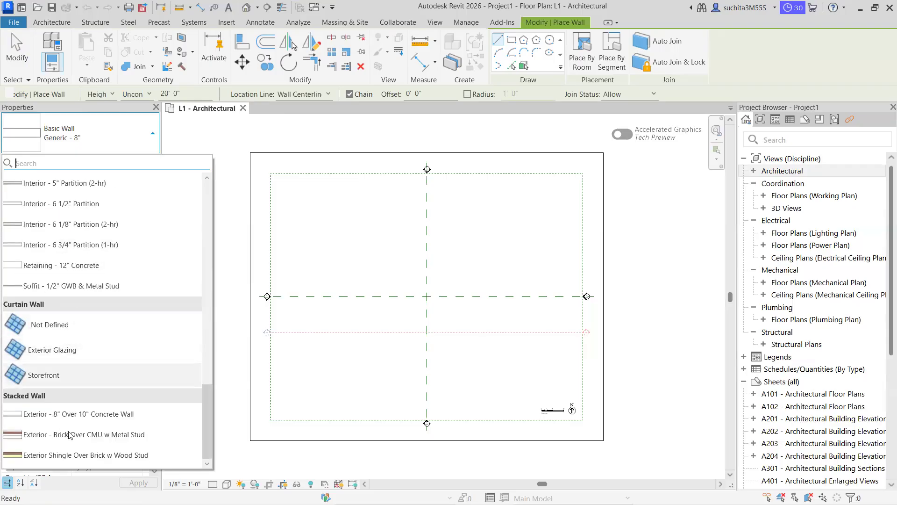
scroll(89, 405, up, 5)
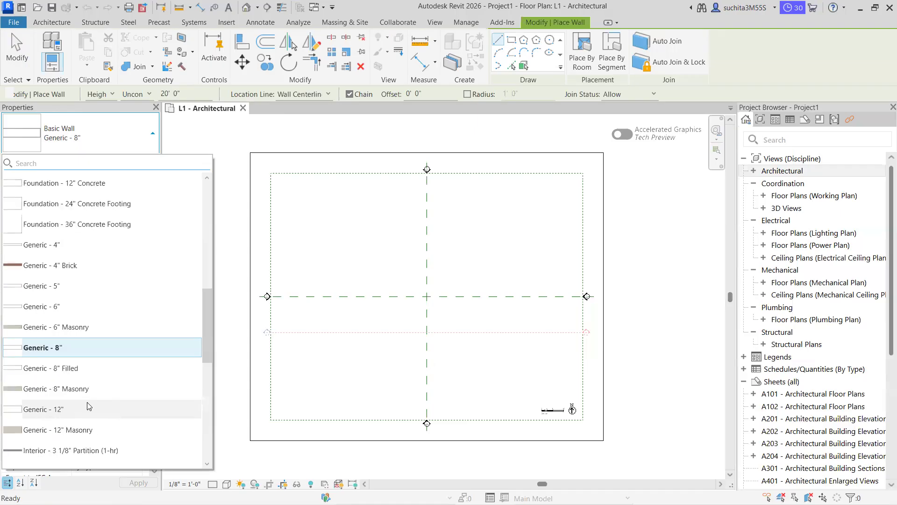
scroll(56, 327, up, 7)
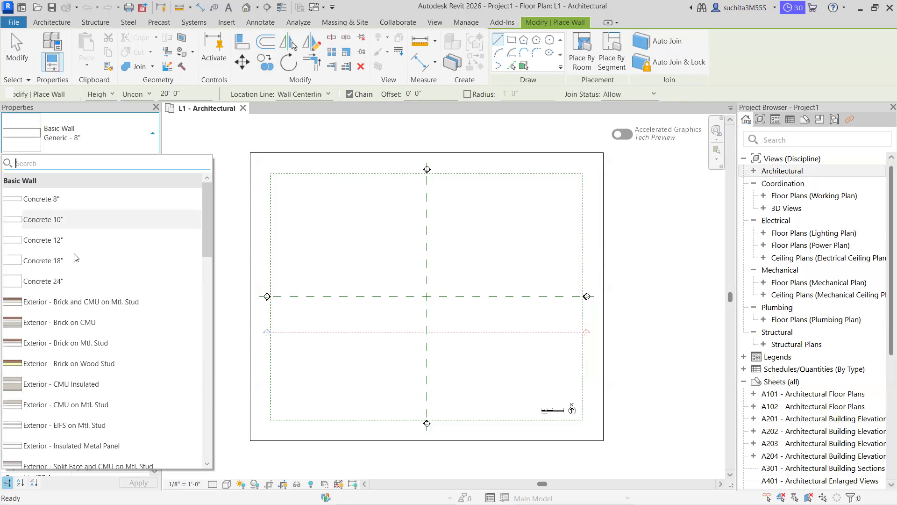
click(111, 136)
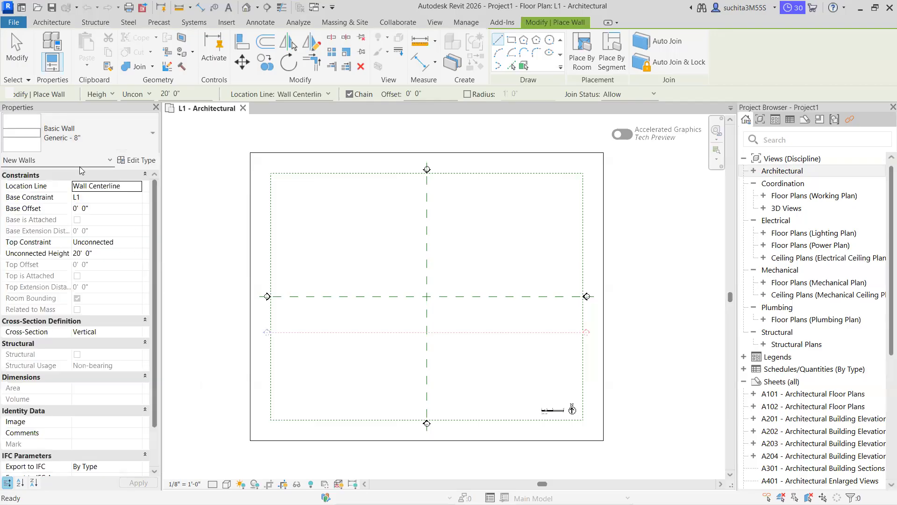
Set the type of the new wall to the basic wall Concrete 8".
click(93, 144)
scroll(101, 216, up, 5)
scroll(102, 217, up, 4)
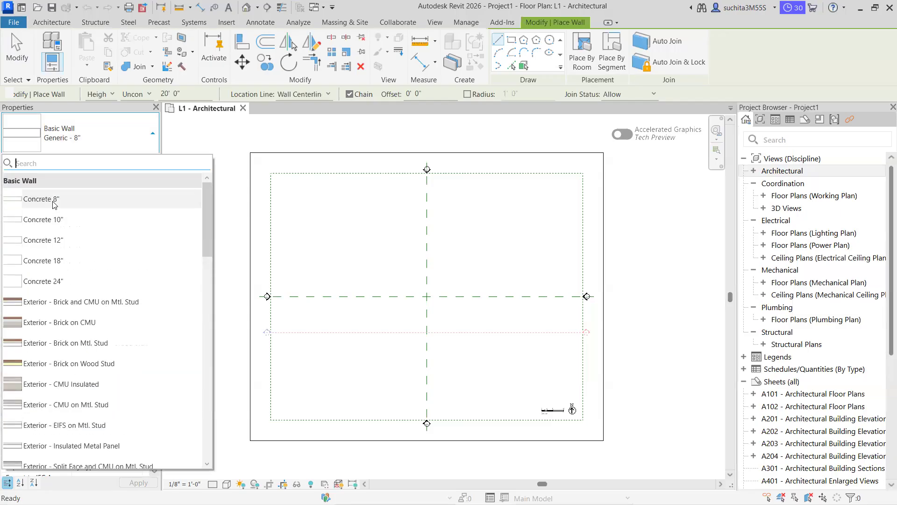
click(101, 197)
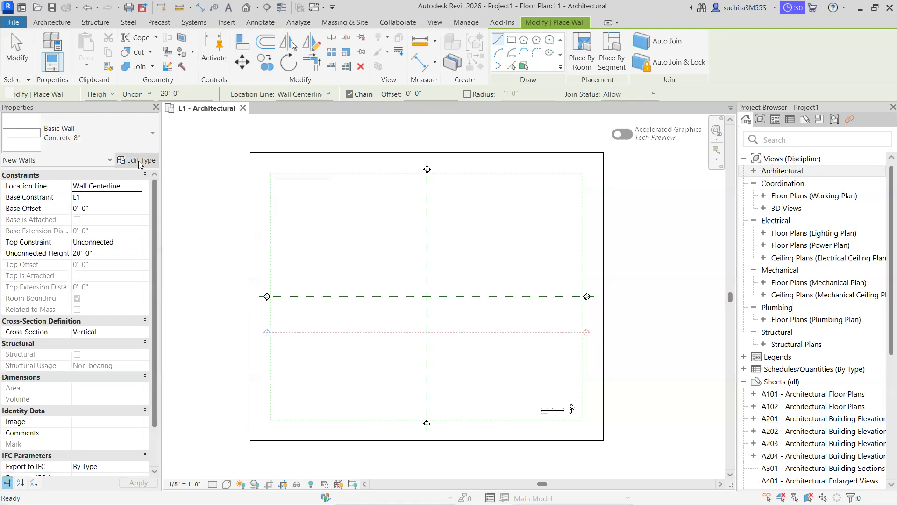
click(137, 160)
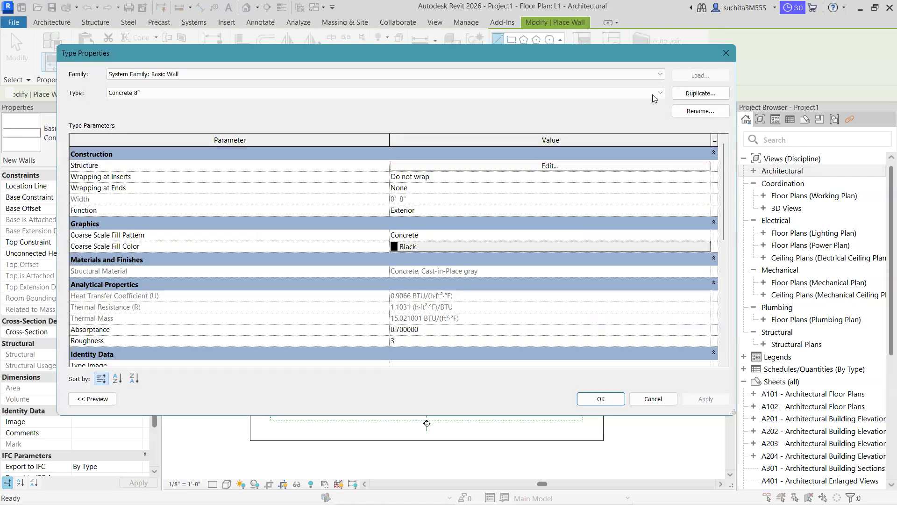
click(726, 52)
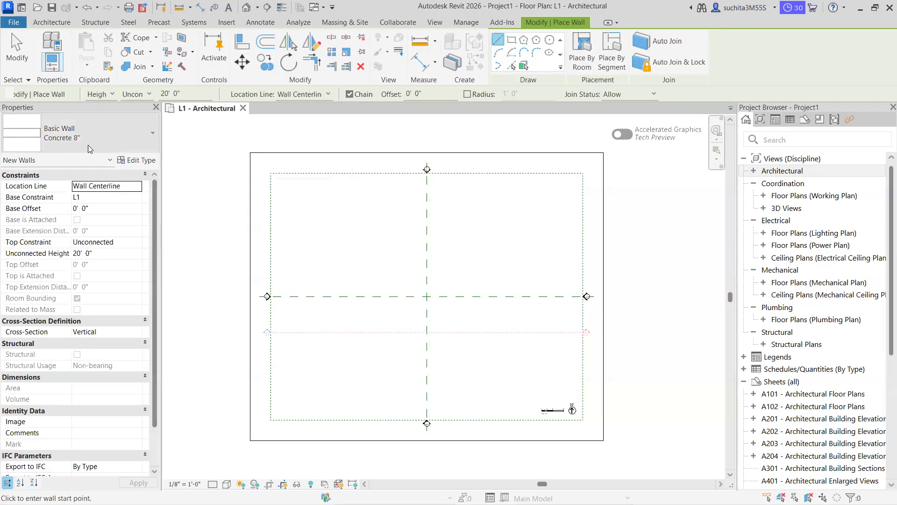
click(88, 140)
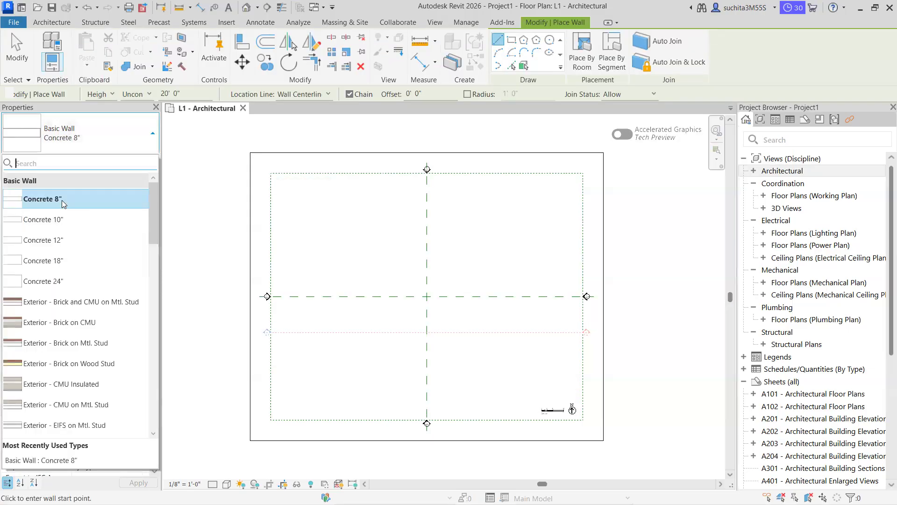
click(62, 200)
Duplicate the Concrete 8" wall type under the name wall 9".
click(137, 160)
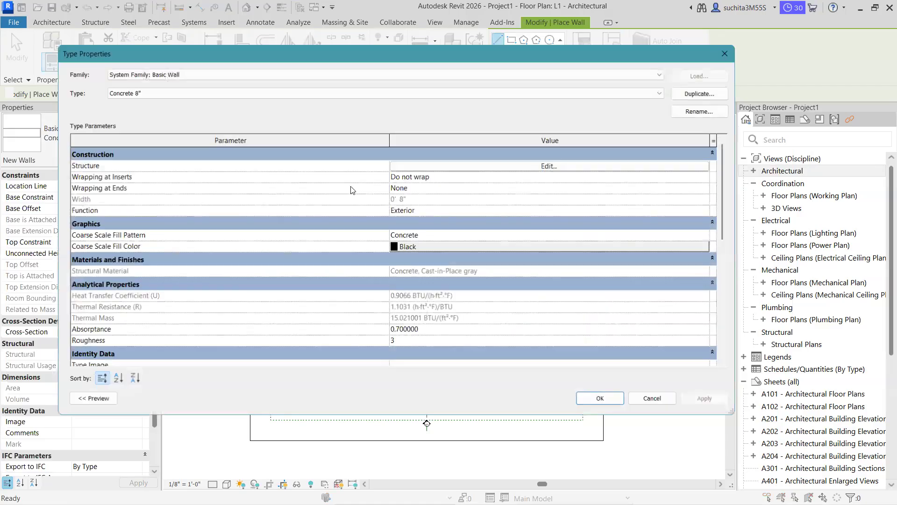
click(694, 93)
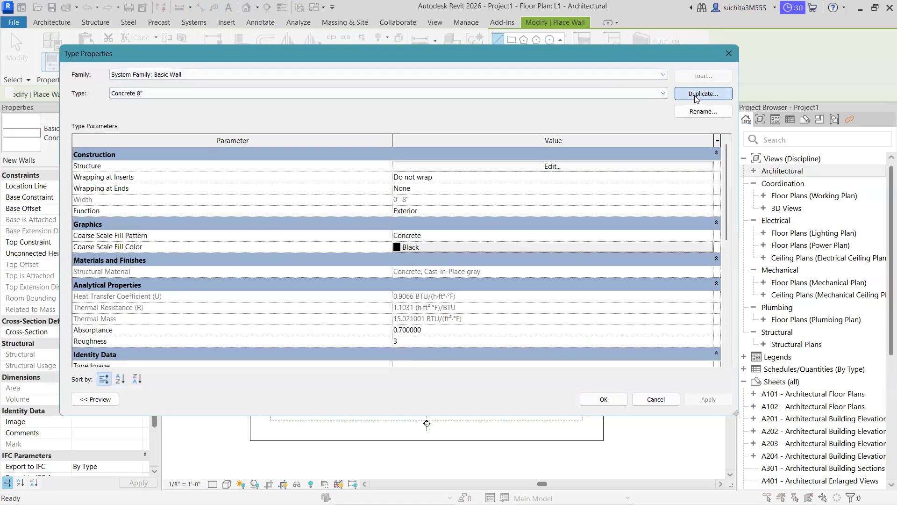
click(414, 227)
drag(414, 228, 270, 232)
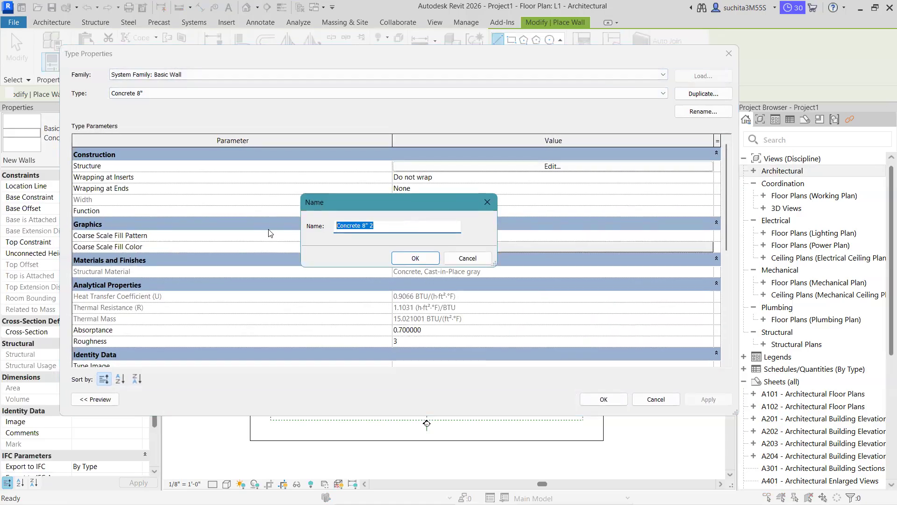
text(wall 99)
key(BackSpace)
text(')
click(413, 257)
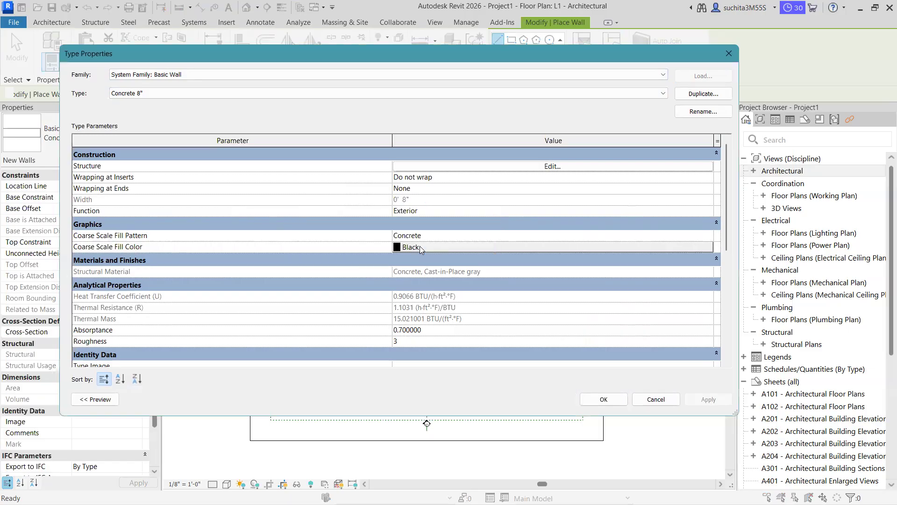
Set the thickness of the structure layer in the wall 9" type to 9" and apply the type changes.
click(552, 166)
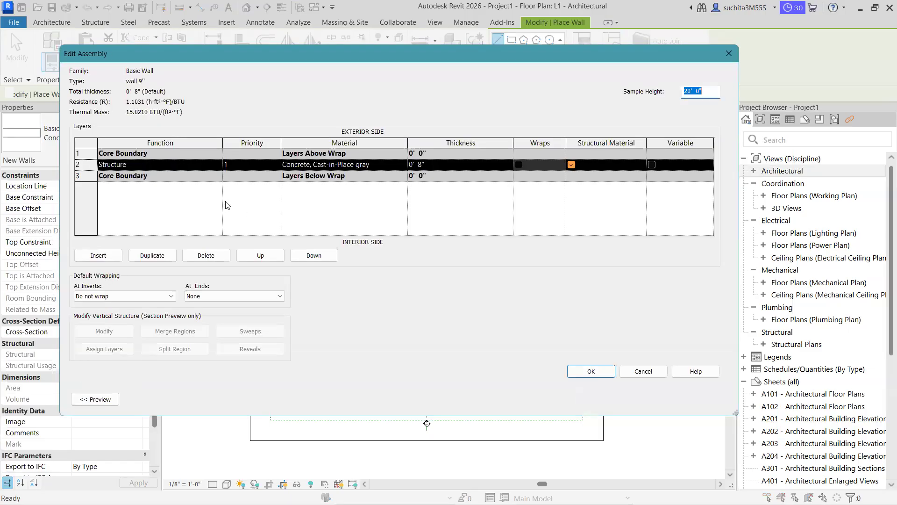
click(434, 168)
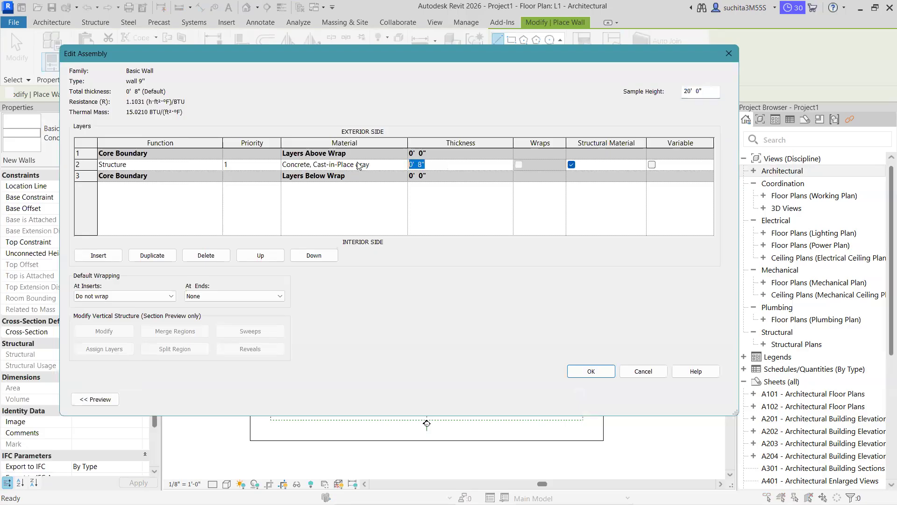
text(9")
key(Tab)
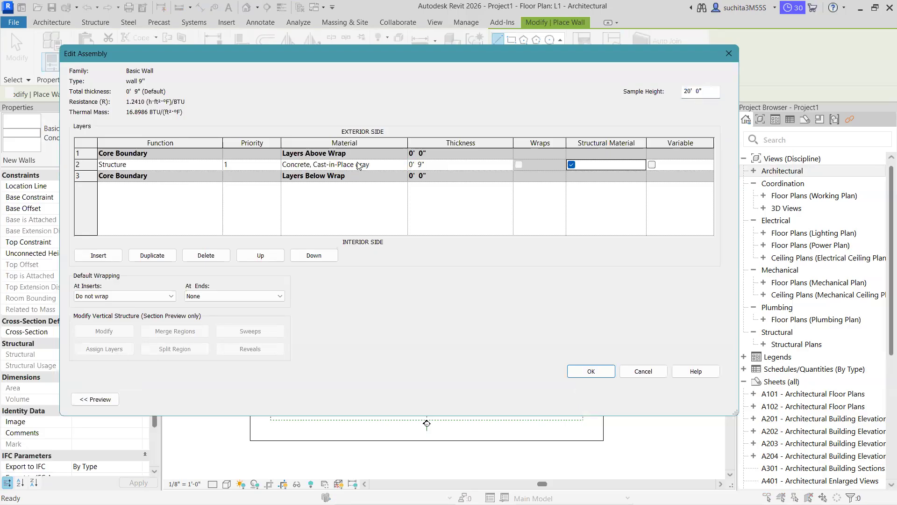
click(585, 373)
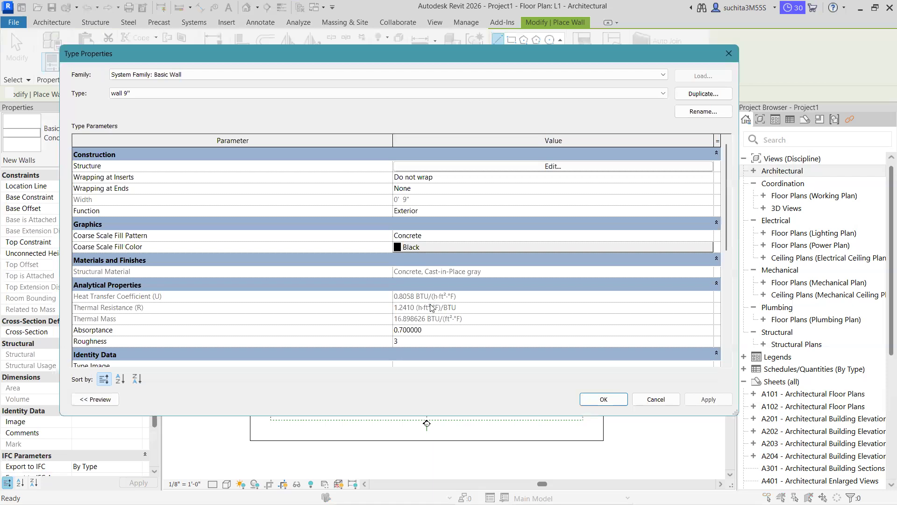
click(607, 399)
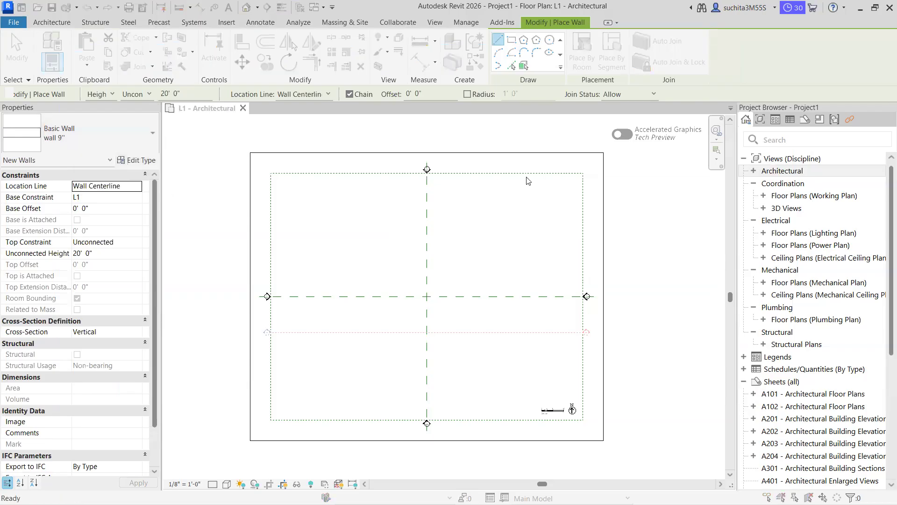
Duplicate the wall 9" type under the name wall 6".
click(135, 160)
click(701, 93)
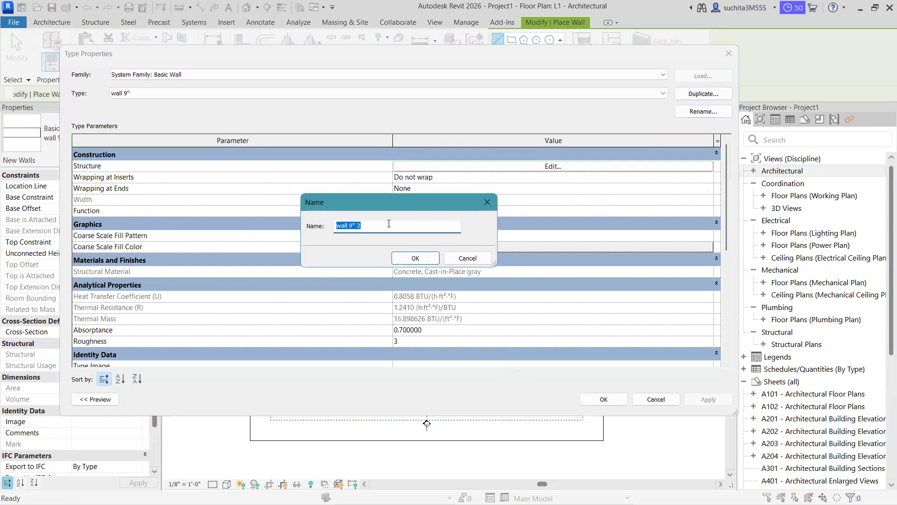
text(6)
key(BackSpace)
key(BackSpace)
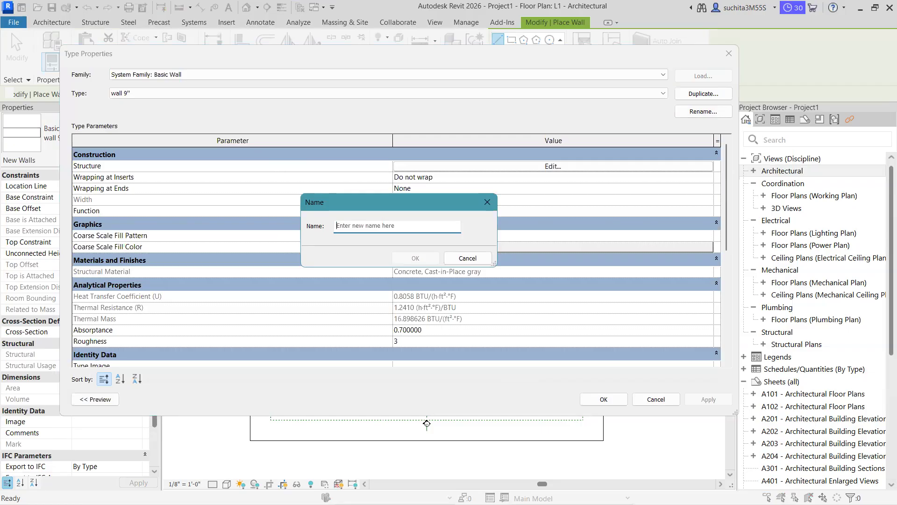
text(wall )
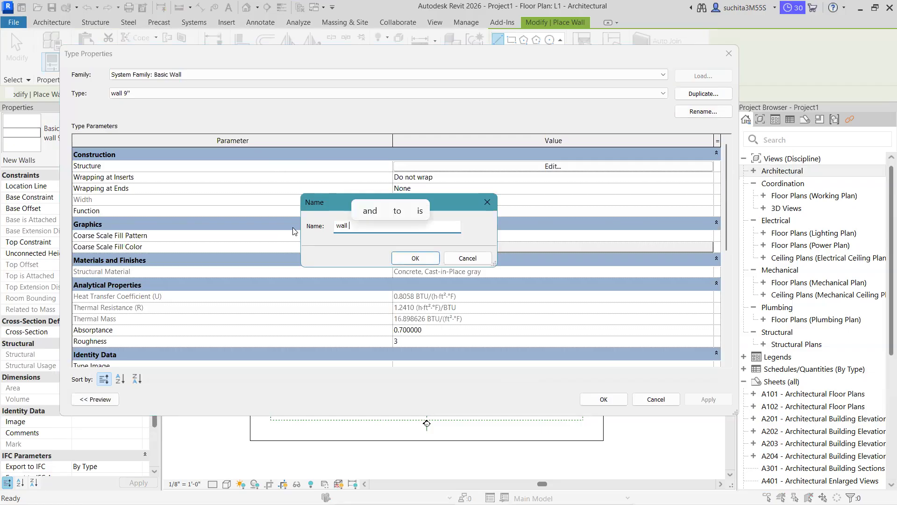
text(6")
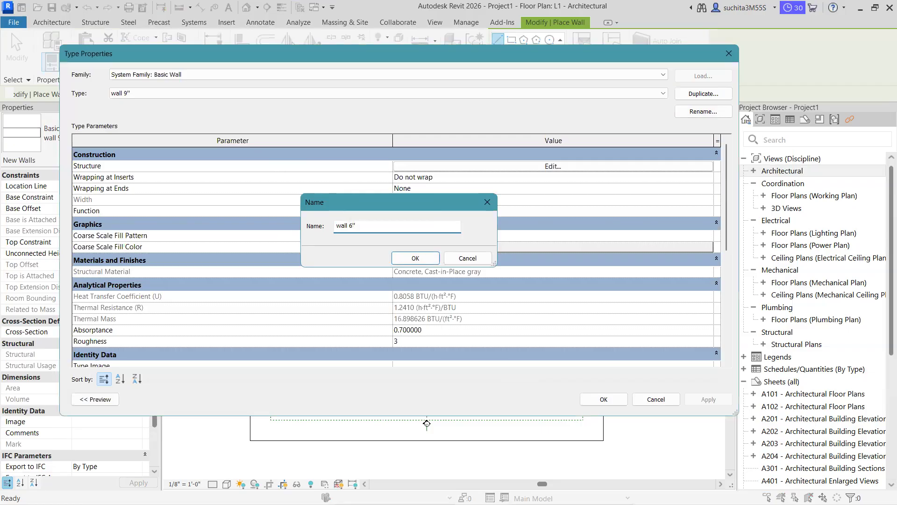
key(Return)
Set the structure layer thickness of the wall 6" type to 6", apply the changes and leave wall placement.
click(544, 164)
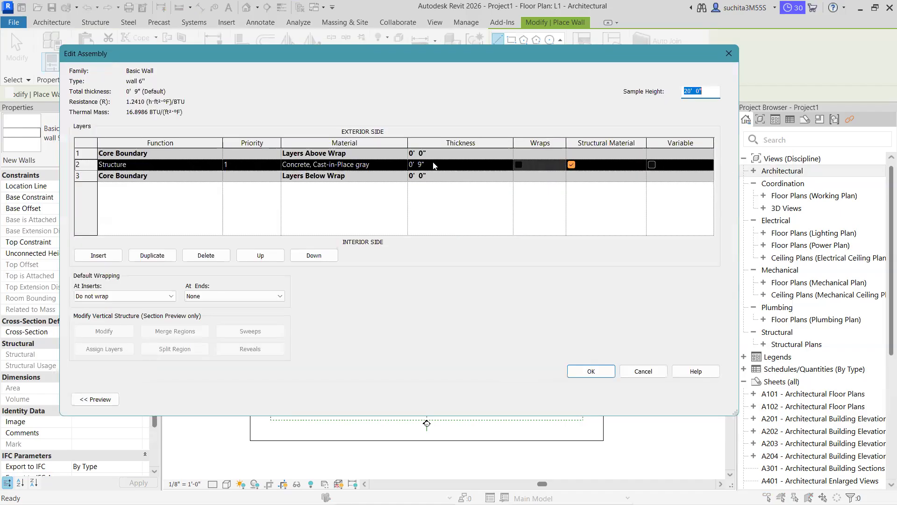
text(6)
key(Tab)
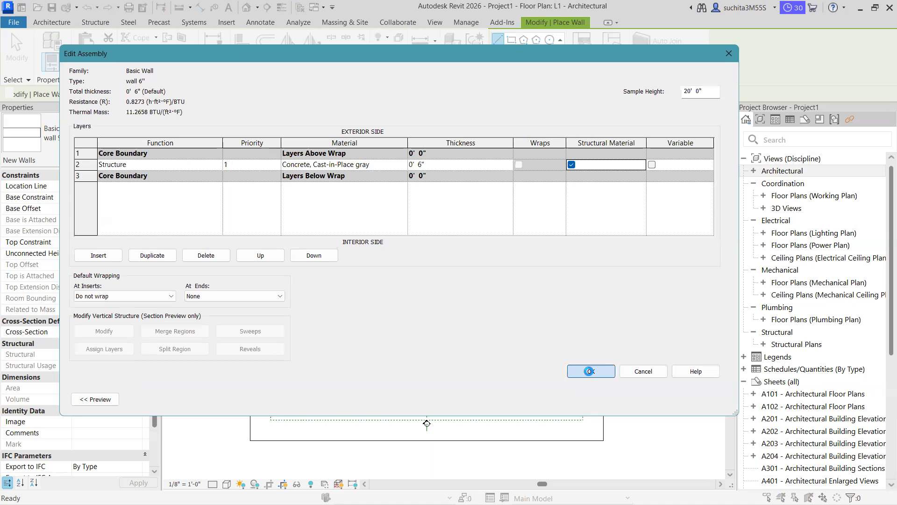
click(591, 371)
click(604, 398)
middle_drag(372, 360, 353, 363)
key(Escape)
key(Escape)
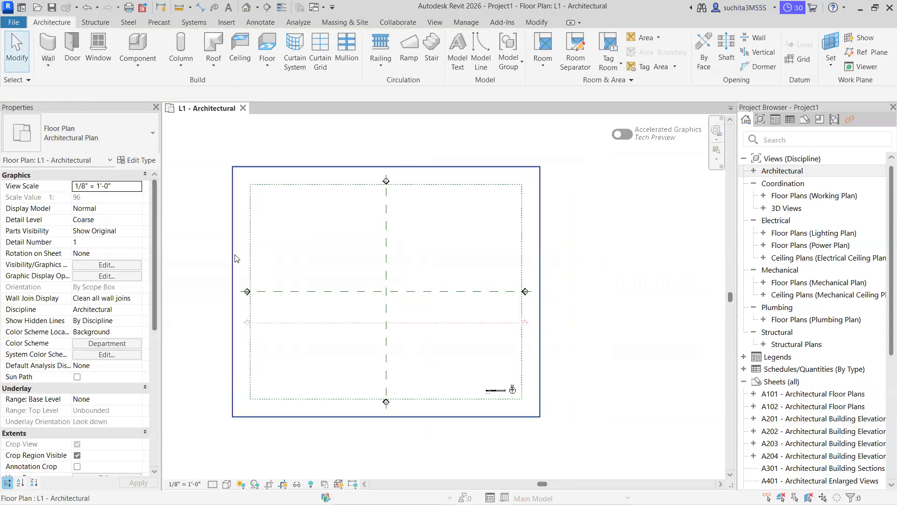
scroll(234, 255, down, 2)
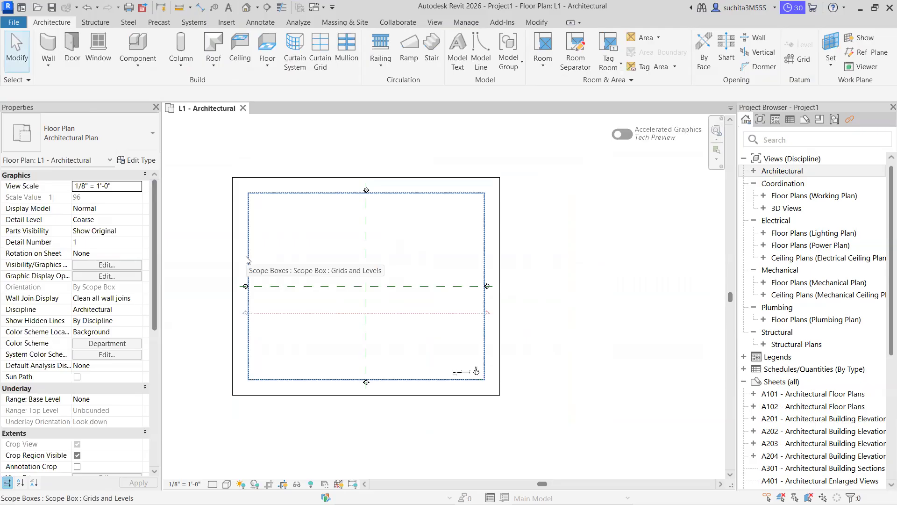
scroll(255, 256, down, 2)
scroll(421, 256, up, 3)
middle_drag(436, 256, 496, 269)
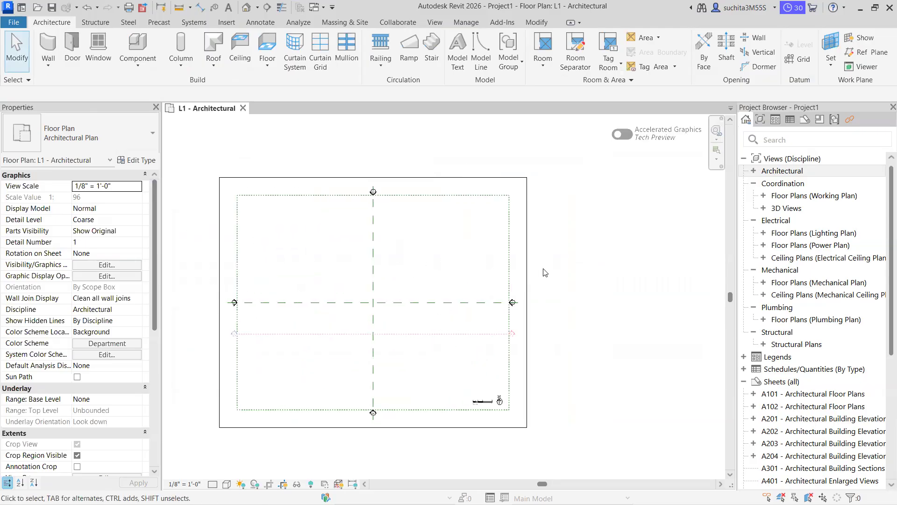
Start an architectural wall with the Height option and check which levels are offered for its top.
scroll(416, 322, down, 1)
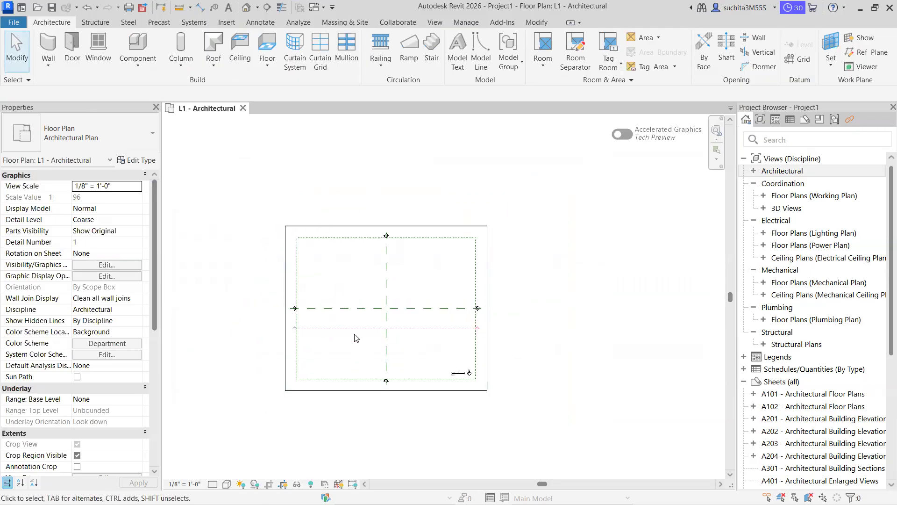
scroll(380, 363, down, 1)
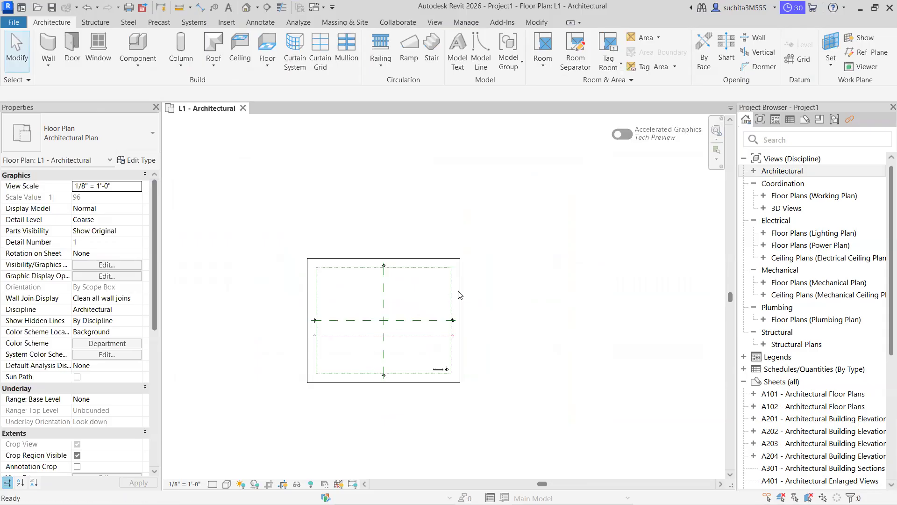
middle_drag(438, 303, 447, 258)
click(48, 71)
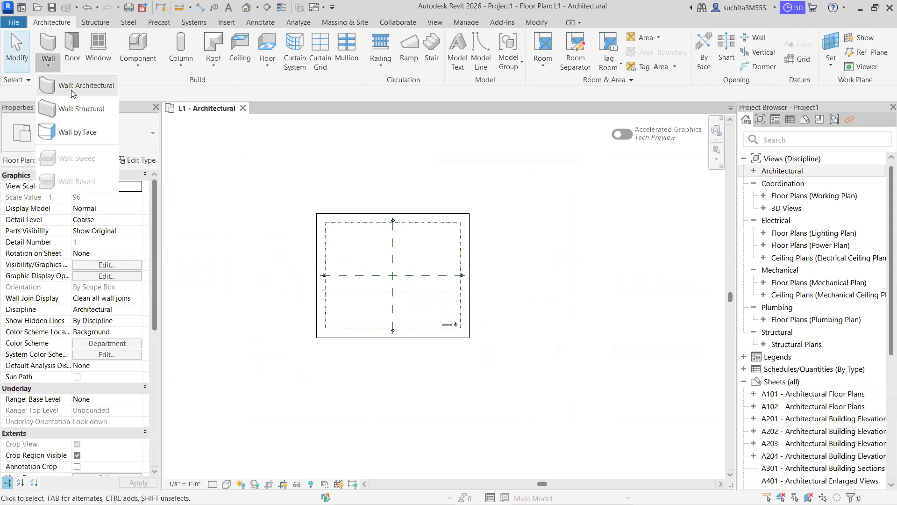
click(84, 89)
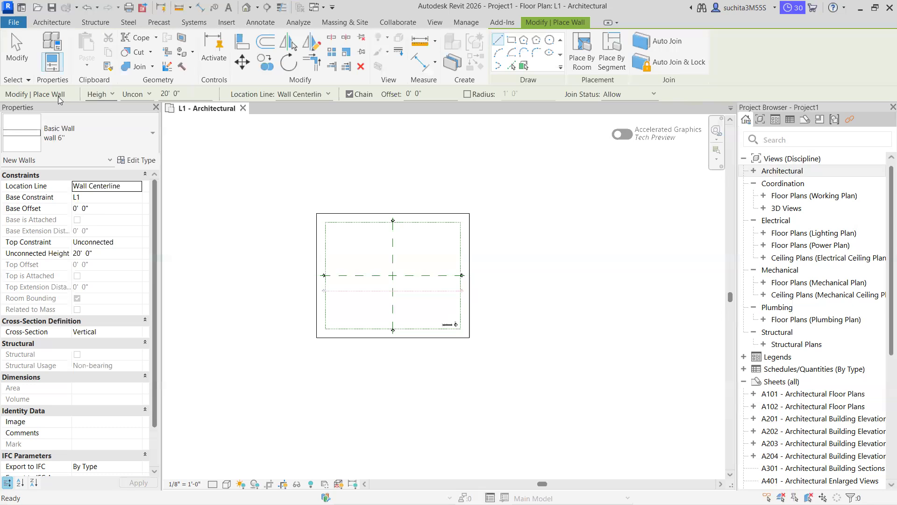
click(110, 95)
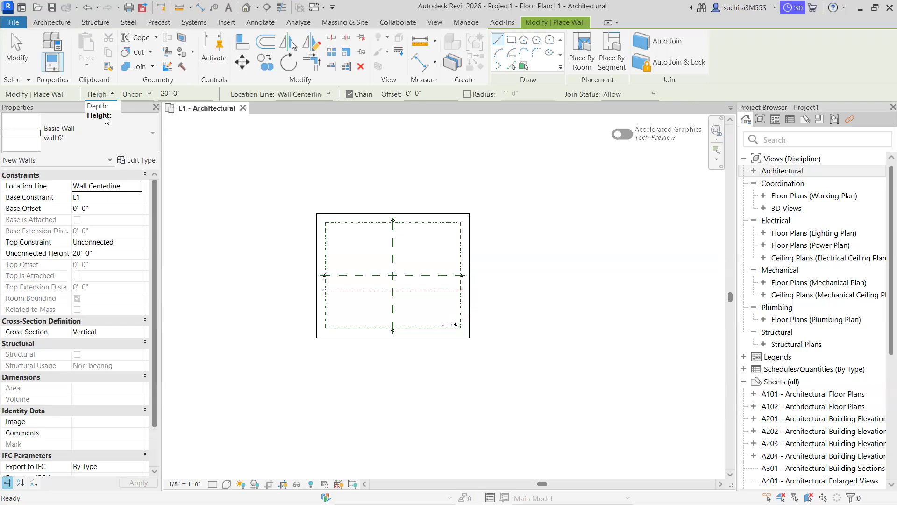
click(106, 116)
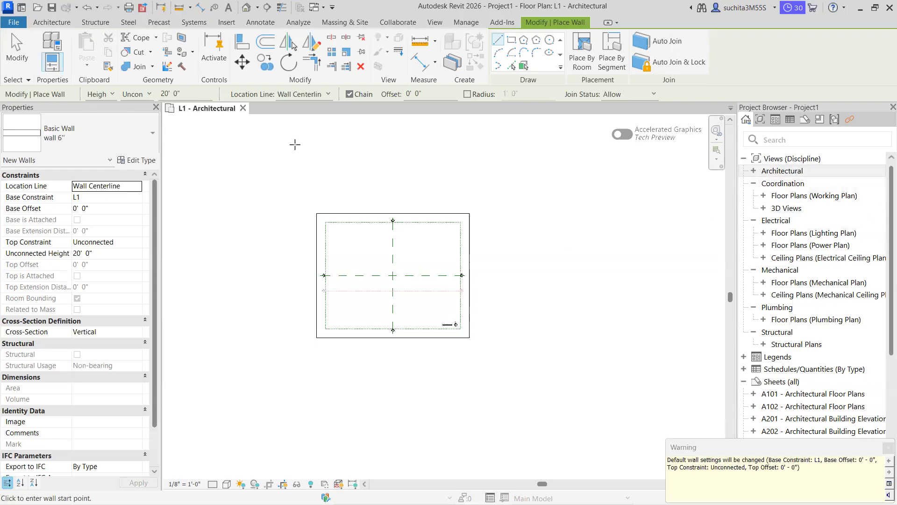
click(149, 95)
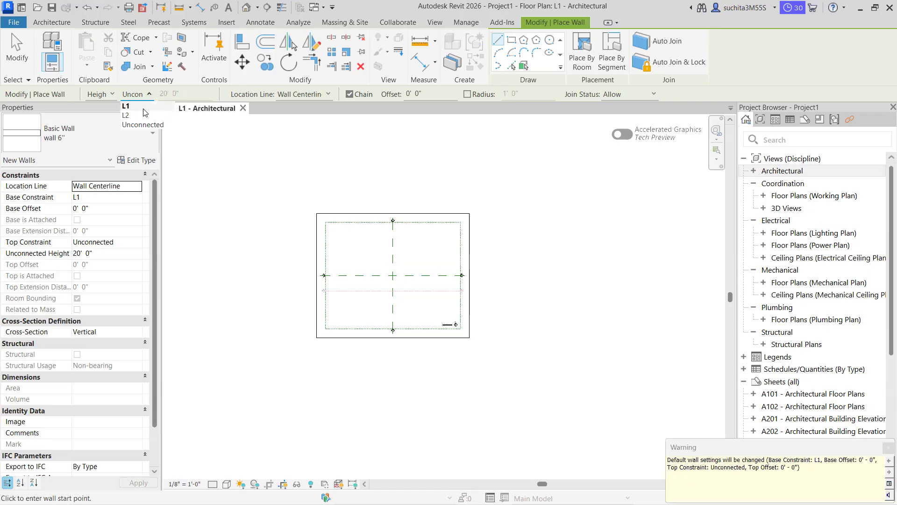
click(122, 94)
Open the East - Architectural building elevation and examine the heights of levels L1 and L2.
click(754, 186)
click(754, 170)
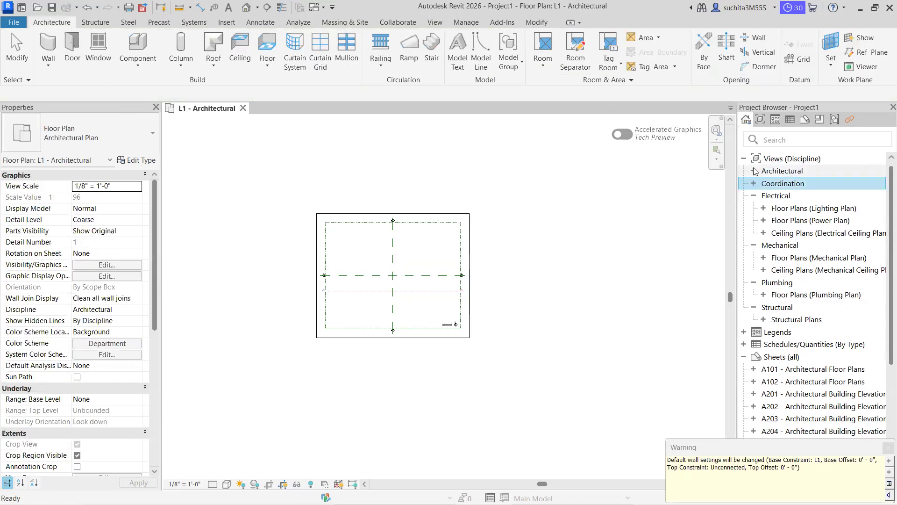
click(764, 221)
click(813, 232)
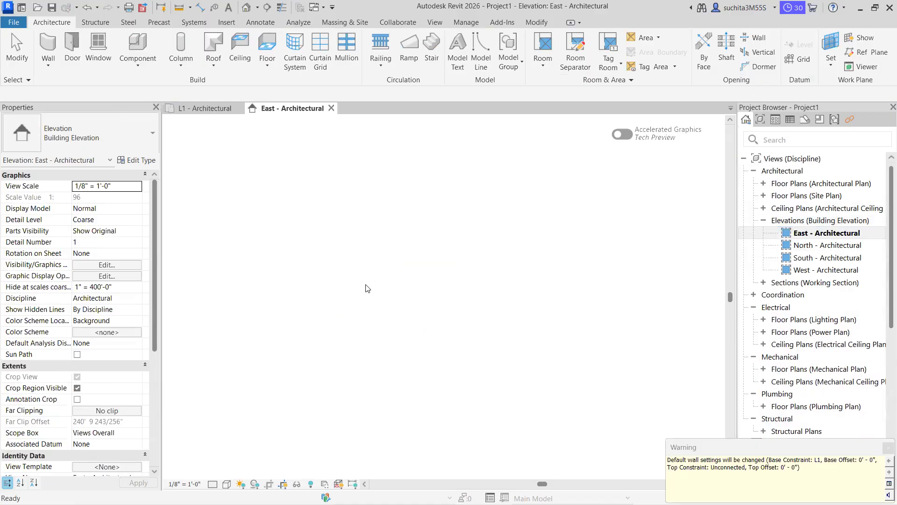
scroll(392, 315, down, 5)
scroll(432, 359, up, 1)
middle_drag(429, 350, 414, 333)
scroll(476, 305, up, 5)
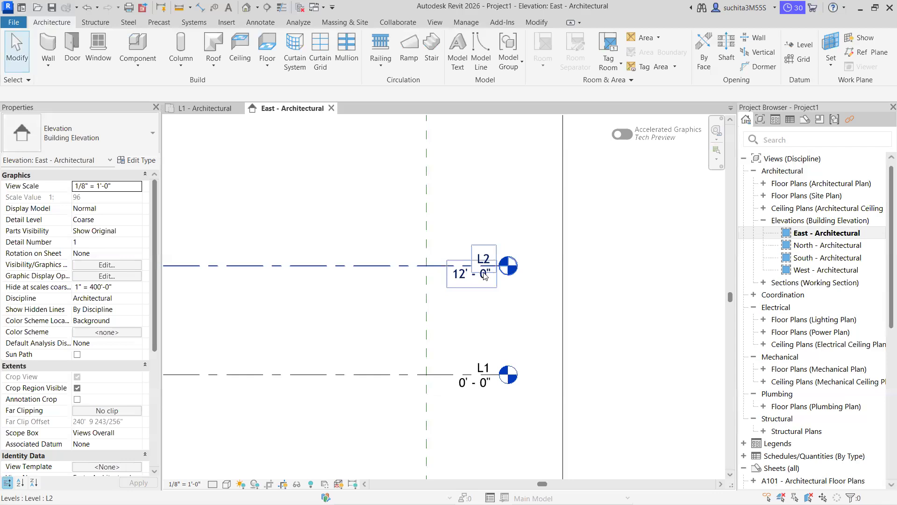
scroll(460, 313, down, 2)
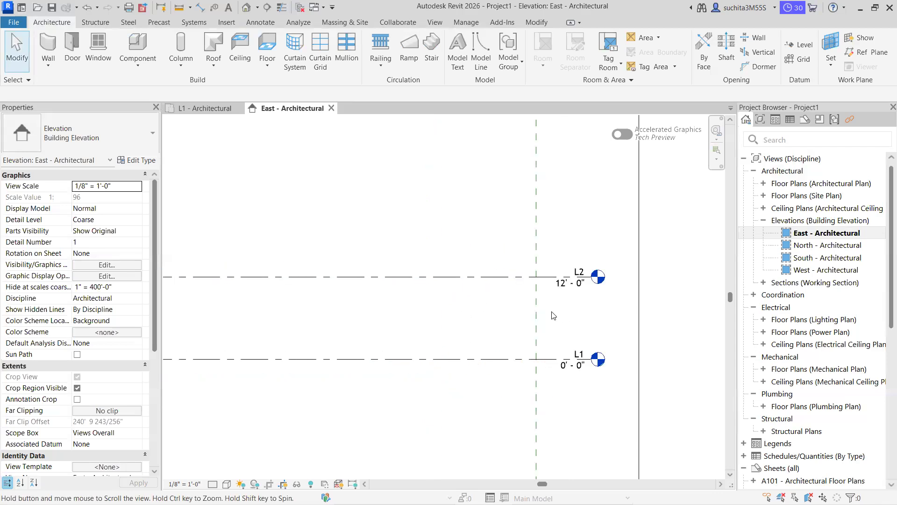
Return to the L1 floor plan and start an architectural wall, keeping its height Unconnected.
click(201, 111)
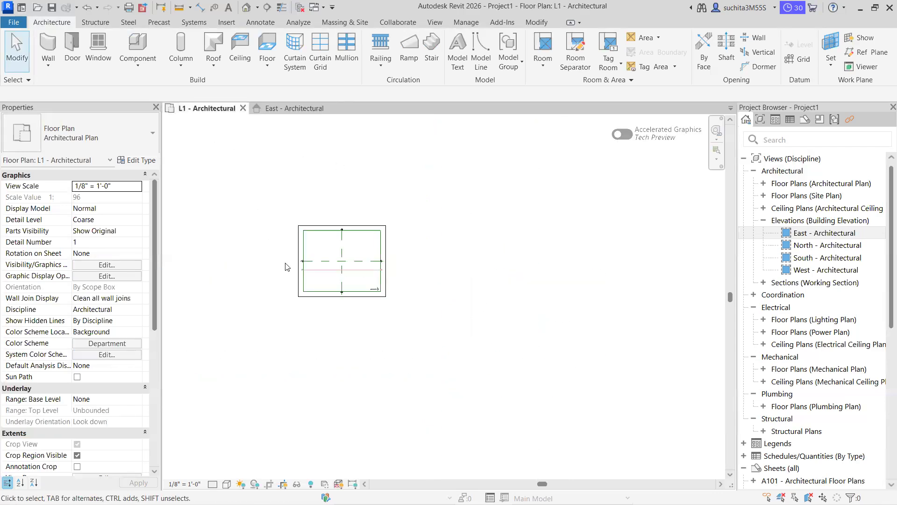
click(47, 67)
click(61, 87)
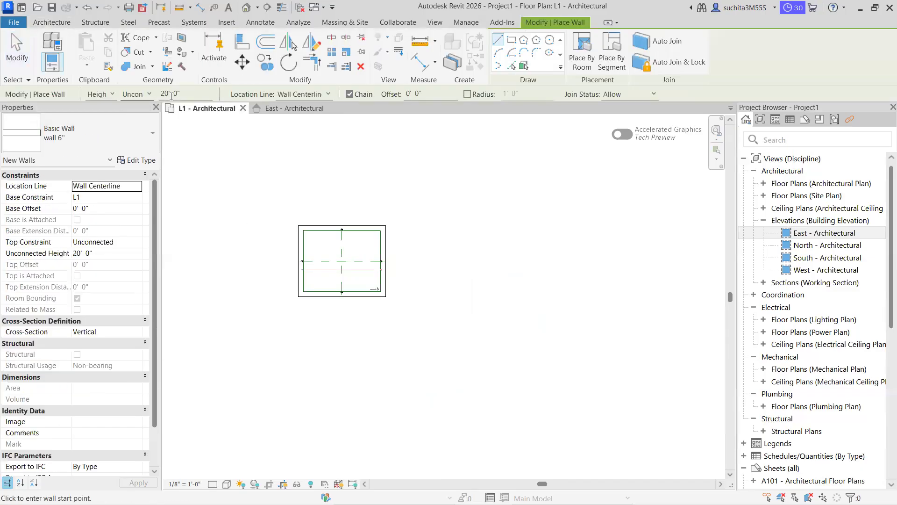
click(146, 95)
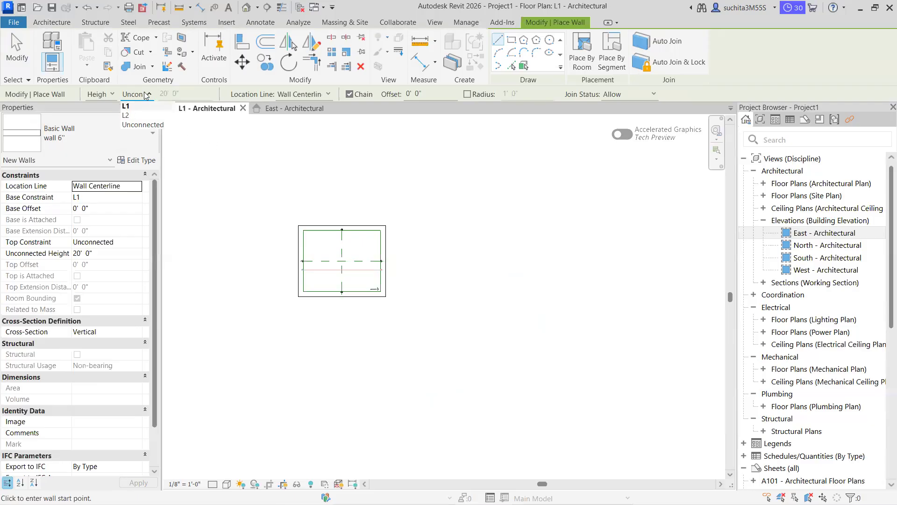
click(143, 124)
scroll(345, 259, down, 2)
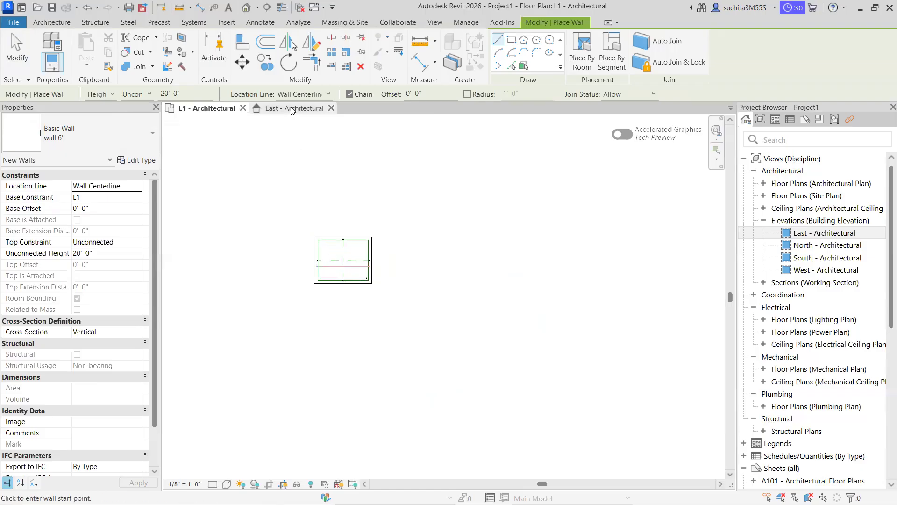
Draw a new level line across the East elevation 12' above level L2.
click(290, 109)
scroll(387, 307, down, 2)
middle_drag(448, 335, 467, 337)
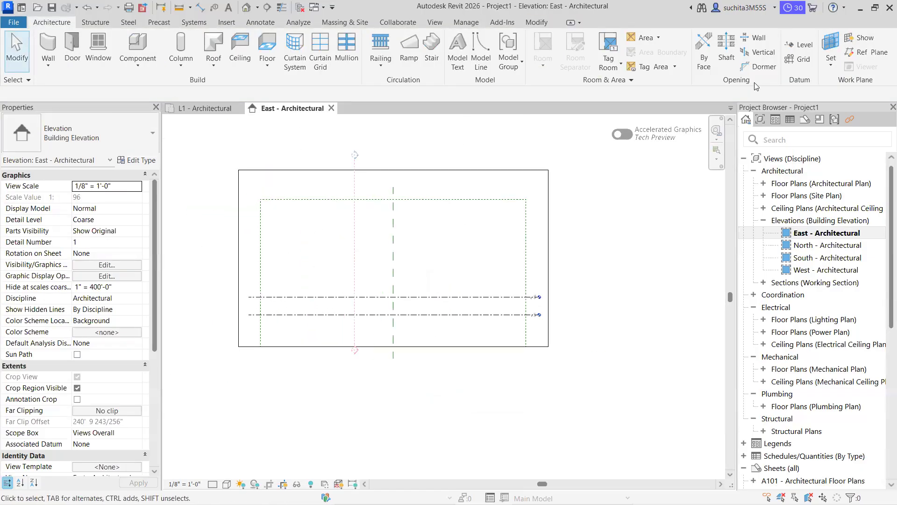
click(802, 47)
scroll(246, 280, up, 2)
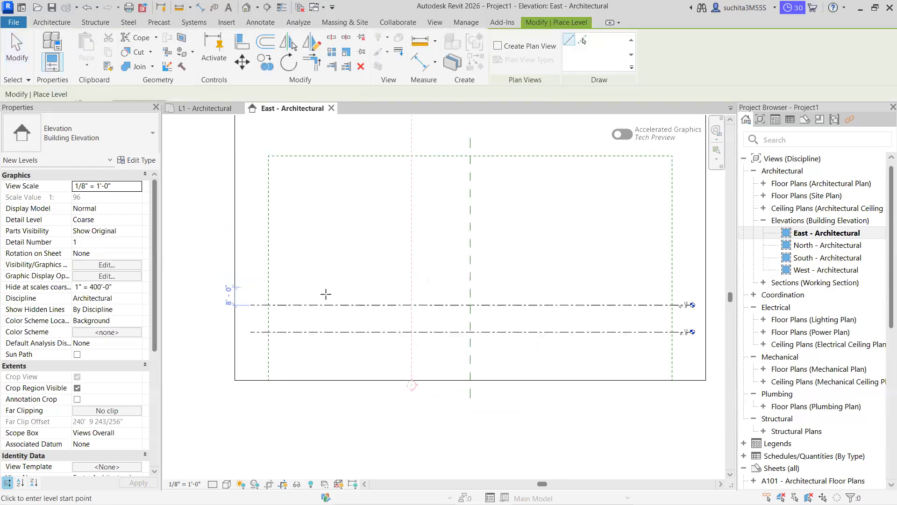
click(264, 279)
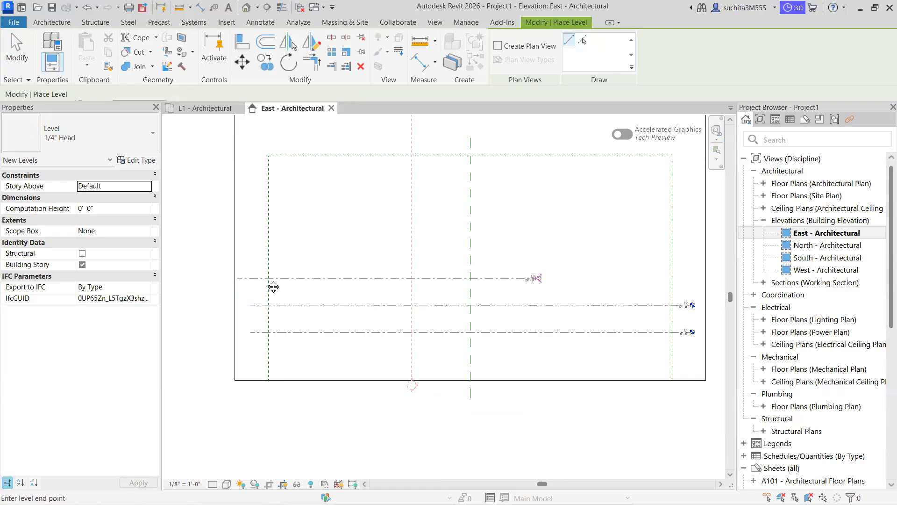
middle_drag(273, 286, 234, 271)
scroll(235, 271, down, 2)
scroll(314, 268, up, 3)
scroll(307, 264, up, 1)
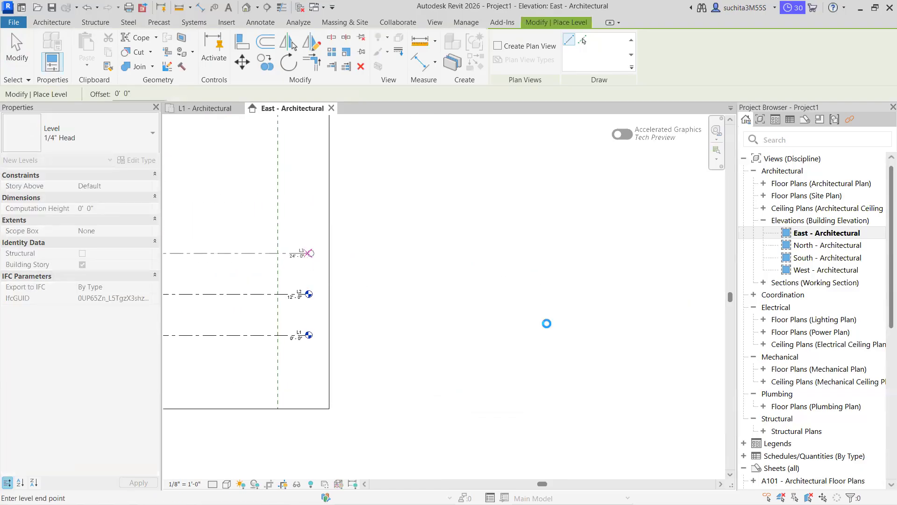
key(Escape)
key(Escape)
Set the distance of the new top level above L2 to 10'.
scroll(303, 312, up, 1)
middle_drag(303, 312, 581, 289)
click(289, 253)
scroll(253, 307, down, 2)
middle_drag(253, 307, 493, 308)
scroll(328, 308, up, 1)
scroll(350, 307, up, 1)
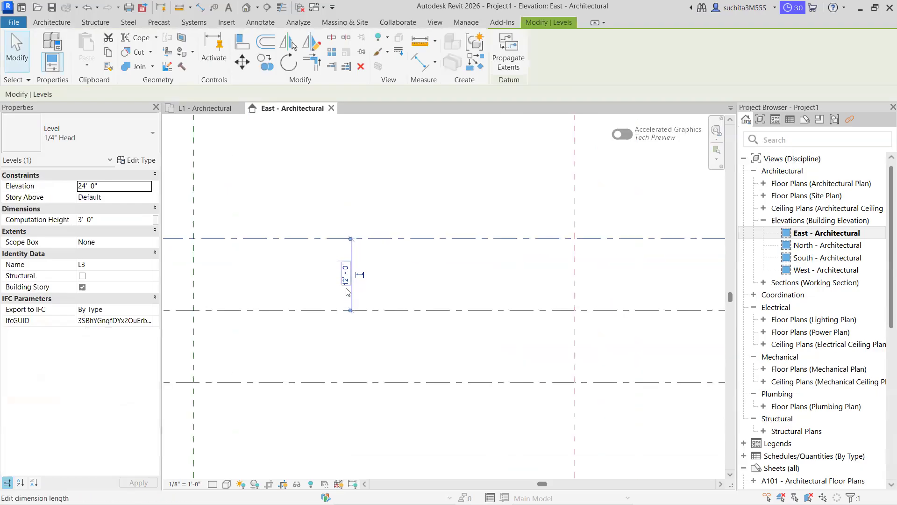
click(346, 290)
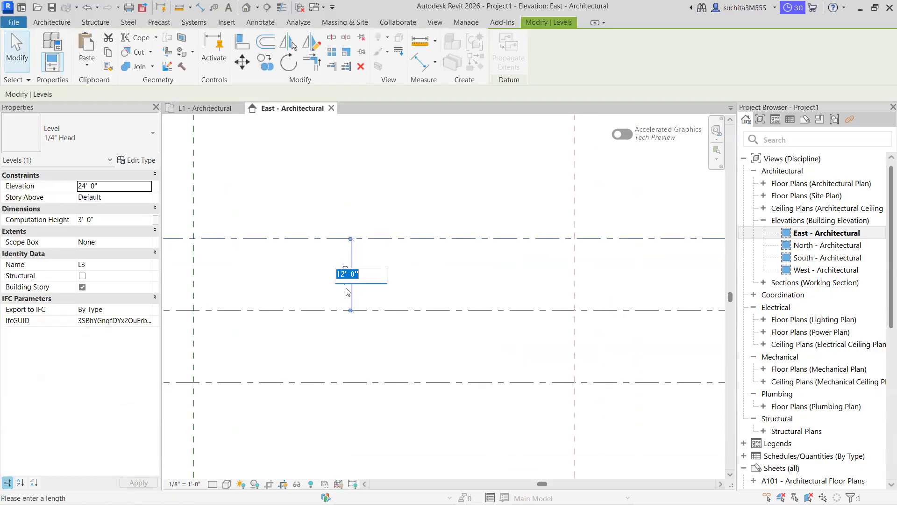
text(10)
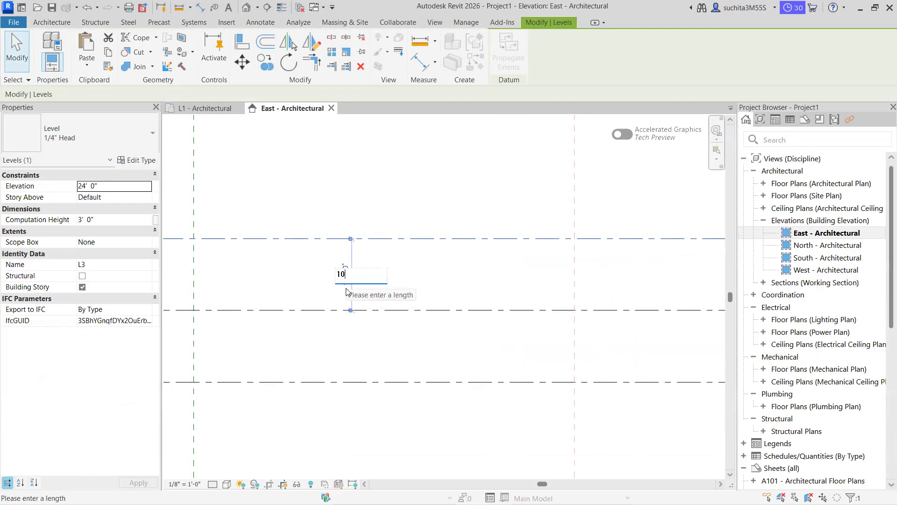
key(Return)
scroll(391, 344, down, 5)
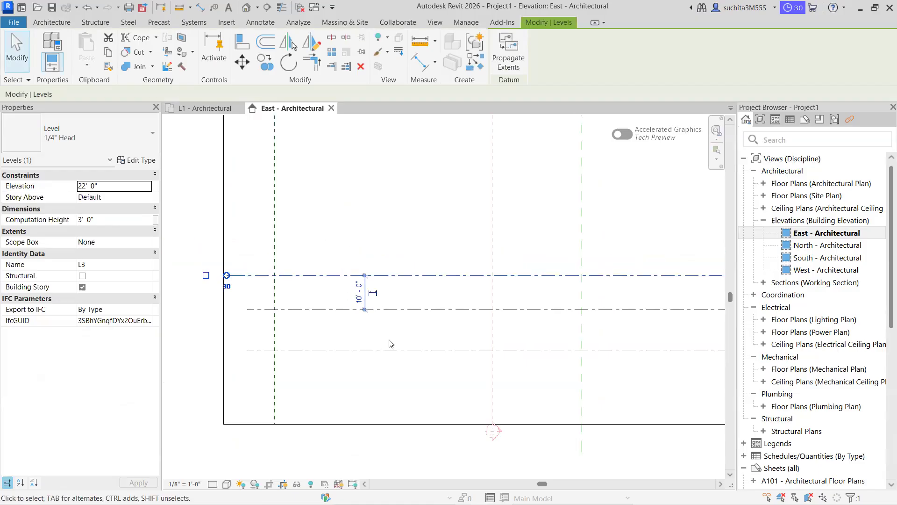
middle_drag(595, 343, 377, 318)
scroll(474, 287, up, 5)
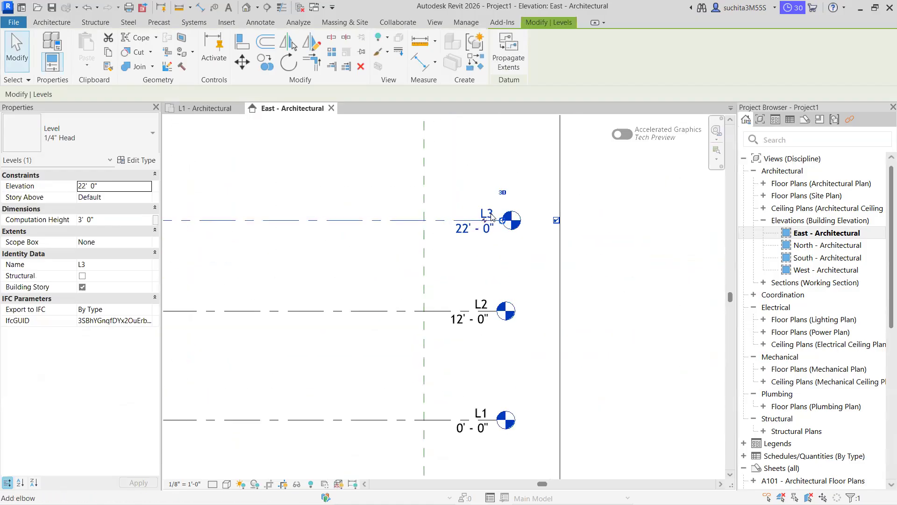
key(Escape)
Start an architectural wall in the L1 floor plan and check that the added level is offered for its top.
click(205, 108)
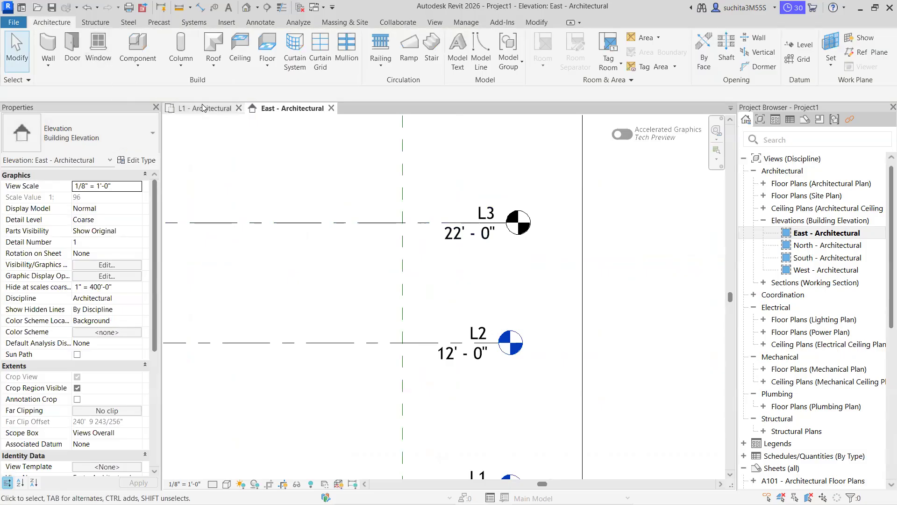
click(48, 63)
click(86, 87)
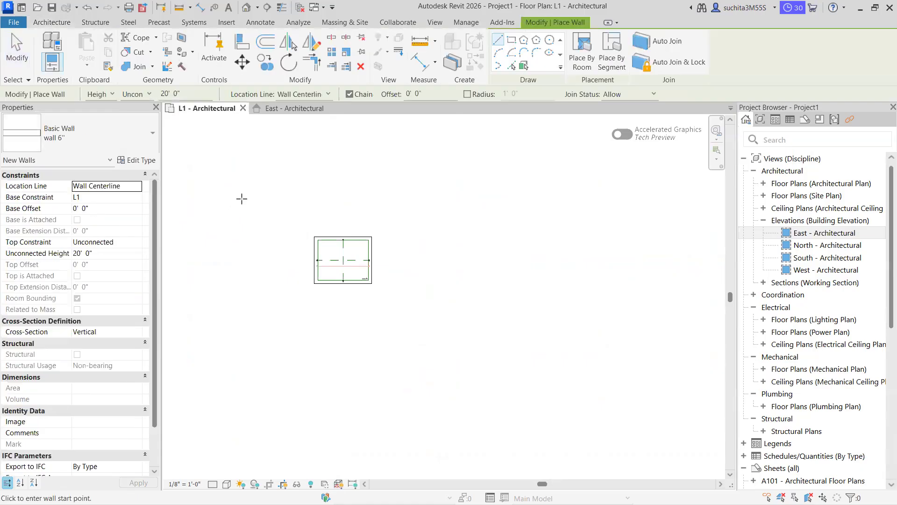
click(135, 94)
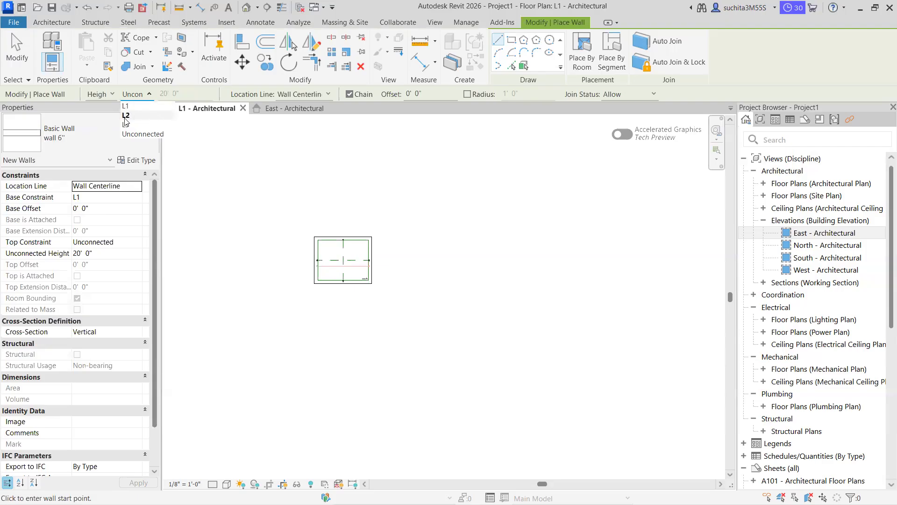
click(294, 110)
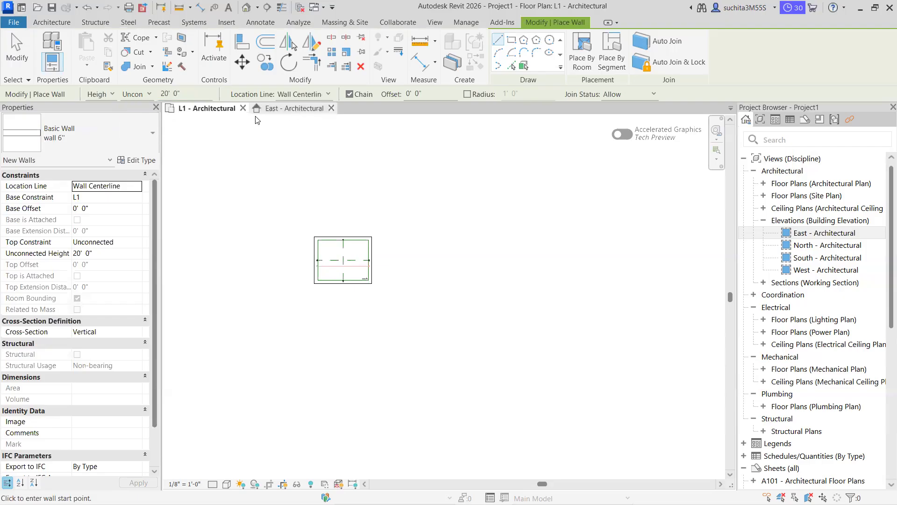
Return to the East elevation and examine the heights and spacing of levels L1, L2 and L3.
click(288, 110)
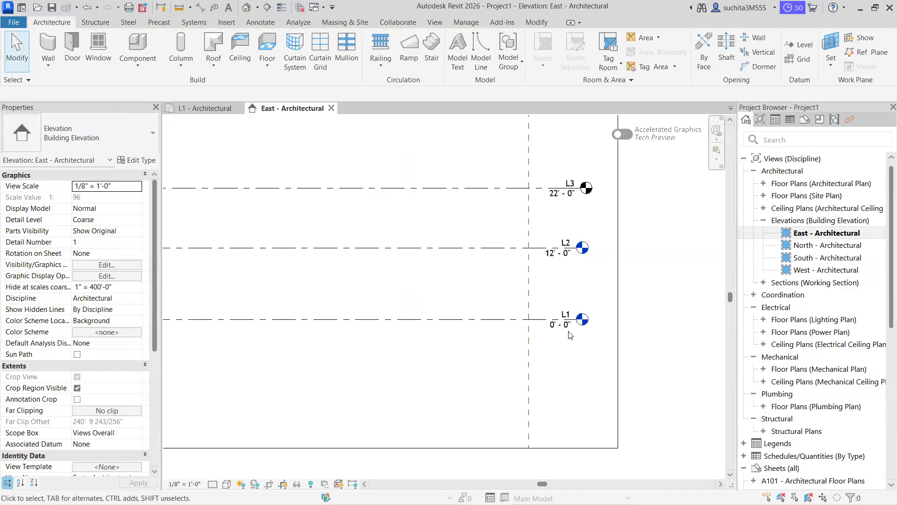
scroll(496, 335, down, 1)
scroll(404, 342, down, 2)
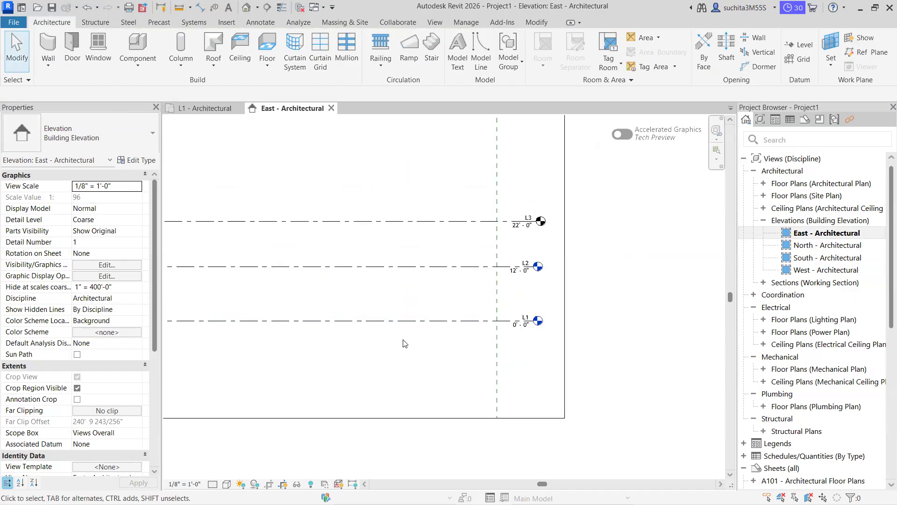
click(431, 277)
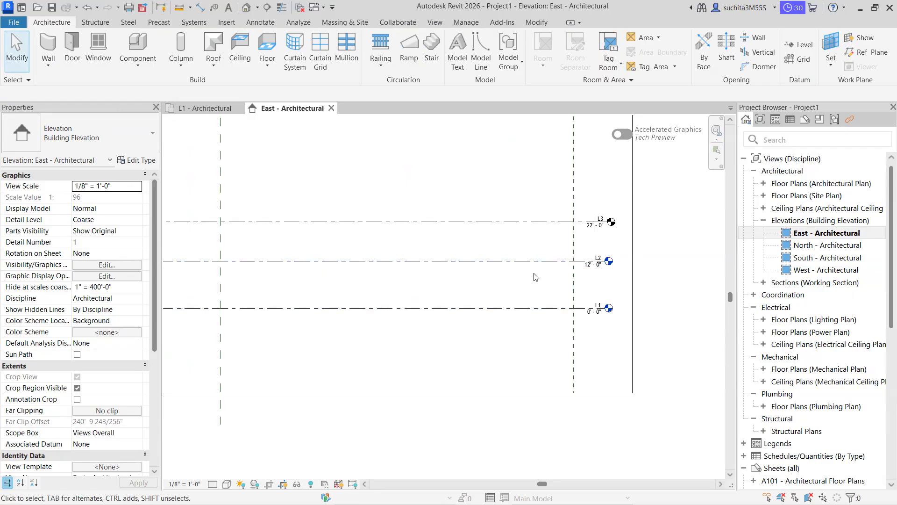
scroll(536, 279, up, 3)
middle_drag(537, 279, 381, 278)
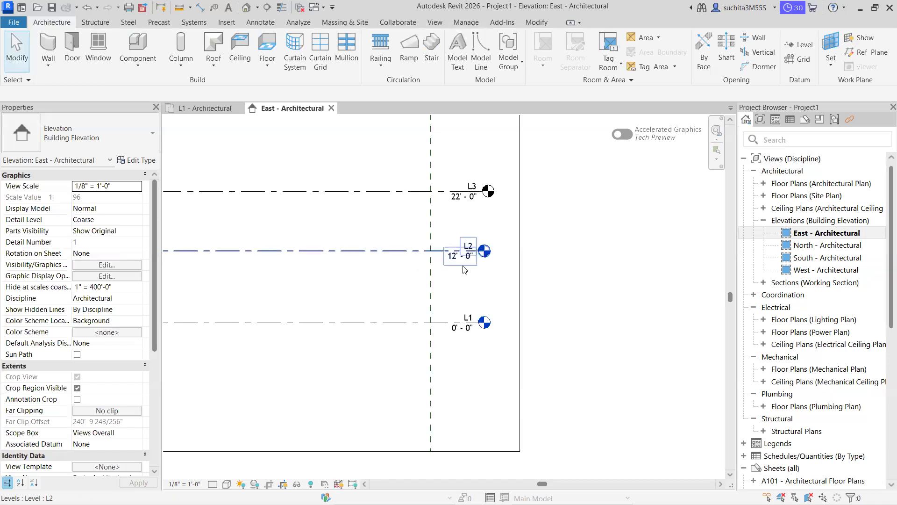
middle_drag(369, 270, 383, 307)
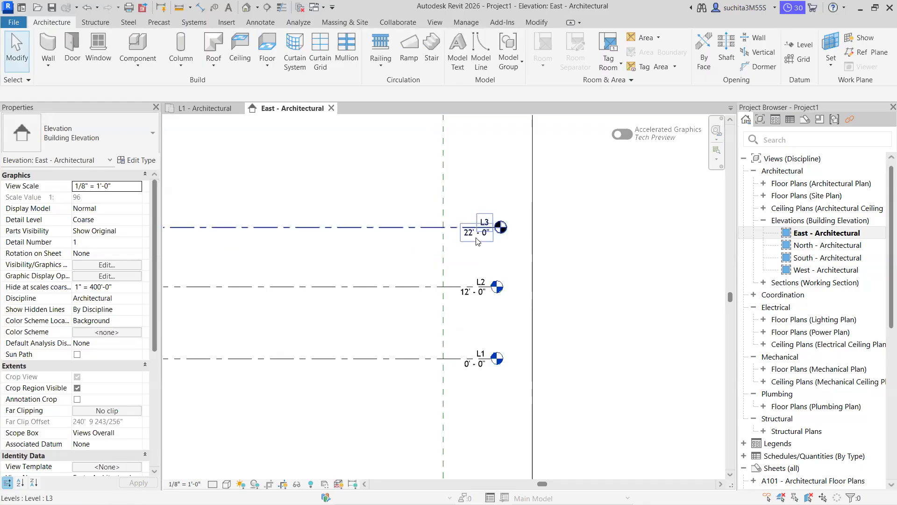
scroll(383, 278, down, 4)
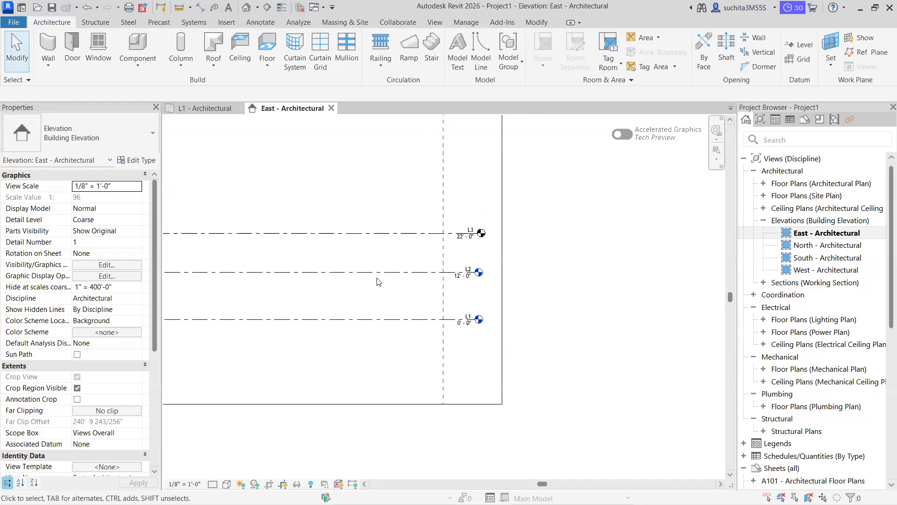
scroll(440, 290, up, 3)
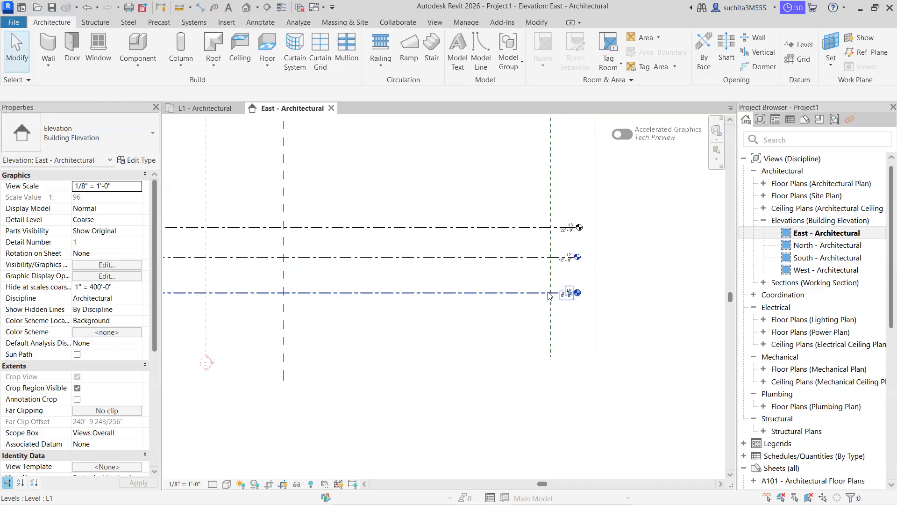
Set the elevation of level L2 to 10' in the East elevation.
scroll(568, 253, up, 4)
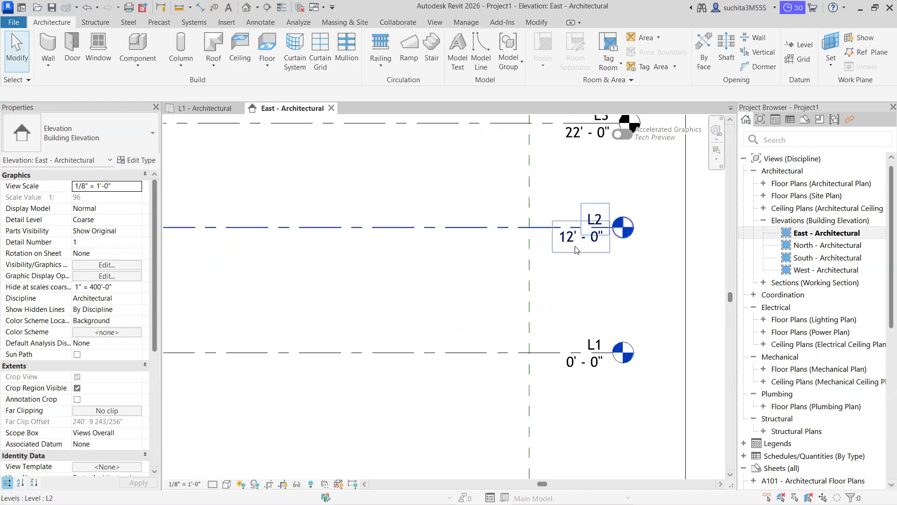
scroll(465, 268, down, 3)
scroll(423, 291, down, 2)
scroll(446, 261, up, 3)
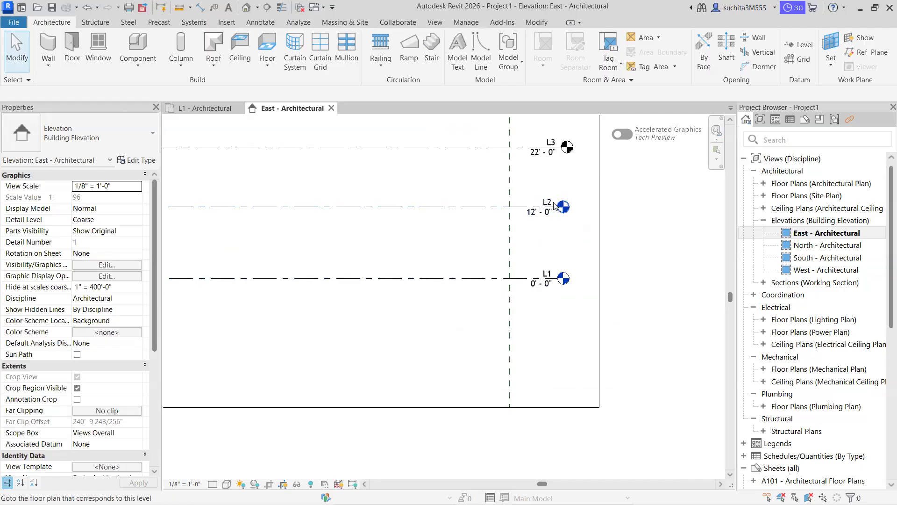
scroll(362, 254, down, 3)
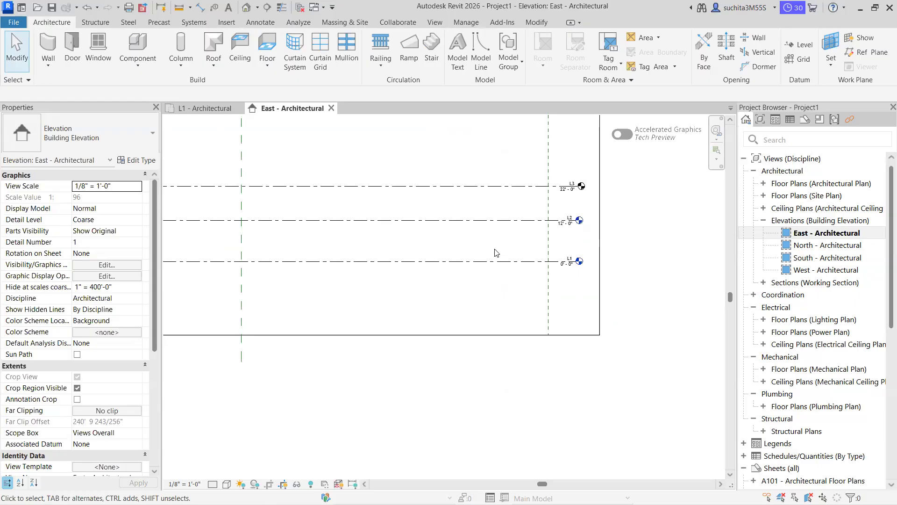
scroll(565, 232, up, 2)
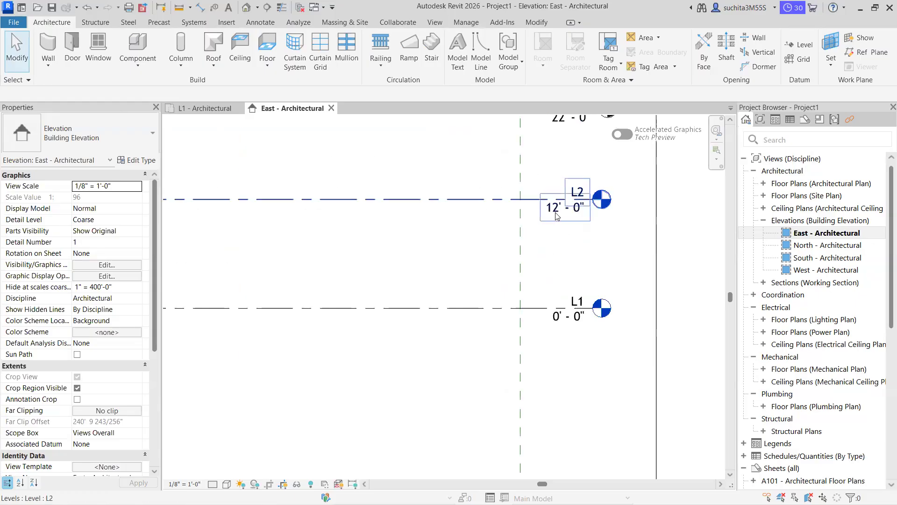
double_click(556, 216)
text(10')
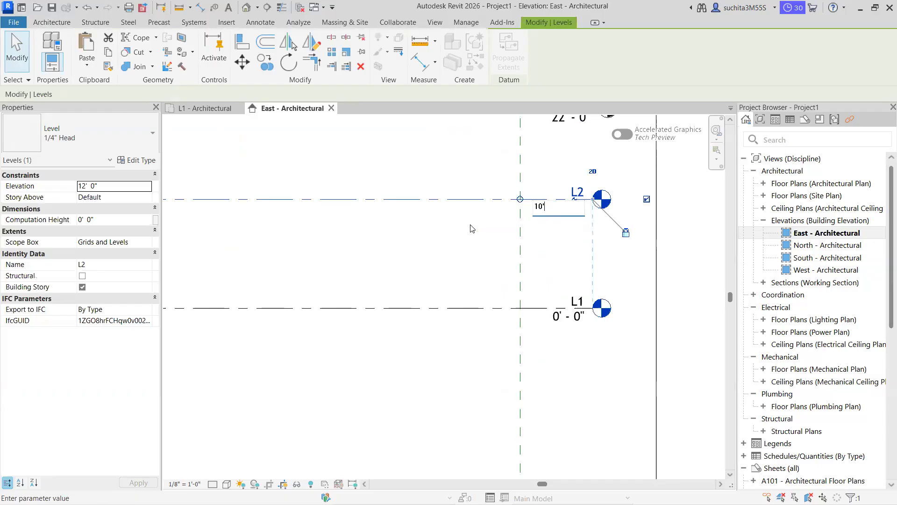
key(Return)
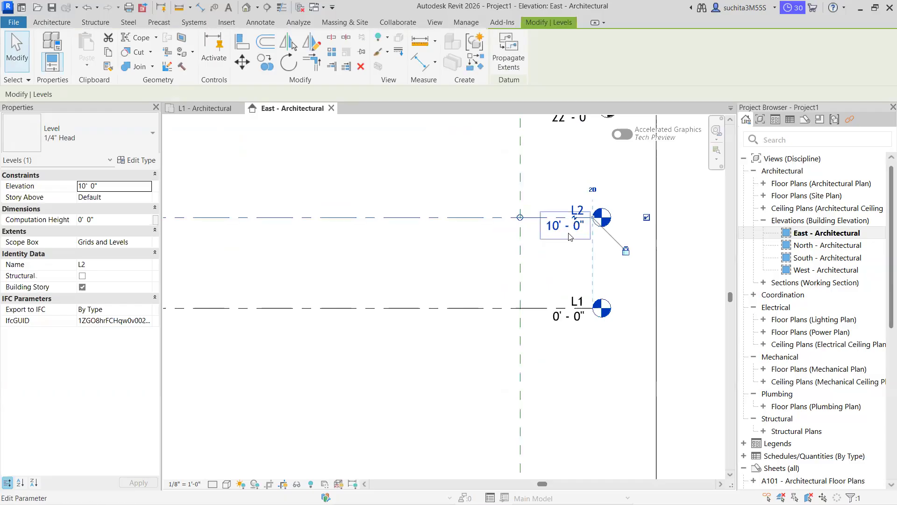
Set the distance between levels L2 and L3 to 10'.
scroll(568, 237, down, 2)
click(556, 195)
click(488, 153)
scroll(335, 246, down, 4)
middle_drag(336, 245, 613, 248)
scroll(242, 193, up, 3)
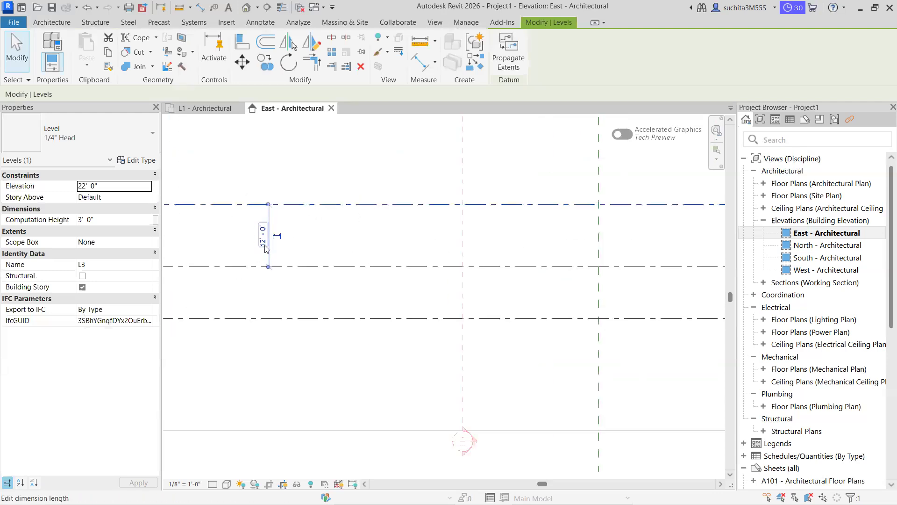
click(263, 236)
text(10)
click(215, 247)
click(212, 247)
scroll(403, 299, down, 2)
middle_drag(606, 316, 268, 243)
scroll(458, 195, up, 3)
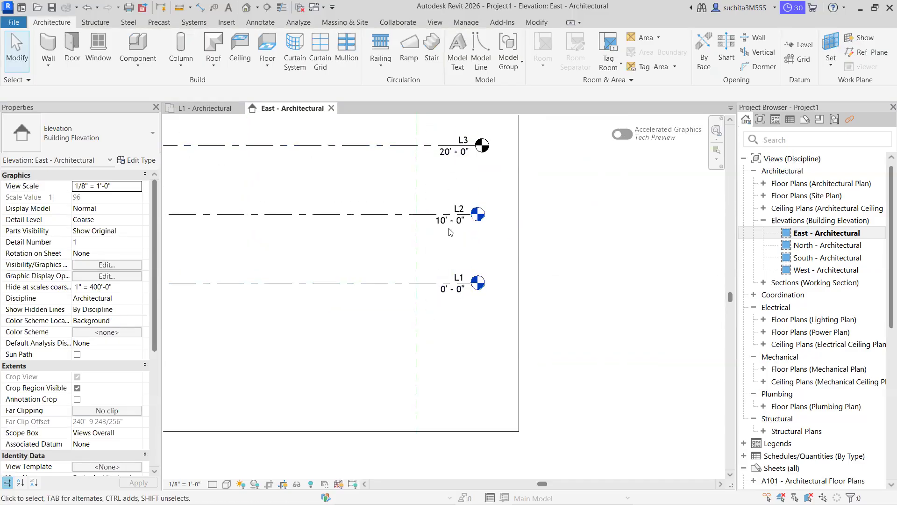
scroll(442, 151, down, 4)
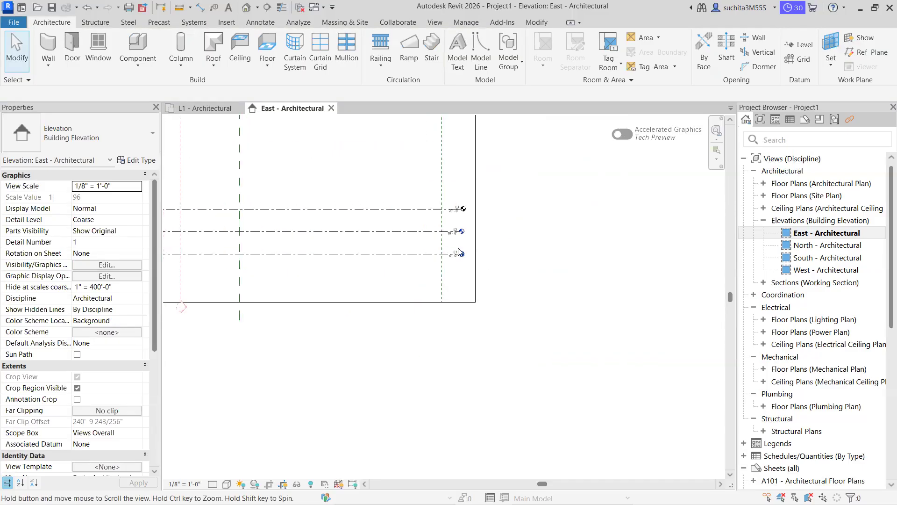
Start an architectural wall in the L1 floor plan with its height reaching up to level L2.
click(205, 108)
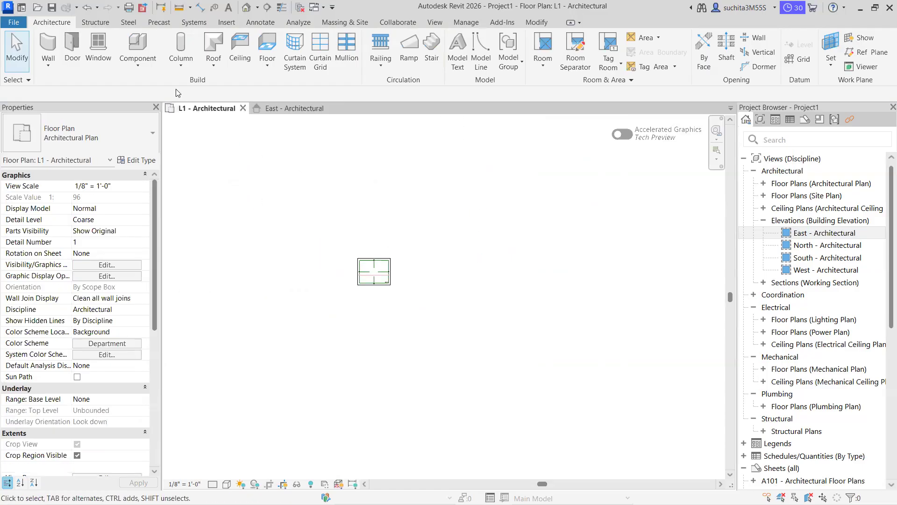
click(48, 65)
click(66, 84)
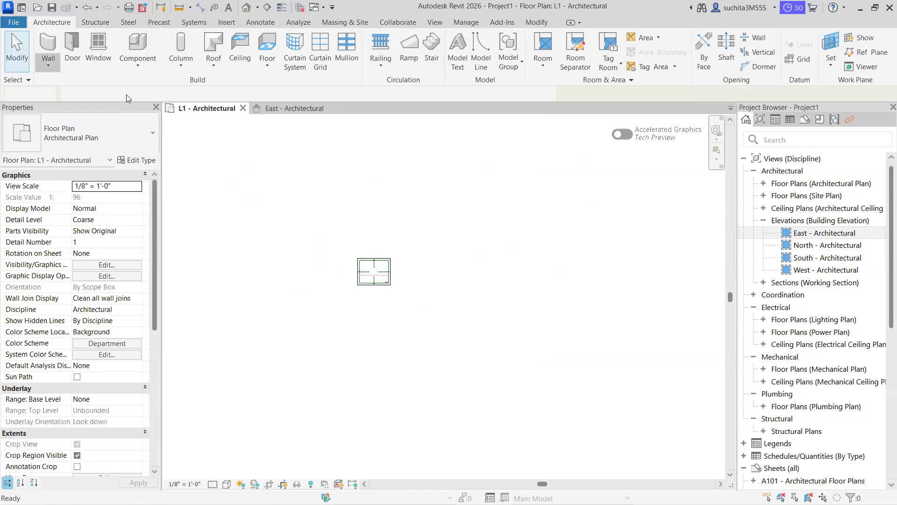
click(150, 95)
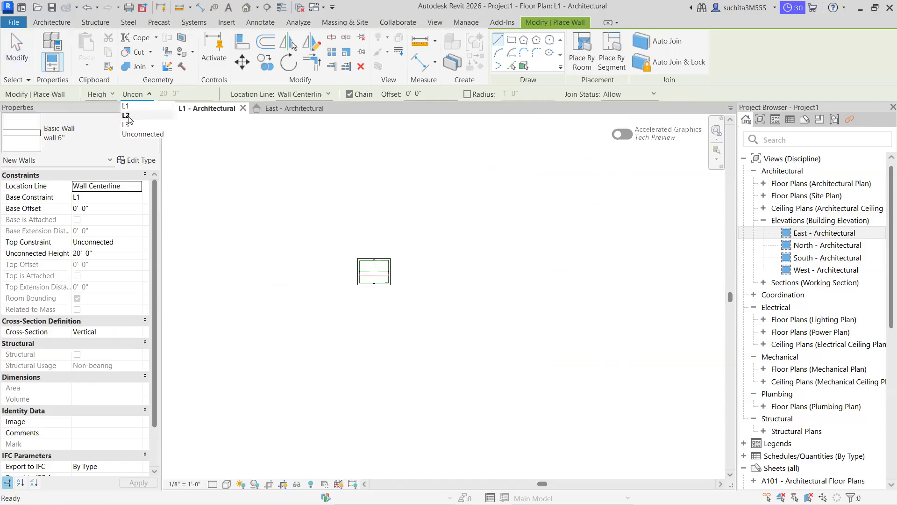
click(129, 117)
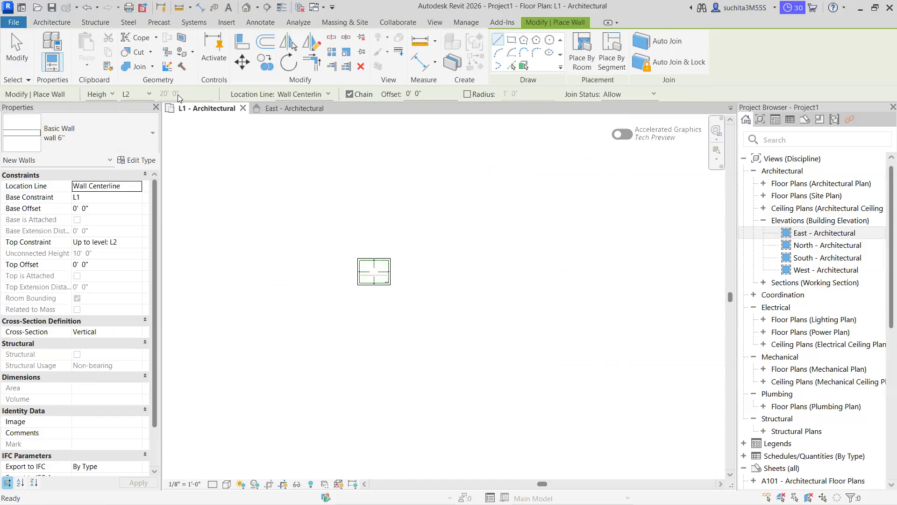
Make the wall height unconnected and switch the wall type to wall 9".
click(137, 94)
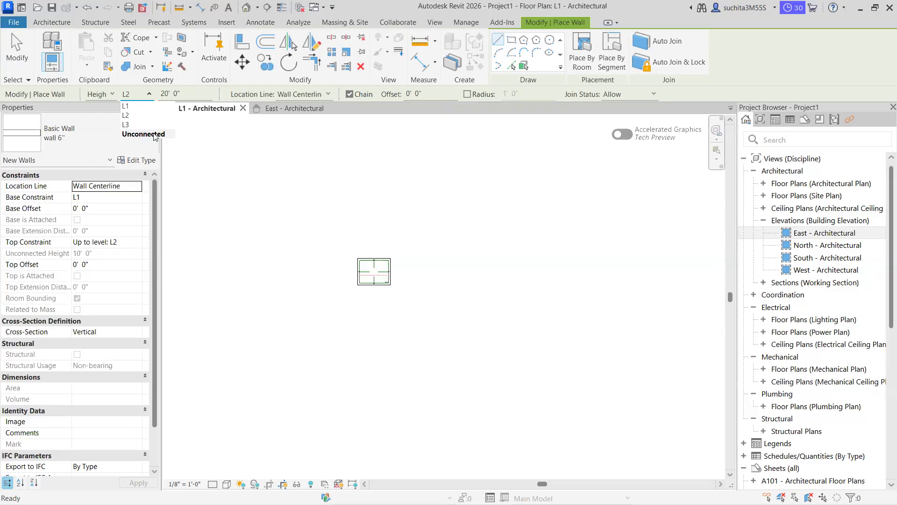
click(154, 135)
click(185, 93)
double_click(198, 96)
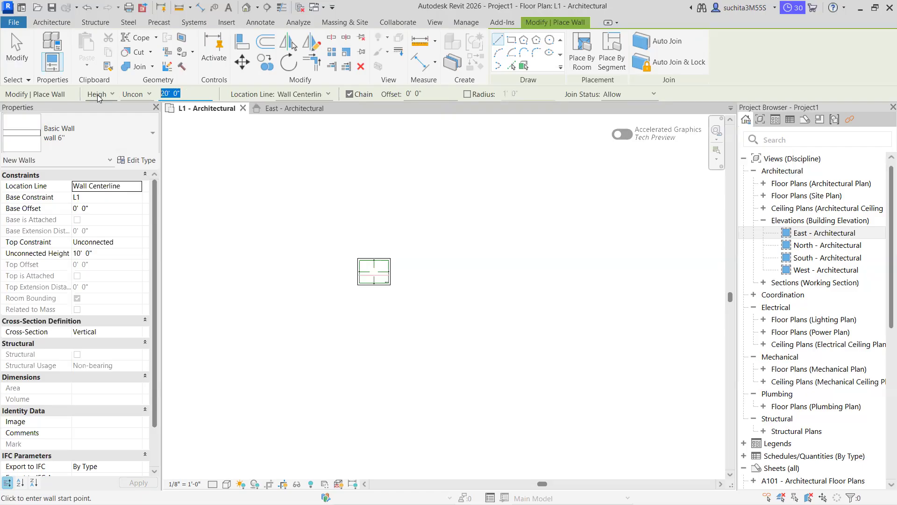
click(75, 136)
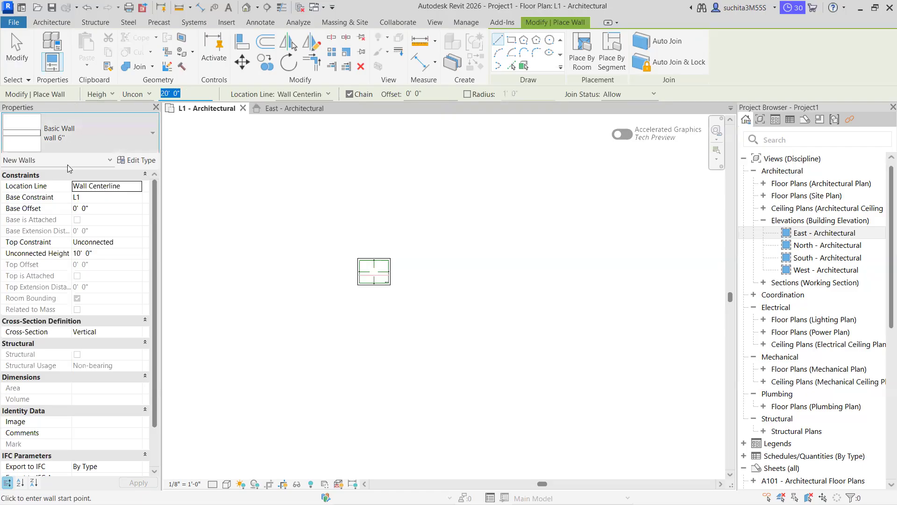
click(51, 223)
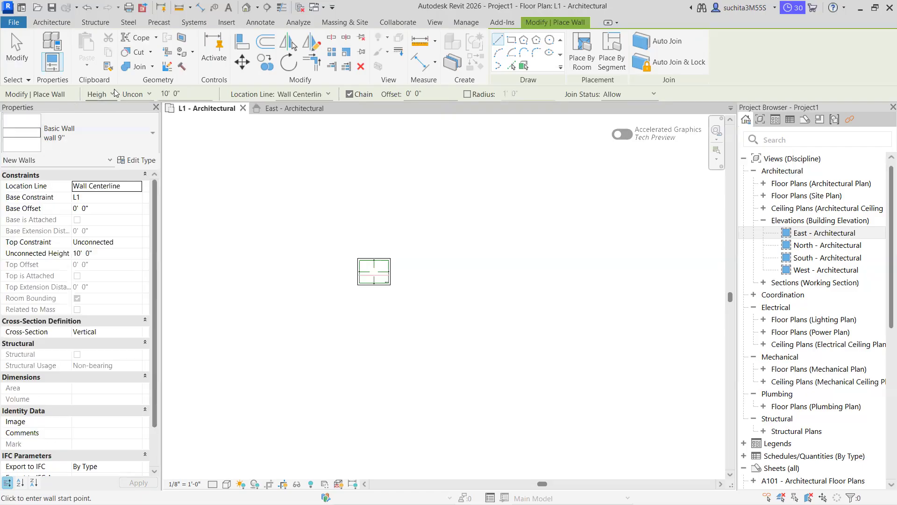
Try unconnected heights of 25' and 6' for the new wall.
click(193, 95)
key(ctrl+a)
text(25)
click(150, 95)
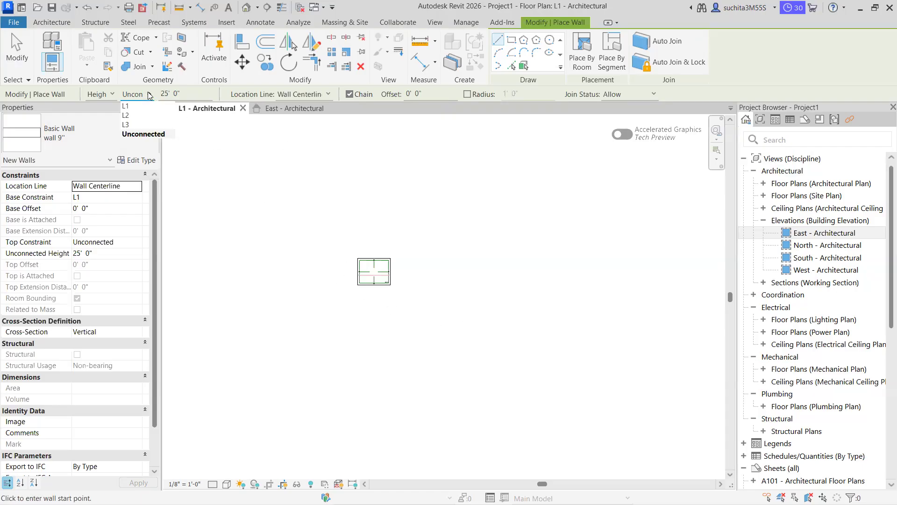
click(158, 134)
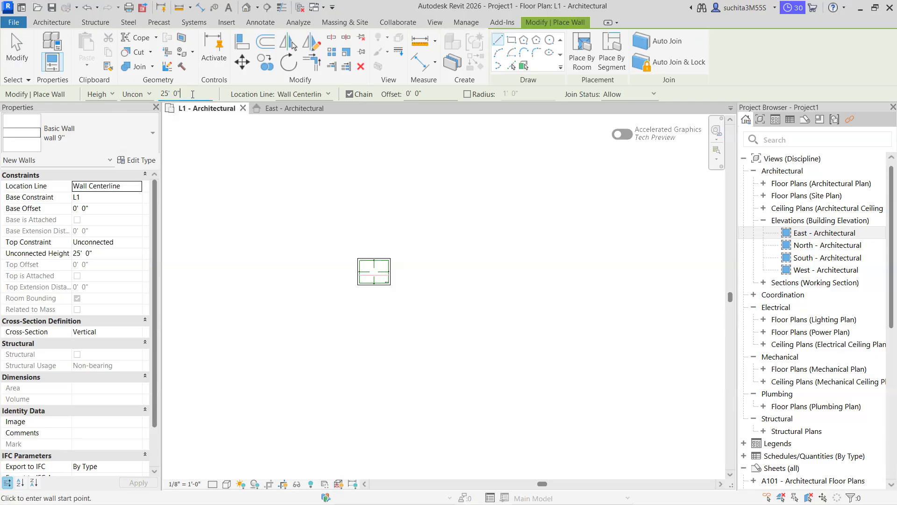
text(5)
key(Return)
drag(127, 92, 121, 97)
text(6)
Constrain the new wall's height to level L2 and choose Wall Centerline as its location line.
click(141, 96)
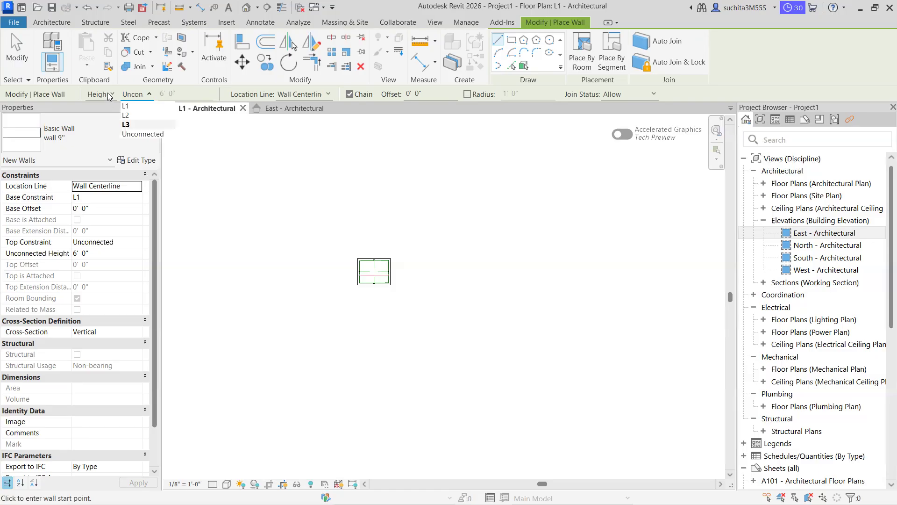
click(144, 96)
click(145, 94)
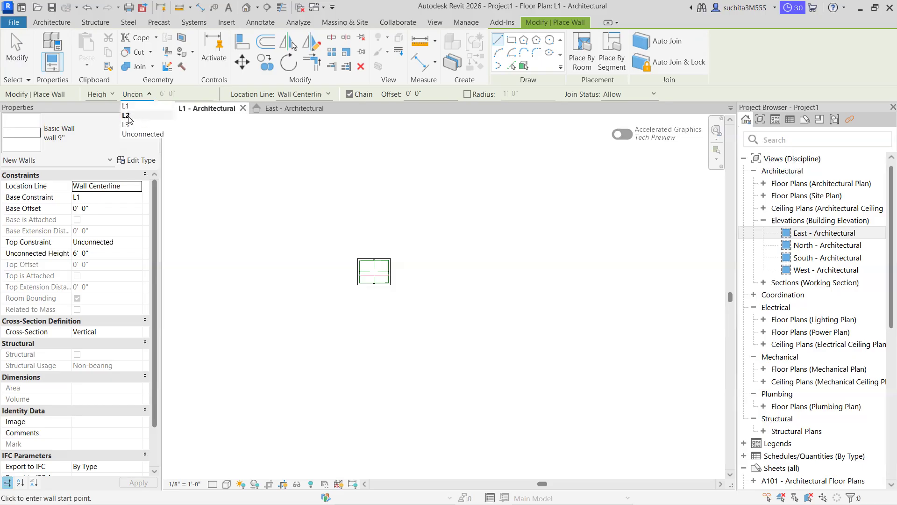
click(134, 116)
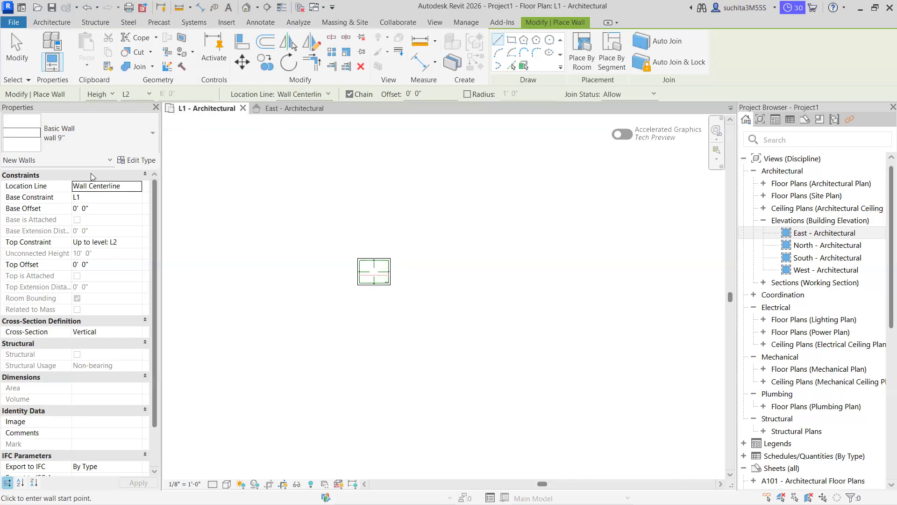
scroll(424, 285, up, 1)
middle_drag(431, 293, 416, 295)
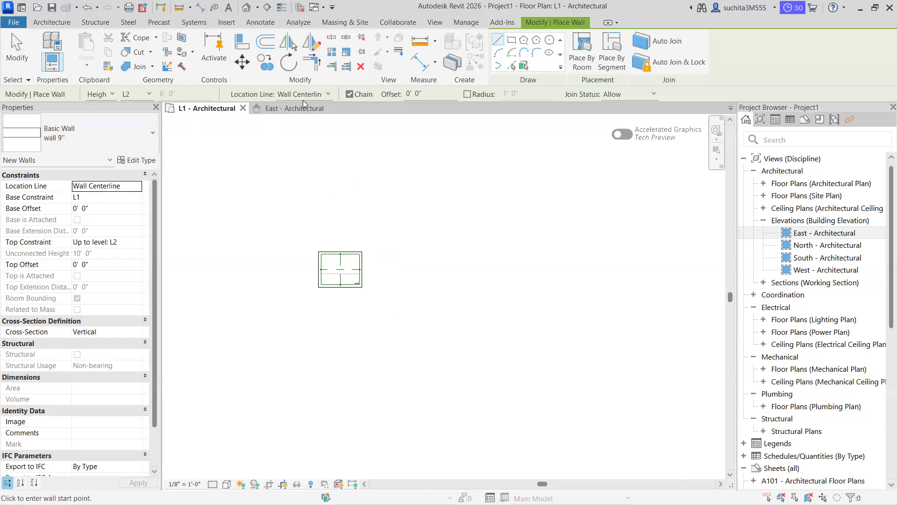
click(323, 94)
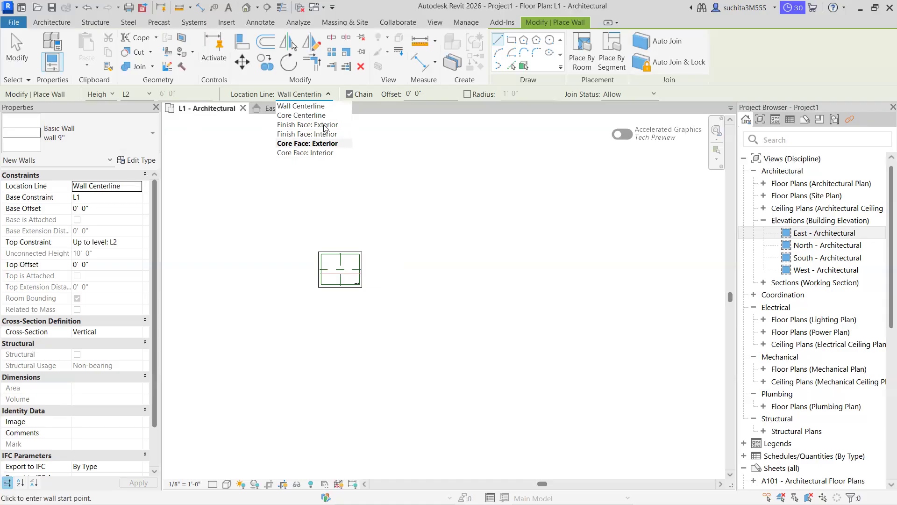
click(302, 106)
Draw a horizontal 9" wall about 11' long in the upper-left quadrant of the L1 plan area.
scroll(405, 274, up, 2)
scroll(304, 266, up, 5)
scroll(236, 344, down, 4)
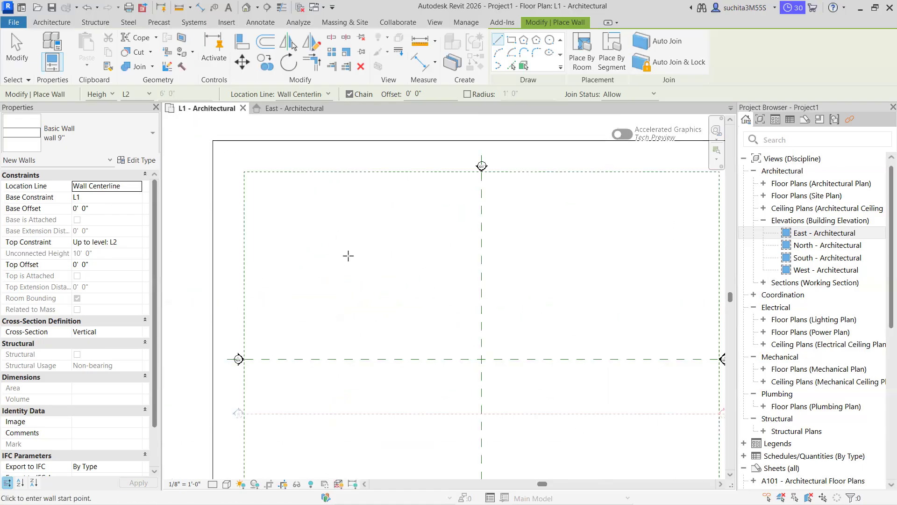
click(344, 248)
scroll(356, 248, up, 4)
scroll(358, 251, up, 5)
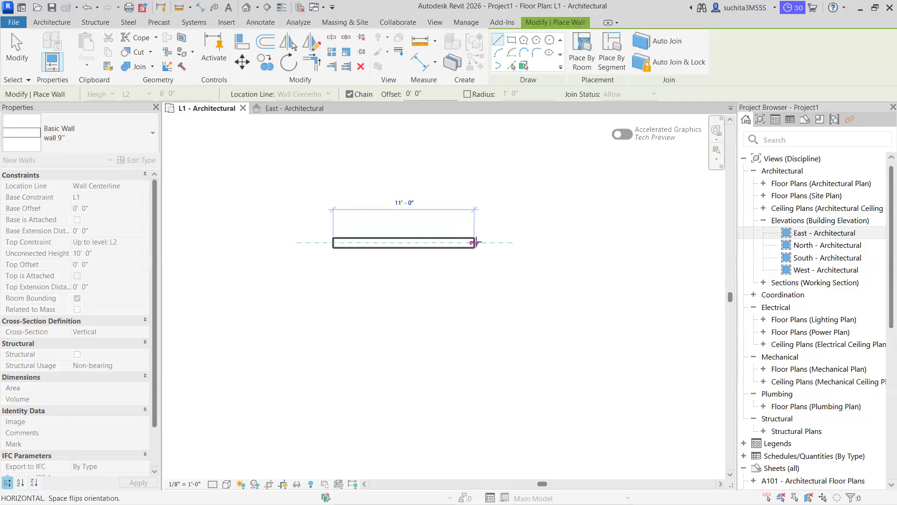
click(477, 239)
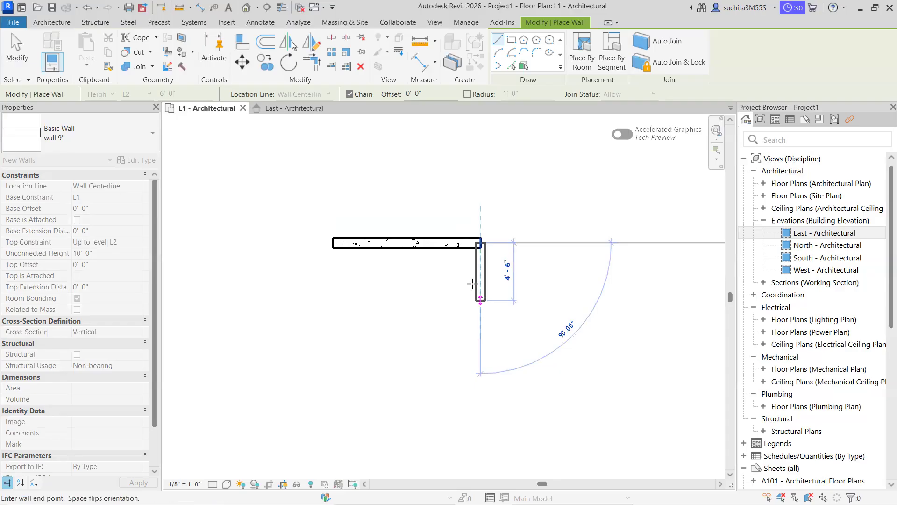
Draw a vertical wall about 6' long downward from the horizontal wall's right end and end the wall chain there.
scroll(481, 293, up, 4)
middle_drag(436, 281, 400, 286)
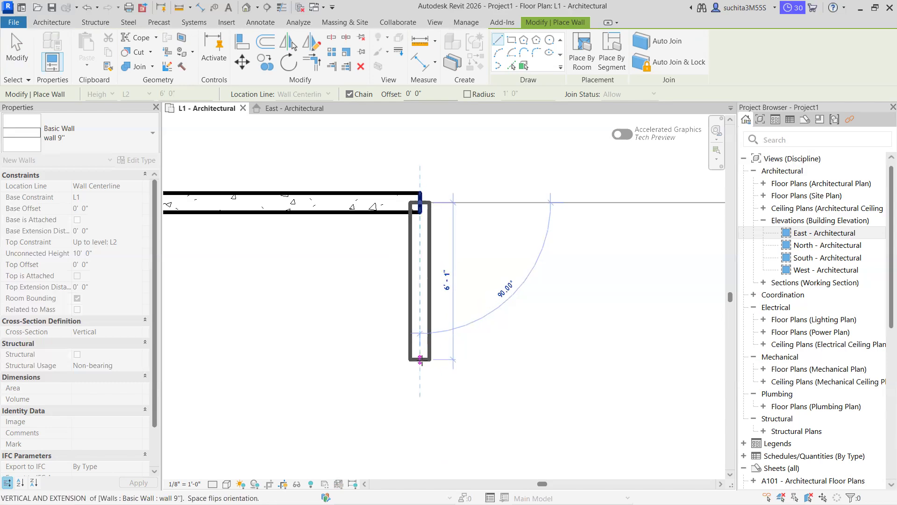
click(420, 361)
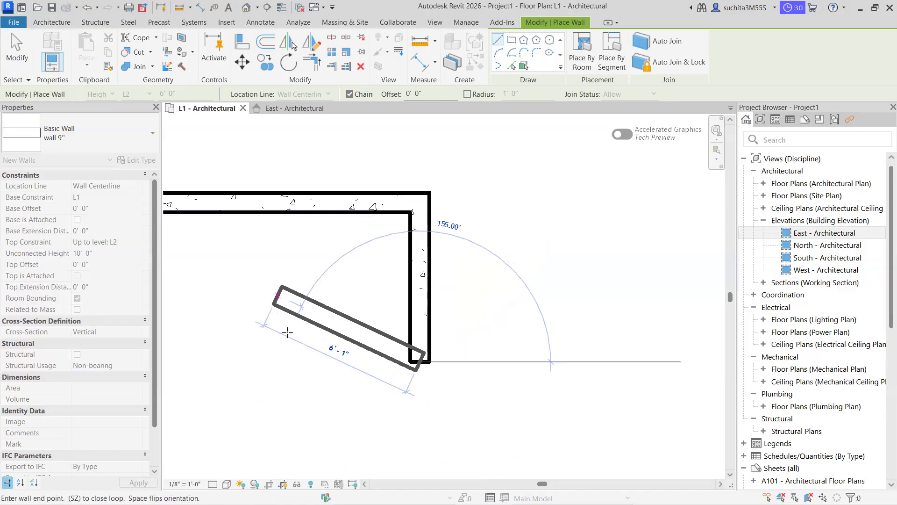
scroll(420, 323, down, 2)
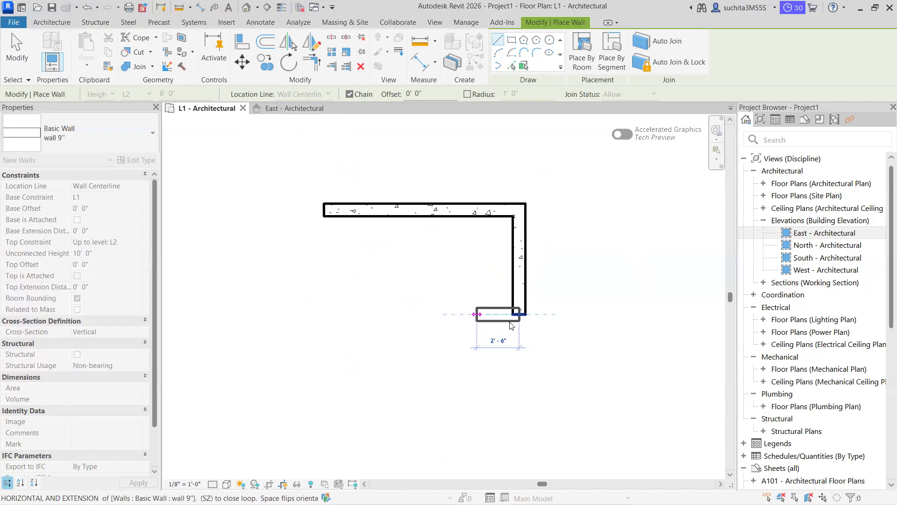
right_click(482, 312)
click(507, 104)
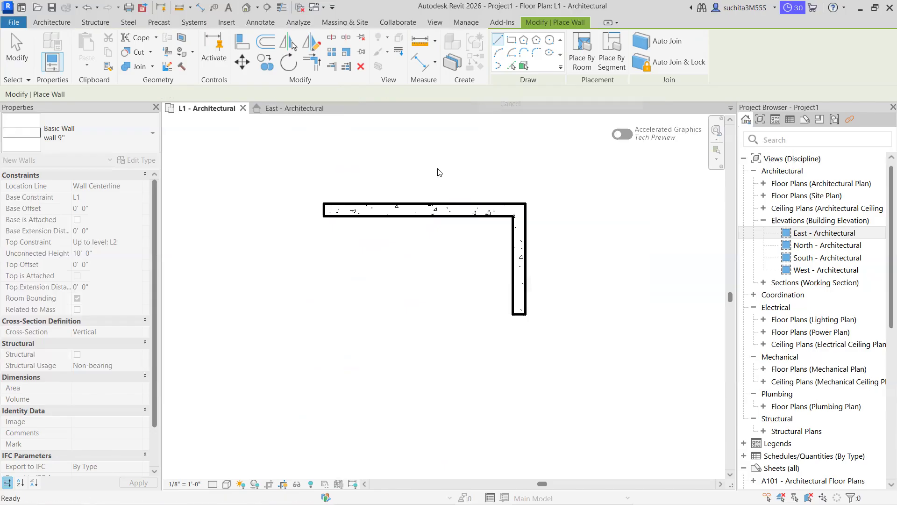
scroll(412, 297, down, 2)
middle_drag(414, 304, 378, 264)
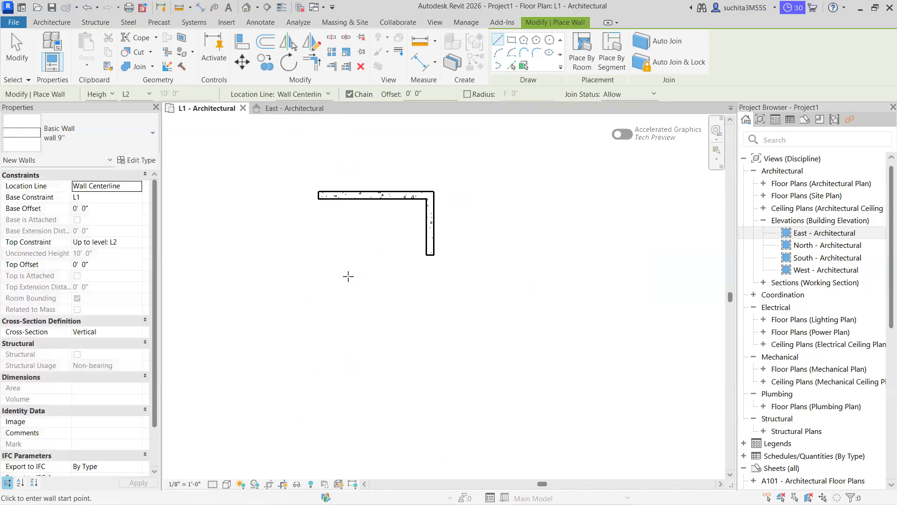
Set the location line for the new walls to Core Centerline.
click(320, 95)
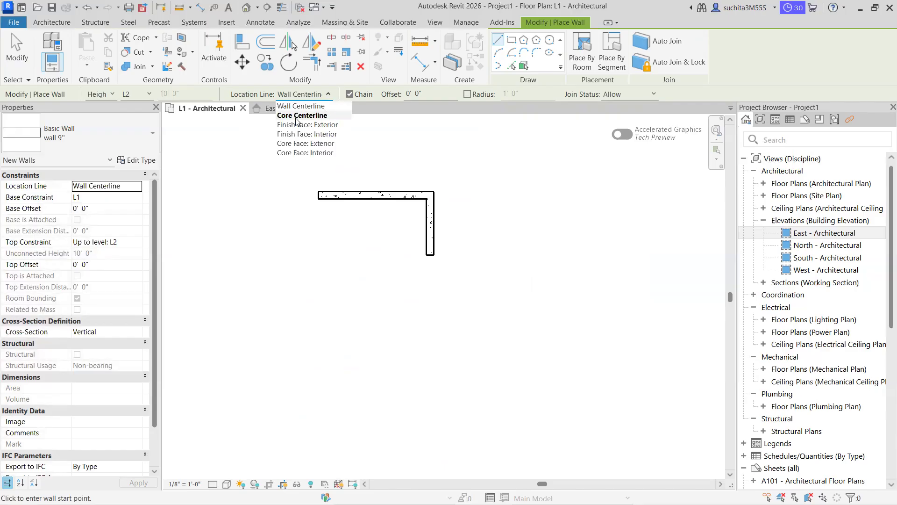
click(296, 118)
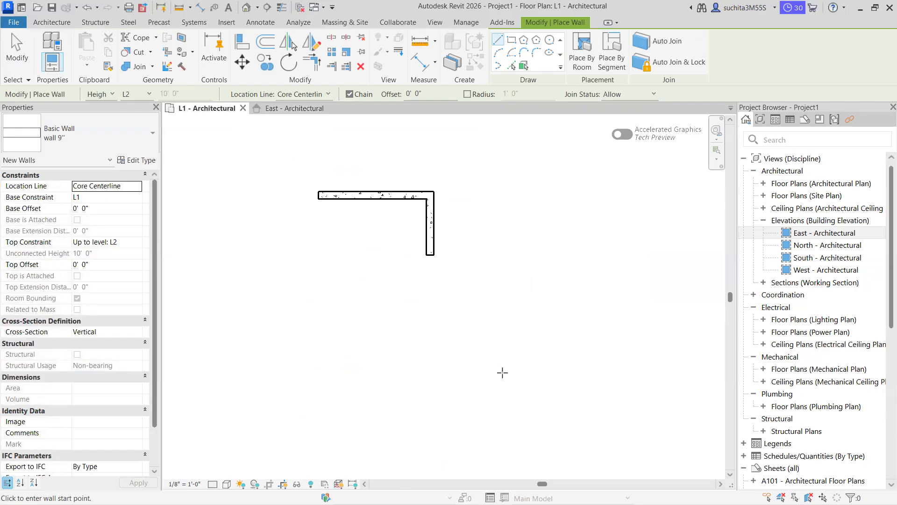
scroll(448, 296, up, 3)
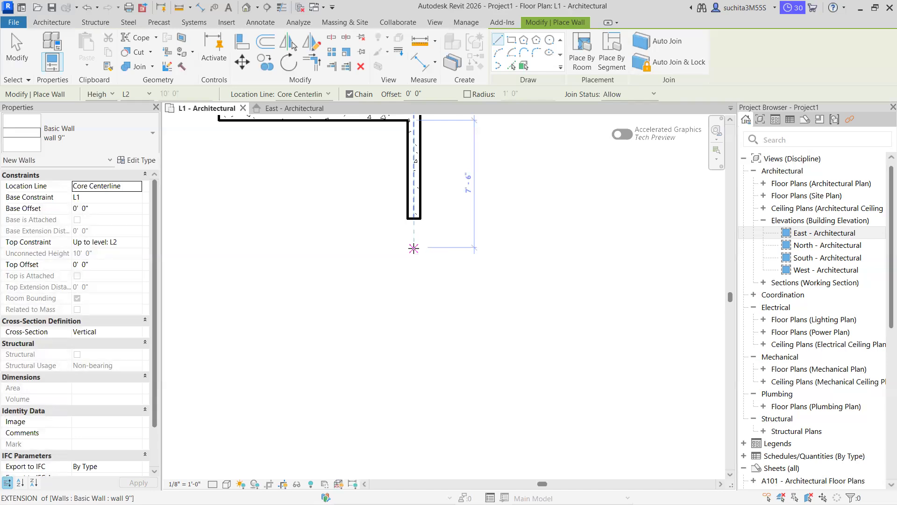
Draw a vertical 9" wall about 9' long below the existing vertical wall, in line with it, and end the wall chain.
click(413, 248)
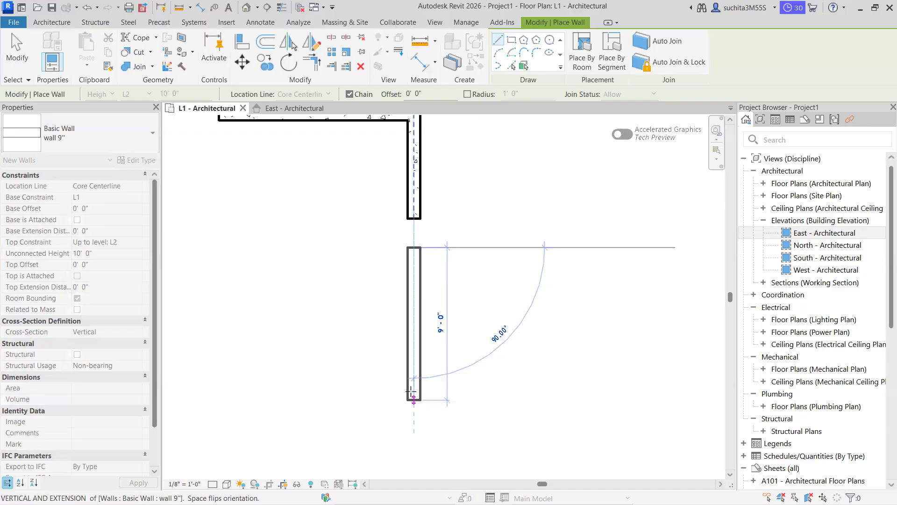
click(411, 395)
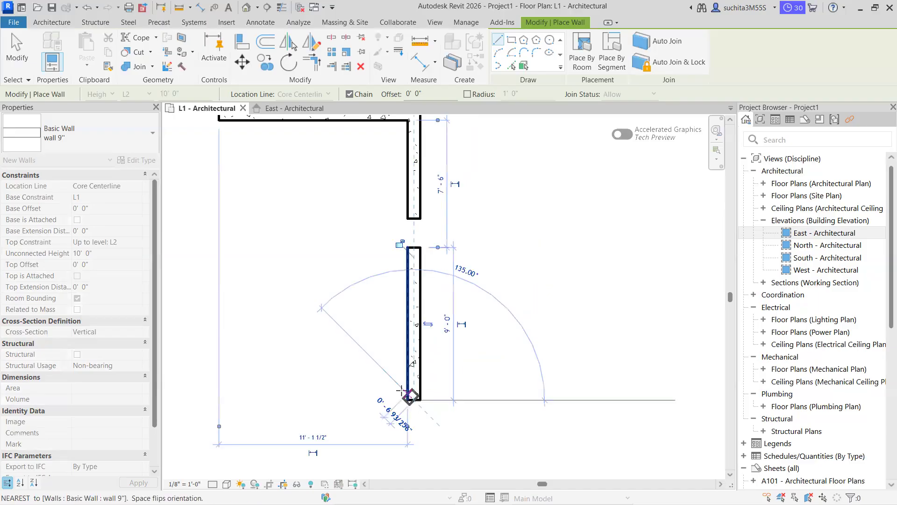
right_click(358, 379)
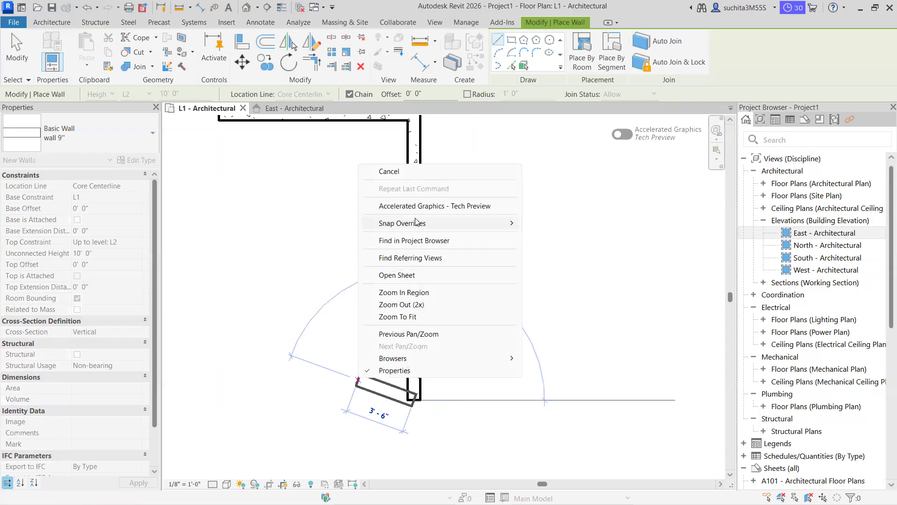
click(392, 172)
scroll(373, 305, down, 1)
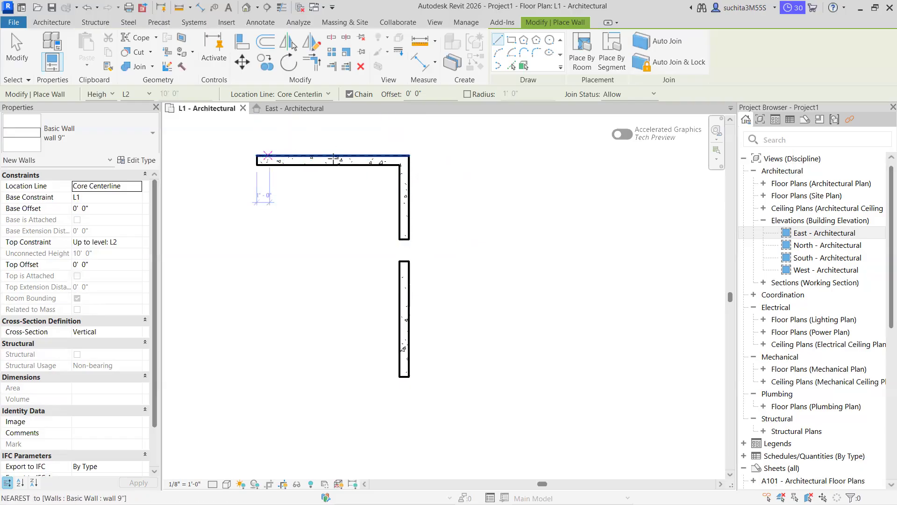
Set the location line for the new walls to Finish Face: Exterior.
scroll(421, 336, up, 2)
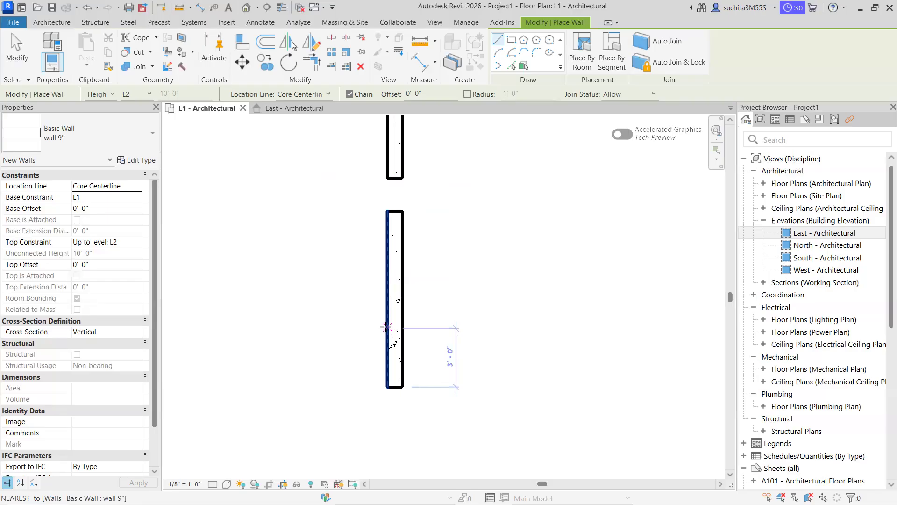
scroll(391, 345, down, 3)
scroll(338, 345, down, 2)
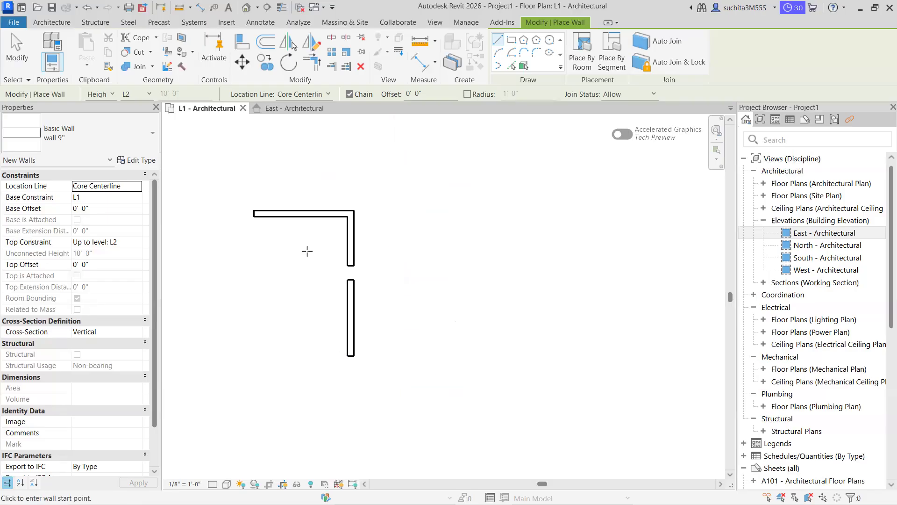
click(317, 94)
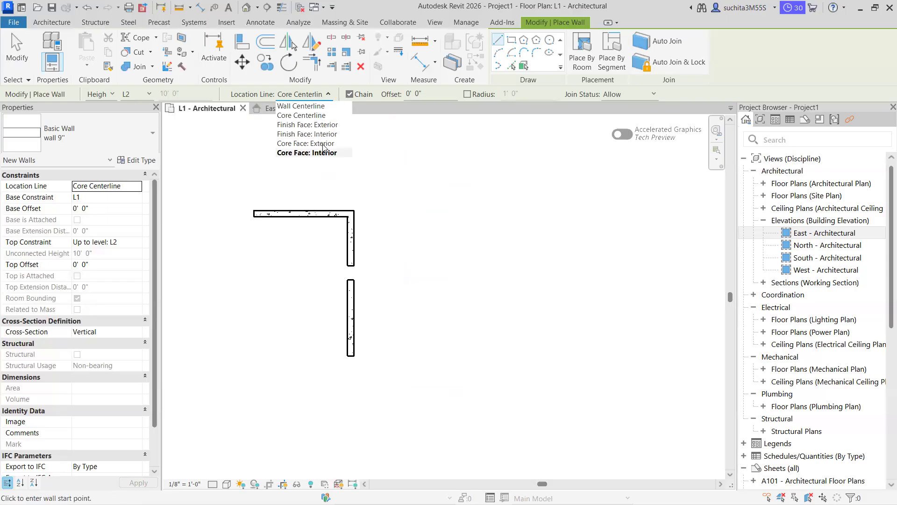
click(303, 127)
scroll(473, 266, down, 1)
middle_drag(473, 267, 359, 294)
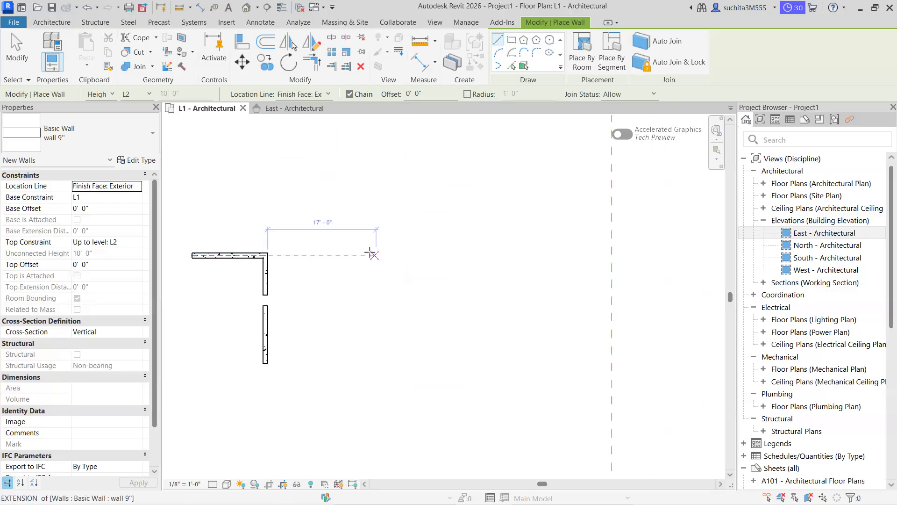
Draw a closed rectangle of 9" walls, about 15' by 8'-6", to the right of the existing walls and end the chain.
click(367, 245)
scroll(436, 252, up, 1)
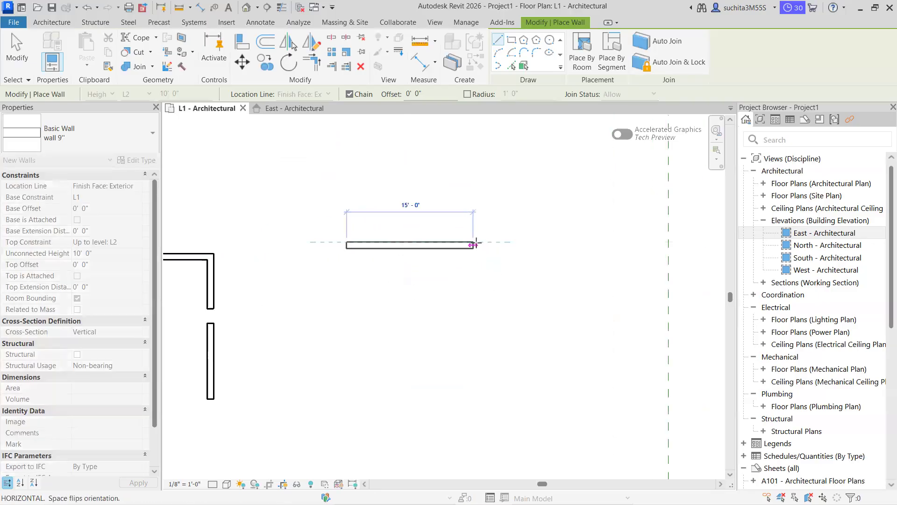
scroll(479, 241, up, 1)
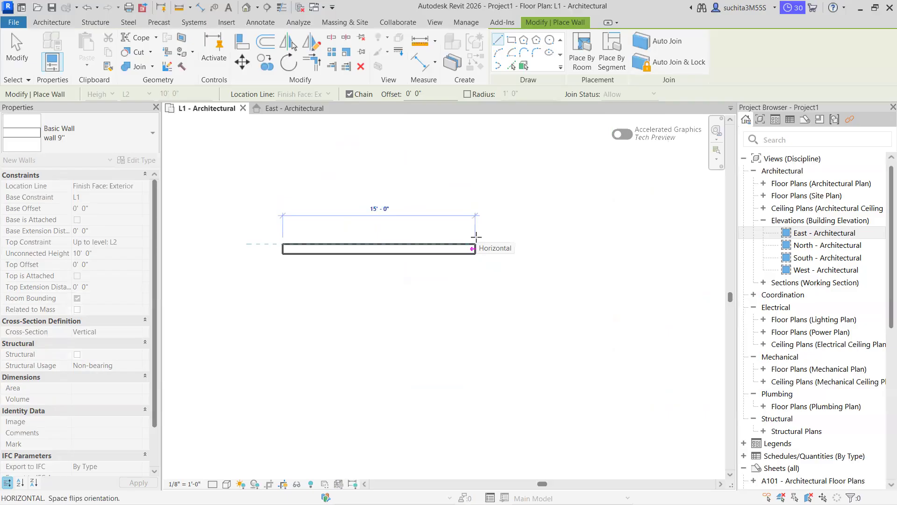
click(476, 236)
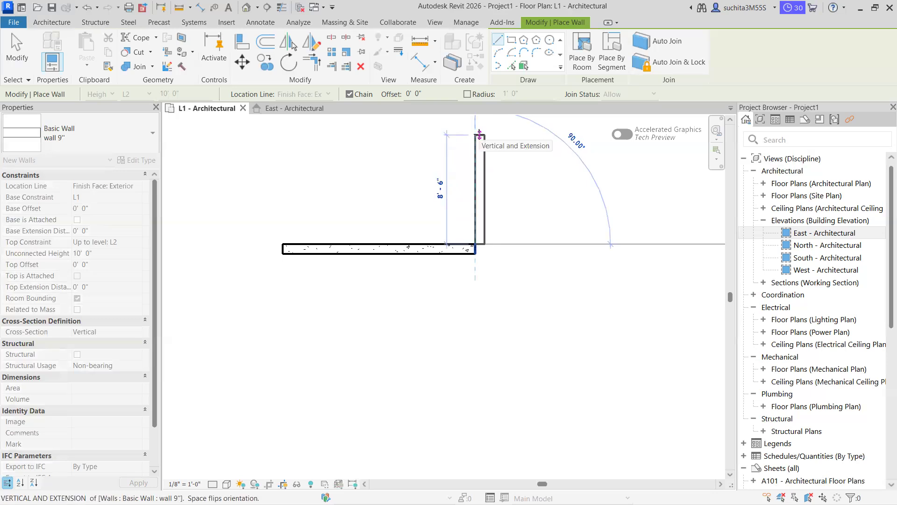
click(480, 135)
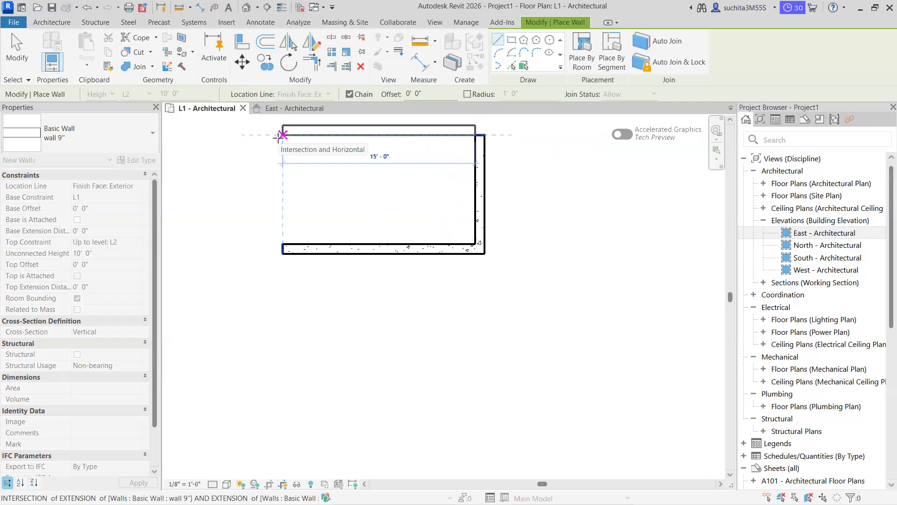
click(280, 135)
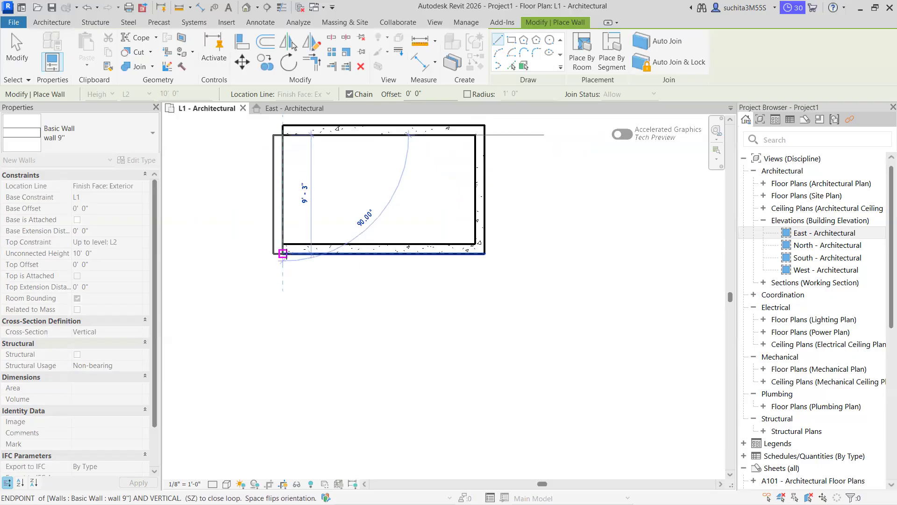
click(283, 254)
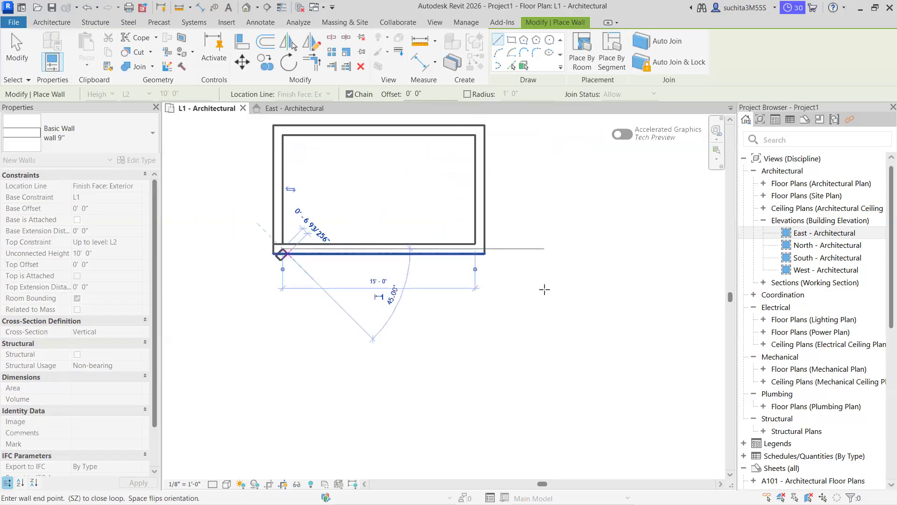
scroll(439, 314, down, 2)
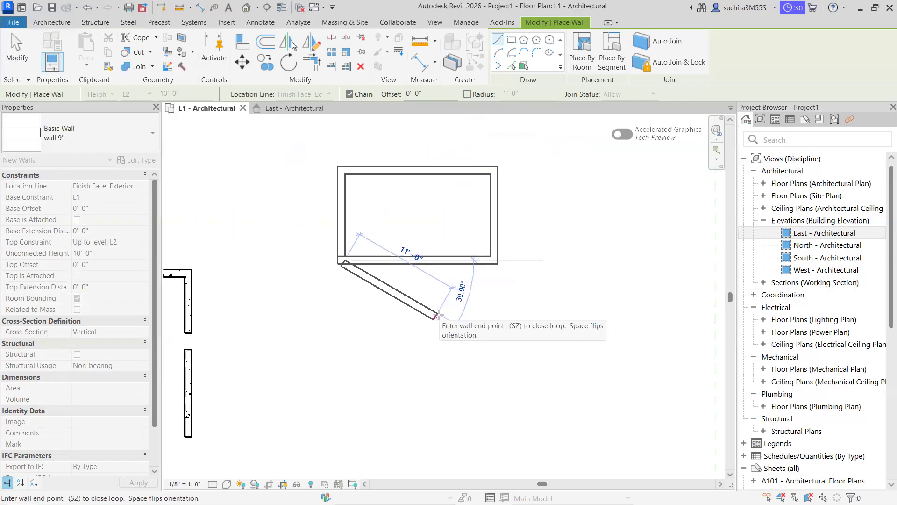
key(Escape)
scroll(423, 322, down, 4)
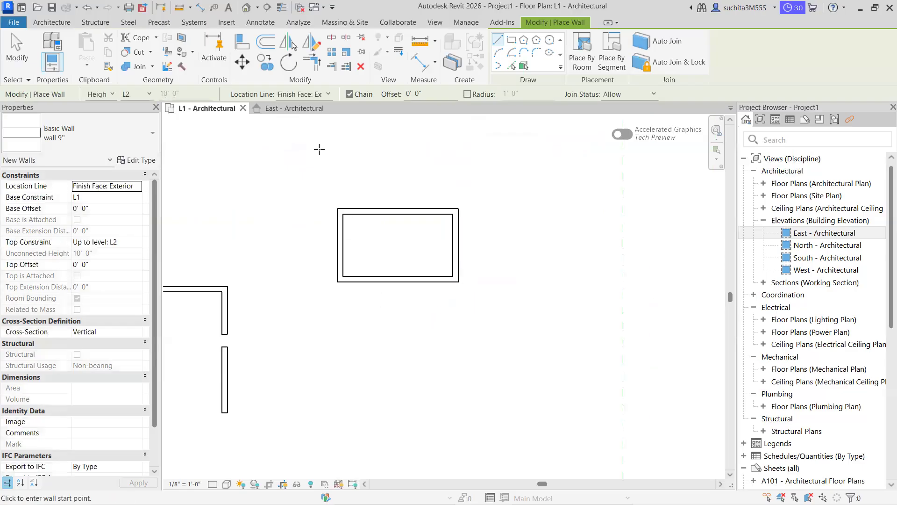
Set the location line for the new walls to Finish Face: Interior.
click(321, 98)
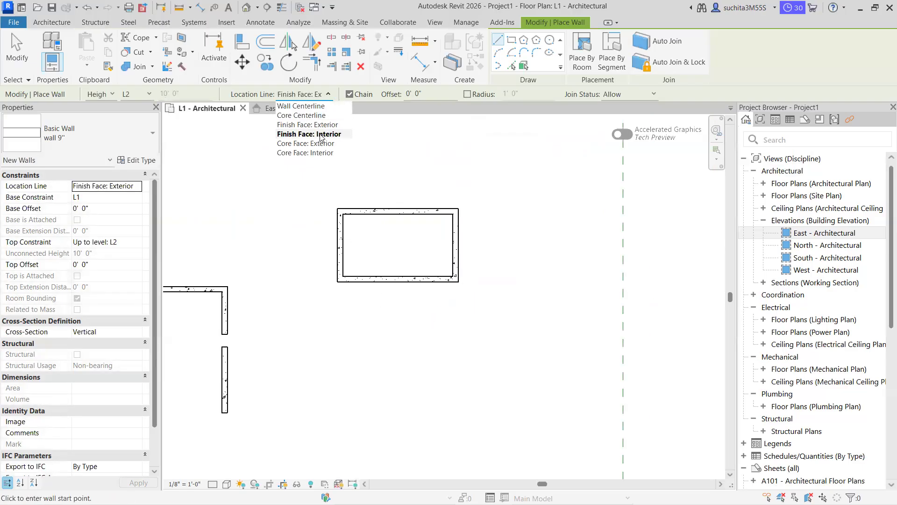
click(304, 135)
scroll(411, 373, down, 3)
middle_drag(410, 356, 424, 262)
scroll(399, 267, up, 4)
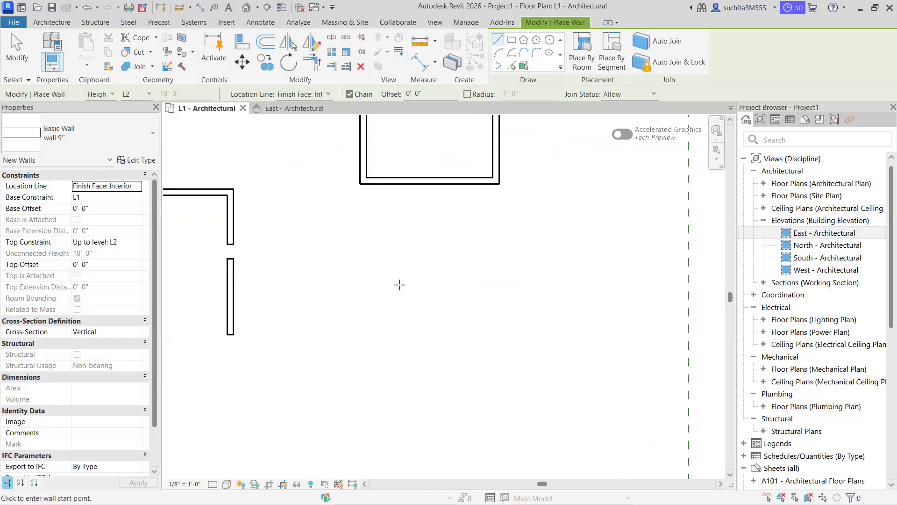
Draw a second closed rectangle of 9" walls, about 14'-6" by 10', below the first rectangle and end the chain.
click(387, 303)
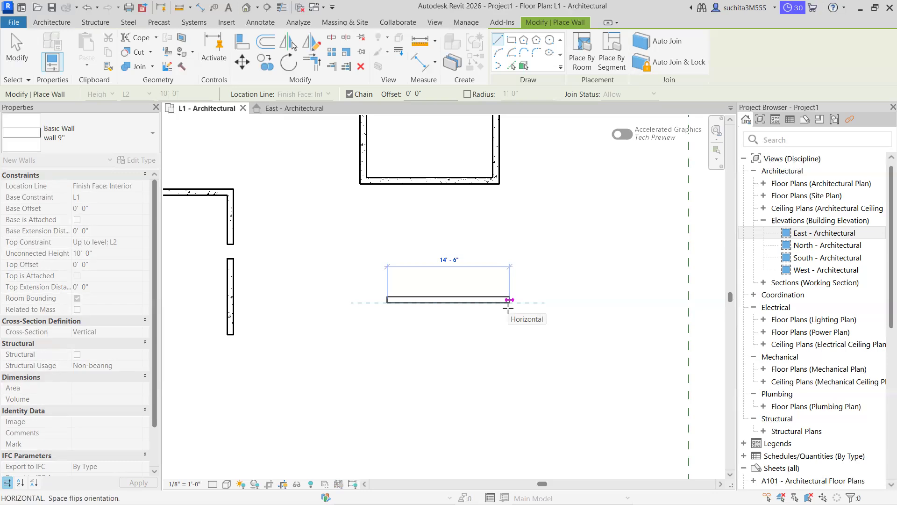
click(509, 303)
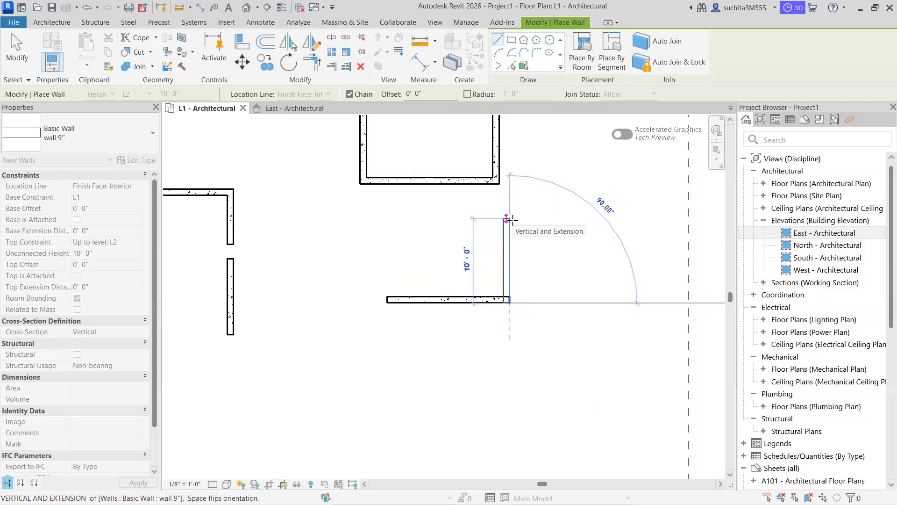
click(509, 218)
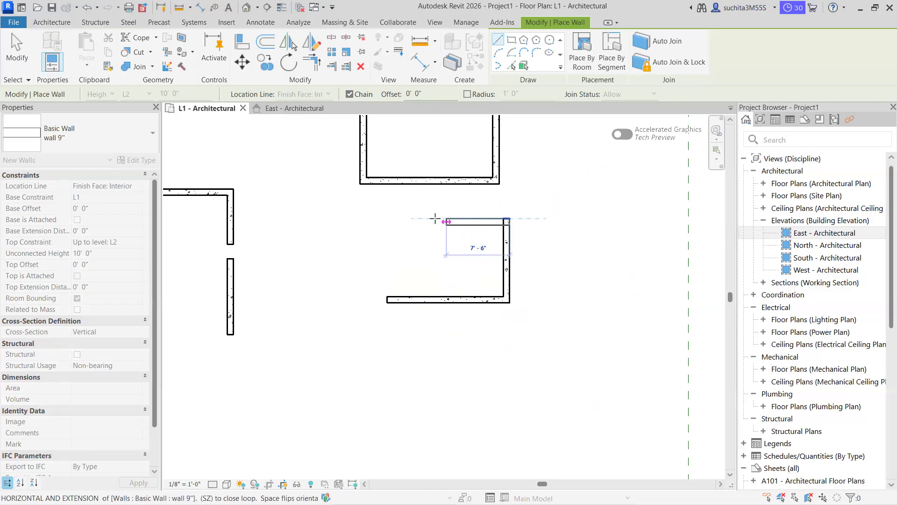
click(387, 218)
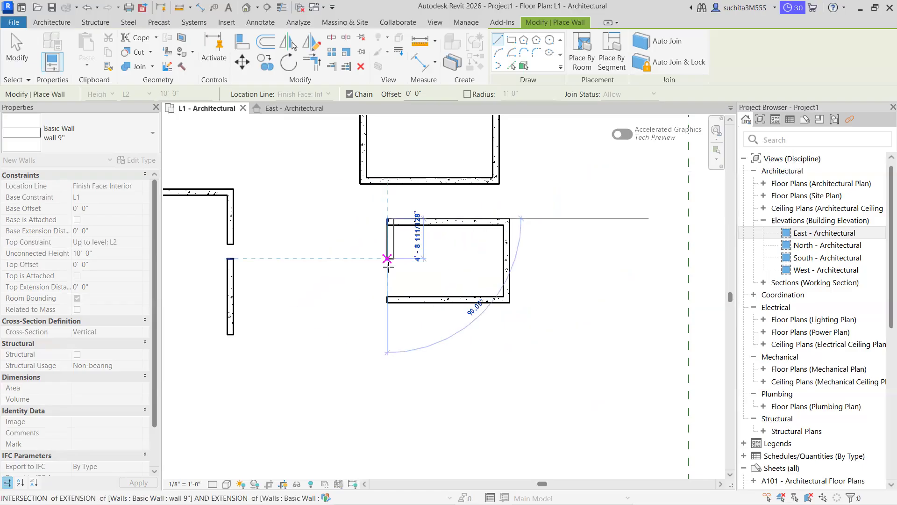
click(387, 300)
right_click(551, 203)
click(577, 215)
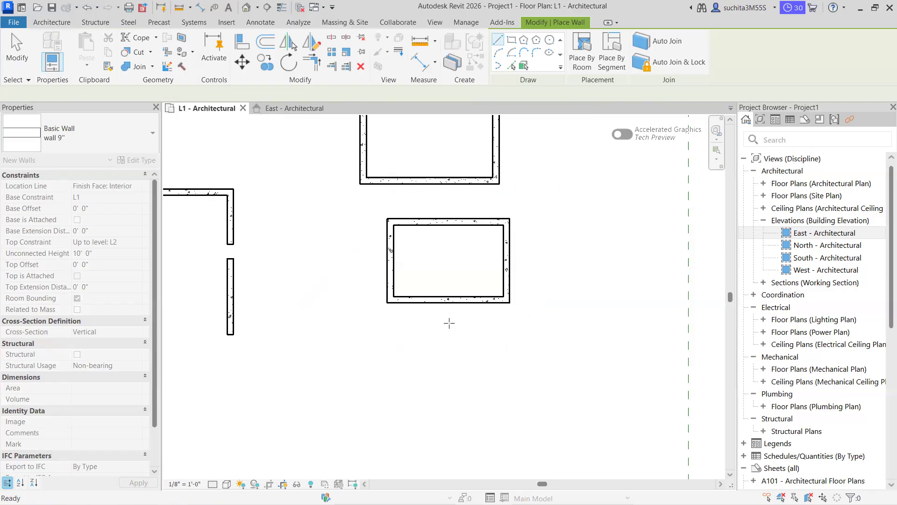
Set the location line for the new walls to Core Face: Exterior.
scroll(449, 323, down, 2)
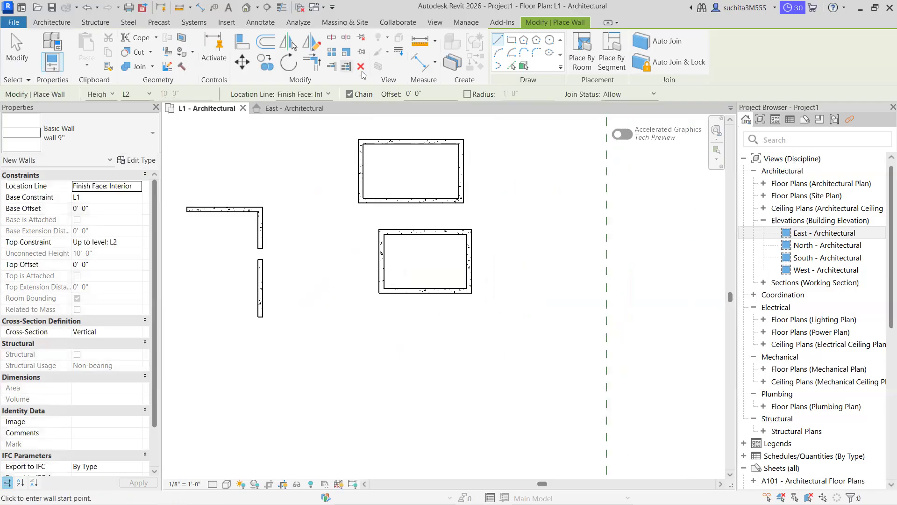
click(308, 94)
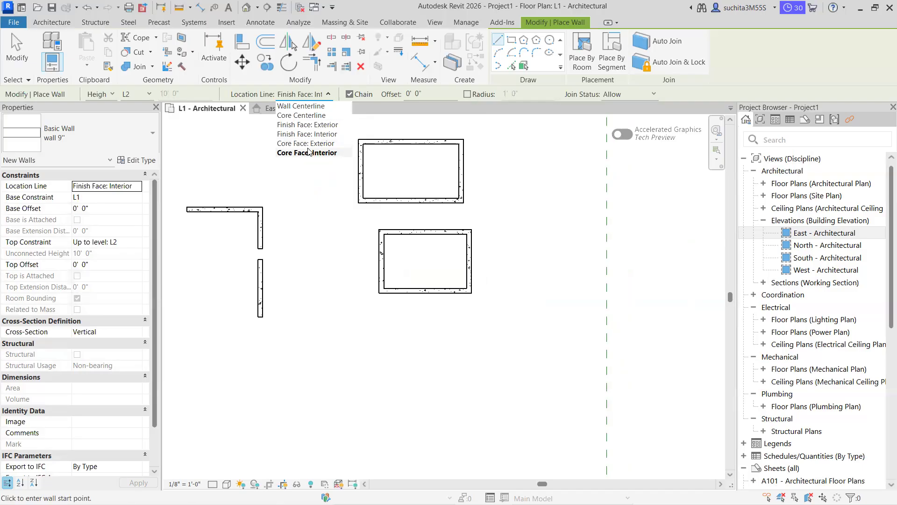
click(308, 148)
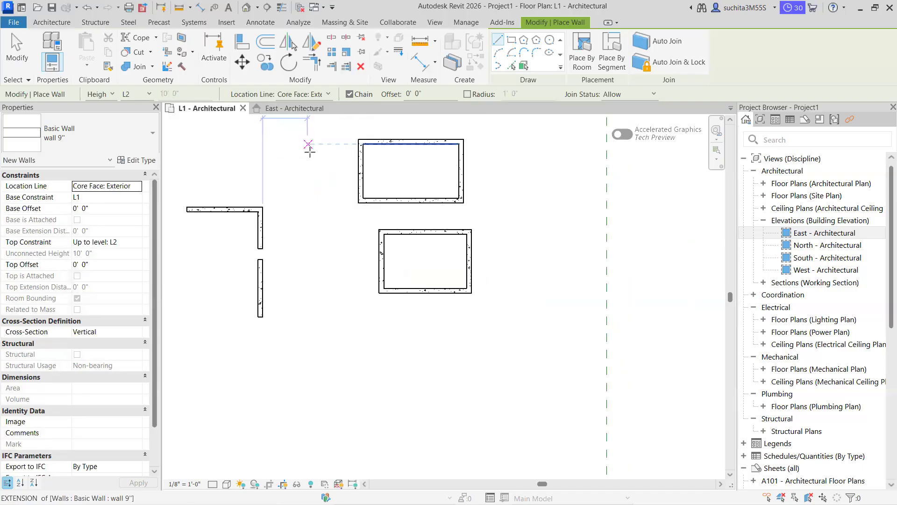
scroll(500, 294, up, 4)
key(Escape)
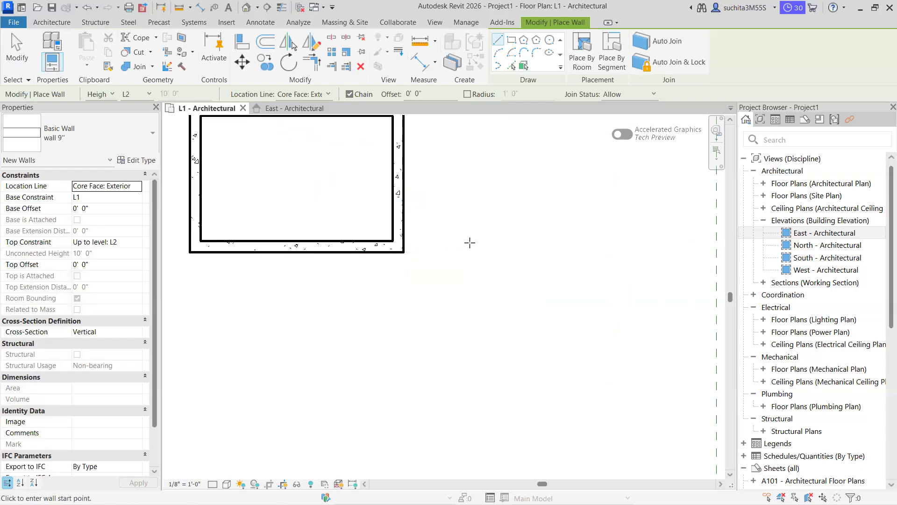
scroll(443, 252, down, 1)
middle_drag(445, 253, 492, 317)
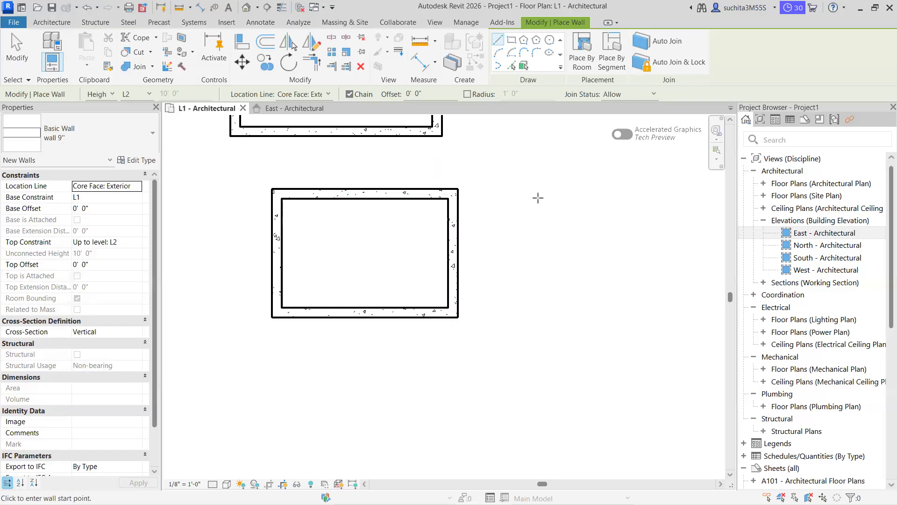
scroll(542, 216, down, 3)
middle_drag(529, 219, 543, 284)
scroll(464, 264, down, 2)
middle_drag(500, 224, 668, 150)
scroll(552, 264, up, 3)
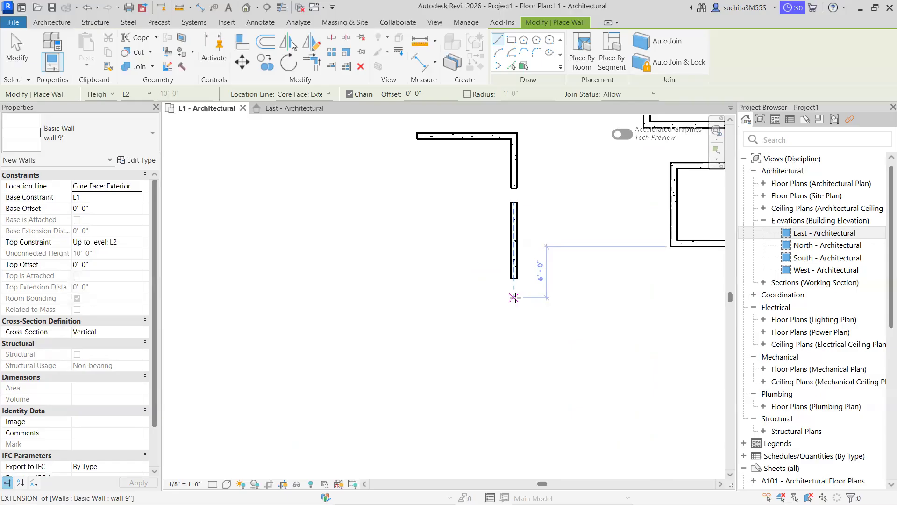
scroll(514, 317, down, 1)
middle_drag(511, 292, 494, 201)
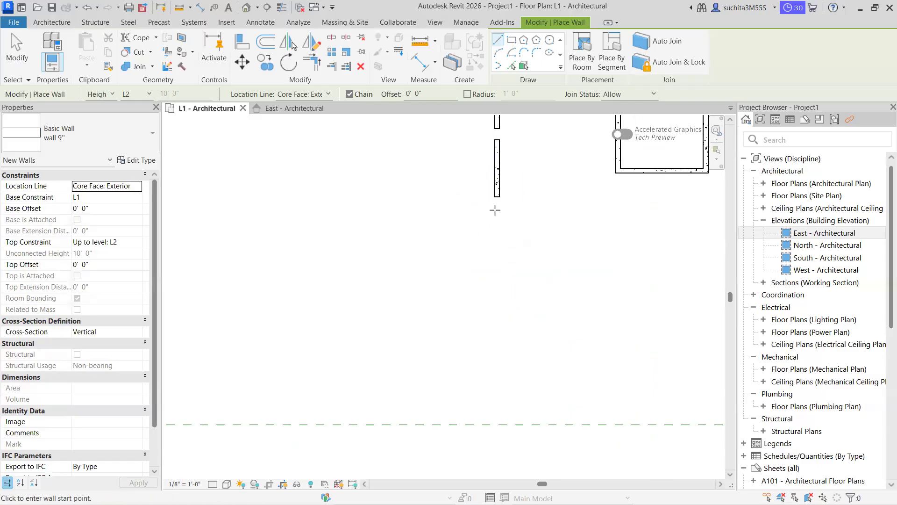
scroll(494, 208, up, 2)
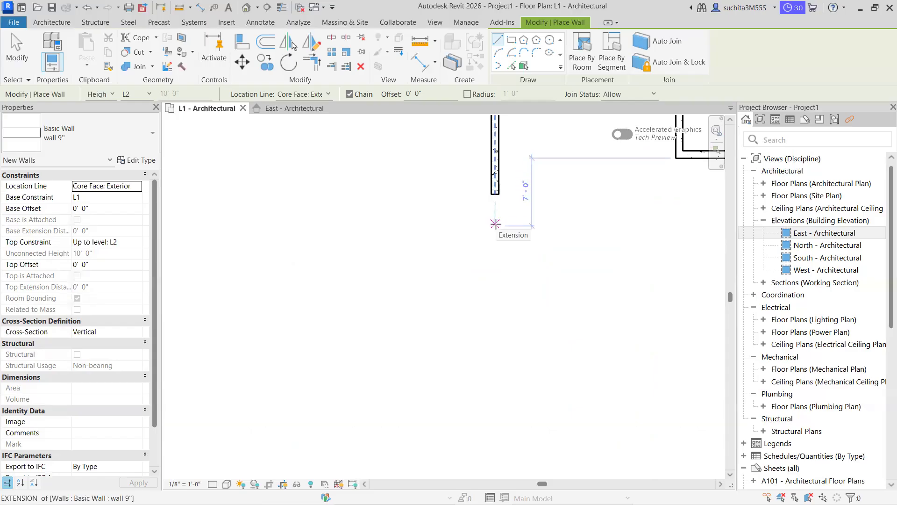
click(495, 224)
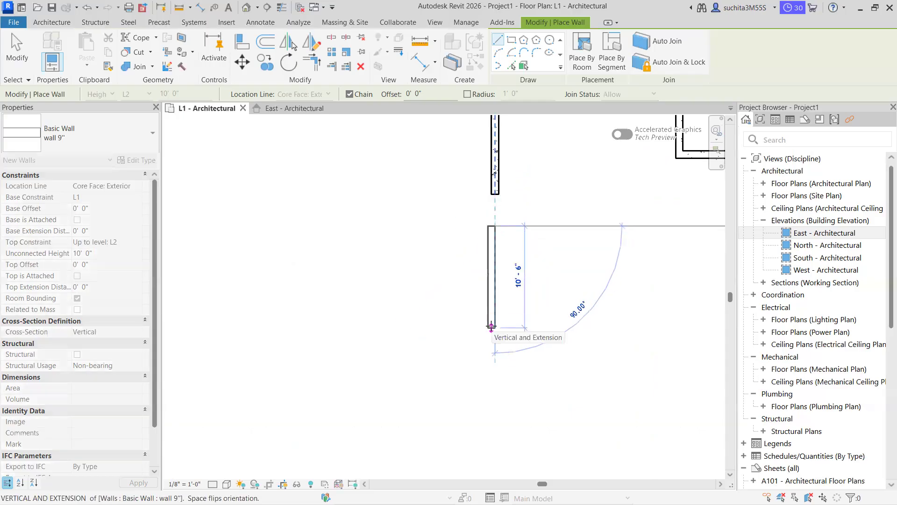
key(Escape)
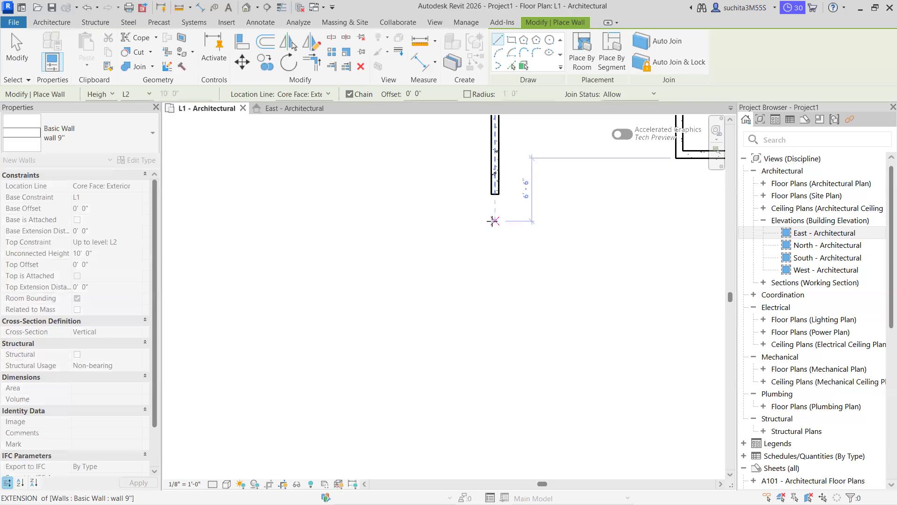
click(495, 221)
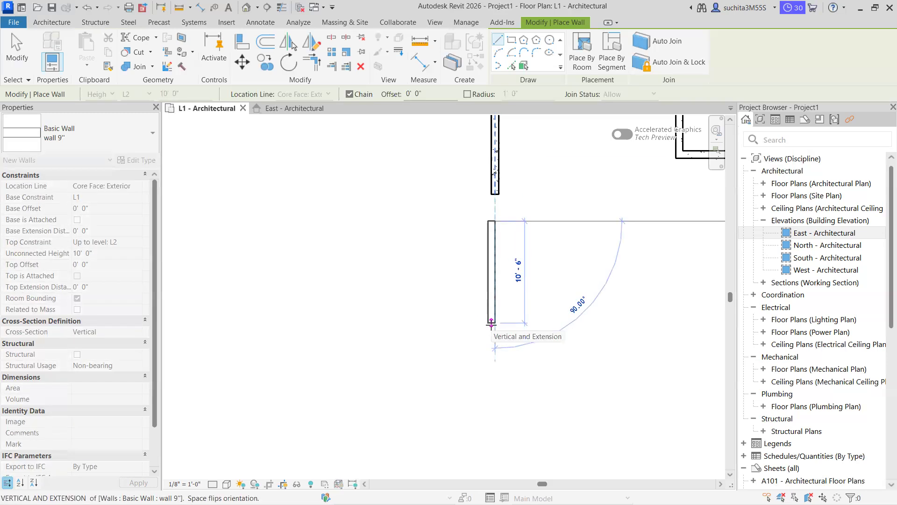
key(Escape)
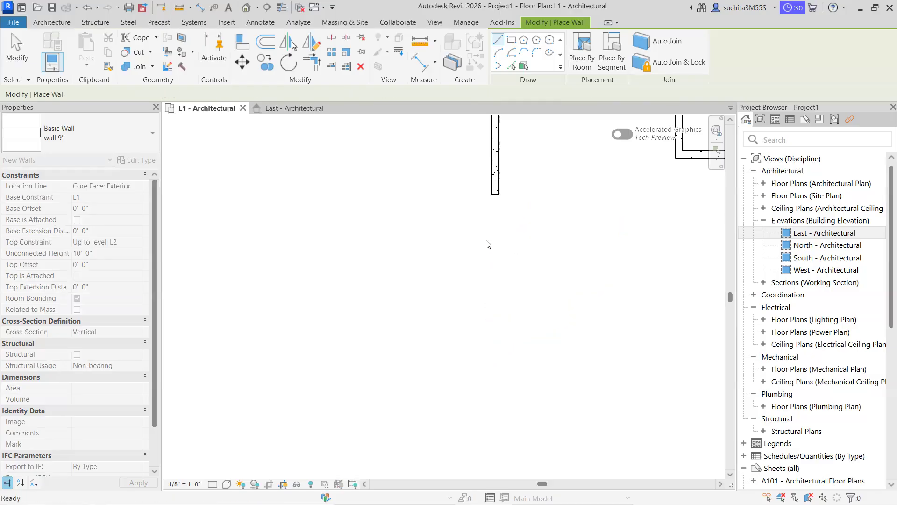
Draw a closed rectangle of 9" walls, about 6'-6" by 10', below the existing free-standing vertical wall.
click(491, 217)
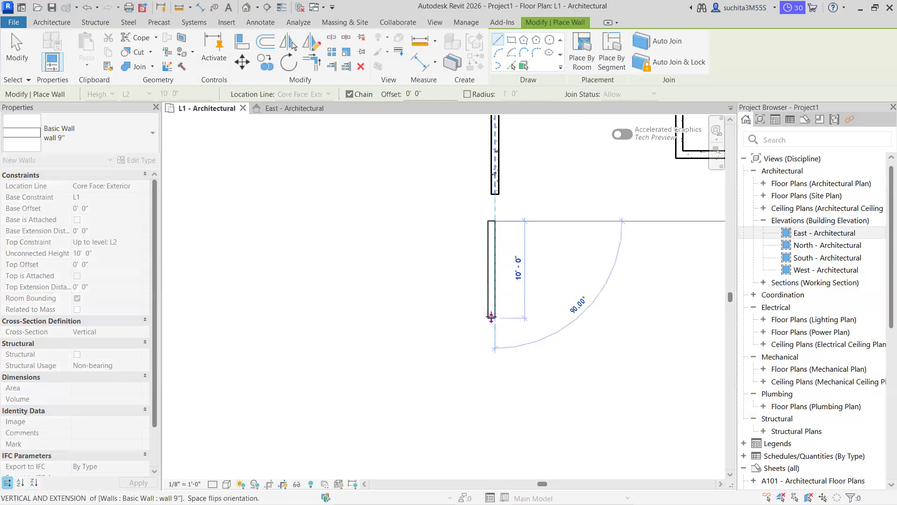
click(490, 318)
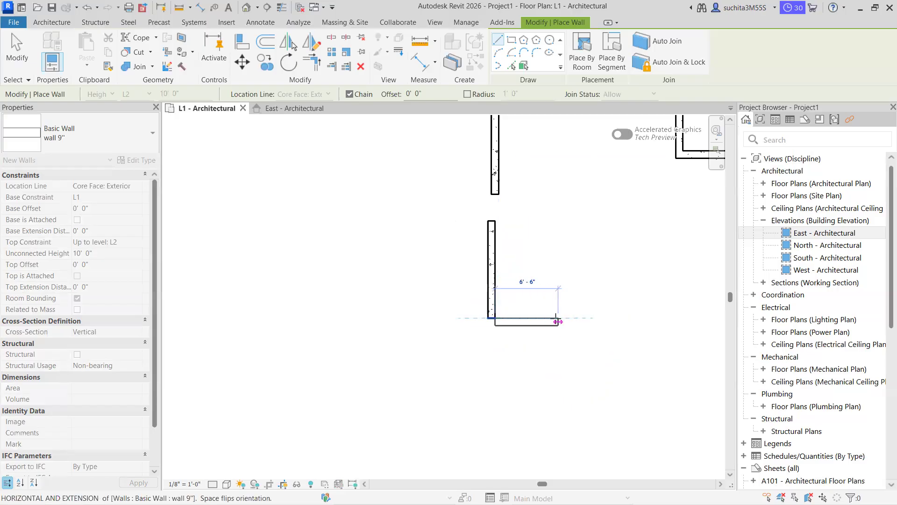
click(560, 318)
click(559, 221)
click(499, 221)
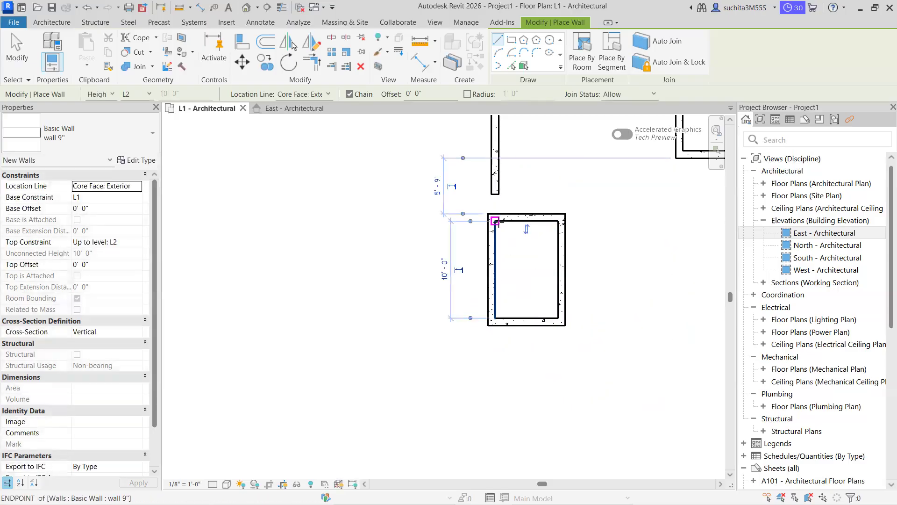
Undo the walls of the rectangle just drawn with the Core Face: Exterior location line.
key(ctrl+z)
key(ctrl+z)
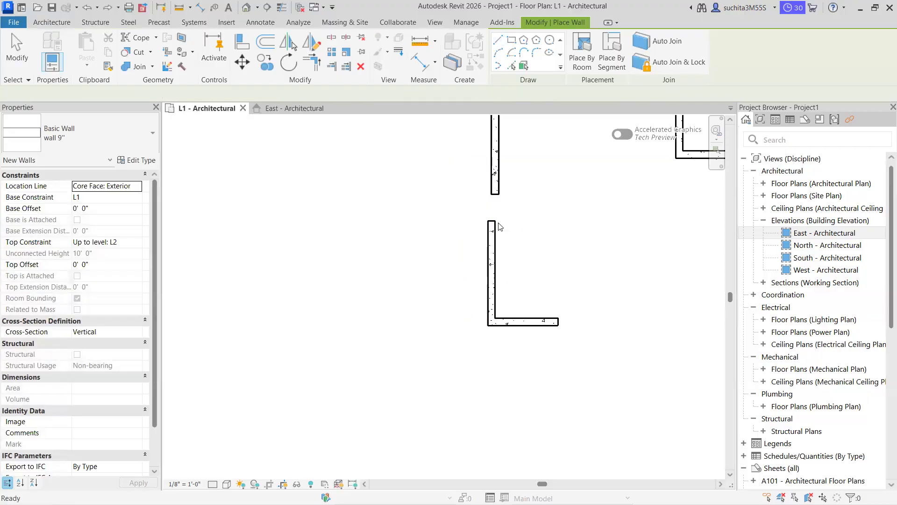
key(ctrl+z)
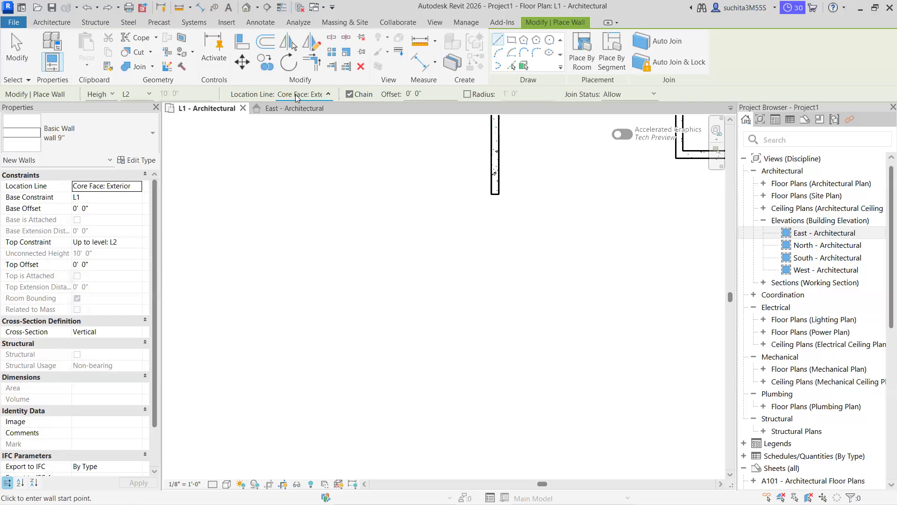
Set the location line to Core Face: Interior and draw a closed rectangle of 9" walls, about 8'-6" by 8', below the vertical wall.
click(296, 97)
click(314, 153)
click(496, 226)
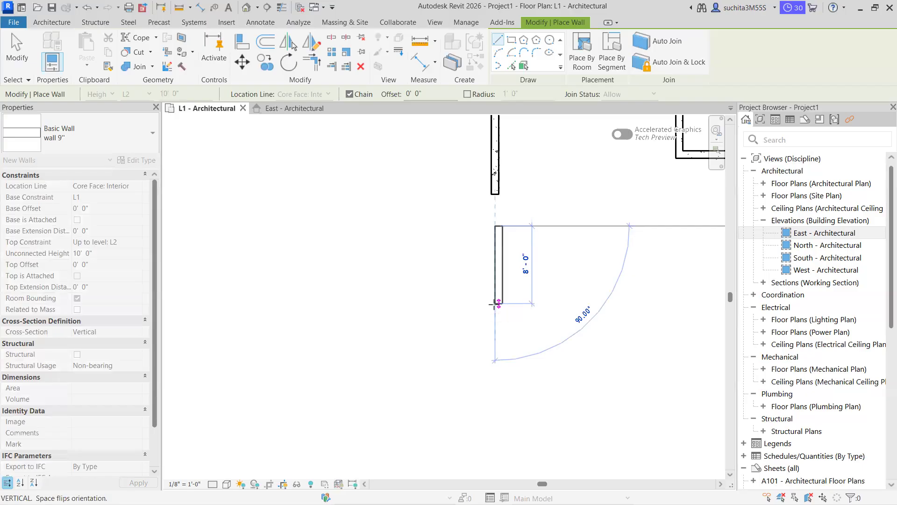
click(495, 303)
click(578, 303)
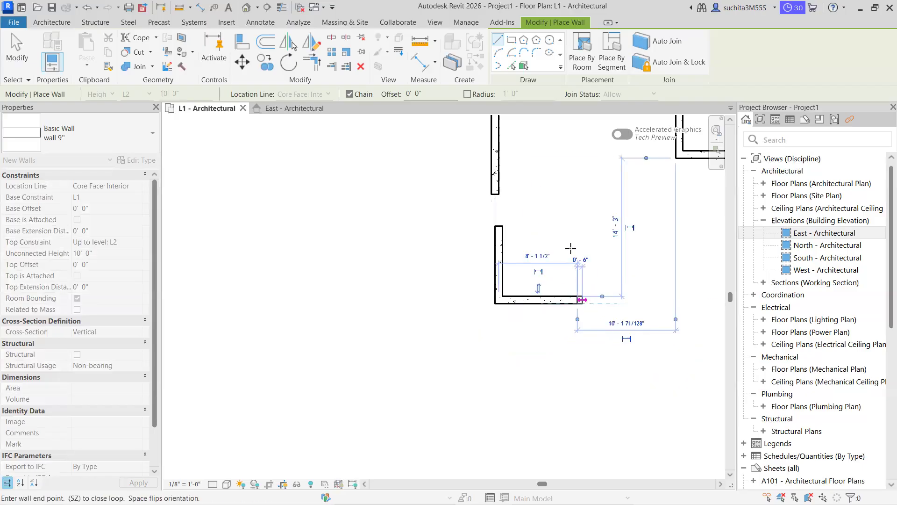
click(578, 226)
click(496, 227)
key(Escape)
key(Escape)
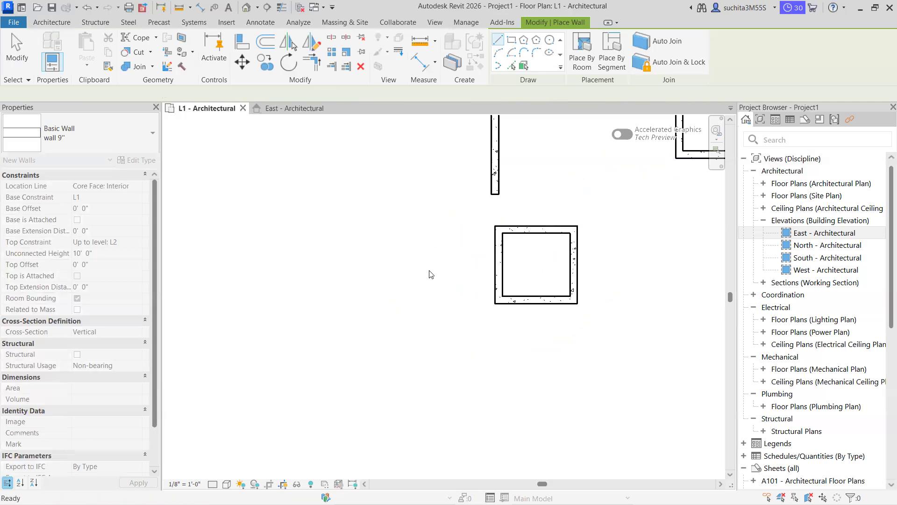
Draw a 25' horizontal 9" wall in the empty area to the right of the small rectangle.
scroll(467, 280, up, 2)
scroll(421, 276, down, 3)
scroll(428, 276, up, 1)
mouse_move(428, 276)
middle_down()
mouse_move(366, 280)
mouse_move(350, 234)
middle_up()
scroll(399, 261, up, 1)
scroll(367, 237, up, 1)
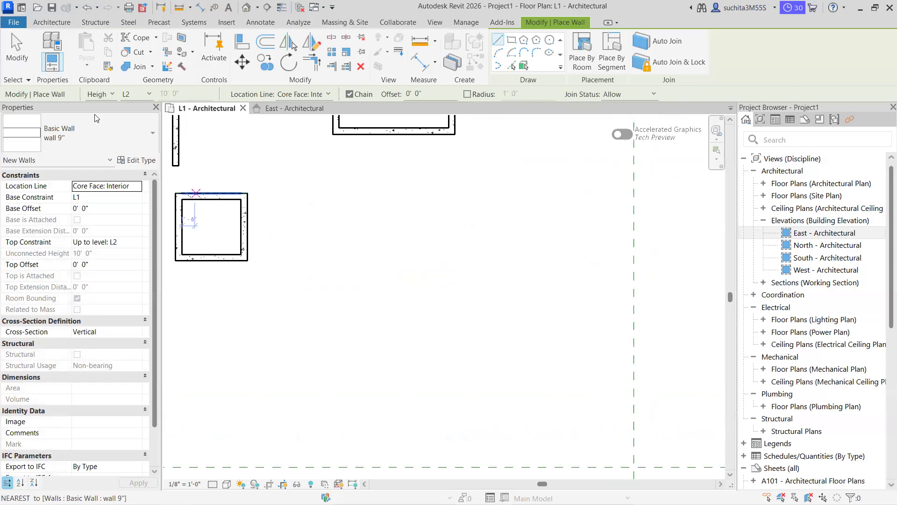
click(84, 133)
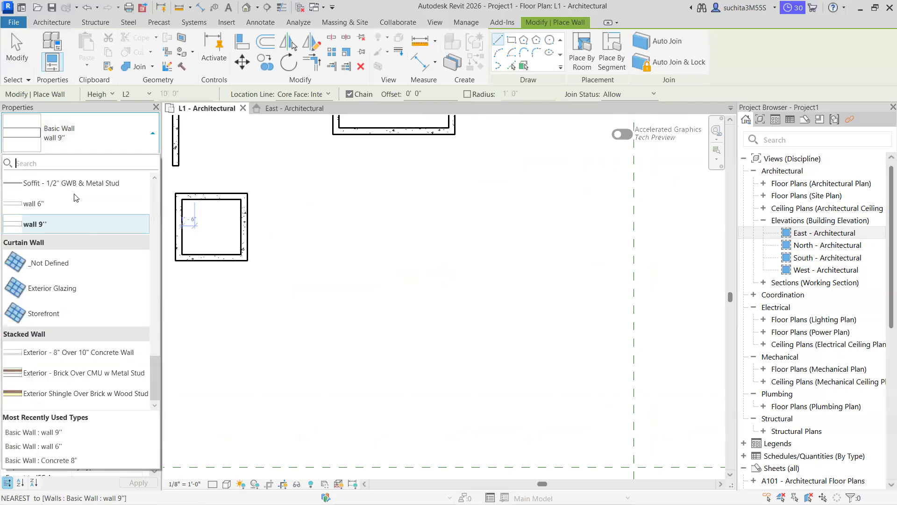
click(45, 225)
click(372, 225)
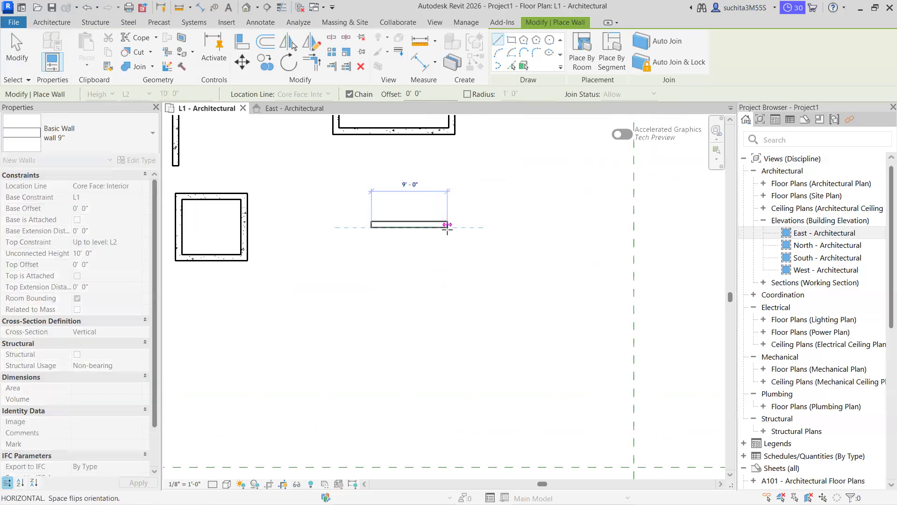
text(25)
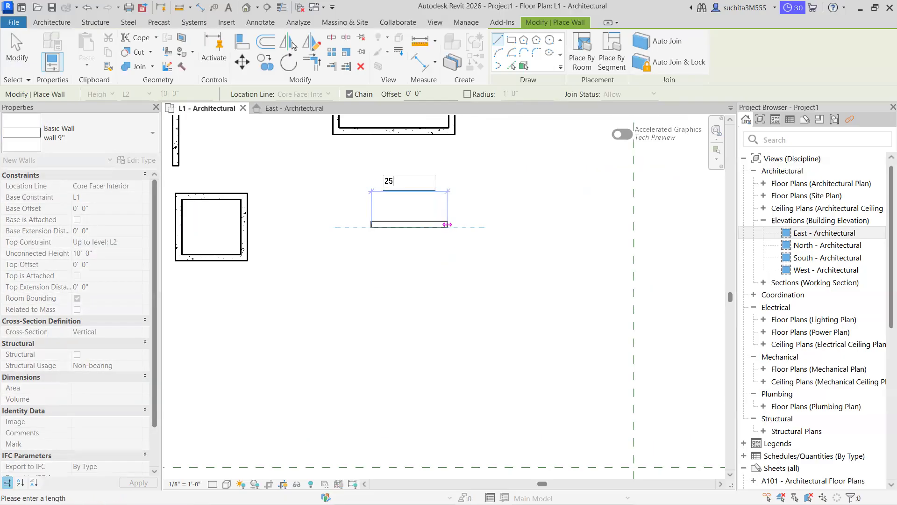
key(Return)
Continue the chain with a 20' wall downward, a 25' wall back and a closing wall, and leave the Wall command.
scroll(421, 335, down, 2)
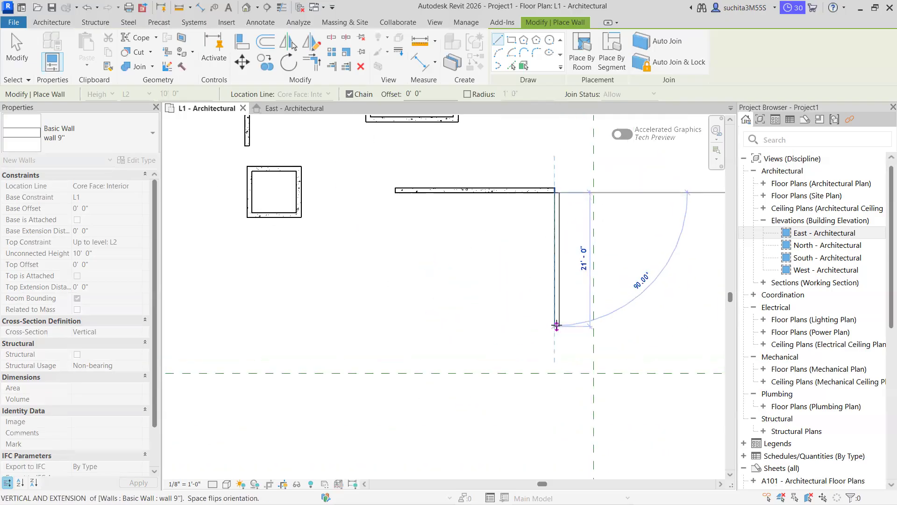
text(20')
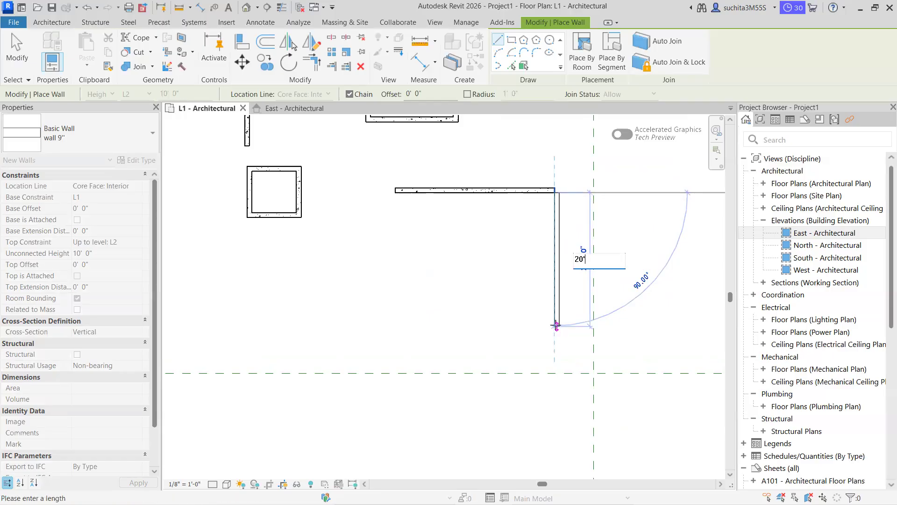
key(Return)
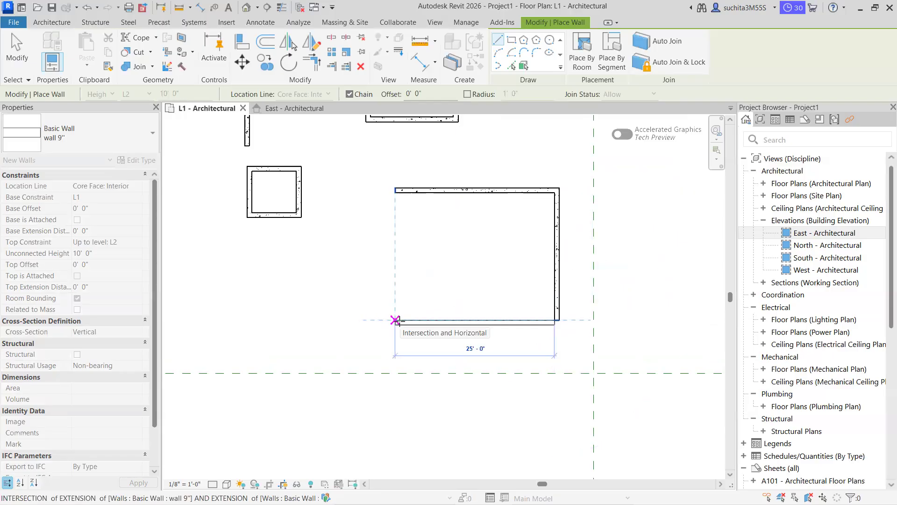
text(25)
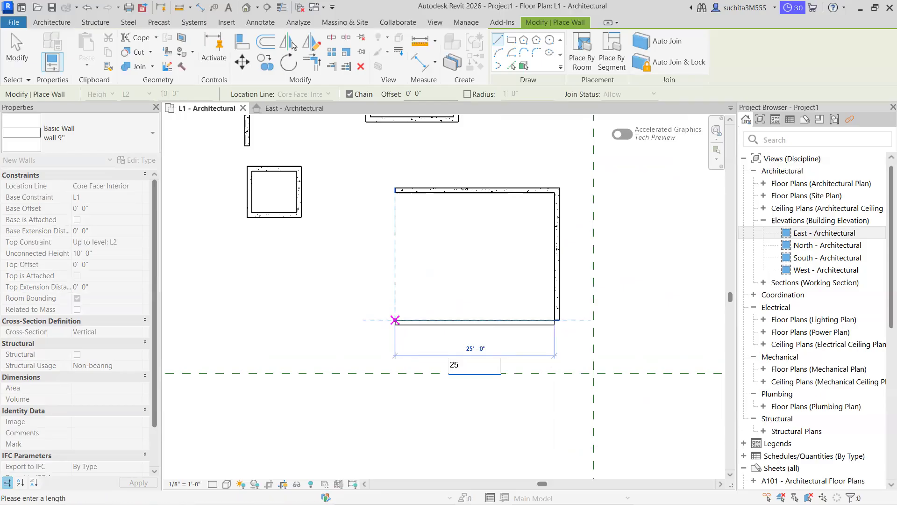
key(Return)
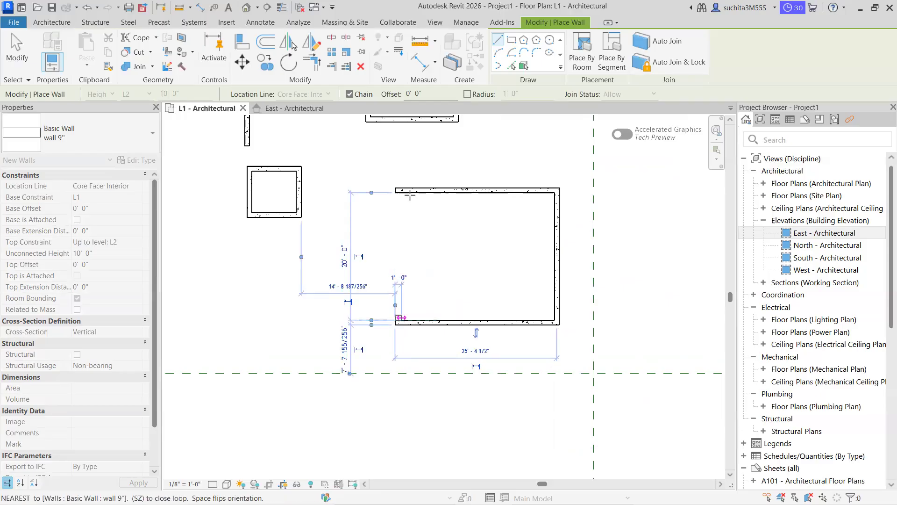
click(393, 189)
right_click(392, 189)
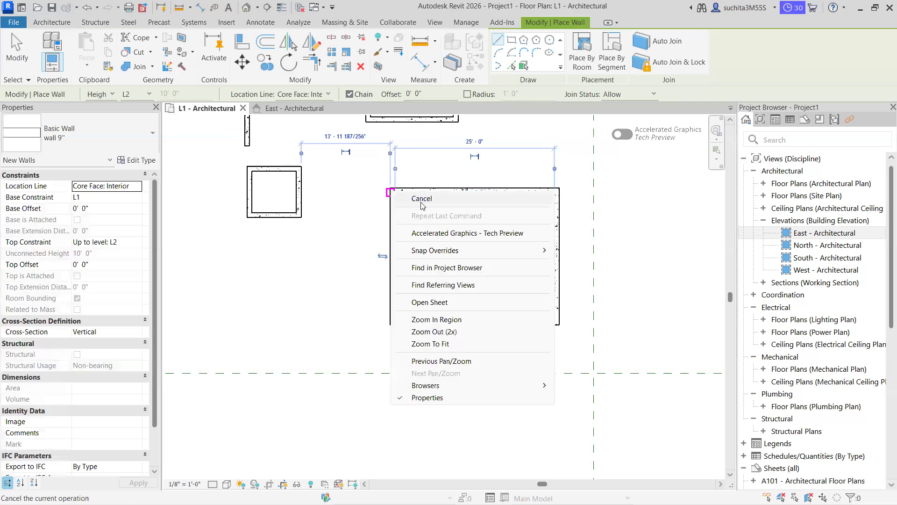
click(431, 197)
scroll(412, 243, down, 1)
middle_drag(372, 258, 297, 236)
key(Escape)
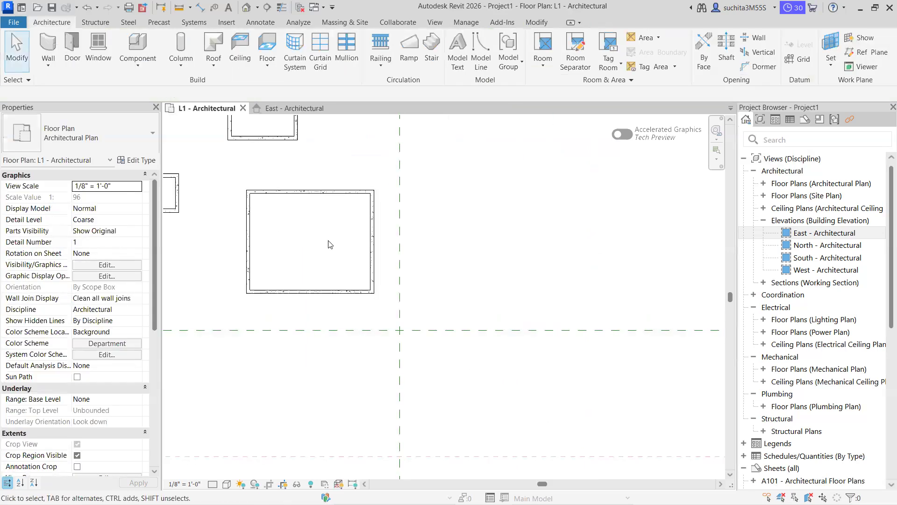
Place a linear dimension between the inner faces of the 25' by 20' room's side walls, inside its upper part.
scroll(334, 281, up, 1)
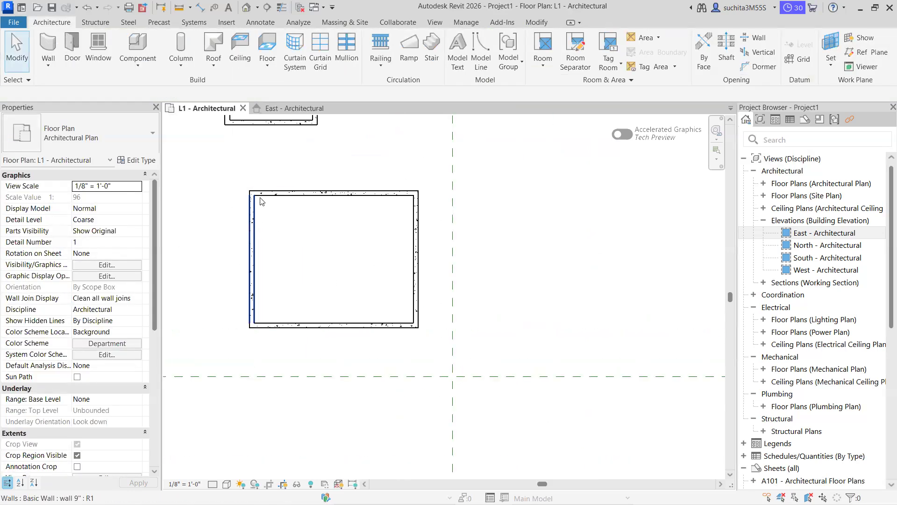
key(Tab)
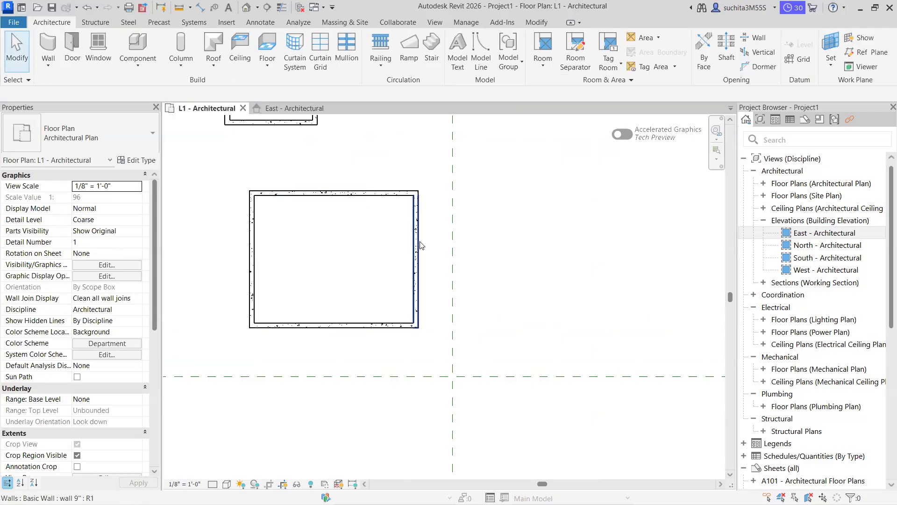
middle_drag(376, 255, 399, 259)
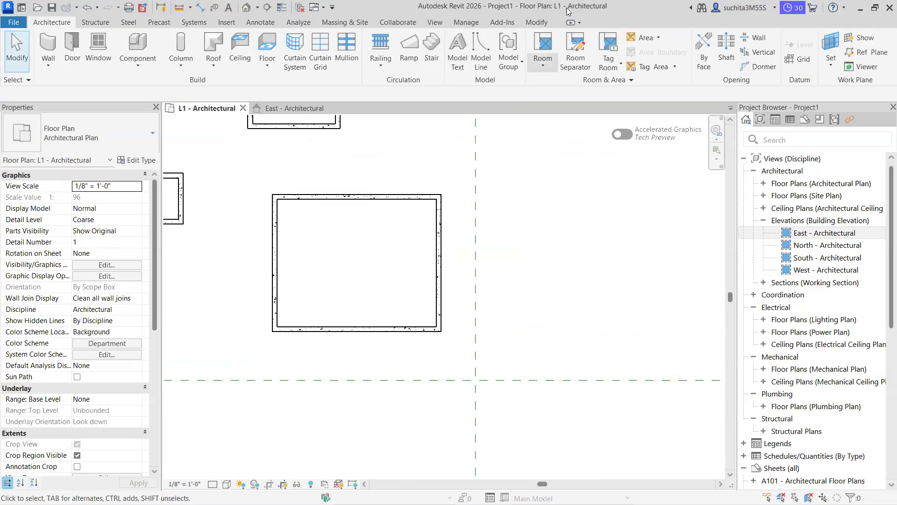
click(537, 23)
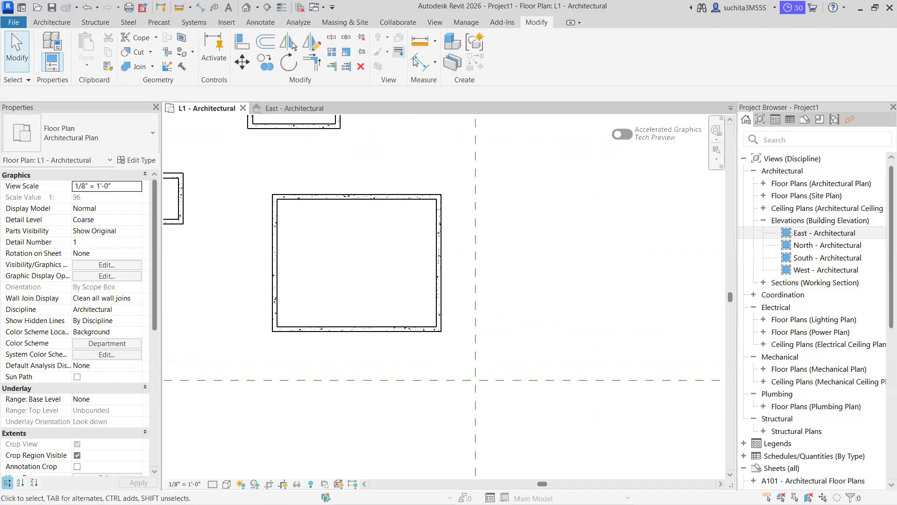
click(435, 66)
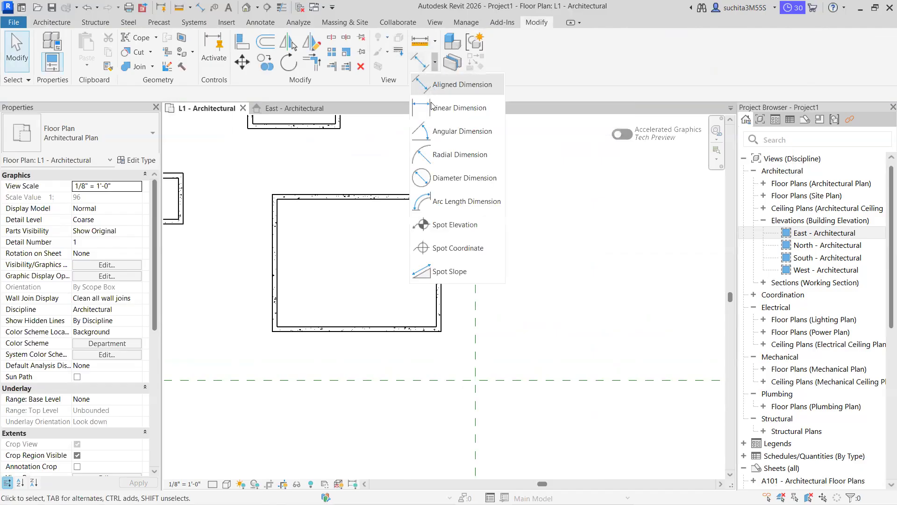
click(458, 106)
scroll(256, 201, up, 2)
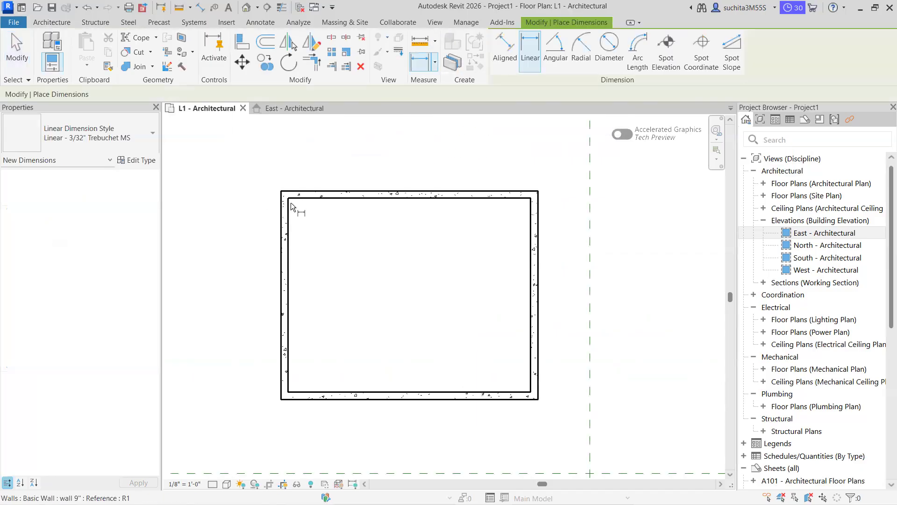
click(290, 201)
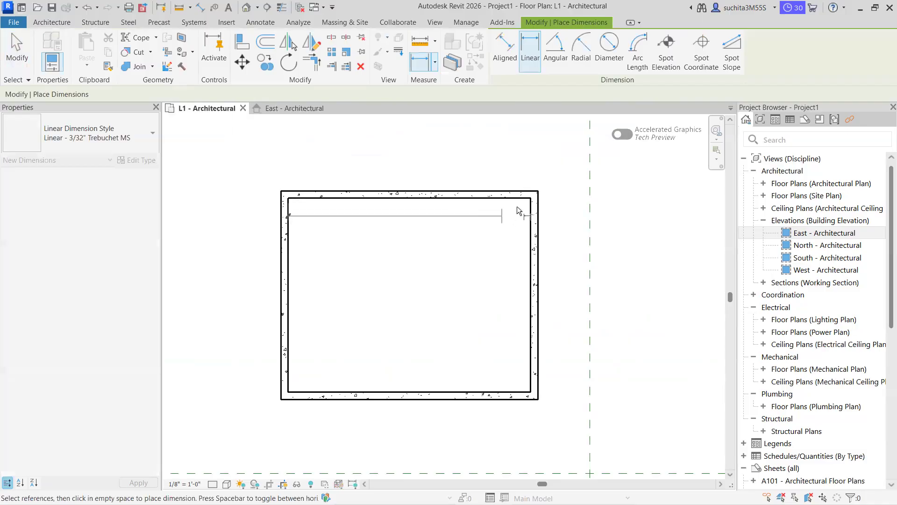
click(533, 202)
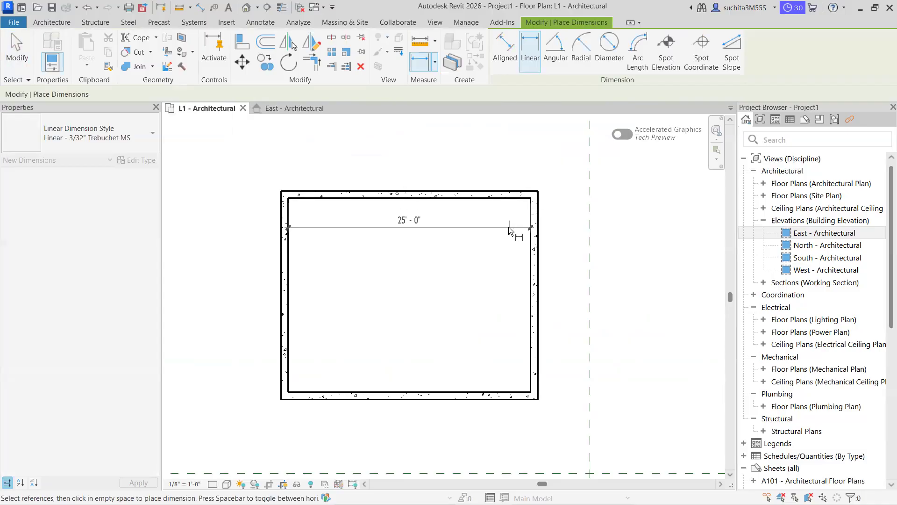
click(509, 226)
Place a linear dimension between the outer faces of the room's side walls, just above its upper wall.
scroll(382, 235, down, 1)
middle_drag(382, 255, 342, 256)
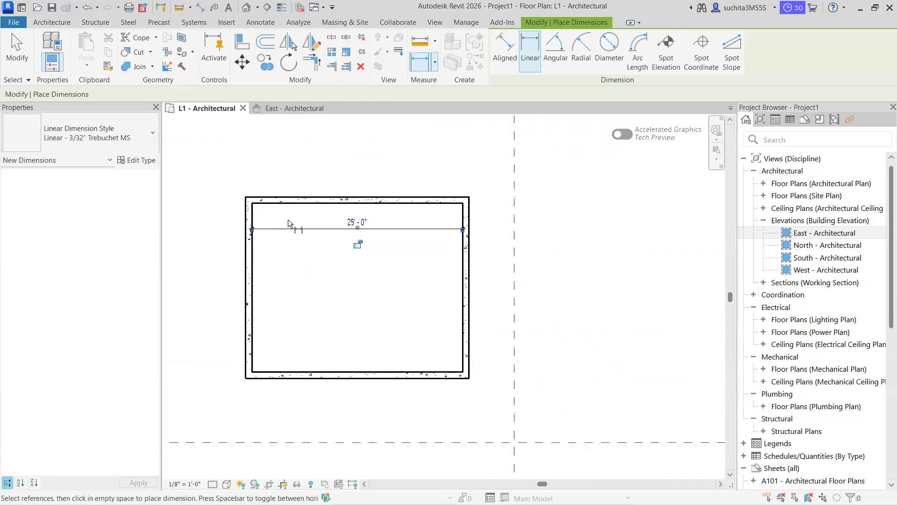
scroll(297, 244, down, 1)
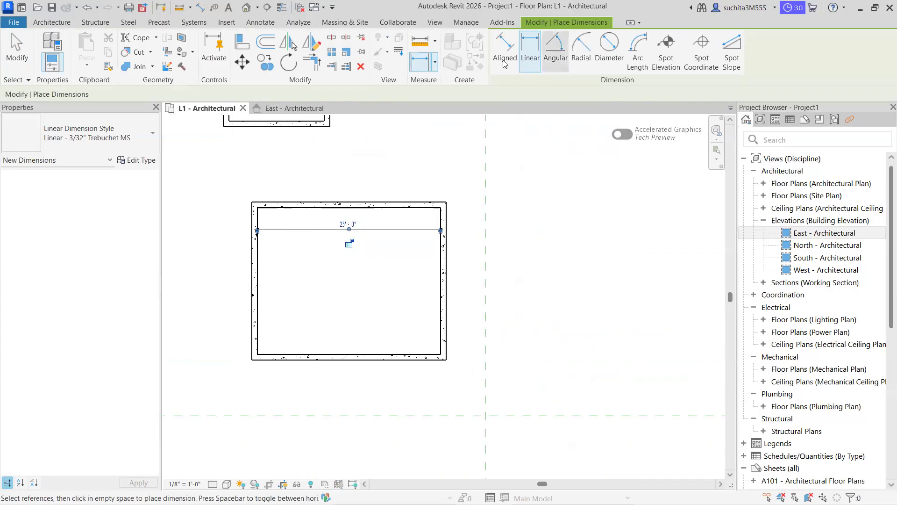
scroll(253, 209, up, 1)
click(251, 204)
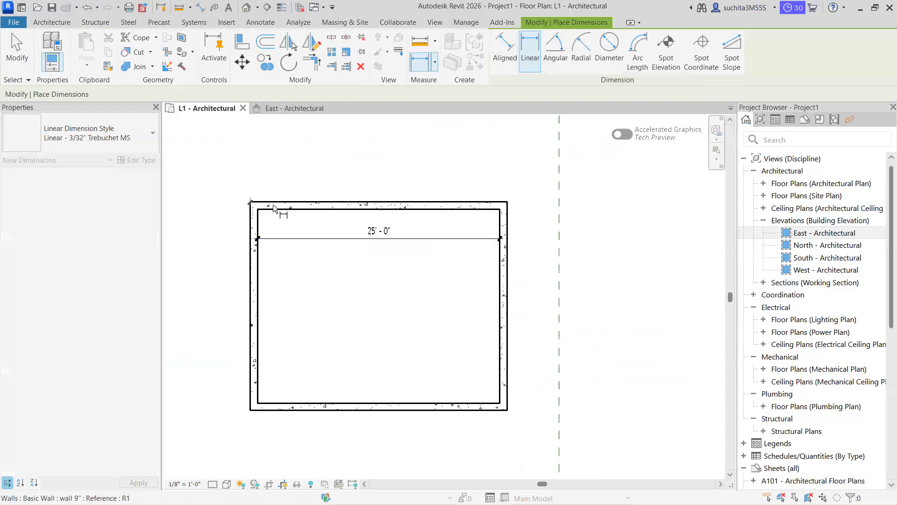
click(508, 205)
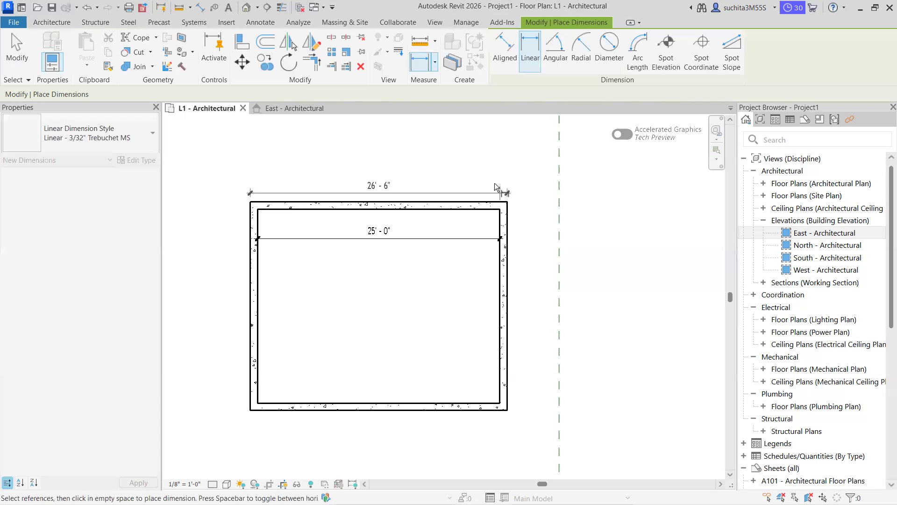
click(495, 178)
scroll(292, 231, down, 1)
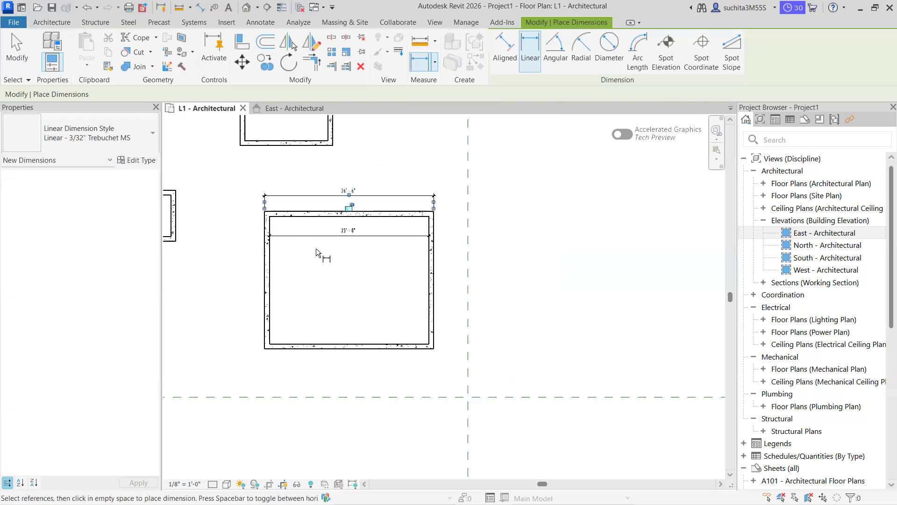
key(Escape)
scroll(323, 248, up, 2)
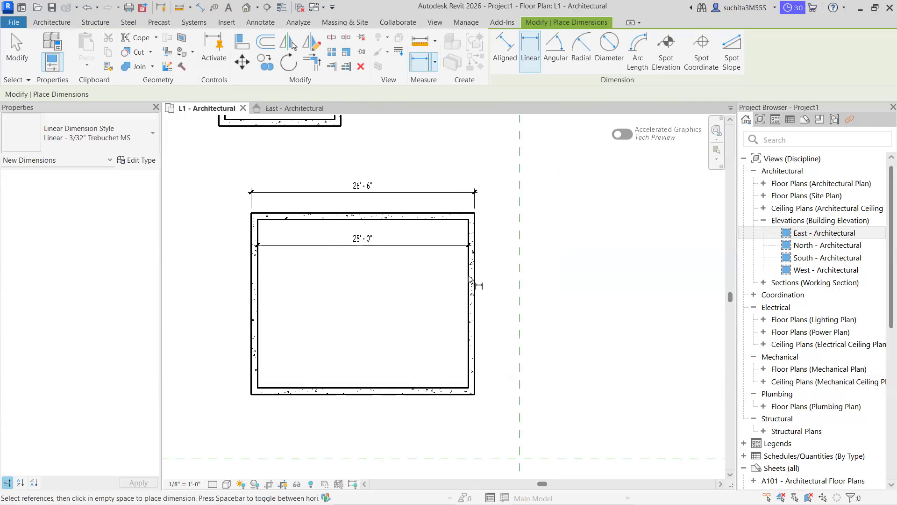
scroll(357, 239, up, 2)
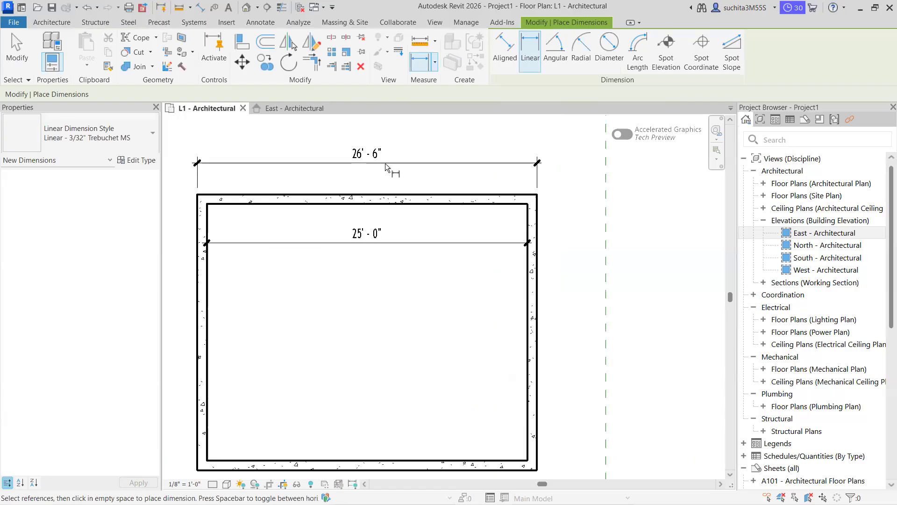
scroll(271, 227, down, 1)
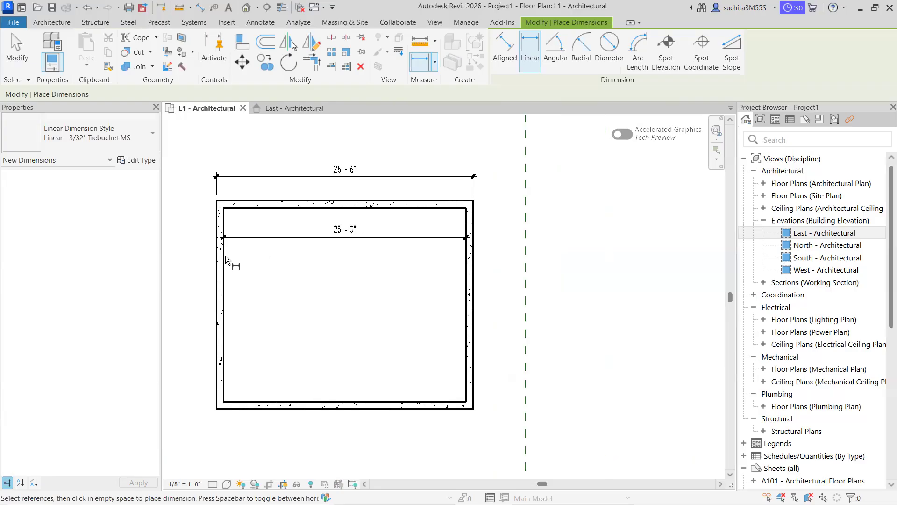
Examine the inner-face and outer-face width dimensions of the 25' by 20' room.
scroll(221, 270, down, 2)
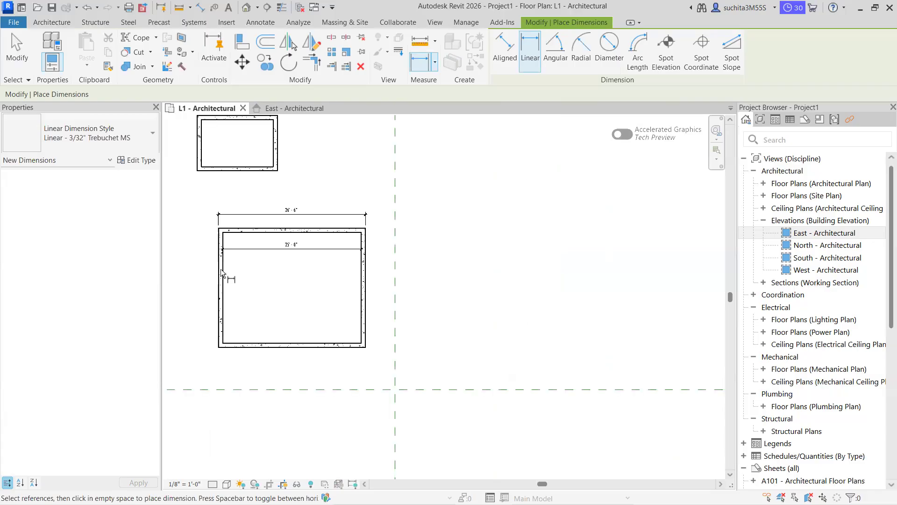
scroll(287, 243, up, 2)
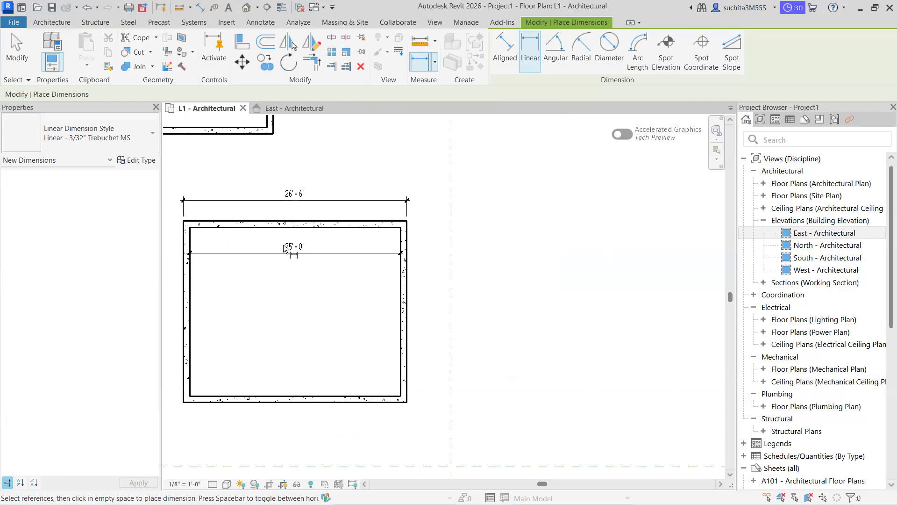
scroll(279, 249, down, 1)
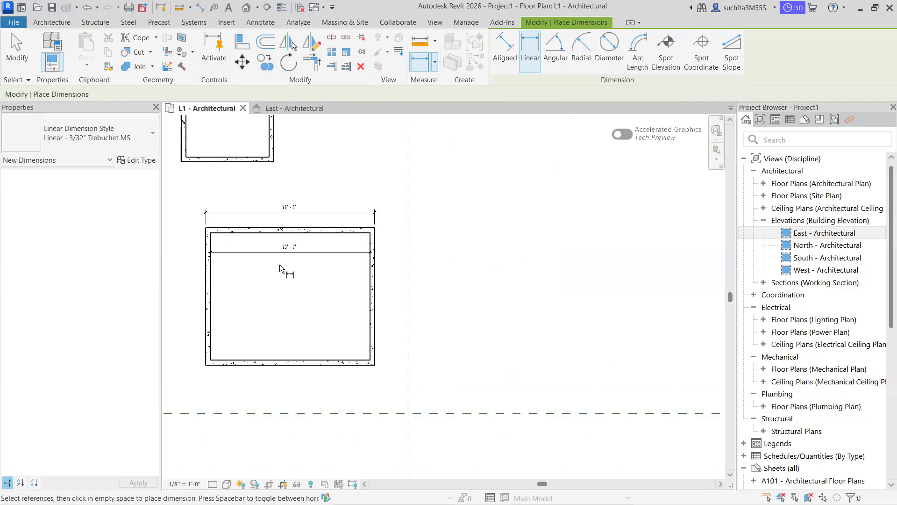
scroll(282, 265, up, 1)
scroll(215, 274, down, 2)
scroll(238, 271, up, 2)
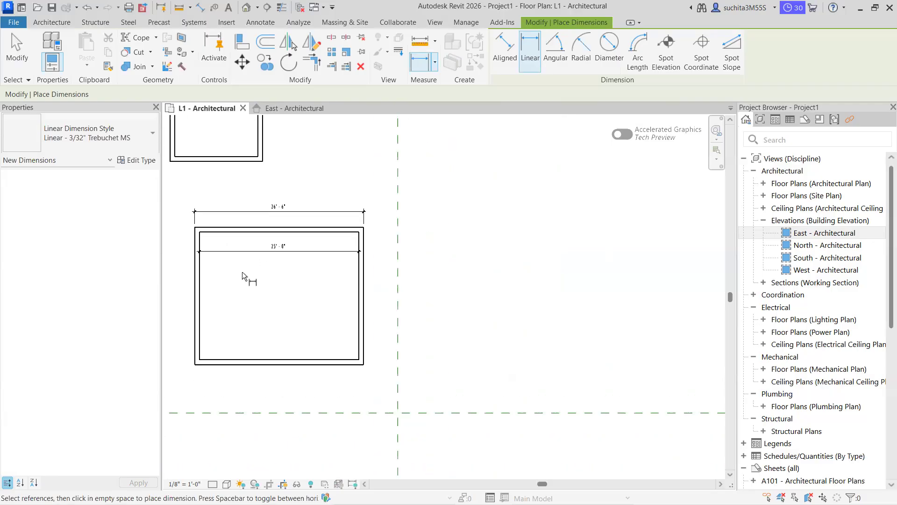
scroll(308, 281, down, 2)
scroll(299, 299, down, 2)
scroll(300, 298, up, 1)
scroll(302, 295, up, 2)
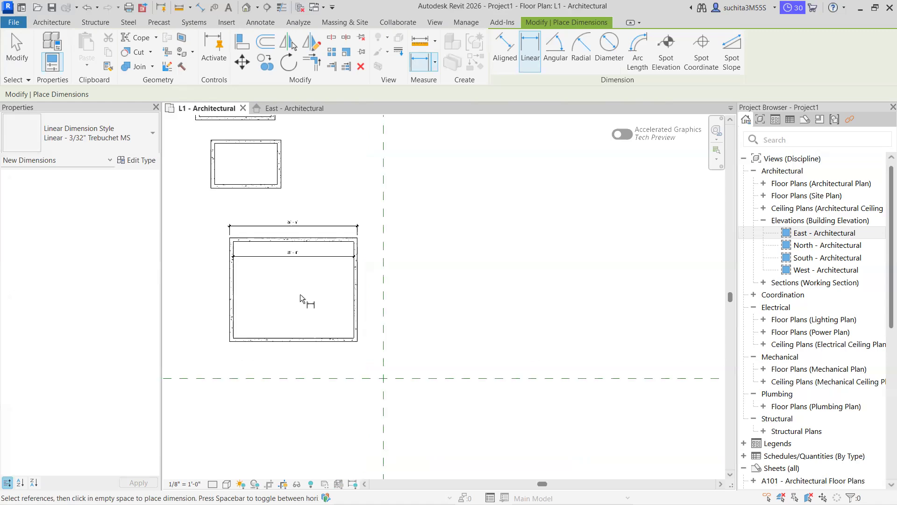
scroll(300, 298, up, 1)
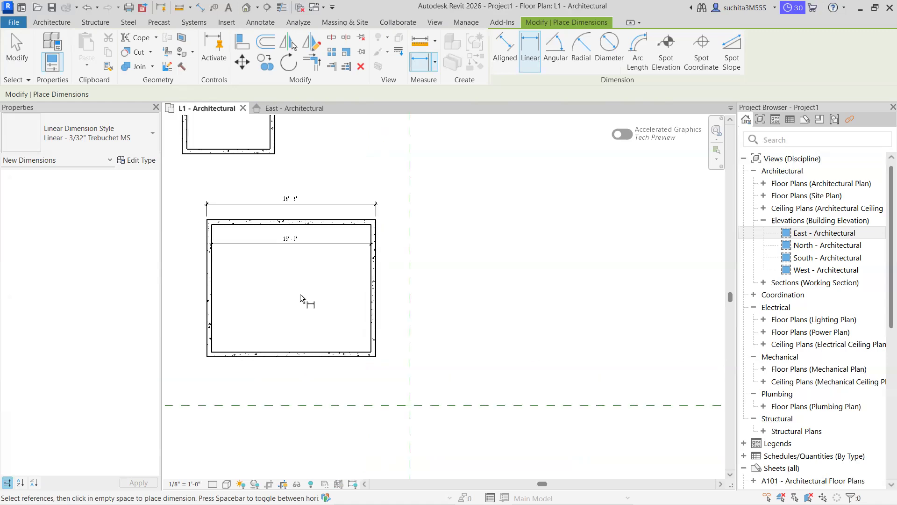
Draw a 25' horizontal detail line in the empty area between the vertical reference plane and the east elevation marker.
scroll(296, 300, down, 3)
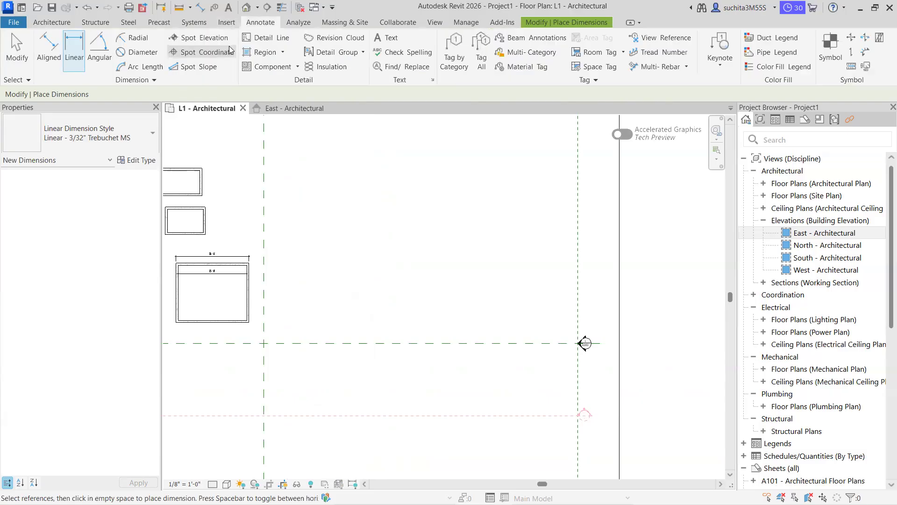
click(280, 37)
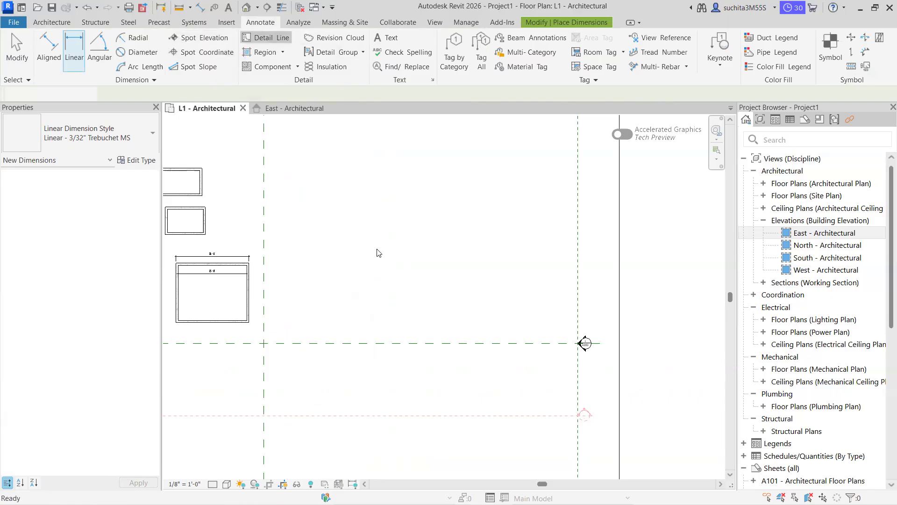
scroll(377, 252, up, 2)
click(352, 247)
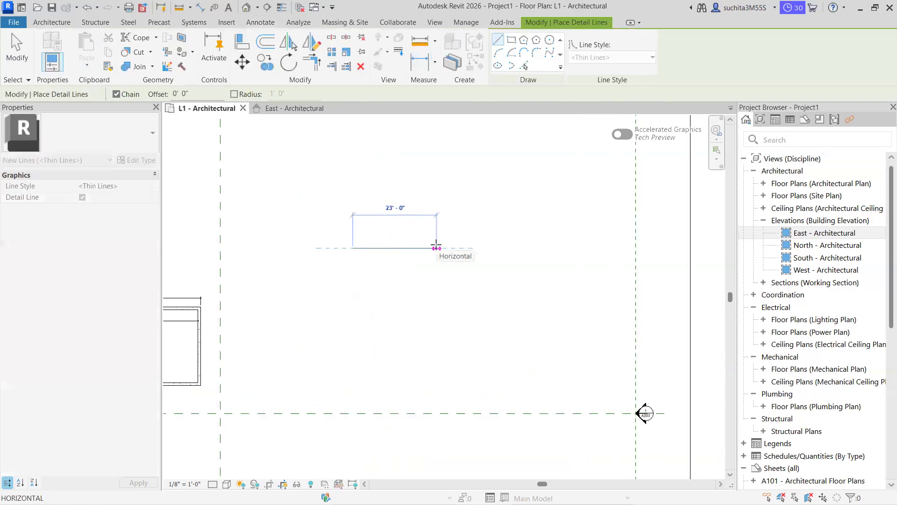
text(25')
key(Return)
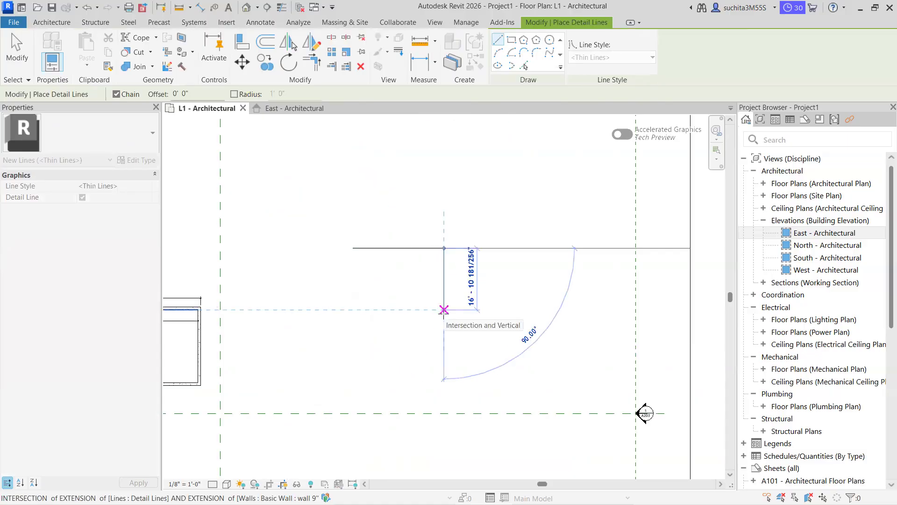
Continue the chain with a 20' detail line downward, a 25' line back and a closing line, ending the chain.
text(20)
key(Return)
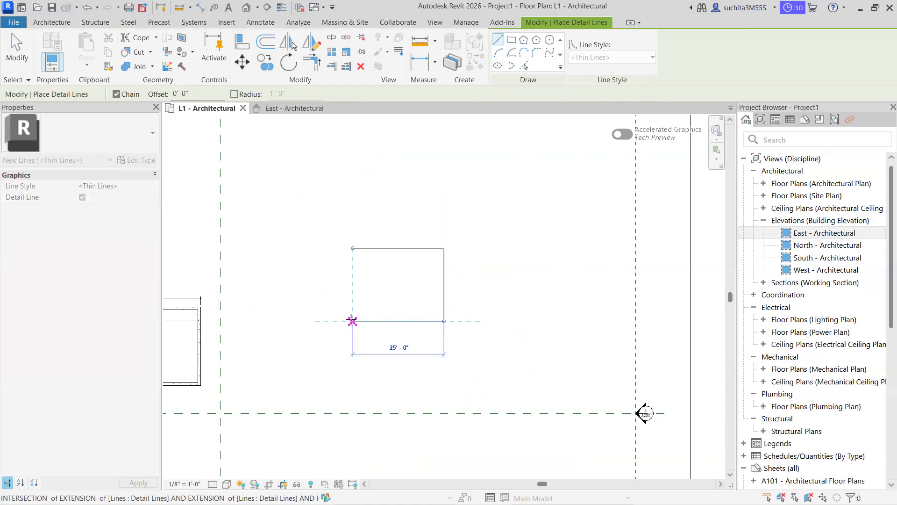
text(25)
key(Return)
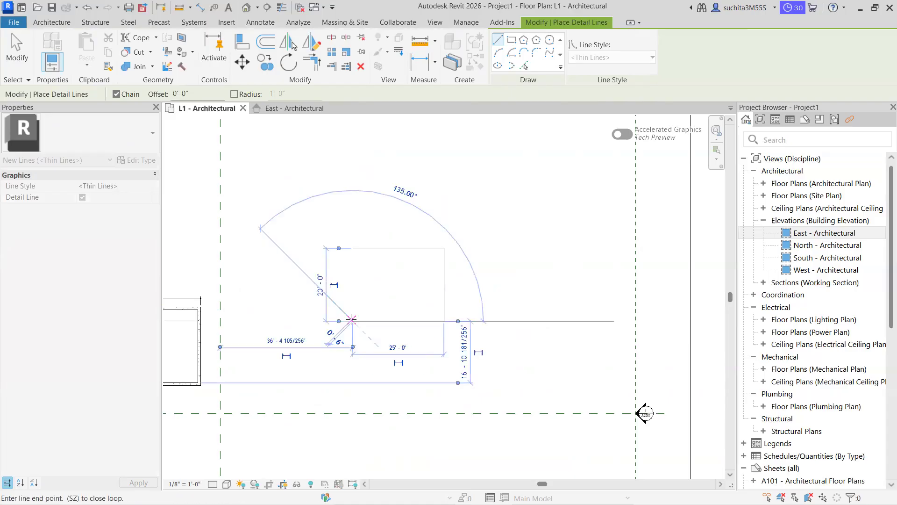
click(353, 248)
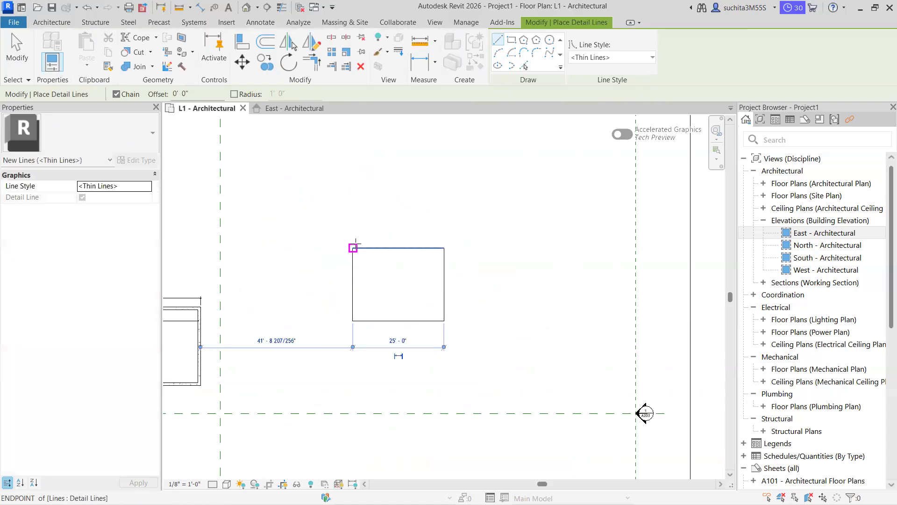
right_click(353, 247)
click(387, 252)
Place a linear dimension across the width of the detail-line rectangle, just above its upper edge.
scroll(428, 281, up, 1)
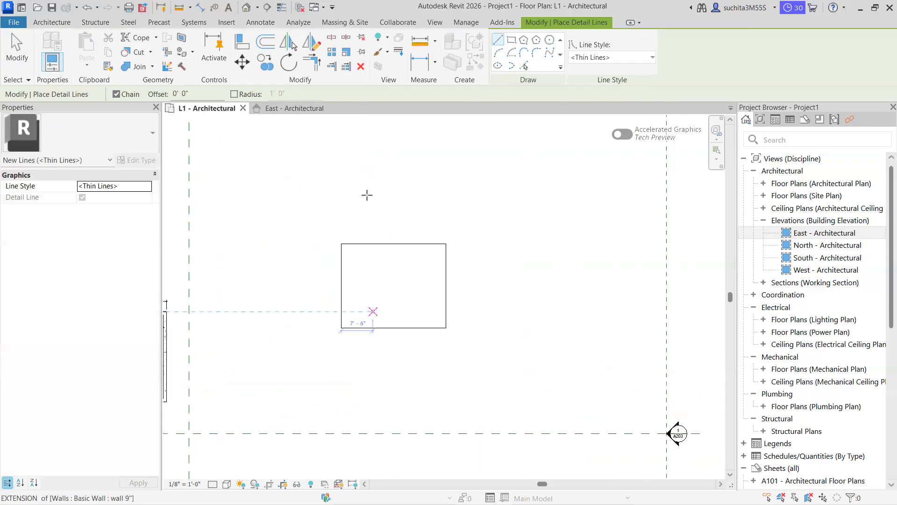
click(418, 64)
scroll(345, 234, up, 2)
click(336, 262)
click(520, 262)
click(505, 241)
scroll(520, 259, up, 1)
middle_drag(521, 256, 531, 100)
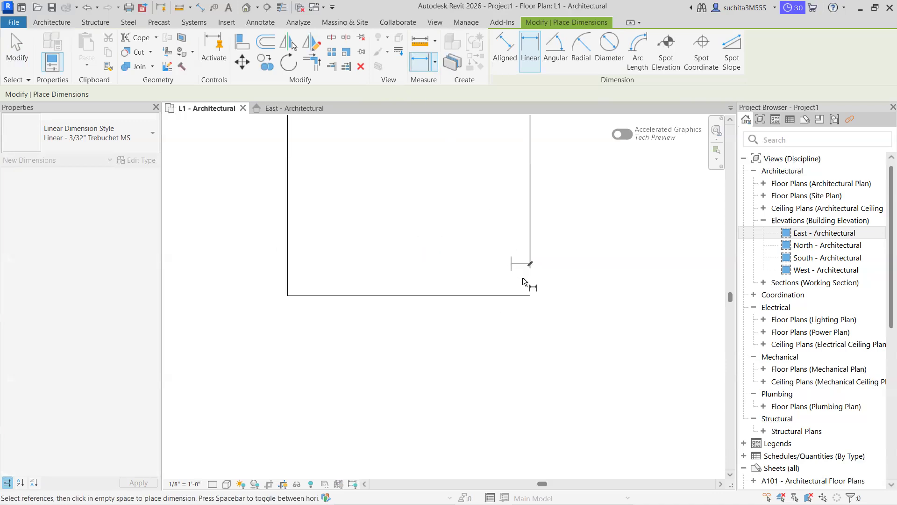
click(530, 295)
middle_drag(497, 237, 485, 325)
key(Escape)
middle_drag(528, 192, 531, 259)
scroll(455, 262, up, 3)
middle_drag(432, 281, 458, 208)
scroll(396, 243, down, 3)
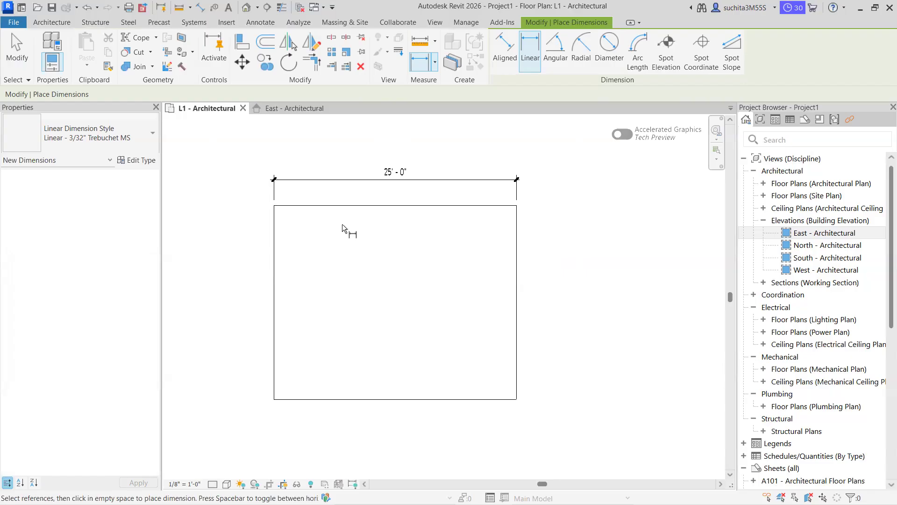
Start an architectural wall of the wall 9" type with the location line set to Finish Face: Interior.
scroll(318, 243, down, 1)
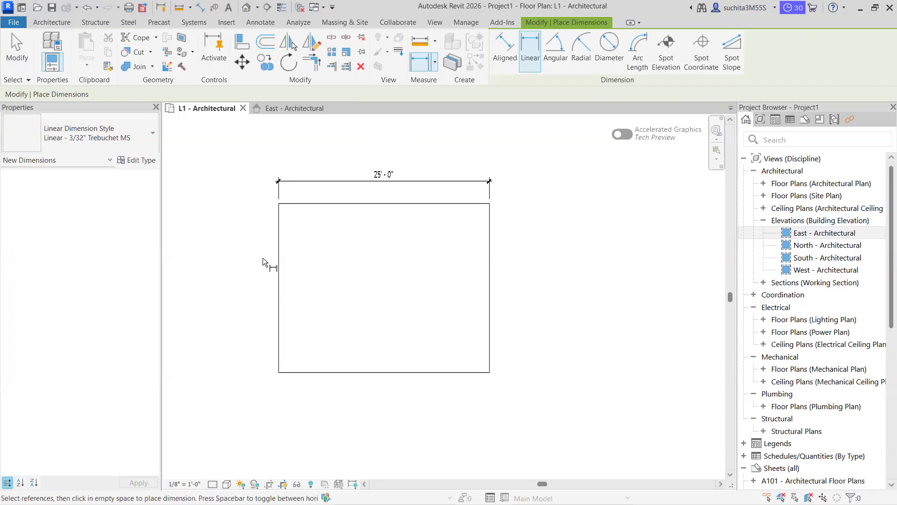
scroll(332, 246, up, 1)
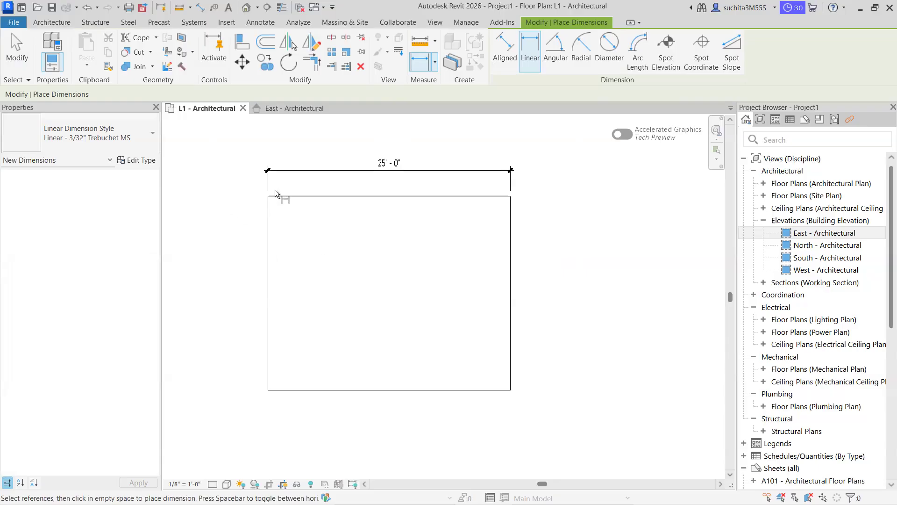
click(50, 22)
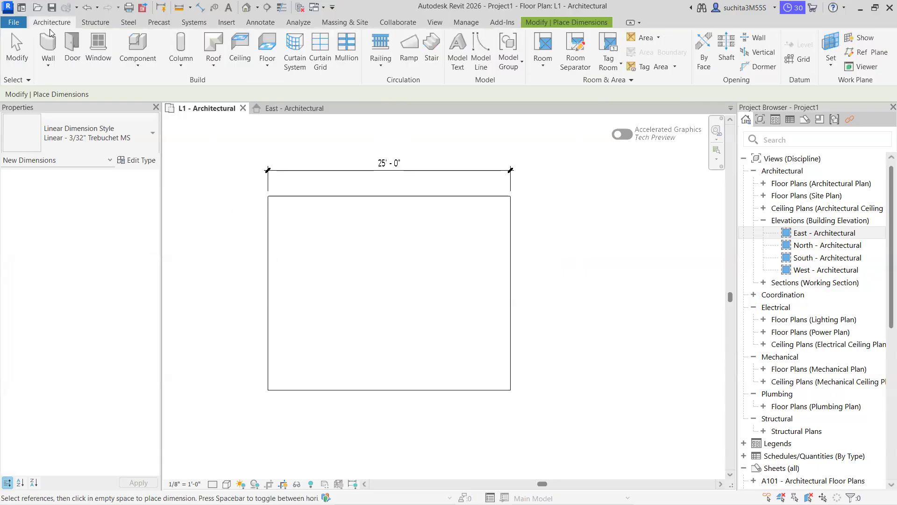
click(49, 66)
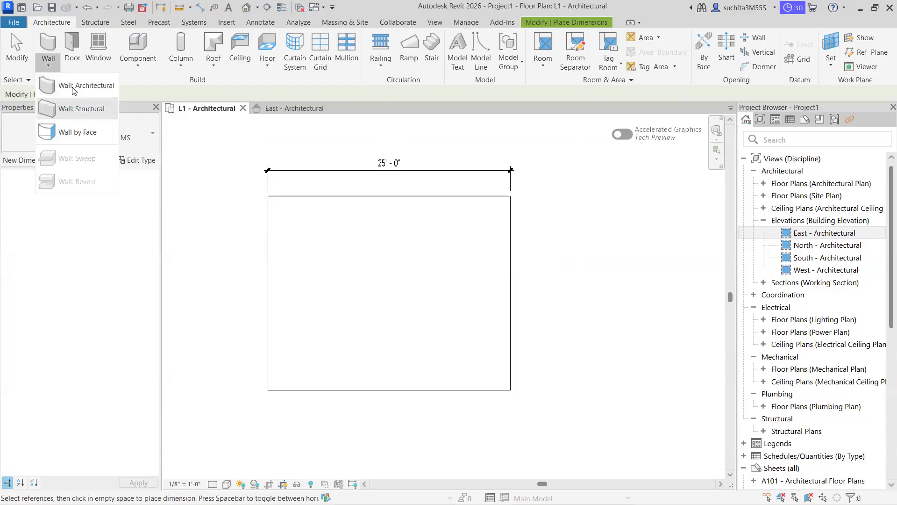
click(70, 85)
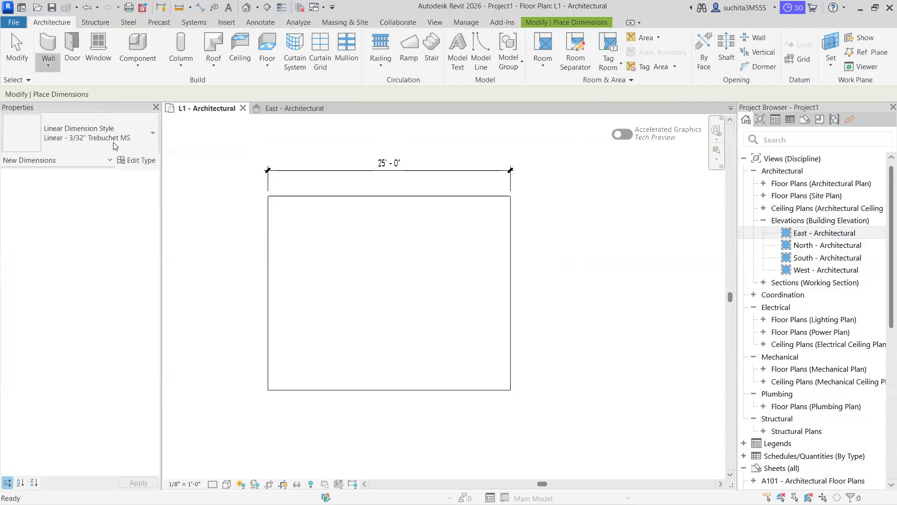
click(61, 133)
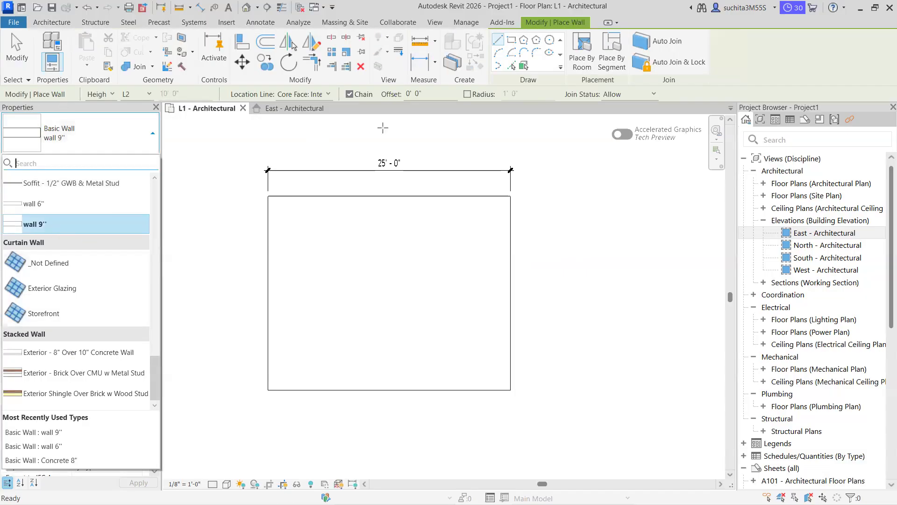
click(53, 224)
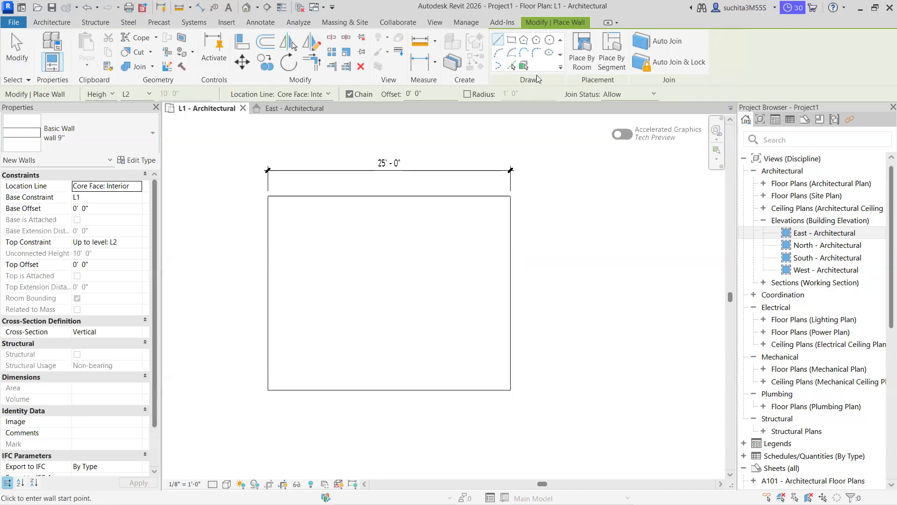
click(322, 94)
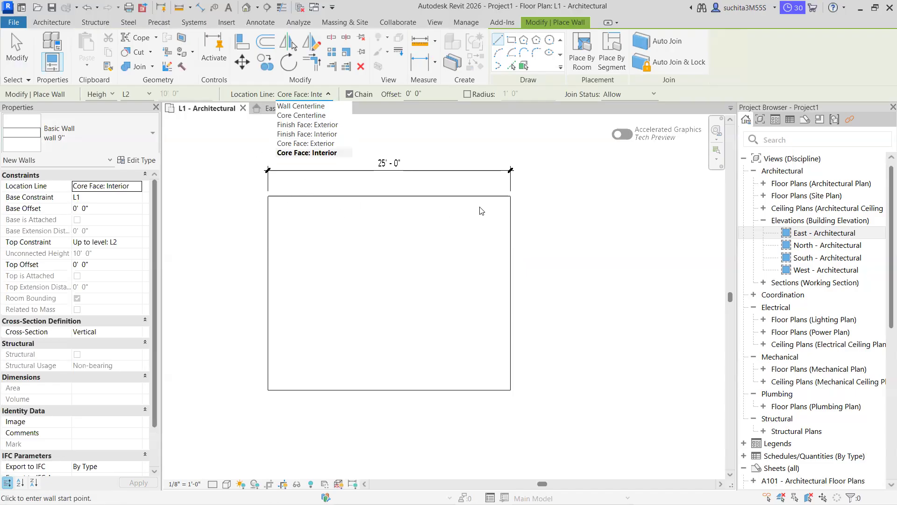
click(308, 134)
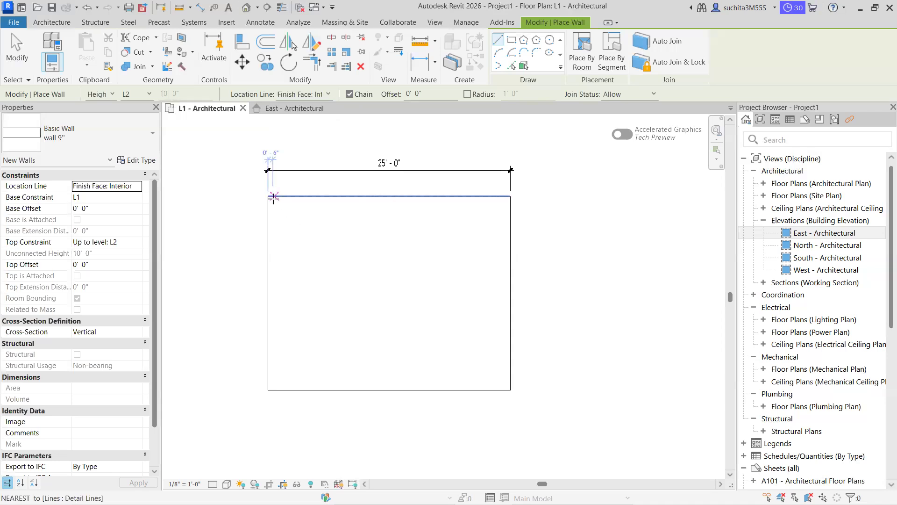
click(268, 196)
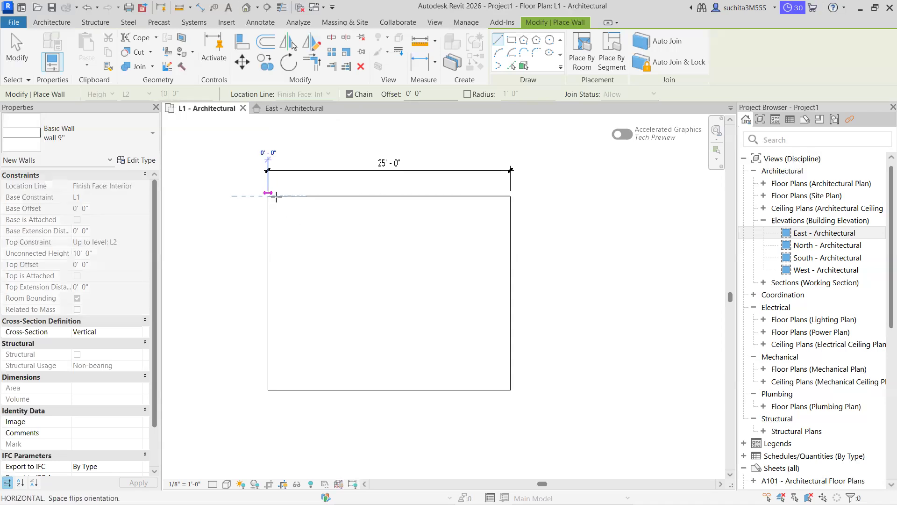
click(510, 196)
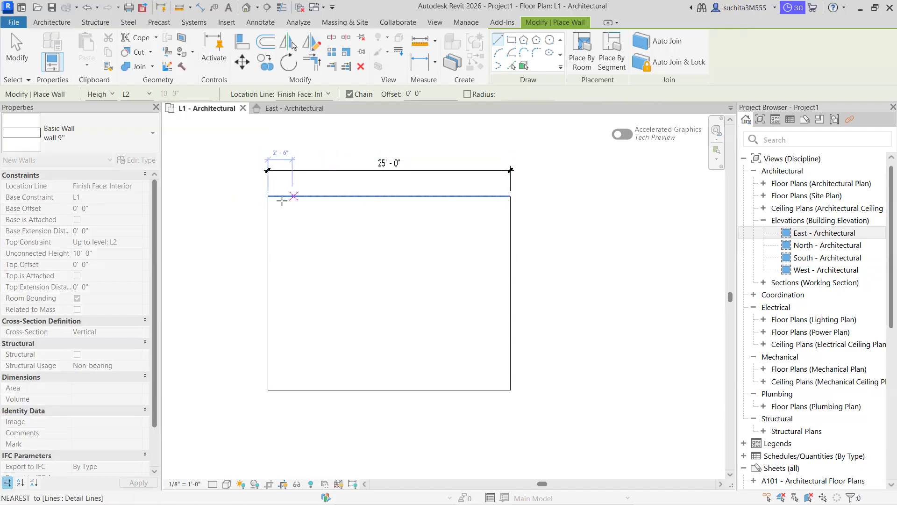
click(268, 196)
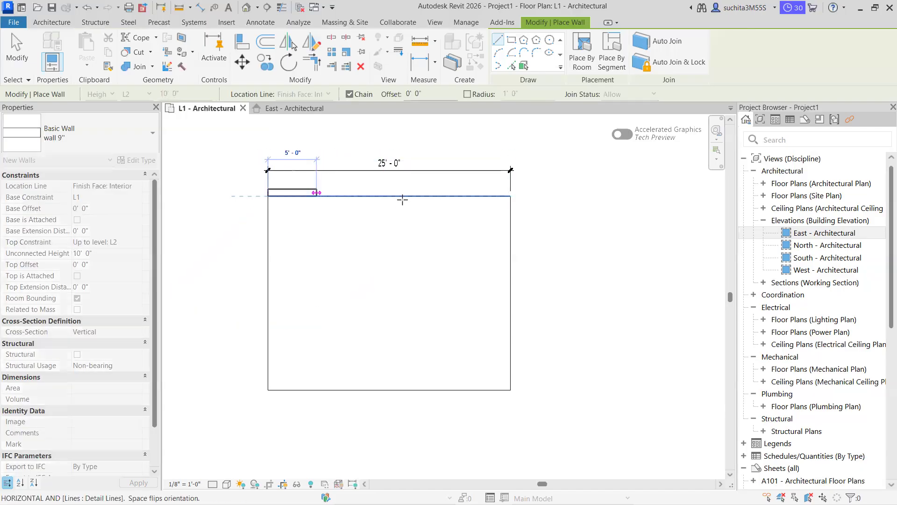
click(510, 196)
Trace 9" walls counterclockwise along the detail-line rectangle from its upper-right corner, close the loop and leave the Wall command.
click(511, 196)
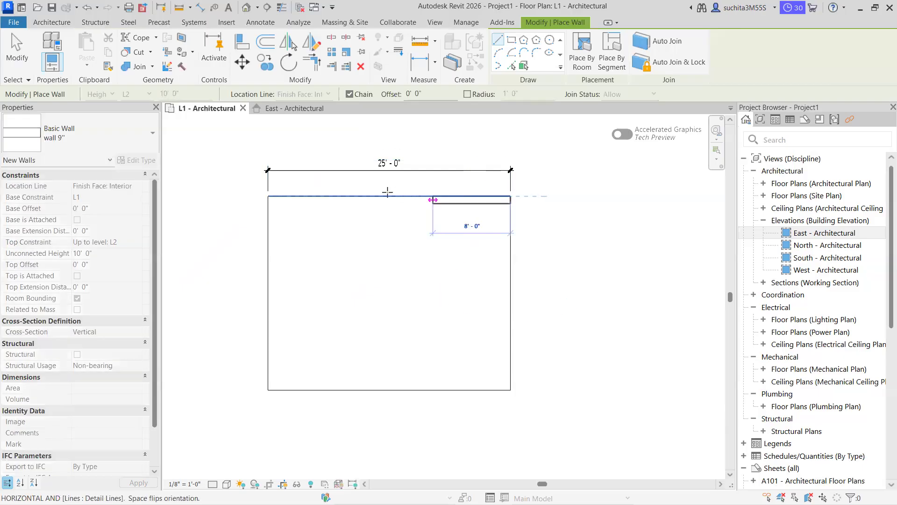
click(269, 199)
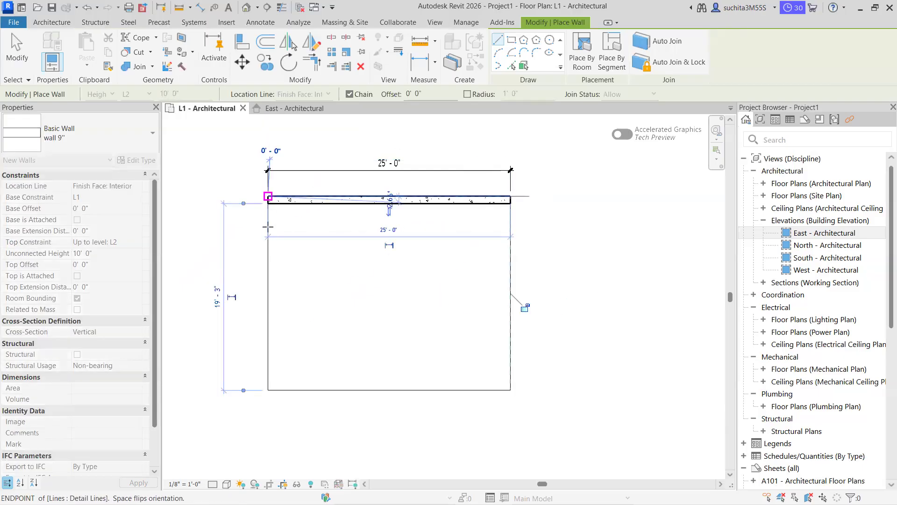
click(269, 388)
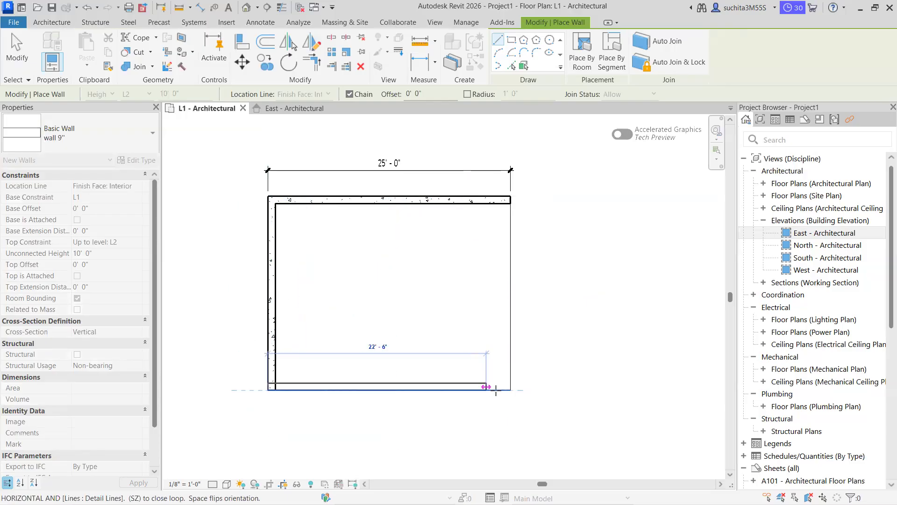
click(510, 384)
click(510, 196)
key(Escape)
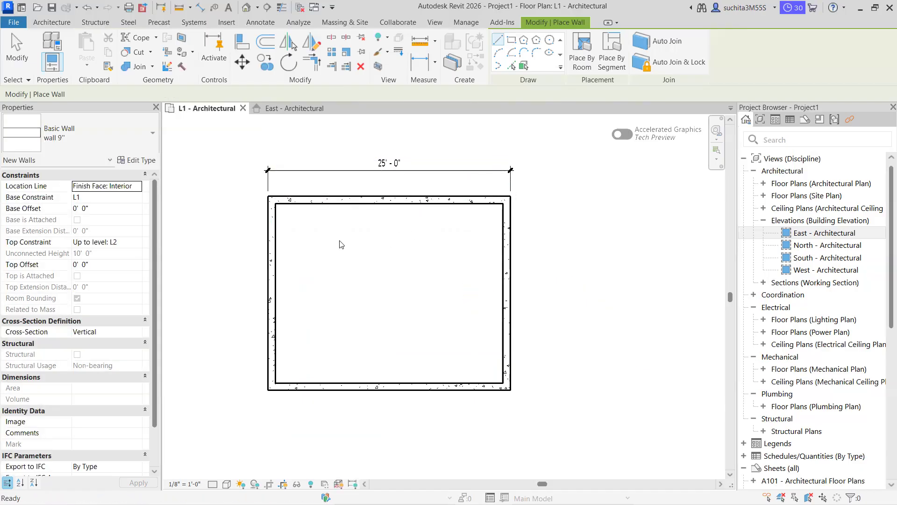
key(Escape)
Delete the linear dimension above the newly walled rectangle.
scroll(373, 256, down, 2)
scroll(373, 256, down, 2)
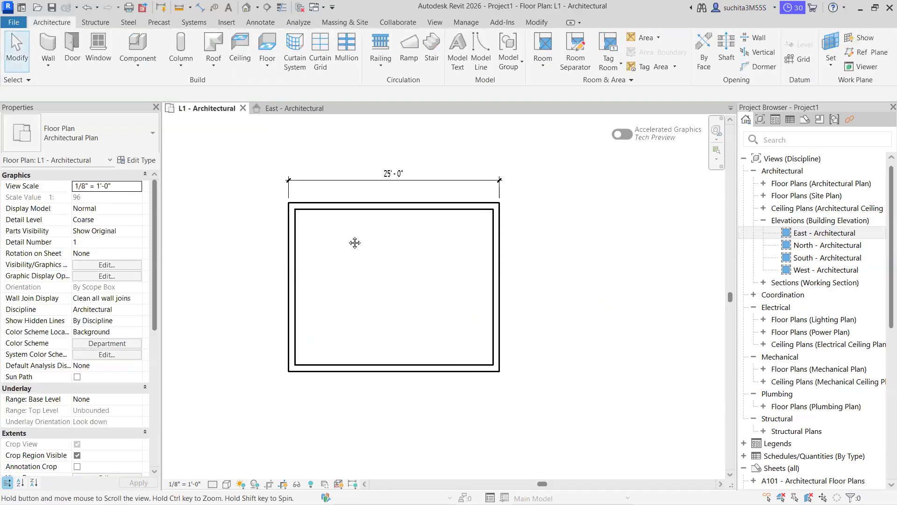
scroll(364, 210, up, 2)
click(405, 174)
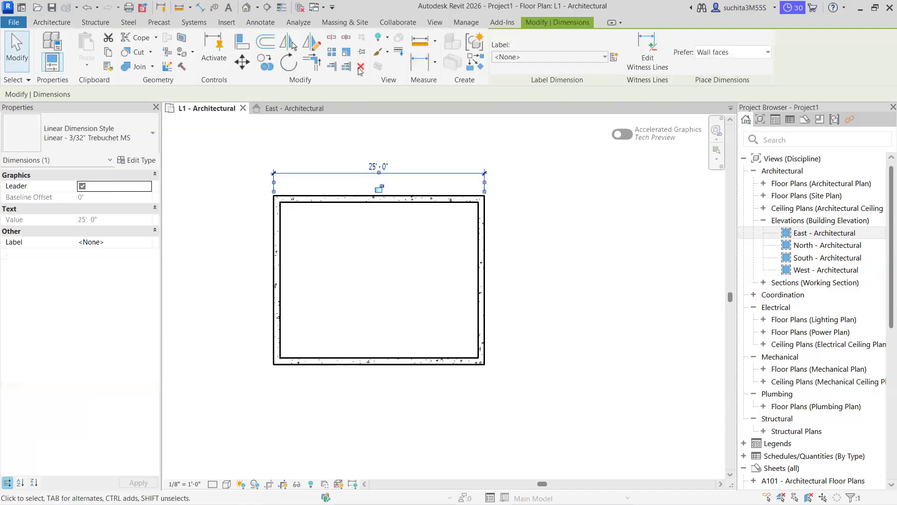
click(360, 66)
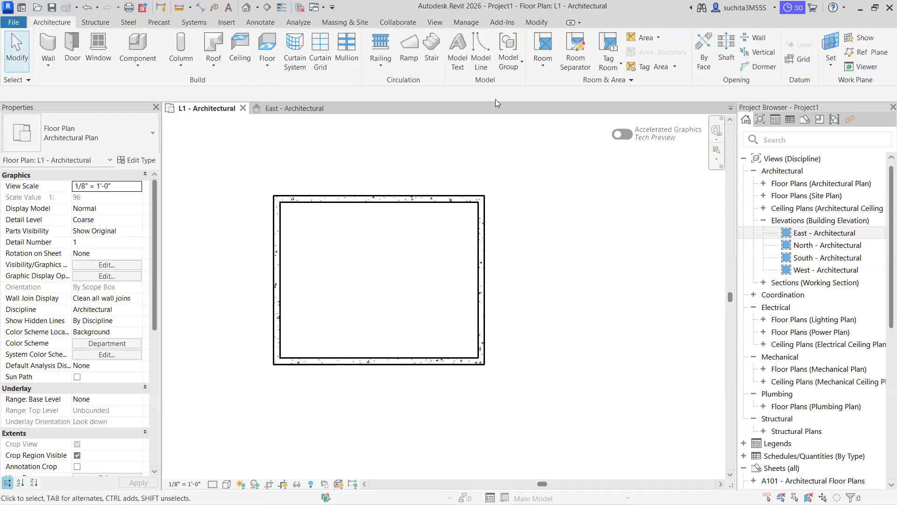
Place a linear dimension across the outer width of the walled detail-line rectangle, just above its upper wall.
click(538, 23)
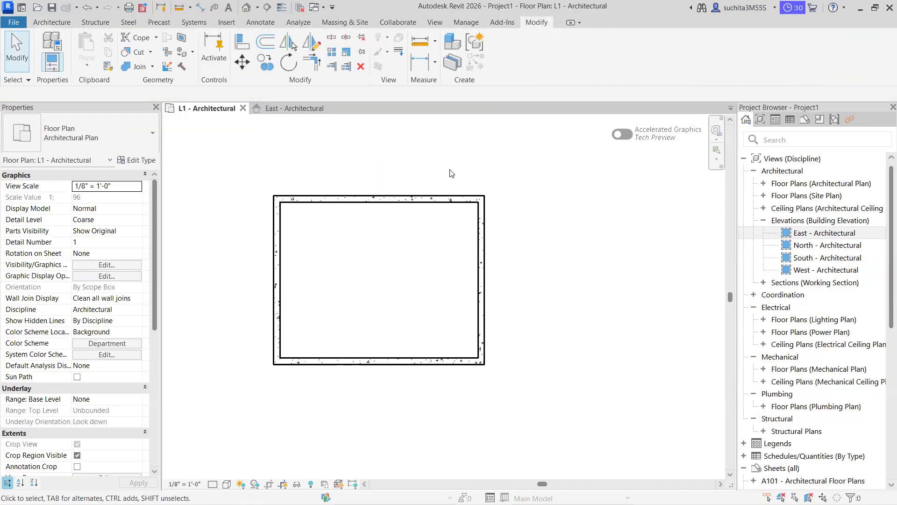
click(425, 68)
click(276, 178)
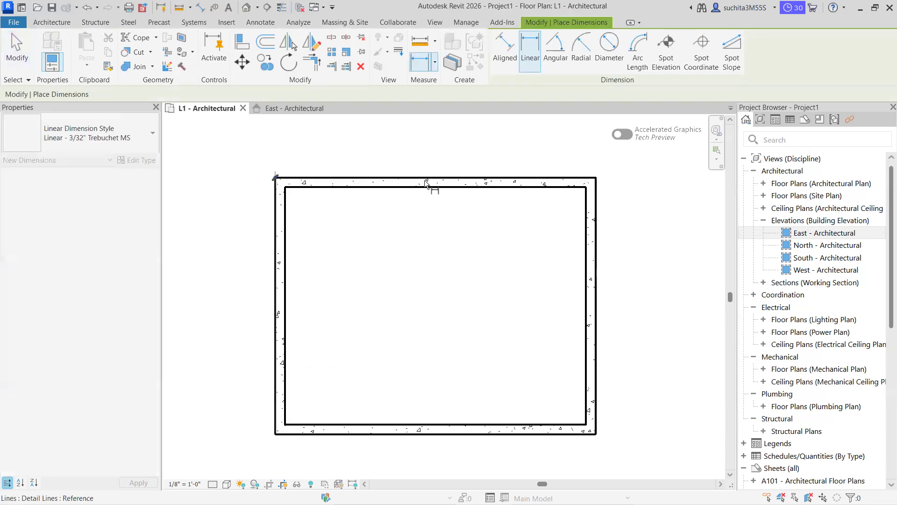
click(598, 179)
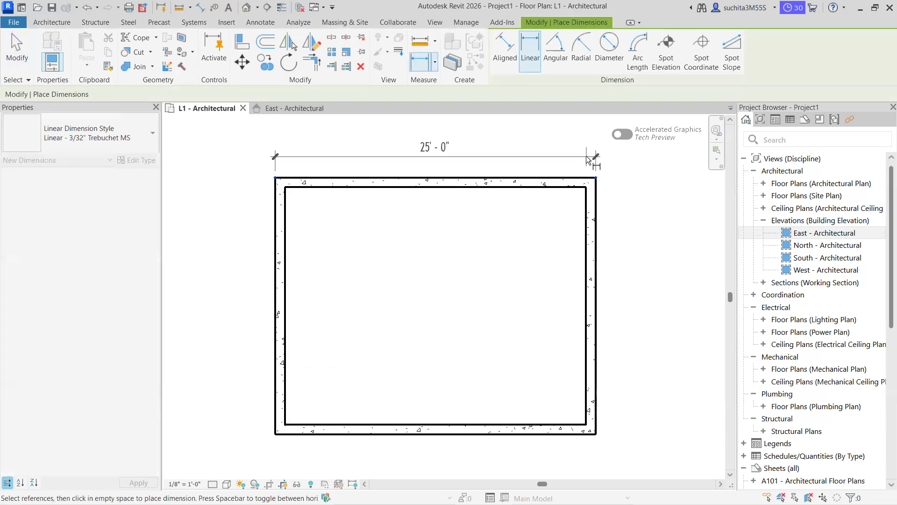
click(590, 157)
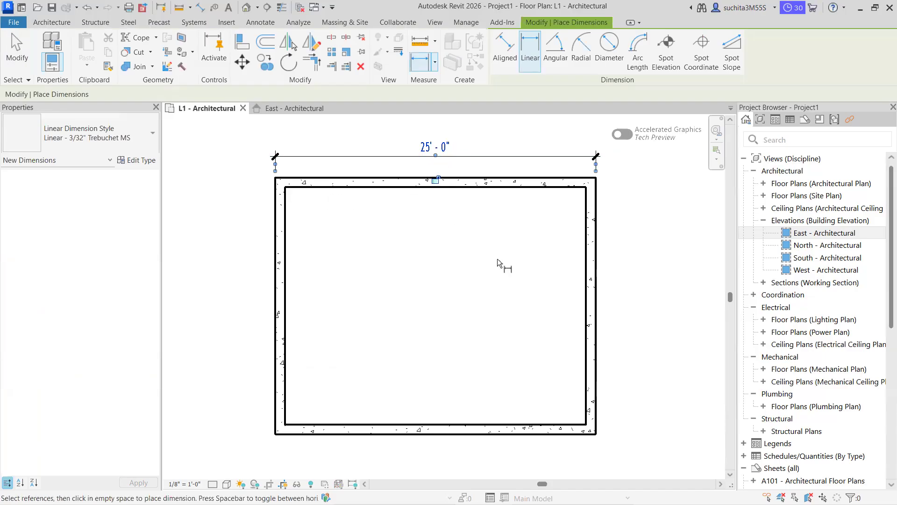
Dimension the rectangle's clear inner width between the side walls' interior faces, placed inside just below the upper wall.
click(286, 194)
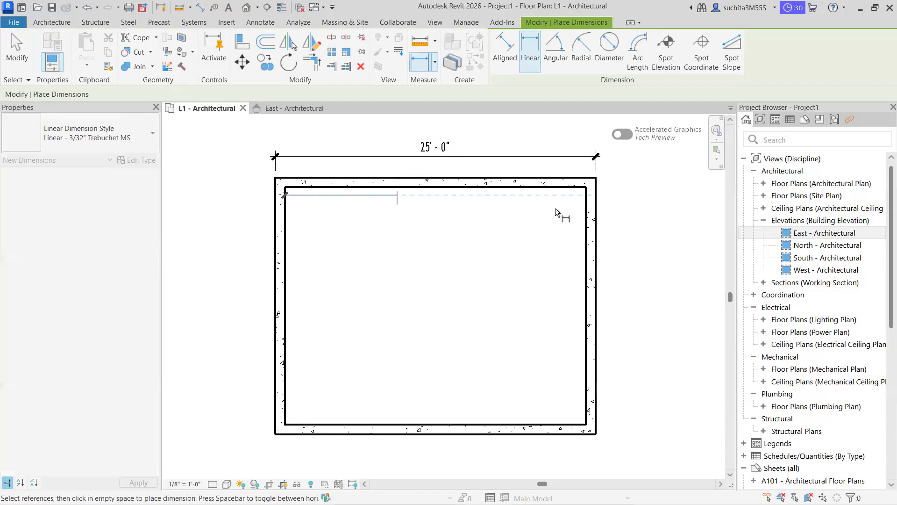
key(Escape)
click(588, 192)
click(570, 216)
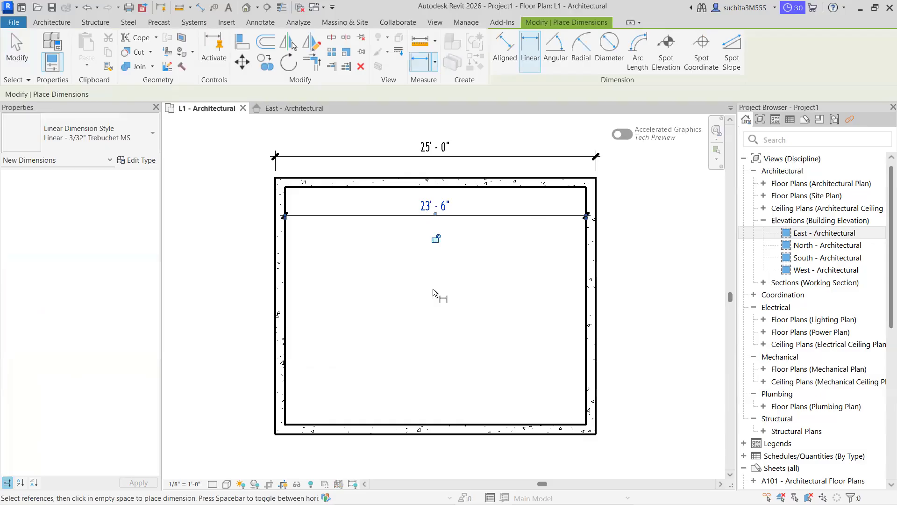
Place a vertical linear dimension across the rectangle's full outer height, outside its left wall.
scroll(372, 290, down, 4)
scroll(369, 290, up, 1)
middle_drag(348, 259, 296, 224)
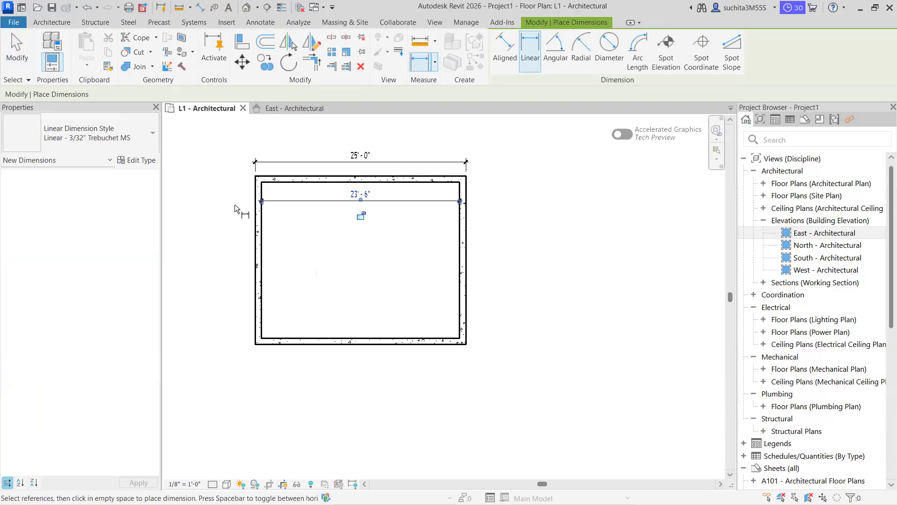
click(255, 176)
click(256, 346)
click(219, 262)
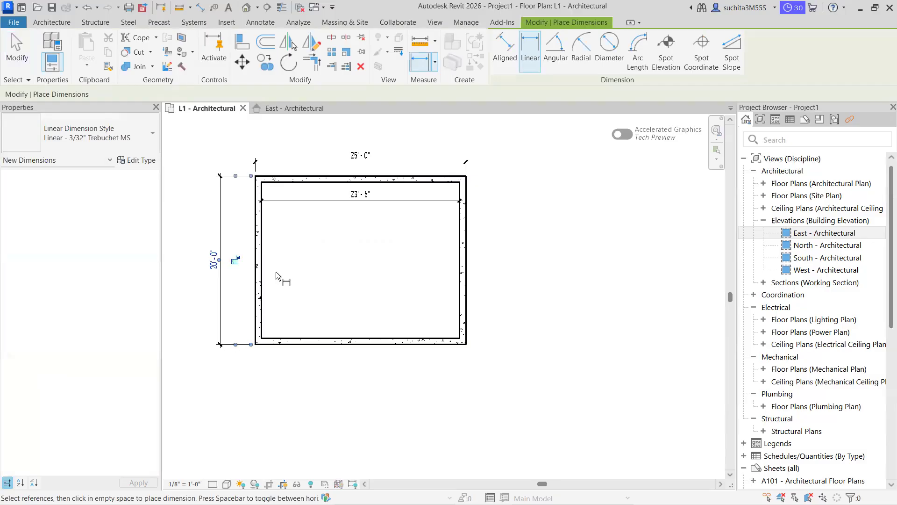
Dimension the clear inner height between the upper and lower walls' interior faces, just inside the left wall, and leave the dimension command.
scroll(263, 187, up, 2)
click(259, 180)
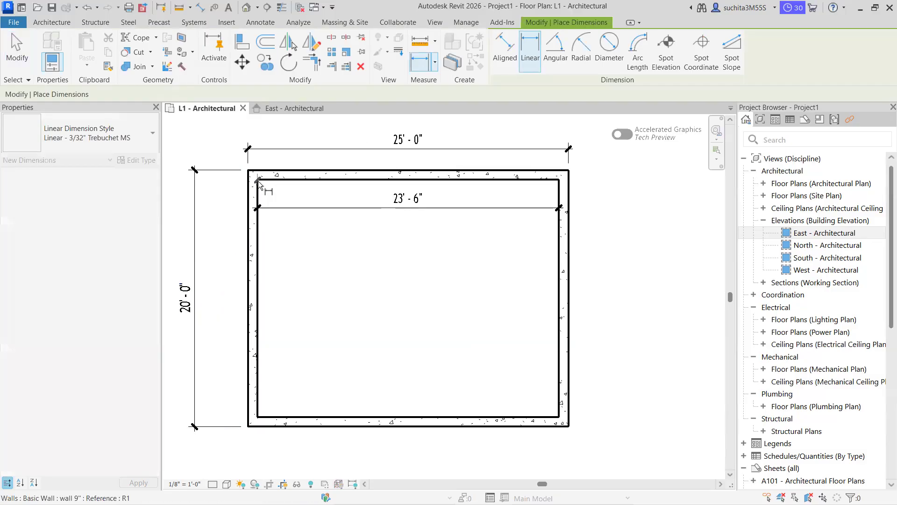
click(261, 417)
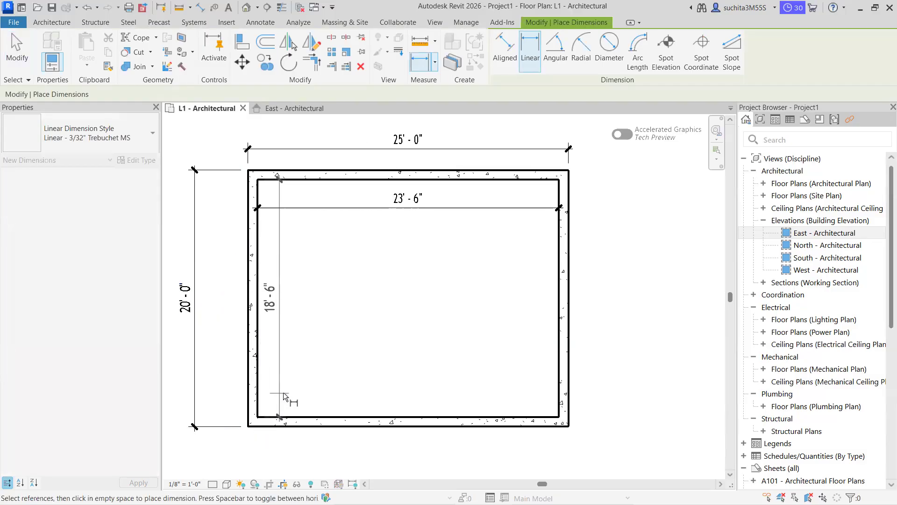
click(287, 337)
scroll(495, 335, down, 3)
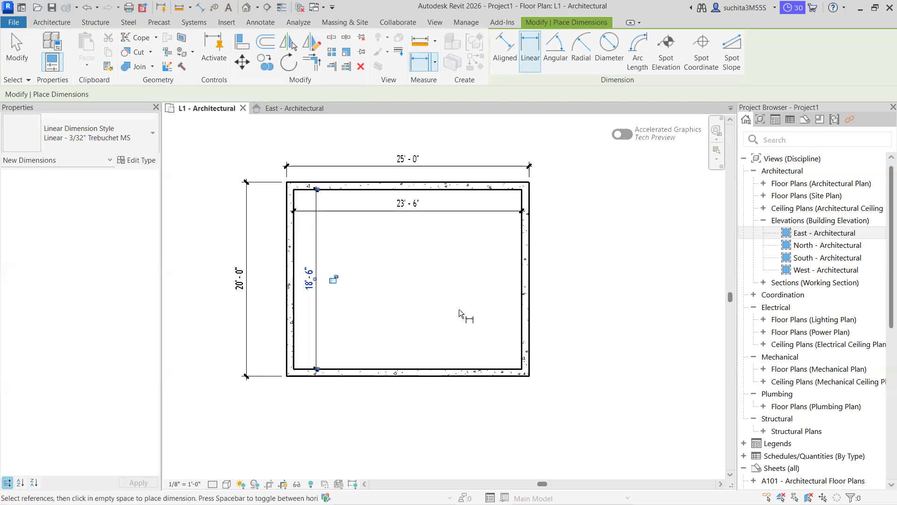
key(Escape)
key(Escape)
key(Escape)
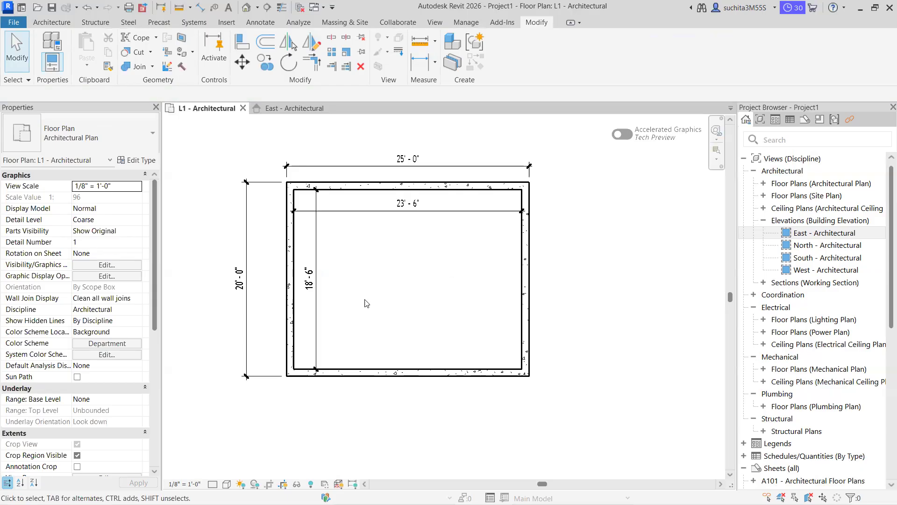
Compare the fully dimensioned room with the earlier rooms and wall segments across the L1 plan.
scroll(366, 301, up, 2)
scroll(367, 302, down, 10)
middle_drag(394, 310, 497, 311)
scroll(494, 307, down, 2)
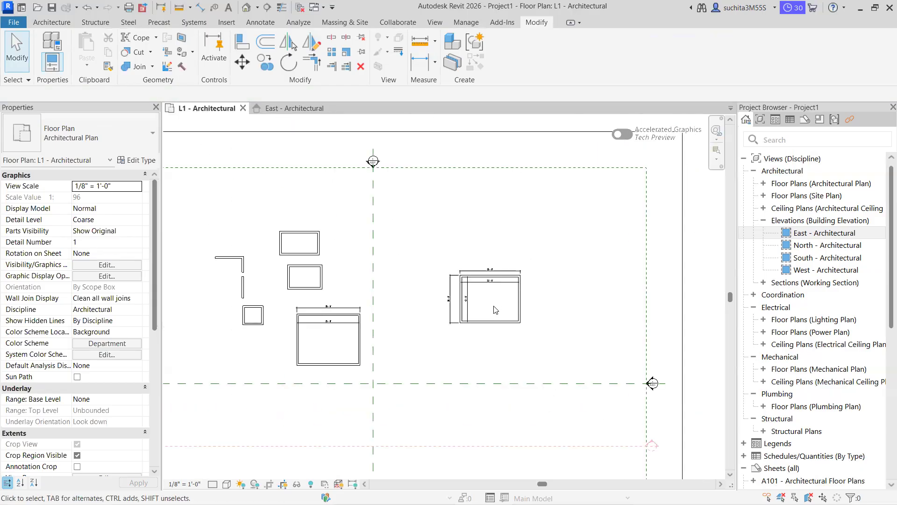
scroll(495, 310, down, 2)
drag(528, 266, 304, 339)
drag(347, 318, 486, 270)
scroll(486, 270, down, 2)
scroll(486, 286, up, 1)
scroll(441, 303, up, 3)
middle_drag(442, 304, 404, 295)
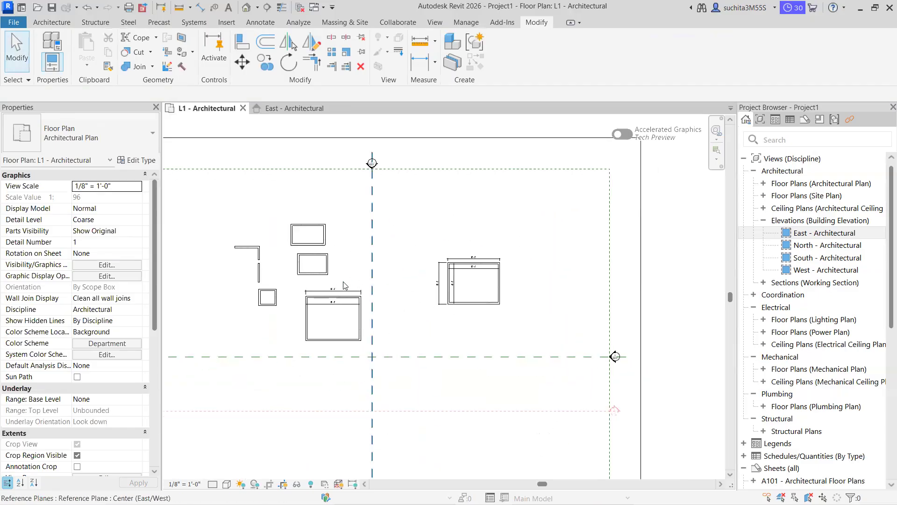
scroll(500, 331, up, 1)
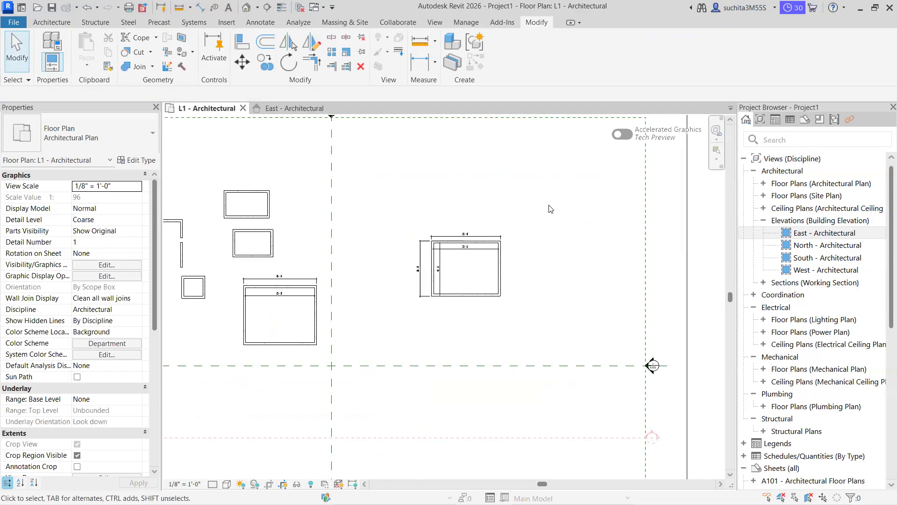
Delete the fully dimensioned room right of the vertical reference plane, together with its dimensions and detail lines.
drag(549, 201, 352, 332)
click(402, 296)
drag(582, 204, 352, 339)
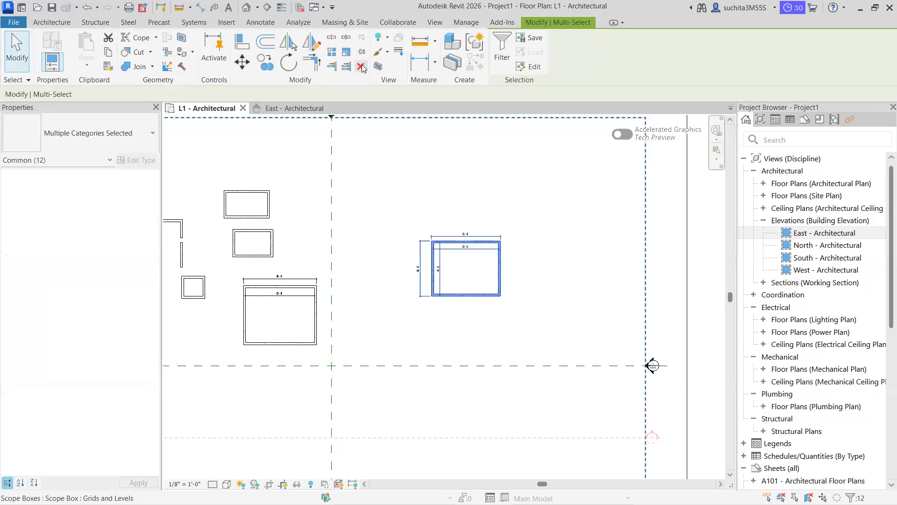
click(346, 202)
Delete the two small rectangular rooms and the open wall segments beside them on the L1 plan.
scroll(408, 251, down, 3)
middle_drag(408, 251, 413, 243)
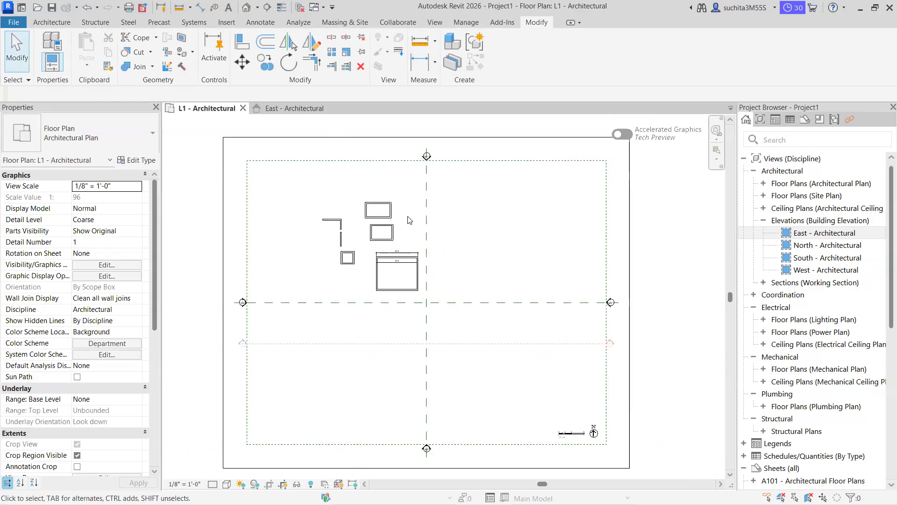
scroll(405, 235, up, 2)
drag(413, 172, 240, 254)
key(Delete)
Select the four walls of the small square room and nudge them upward and slightly to the right.
drag(336, 253, 268, 296)
key(Up)
key(Up)
key(Up)
key(Up)
key(Up)
key(Up)
key(Up)
key(Right)
key(Right)
key(Left)
key(Left)
key(Up)
key(Up)
key(Up)
key(Up)
key(Up)
key(Up)
key(Right)
key(Up)
key(Up)
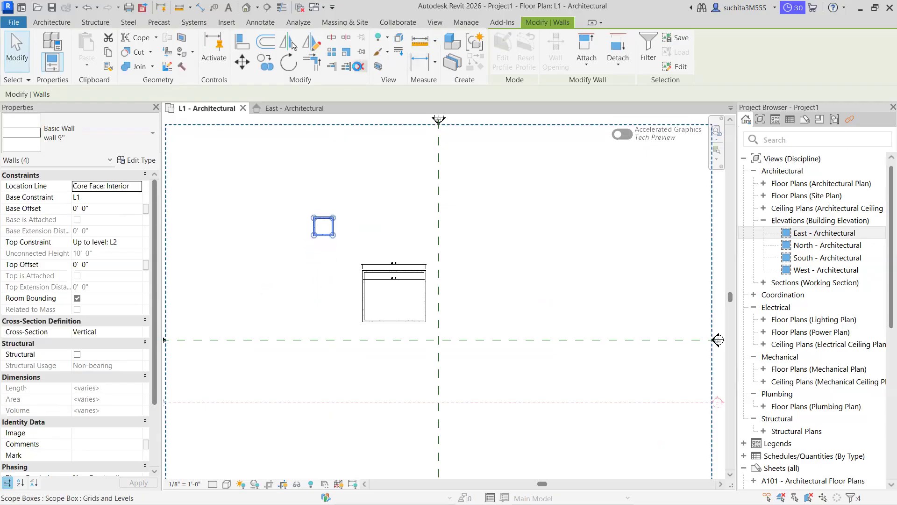
Delete the selected square room and the remaining large room with its two dimensions.
click(358, 66)
drag(430, 251, 287, 327)
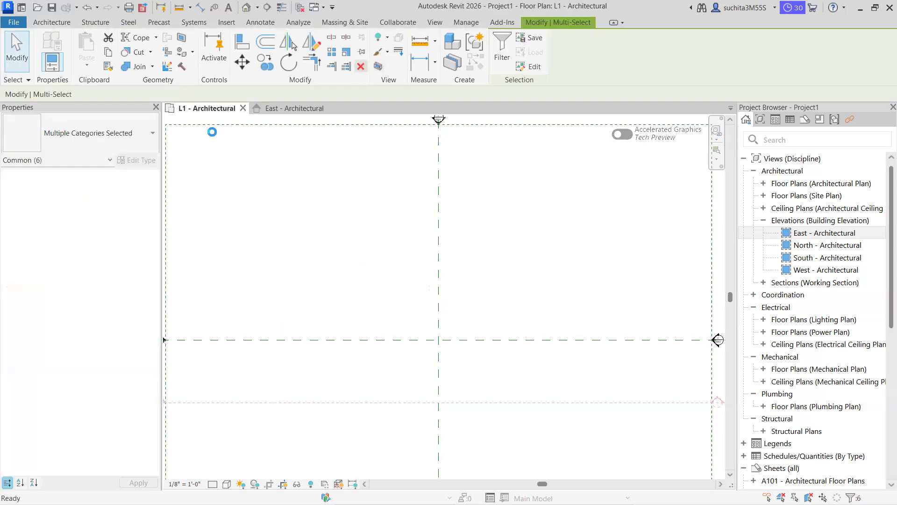
scroll(415, 275, down, 8)
scroll(403, 344, up, 4)
middle_drag(448, 337, 440, 333)
scroll(440, 333, up, 1)
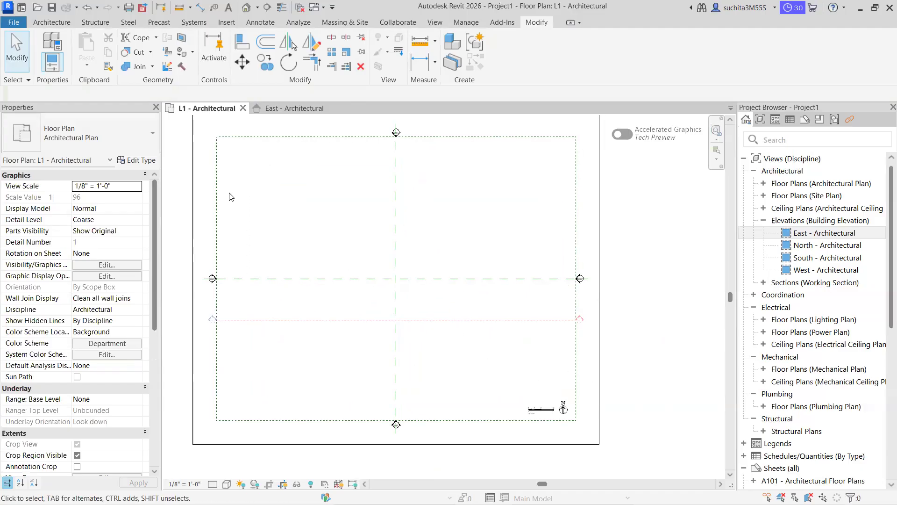
click(47, 23)
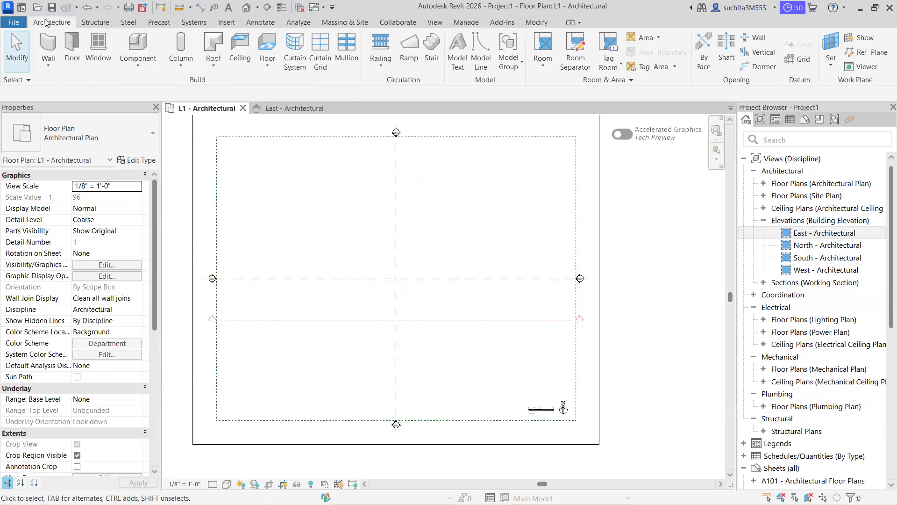
click(49, 66)
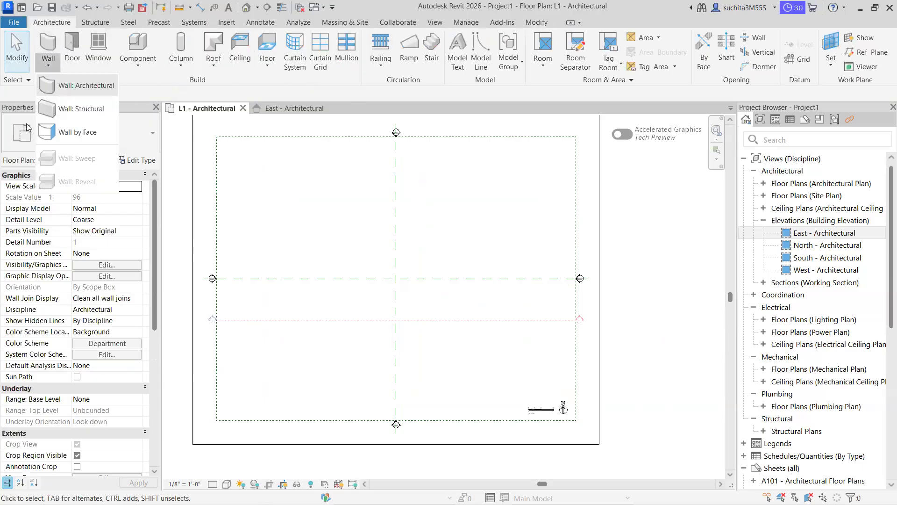
click(99, 89)
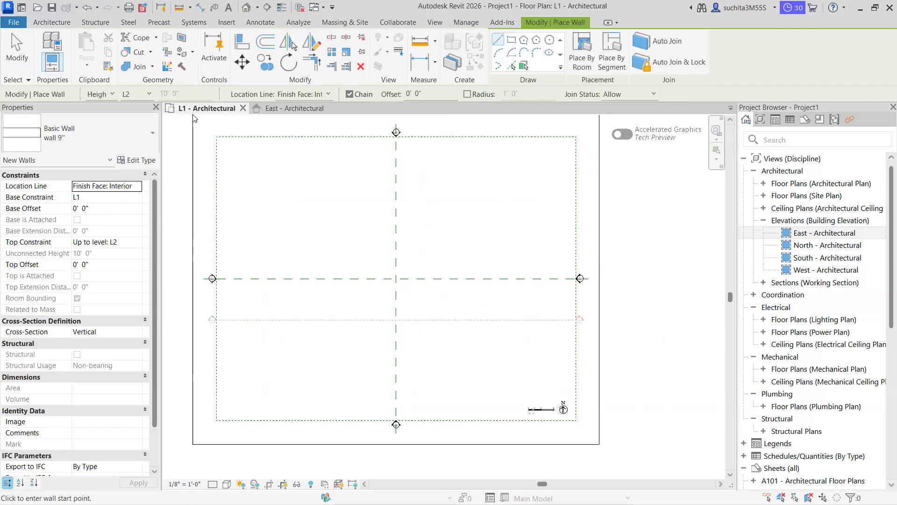
Expand the architectural floor plans in the project's view list and examine the levels in the East elevation.
click(763, 184)
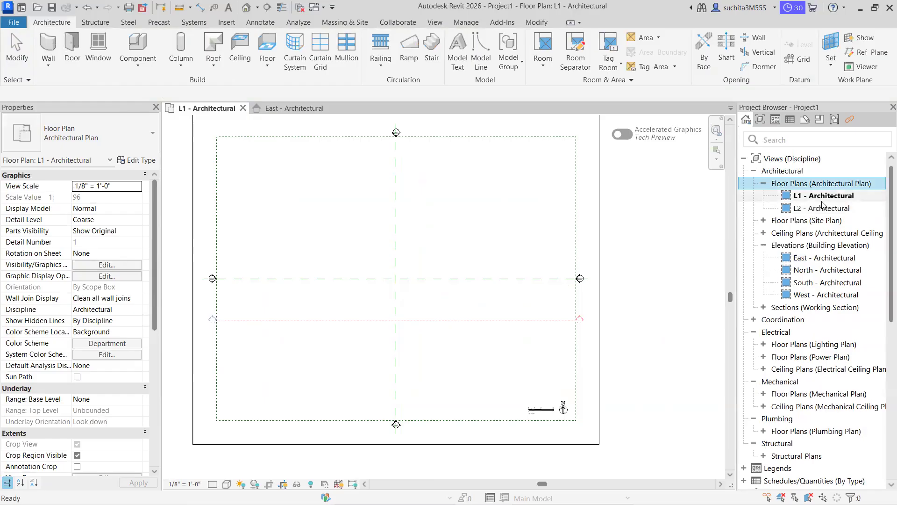
click(296, 110)
scroll(279, 170, down, 3)
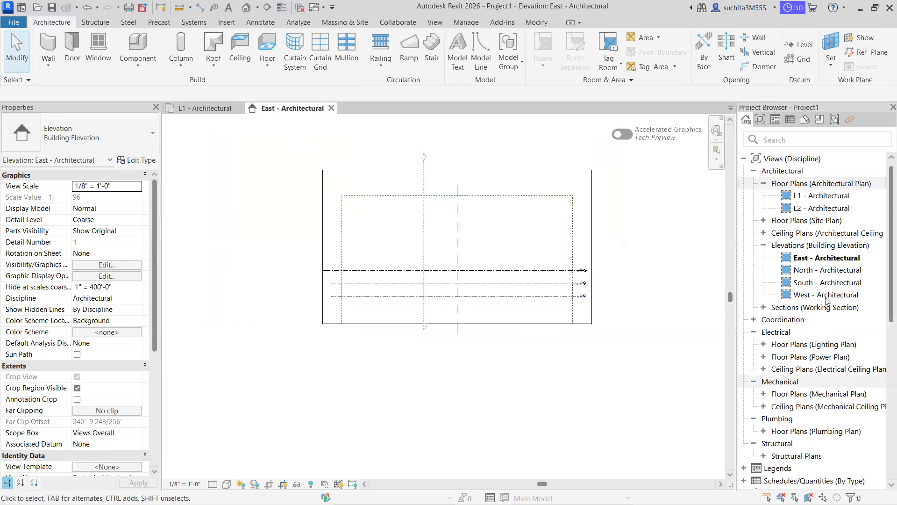
middle_drag(412, 314, 396, 300)
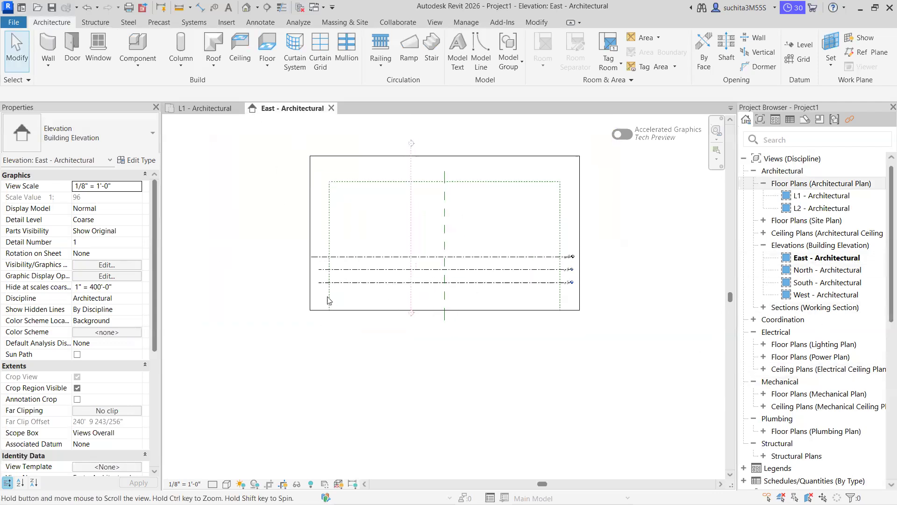
Open the default 3D view and look over the scope boxes and levels.
click(258, 8)
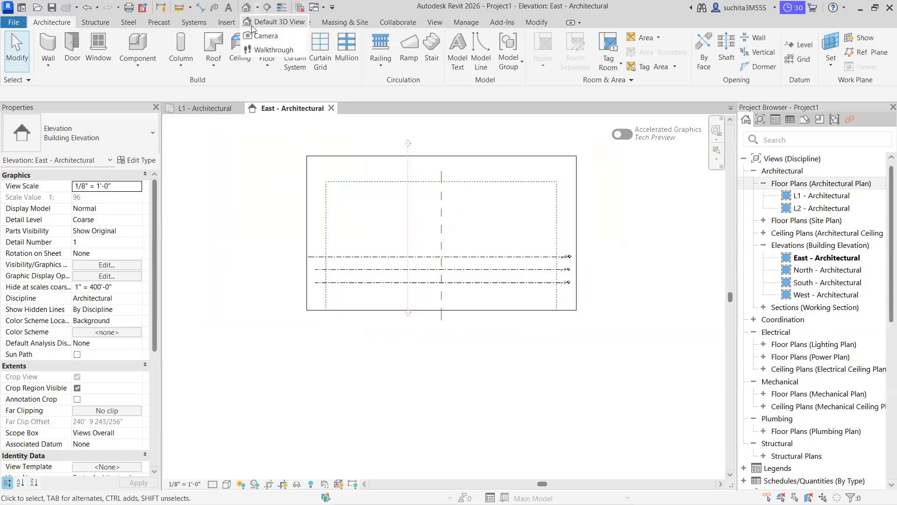
click(269, 25)
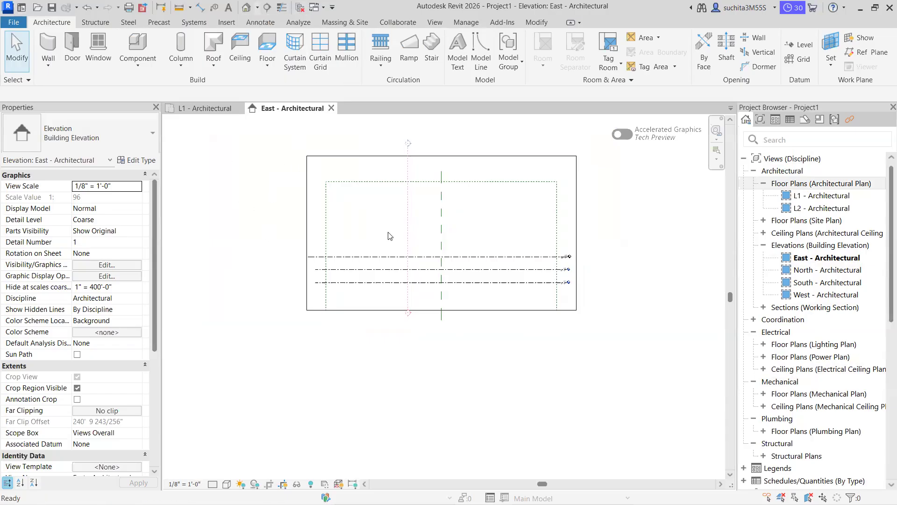
middle_drag(439, 309, 442, 309)
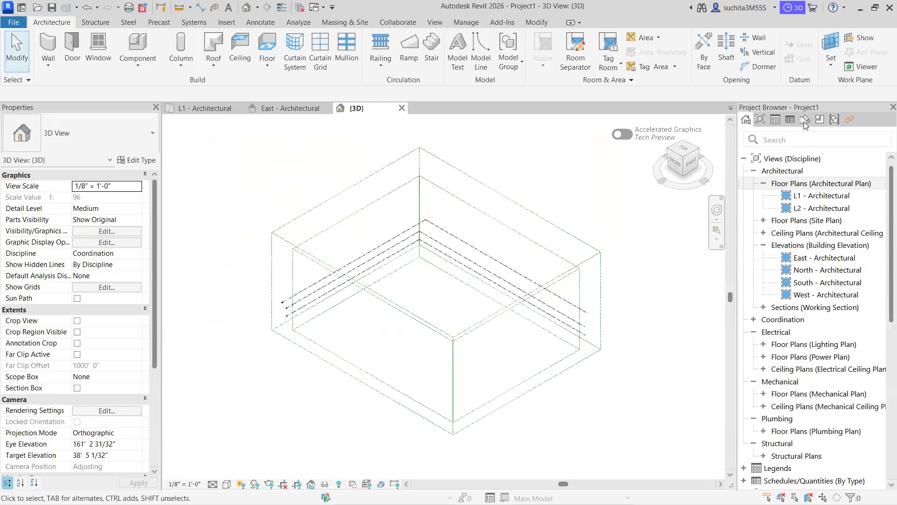
scroll(441, 286, down, 2)
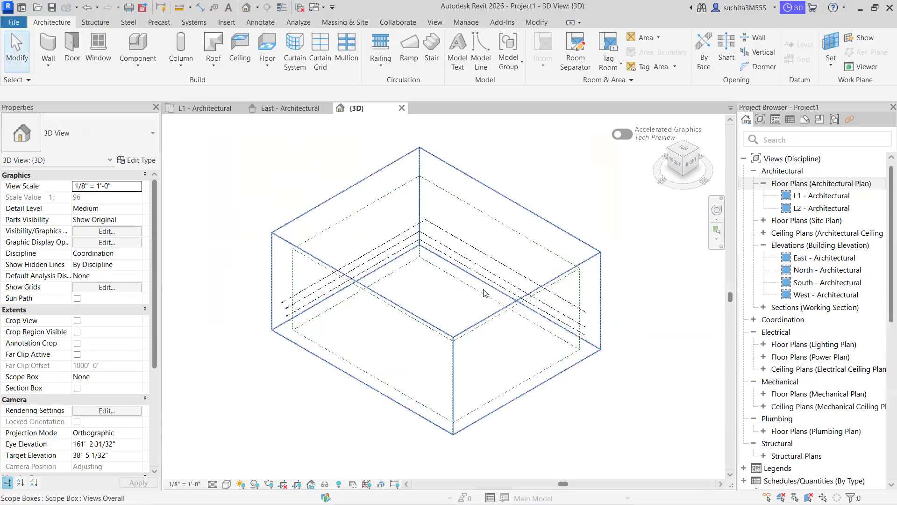
Return to the L1 - Architectural floor plan and start a wall of the wall 9" type.
click(206, 109)
scroll(345, 270, down, 1)
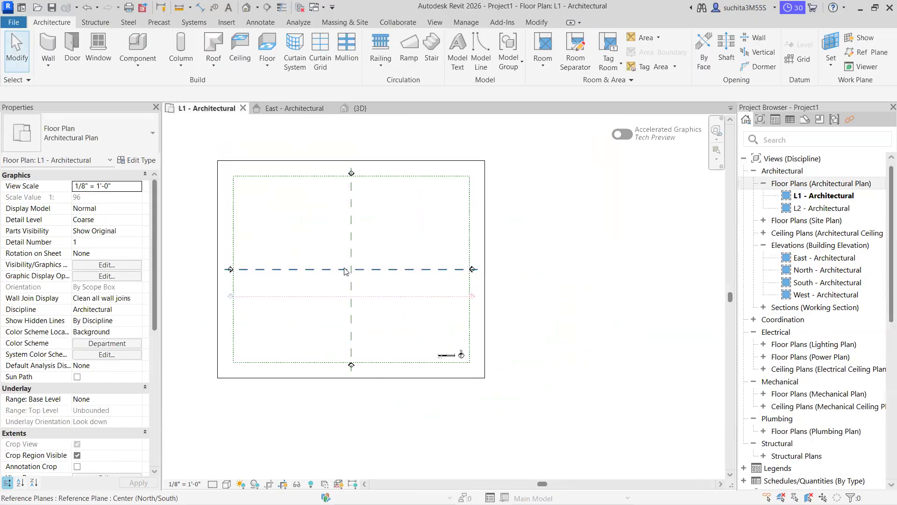
click(46, 62)
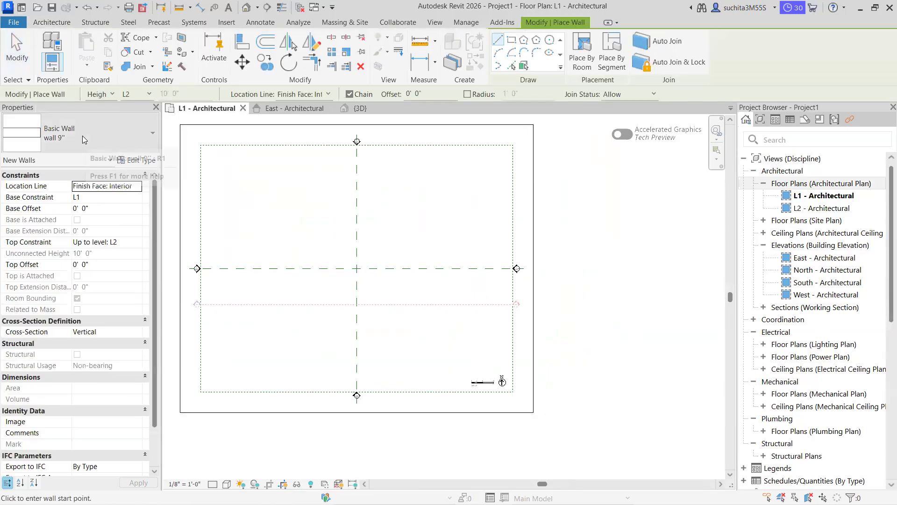
click(82, 136)
click(63, 223)
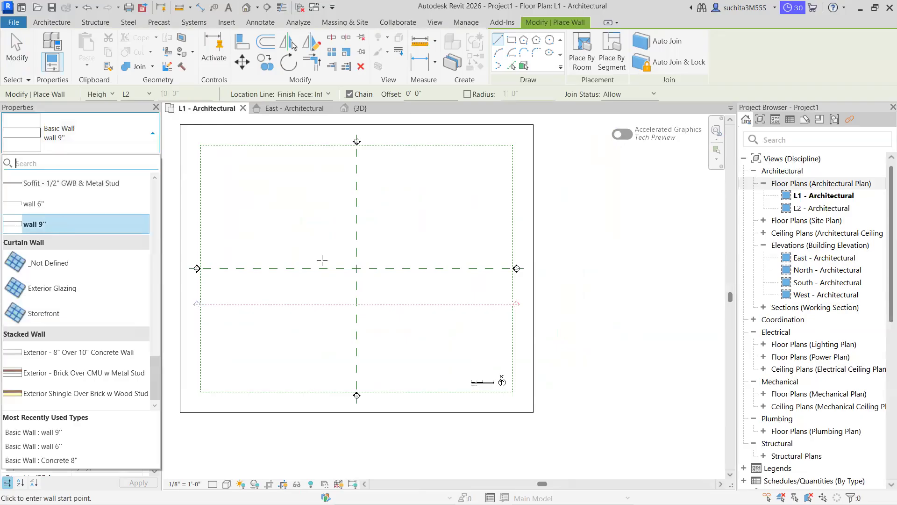
scroll(330, 255, up, 2)
mouse_move(374, 257)
middle_down()
mouse_move(427, 246)
mouse_move(377, 244)
middle_up()
scroll(389, 247, down, 3)
scroll(388, 248, up, 1)
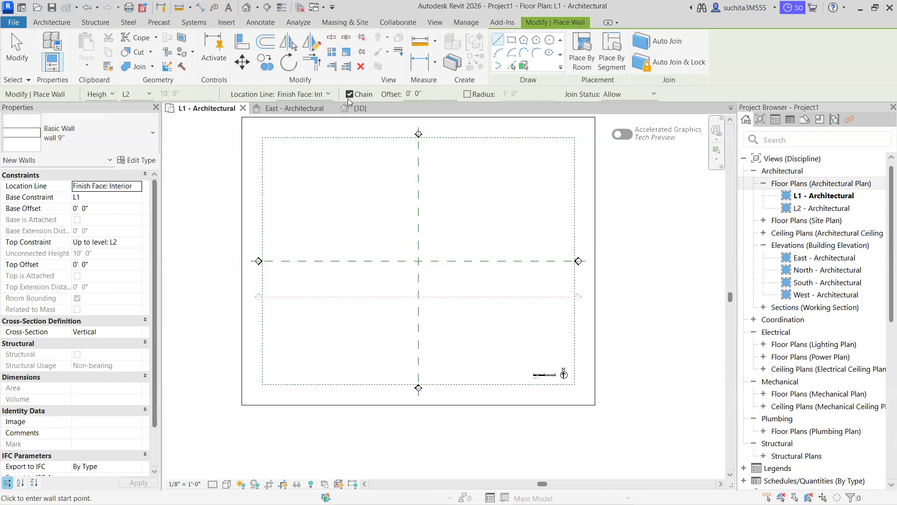
Draw a horizontal 9" wall in the plan's upper-left quadrant, left of the vertical reference plane, as the first segment of a chain.
scroll(344, 194, up, 3)
click(329, 220)
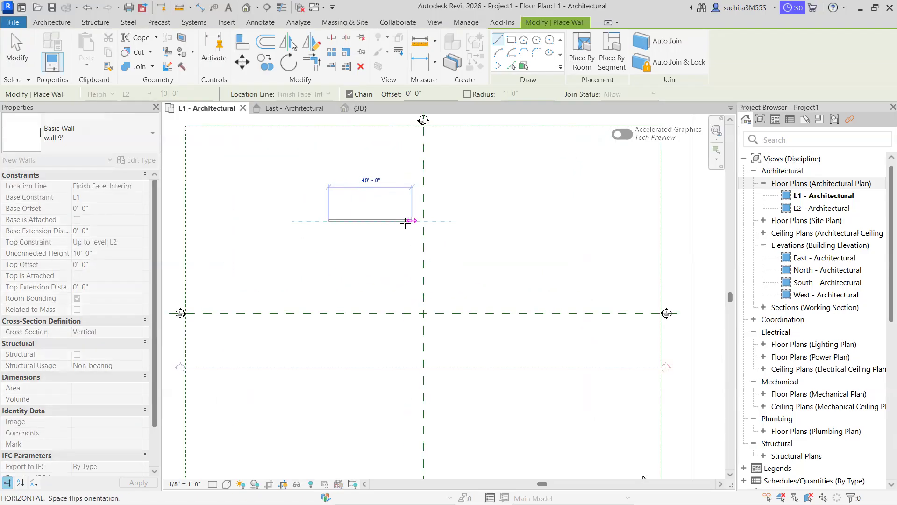
scroll(405, 222, up, 4)
click(380, 220)
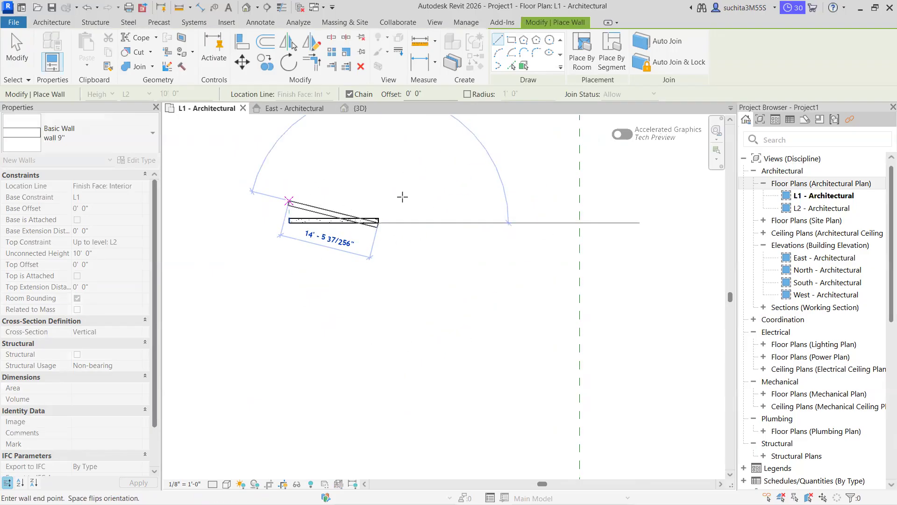
Continue the wall chain with a vertical, a horizontal and two diagonal segments, the last about 16'-2" long, and end the chain.
scroll(342, 236, up, 1)
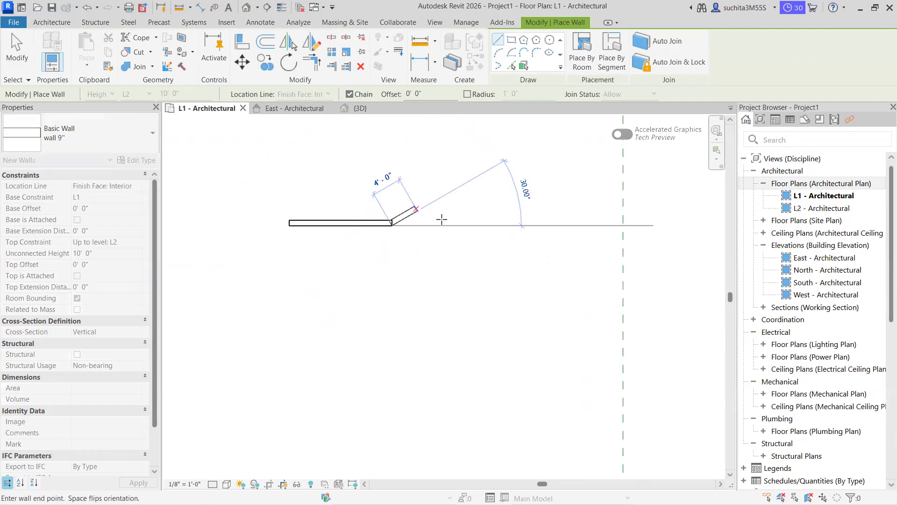
scroll(408, 279, down, 3)
middle_drag(404, 243, 406, 186)
click(398, 237)
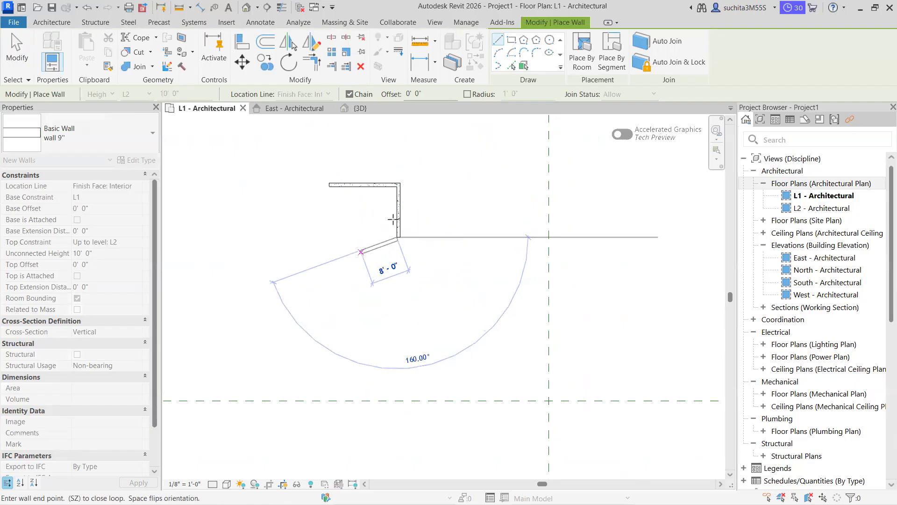
click(290, 237)
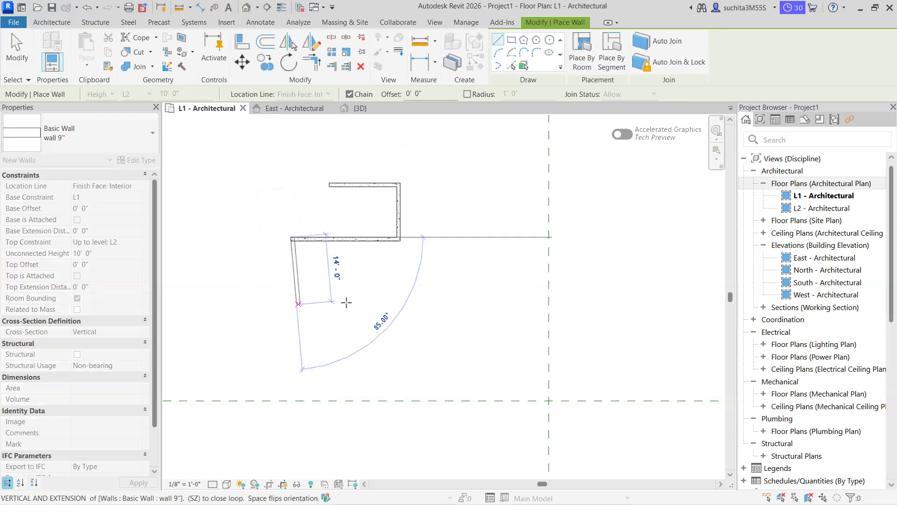
click(360, 303)
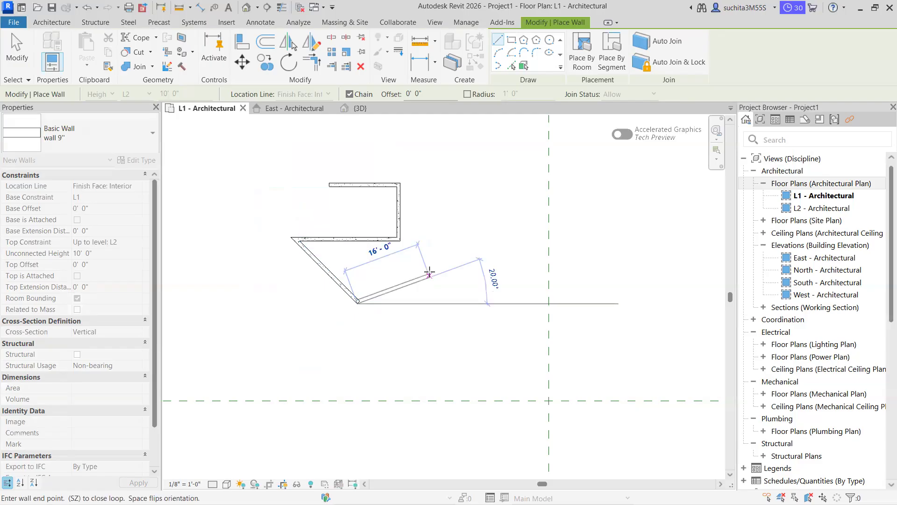
click(429, 267)
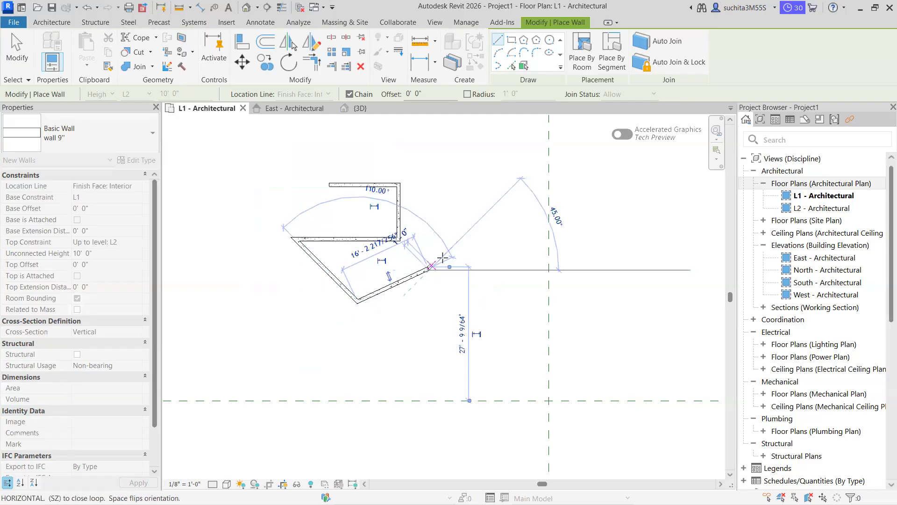
right_click(461, 254)
click(492, 261)
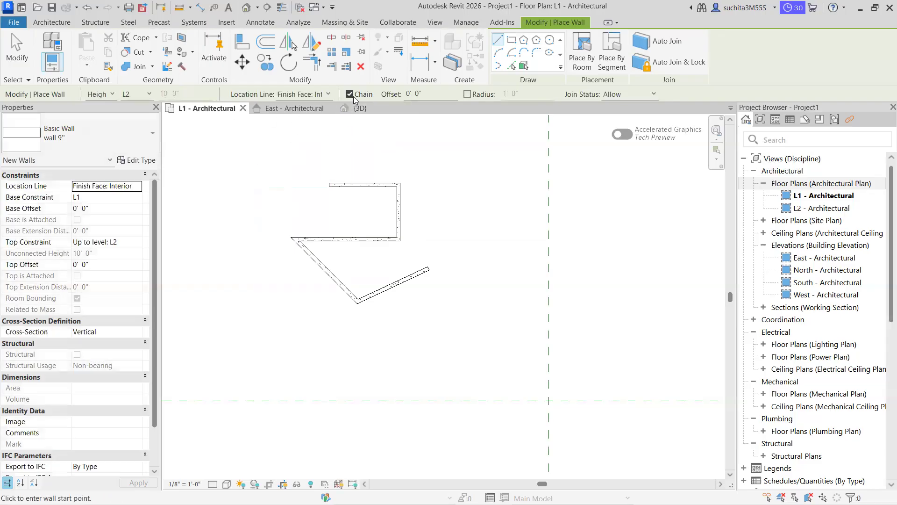
Turn off Chain and draw two separate horizontal walls above the chained walls, about 15'-6" and 12'-6" long.
click(349, 96)
scroll(350, 240, down, 1)
middle_drag(352, 298, 291, 367)
click(297, 193)
click(354, 192)
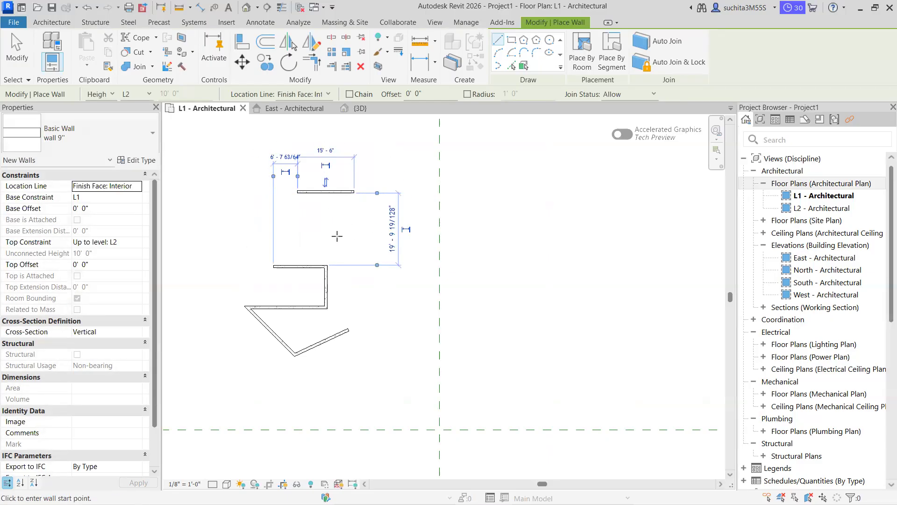
scroll(283, 131, up, 2)
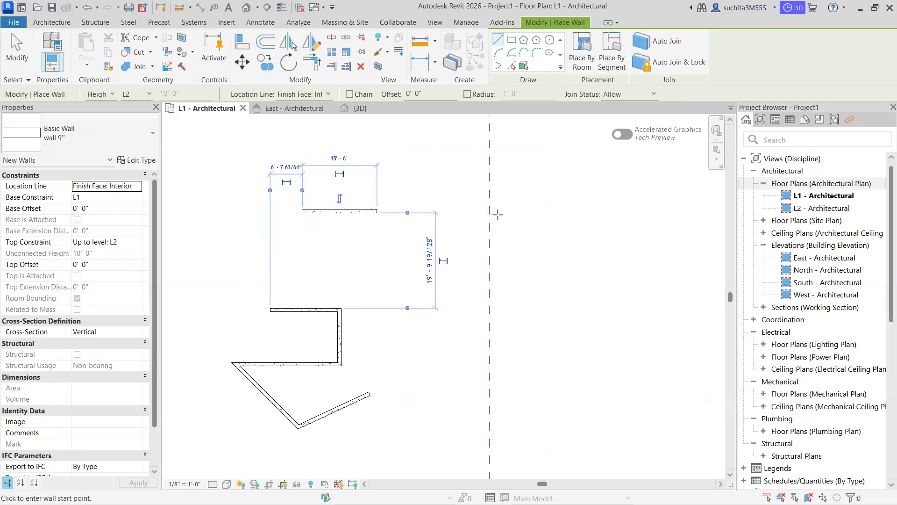
click(534, 211)
click(595, 211)
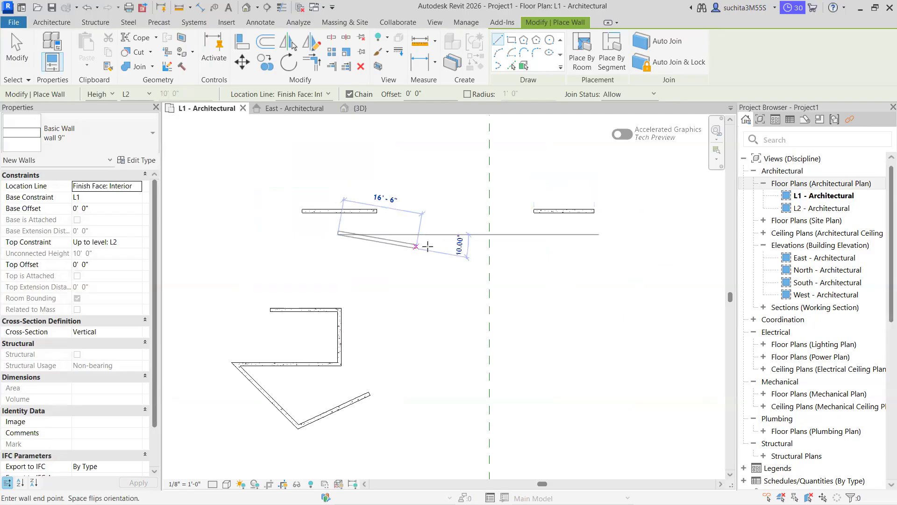
With Chain on, draw a horizontal wall about 19'-6" long below the two separate walls and end wall placement.
click(430, 232)
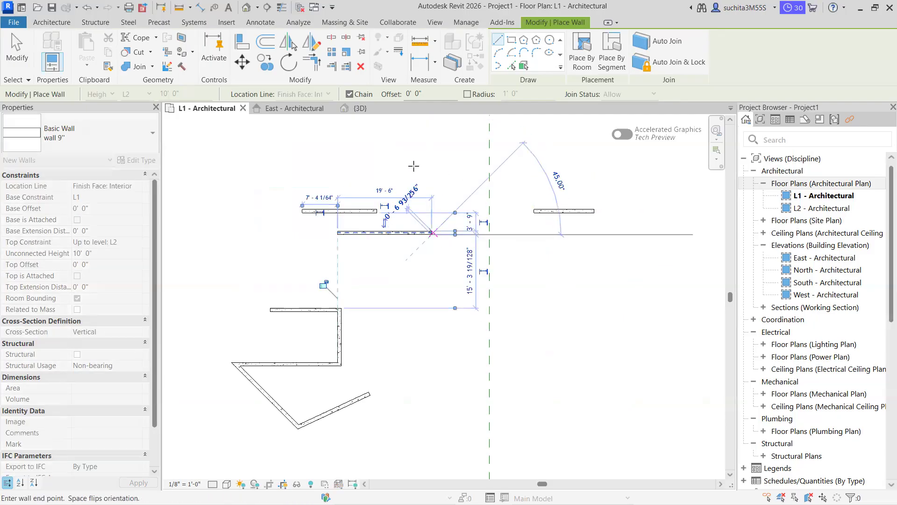
scroll(392, 199, down, 3)
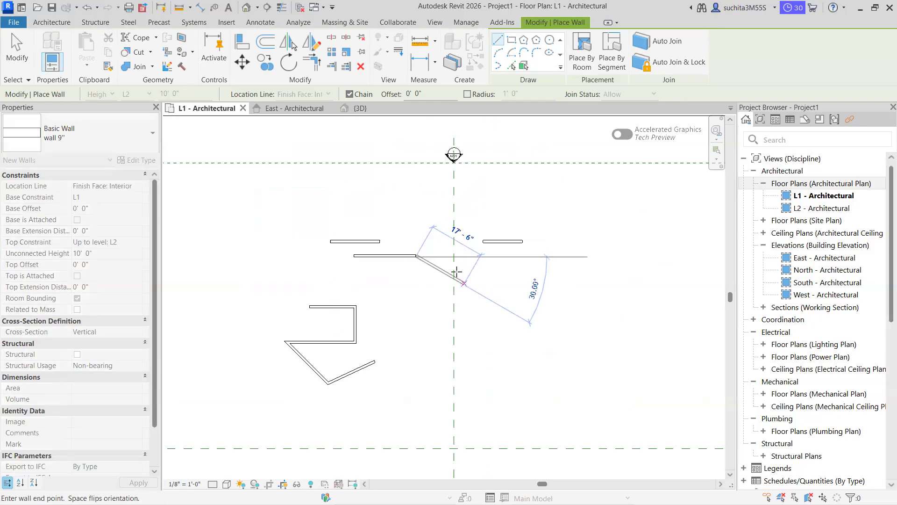
scroll(369, 286, down, 3)
middle_drag(371, 284, 360, 231)
key(Escape)
key(Escape)
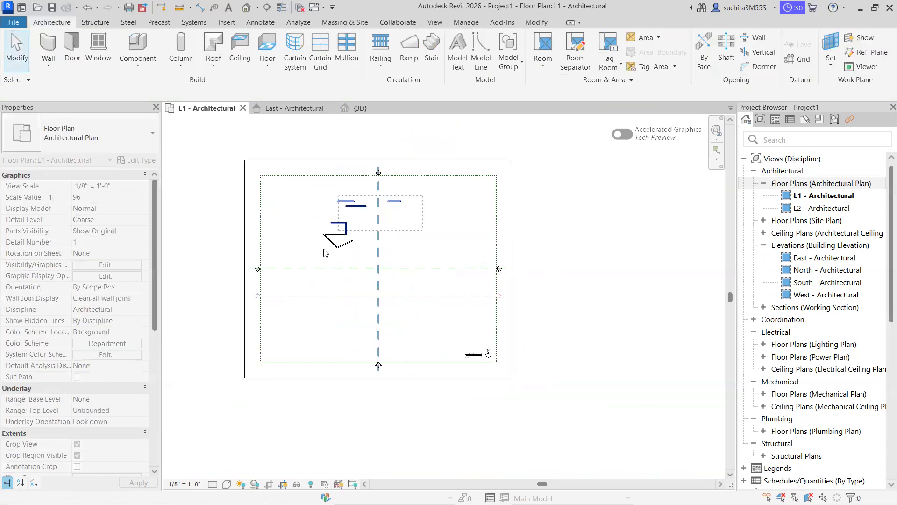
Delete all the practice walls from the L1 floor plan.
drag(319, 245, 303, 253)
click(360, 66)
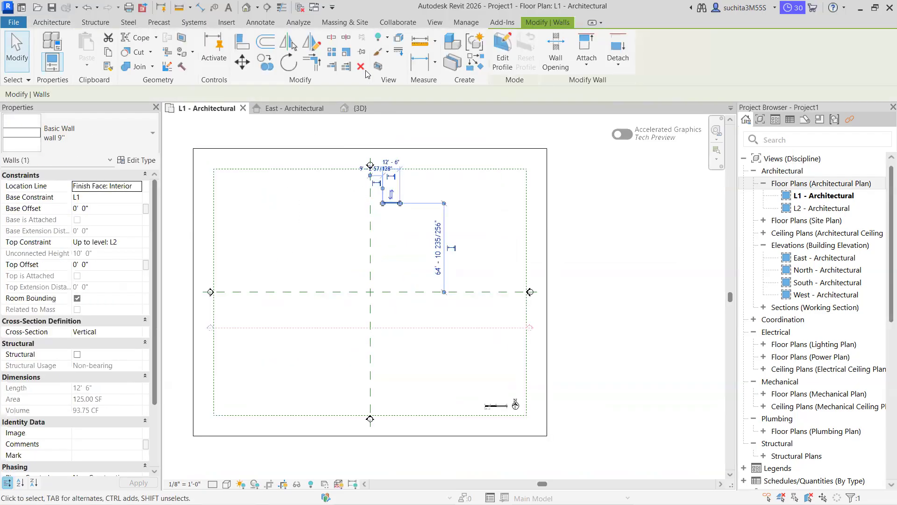
key(Delete)
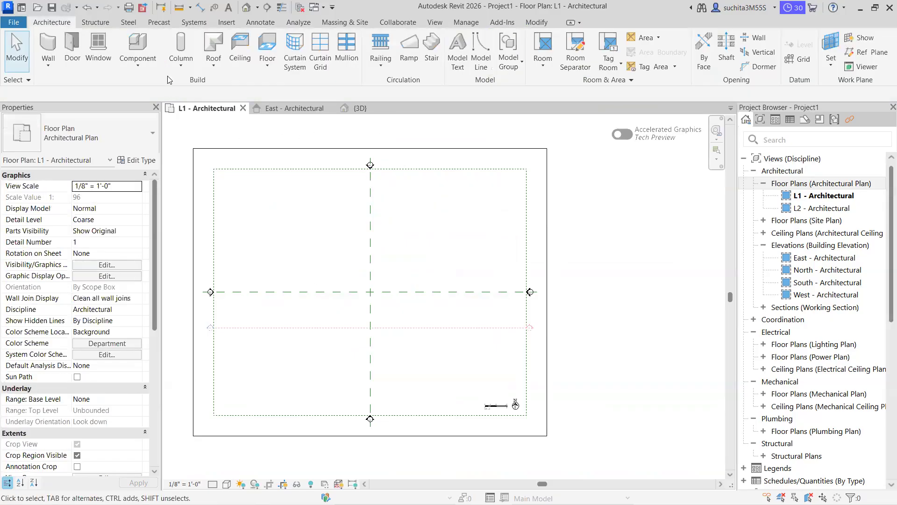
Draw a rectangle of architectural walls about 48' by 36' in the upper-left quadrant of the plan.
click(42, 65)
click(82, 92)
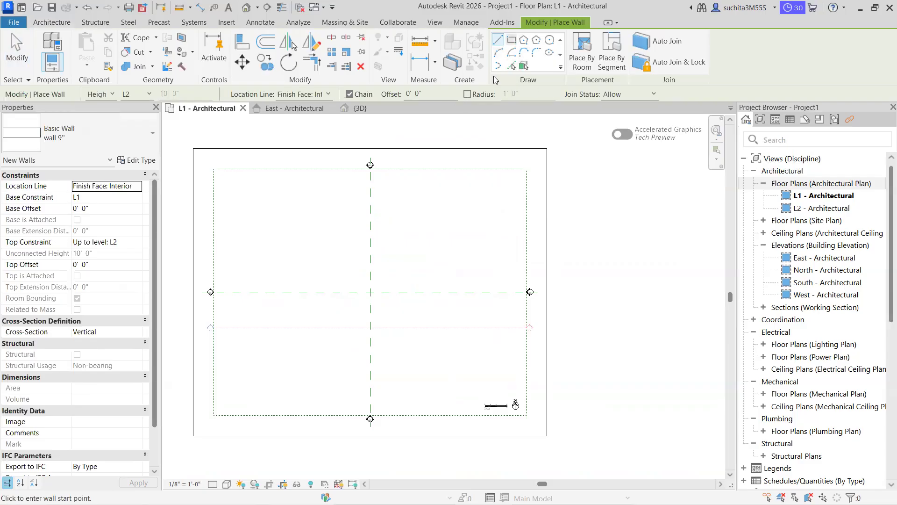
click(511, 40)
click(244, 204)
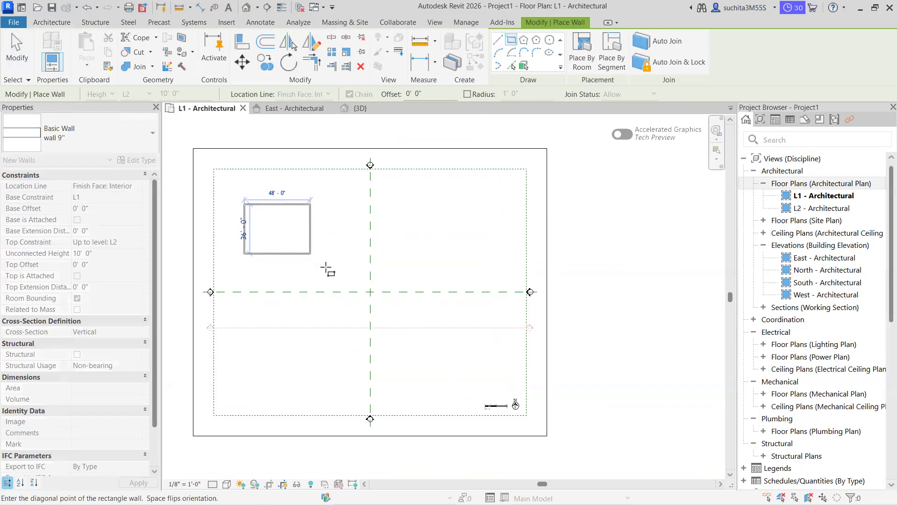
click(311, 254)
scroll(328, 265, up, 1)
middle_drag(332, 259, 362, 293)
key(Escape)
key(Escape)
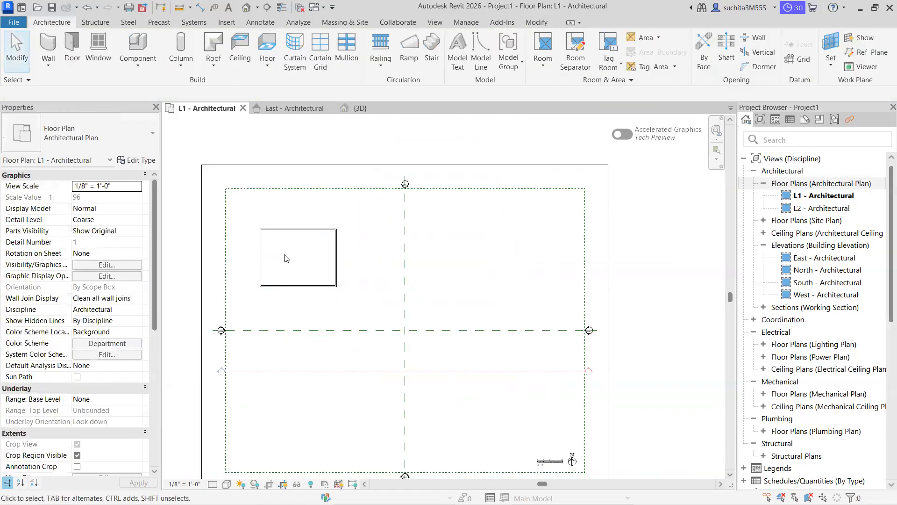
Draw a straight wall with a 10' 0" offset outside the rectangle's right-hand wall, tracing that wall from its upper to its lower outer corner.
scroll(286, 258, up, 1)
scroll(360, 276, up, 1)
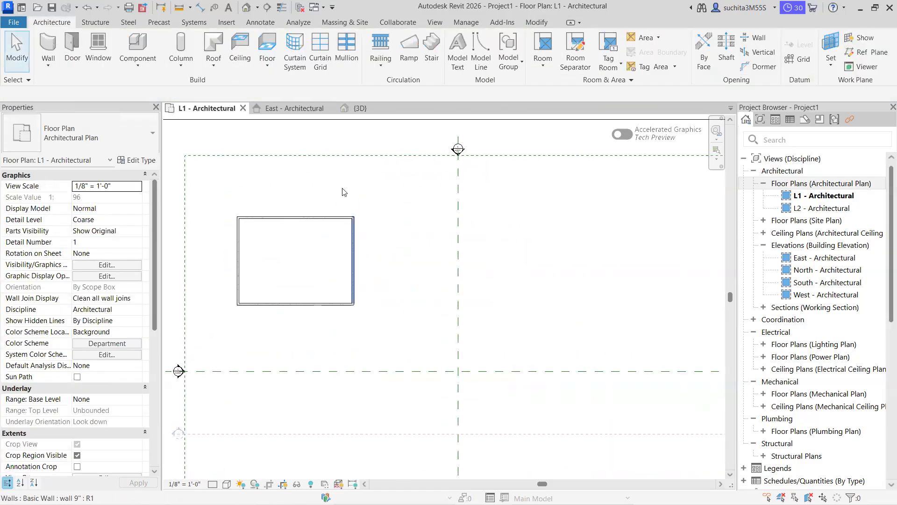
scroll(363, 279, up, 1)
scroll(377, 310, up, 1)
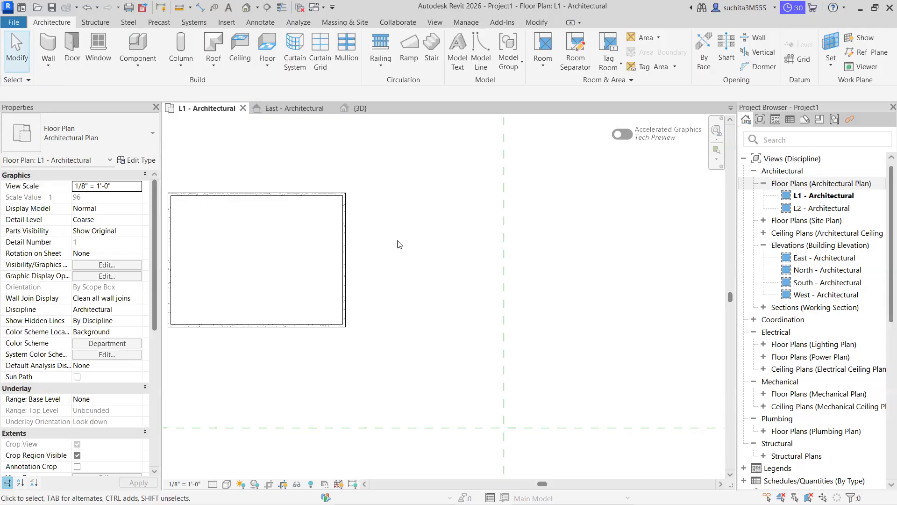
scroll(297, 238, down, 3)
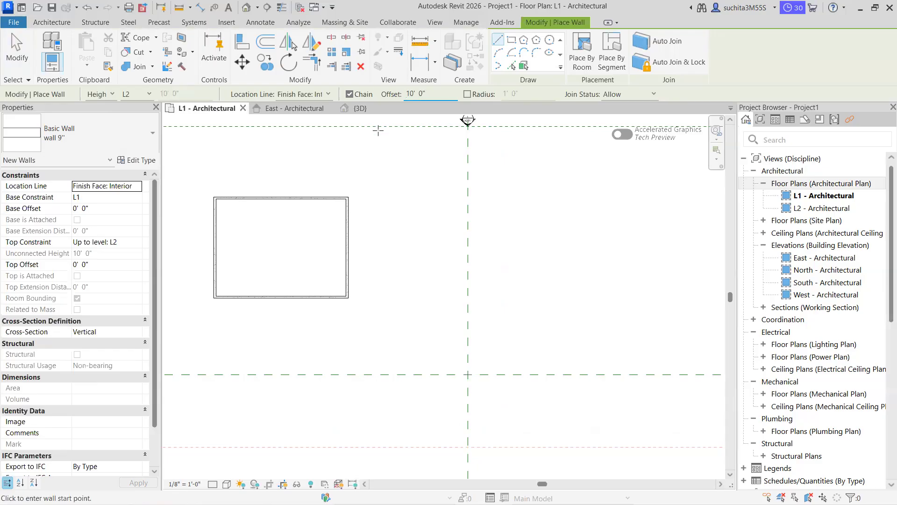
scroll(347, 195, up, 2)
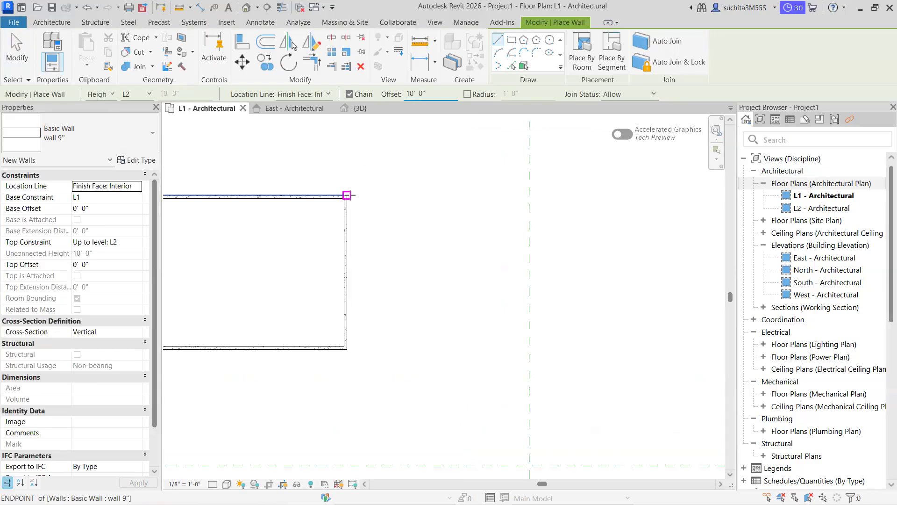
click(346, 195)
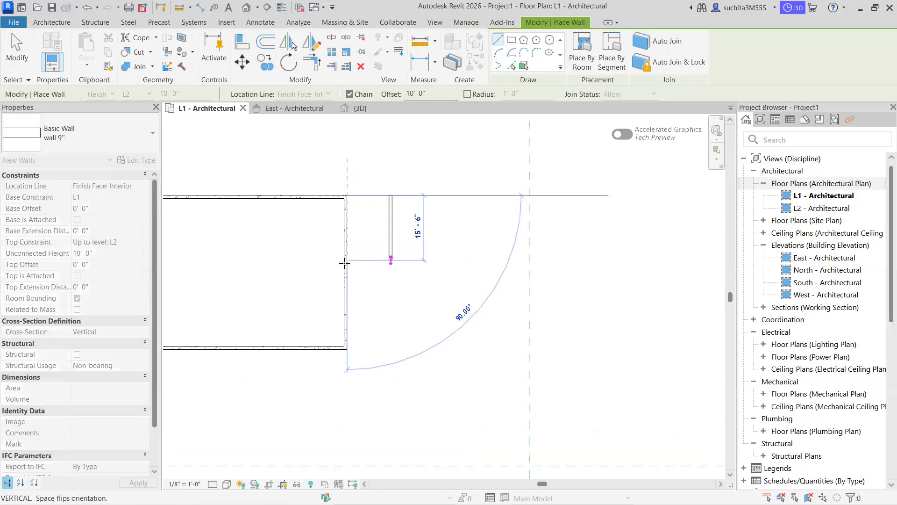
scroll(347, 343, up, 1)
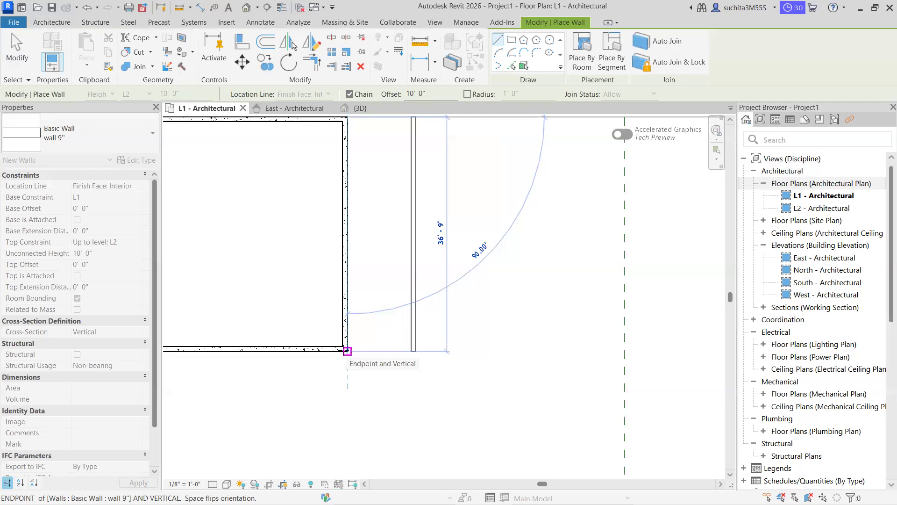
click(347, 351)
right_click(380, 282)
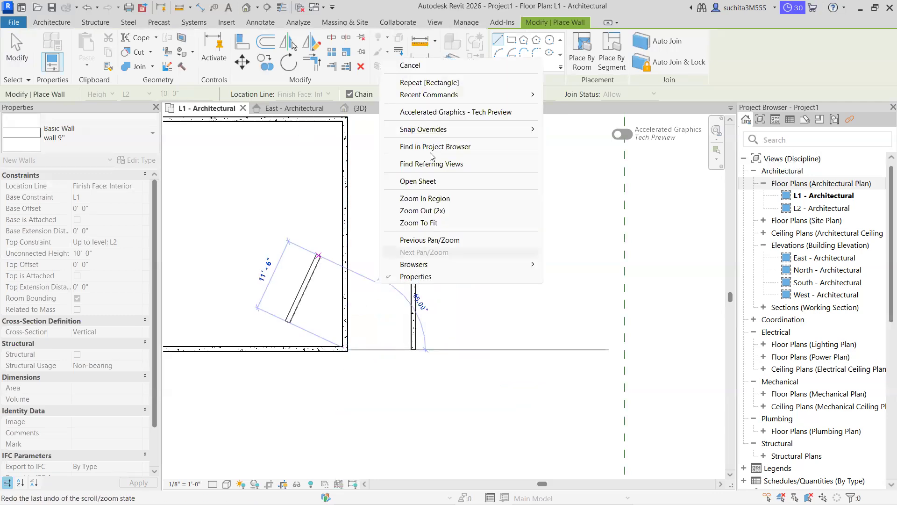
click(408, 66)
scroll(407, 173, down, 2)
middle_drag(407, 172, 427, 235)
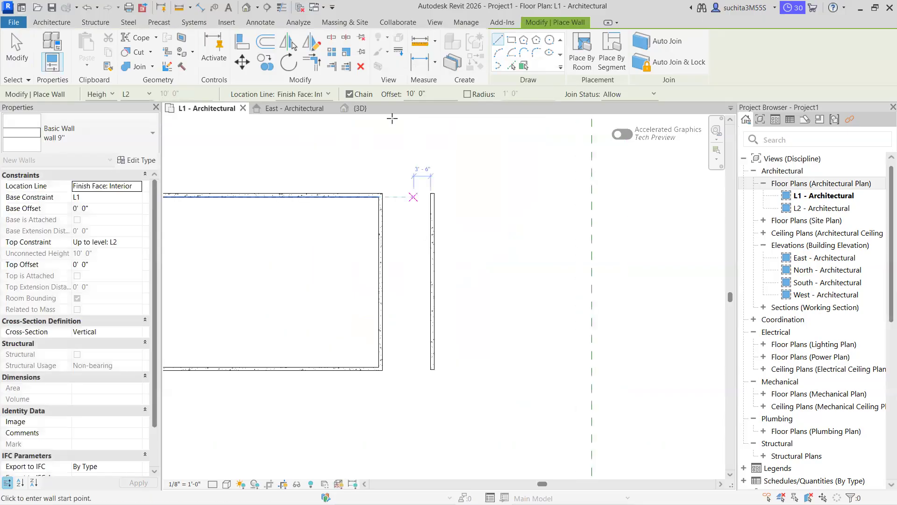
Place a linear dimension across the gap between the rectangle's right-hand outer face and the offset wall.
click(419, 62)
click(382, 192)
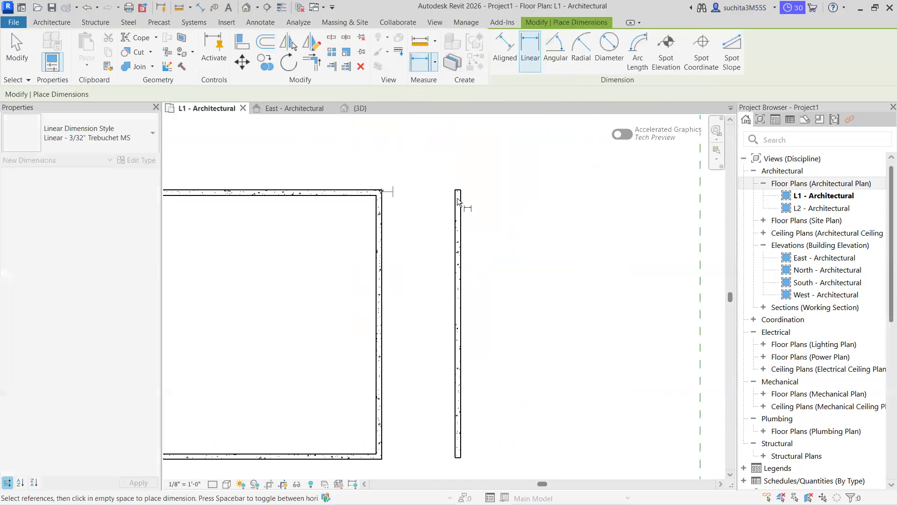
click(458, 193)
click(402, 205)
scroll(575, 219, up, 2)
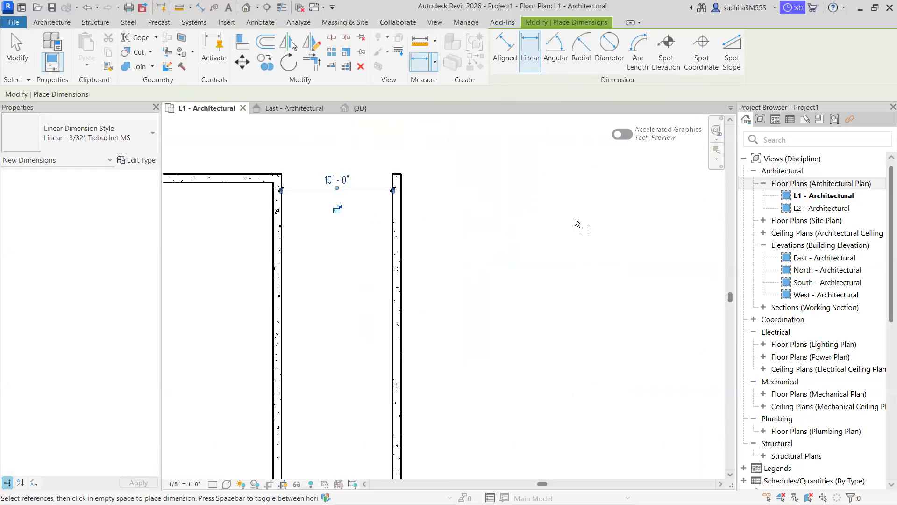
scroll(384, 227, down, 3)
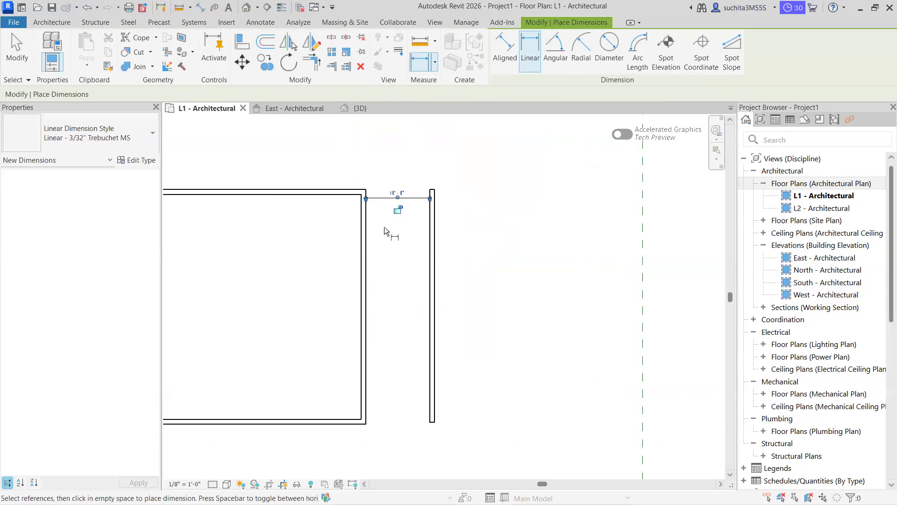
key(Escape)
key(Escape)
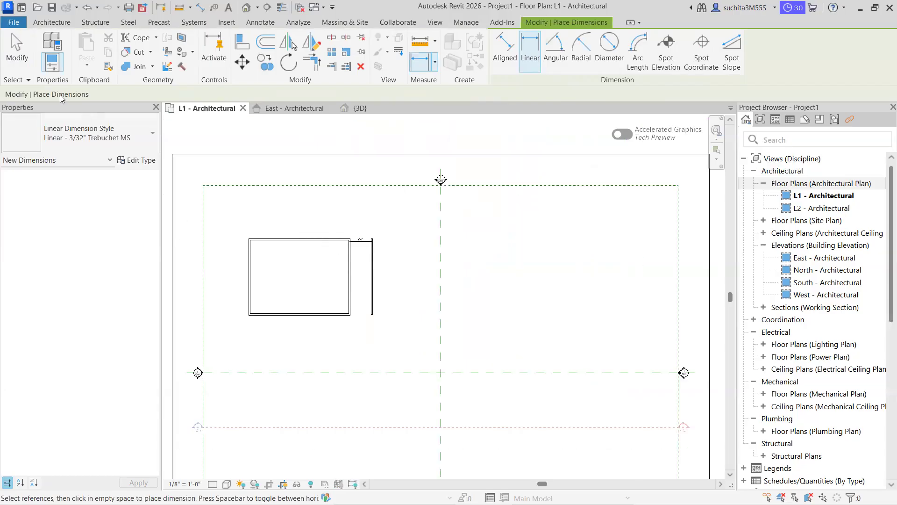
Reset the Offset for new architectural walls to 0' 0".
click(50, 65)
click(70, 87)
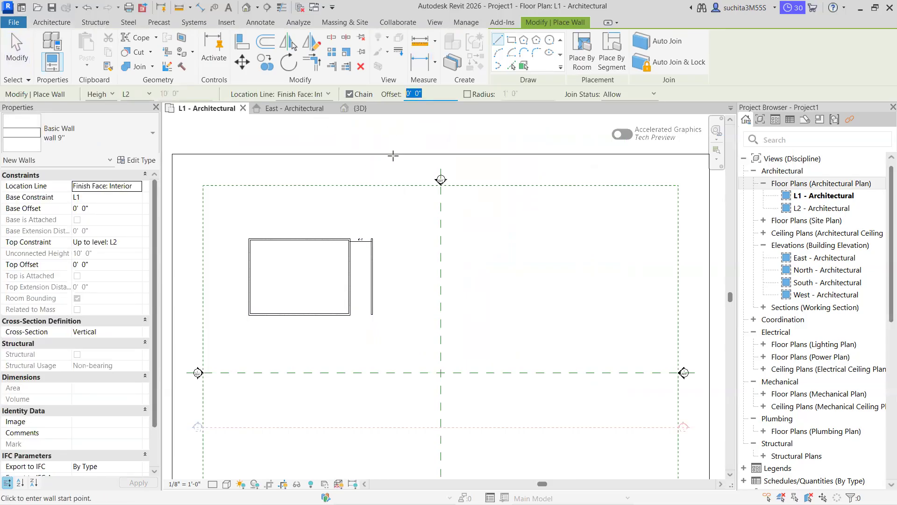
scroll(362, 196, down, 1)
scroll(373, 307, up, 2)
middle_drag(351, 322, 266, 336)
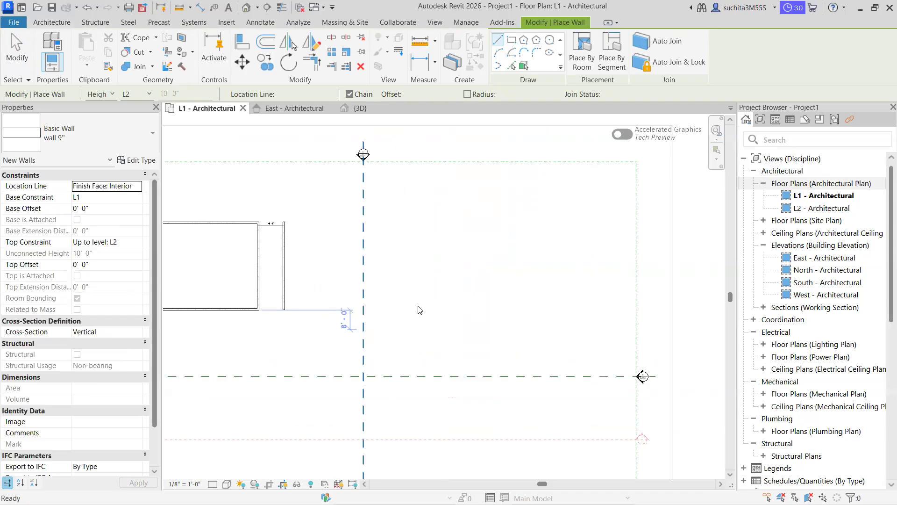
key(Escape)
Draw two chained architectural walls forming a square-cornered L, about 17' across and 13' 6" down, in the plan's upper-right quadrant.
click(48, 61)
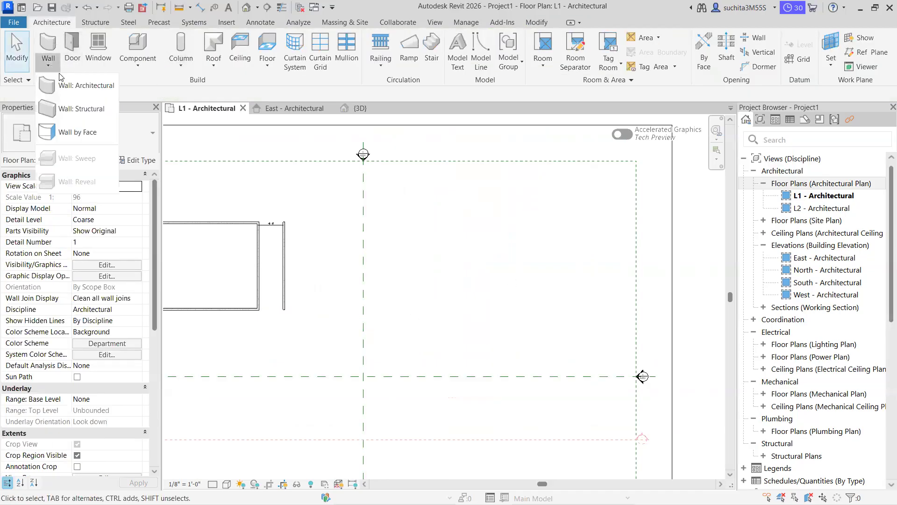
click(61, 86)
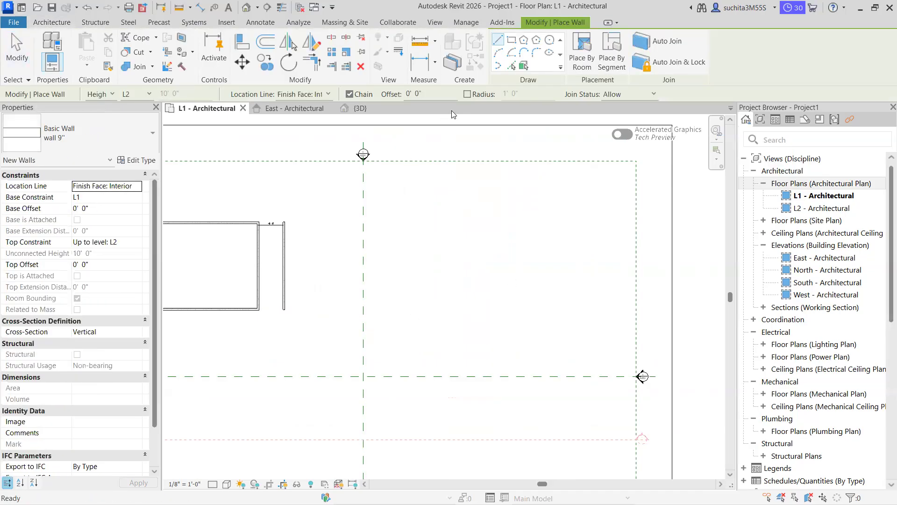
scroll(460, 264, up, 1)
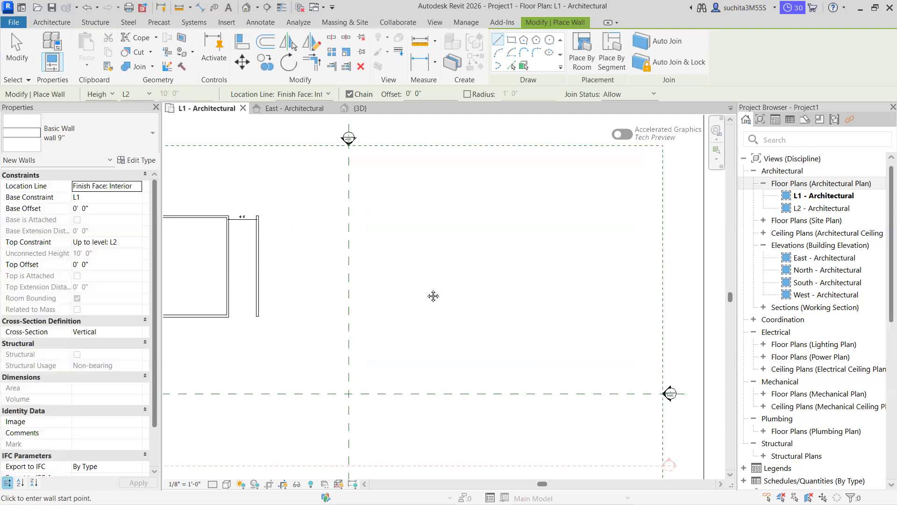
middle_drag(433, 296, 391, 321)
click(406, 242)
scroll(449, 246, up, 2)
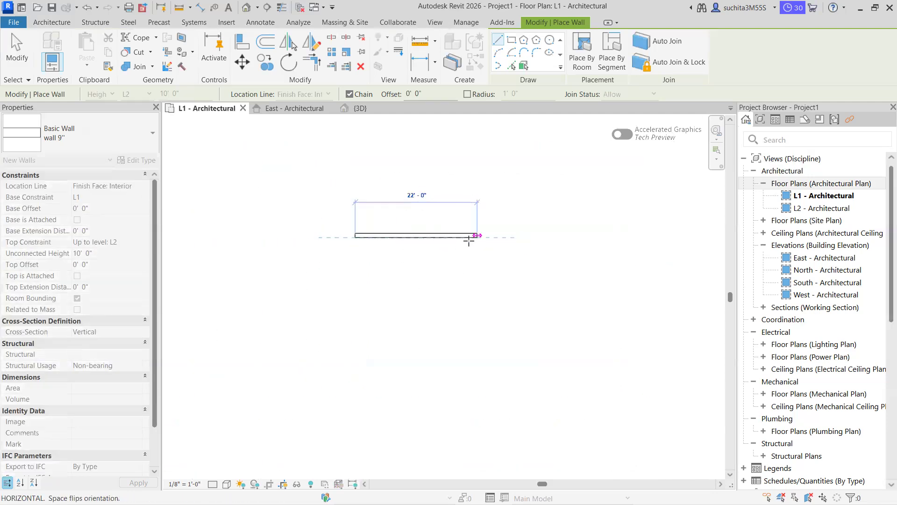
click(450, 235)
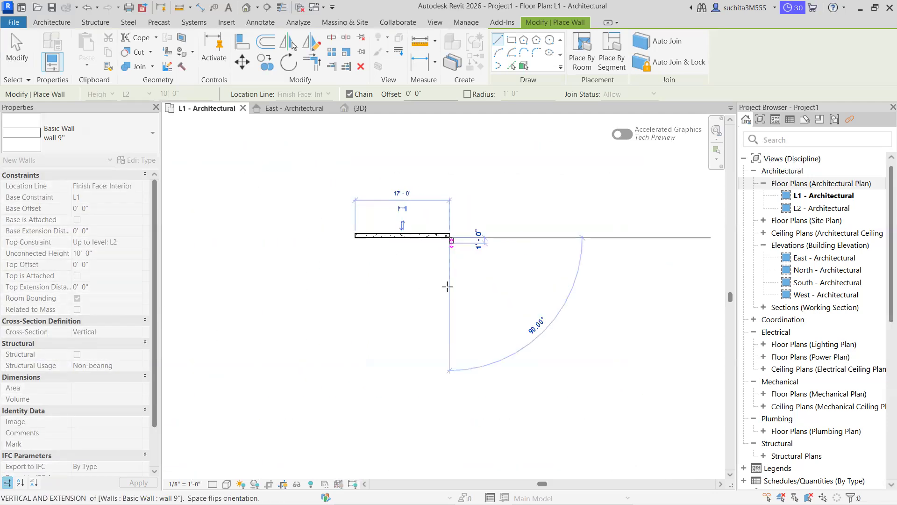
click(451, 312)
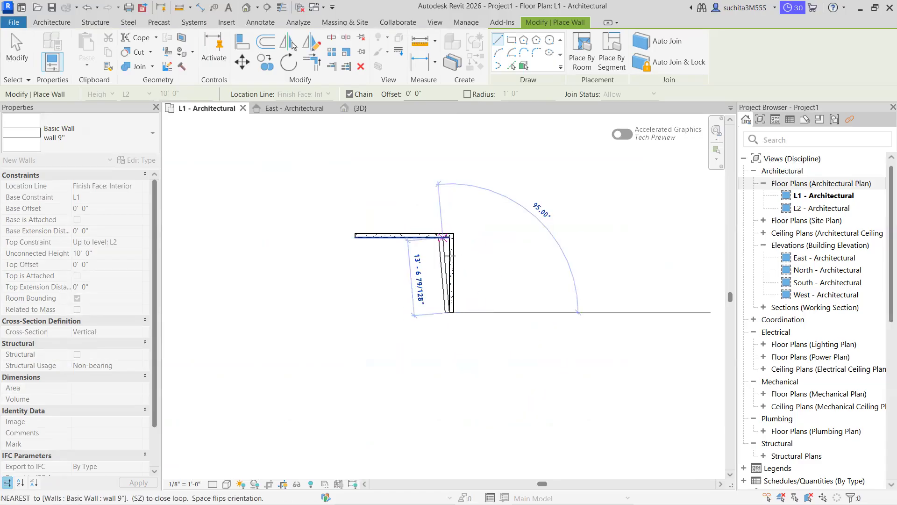
right_click(471, 322)
click(473, 98)
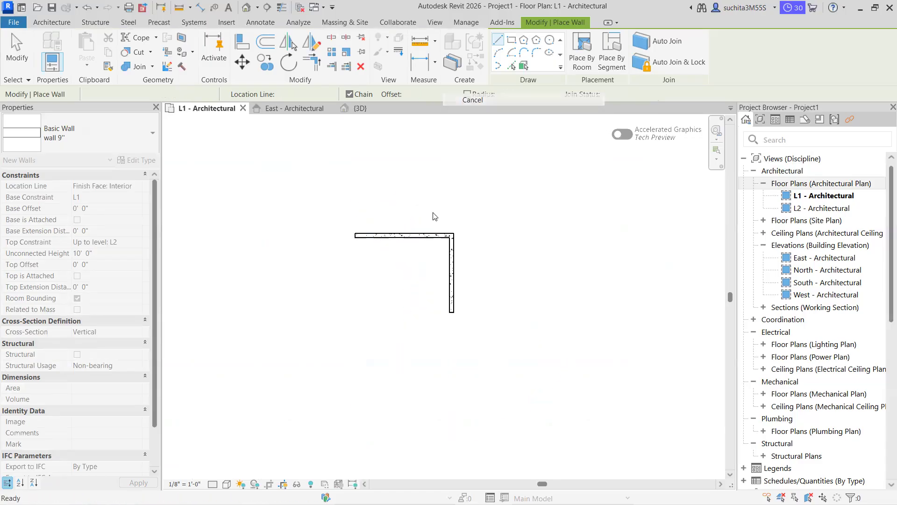
Place an angular dimension between the inner faces of the two walls at the square corner.
scroll(422, 275, up, 2)
click(434, 66)
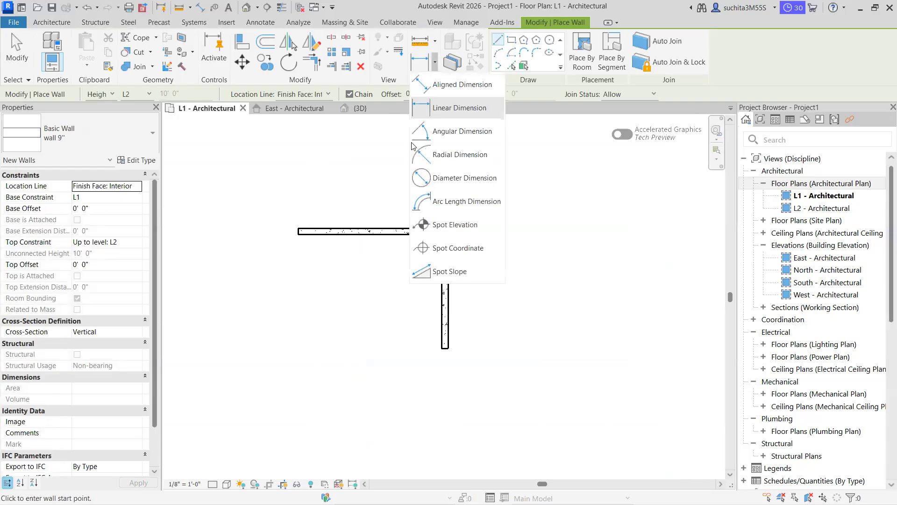
click(445, 135)
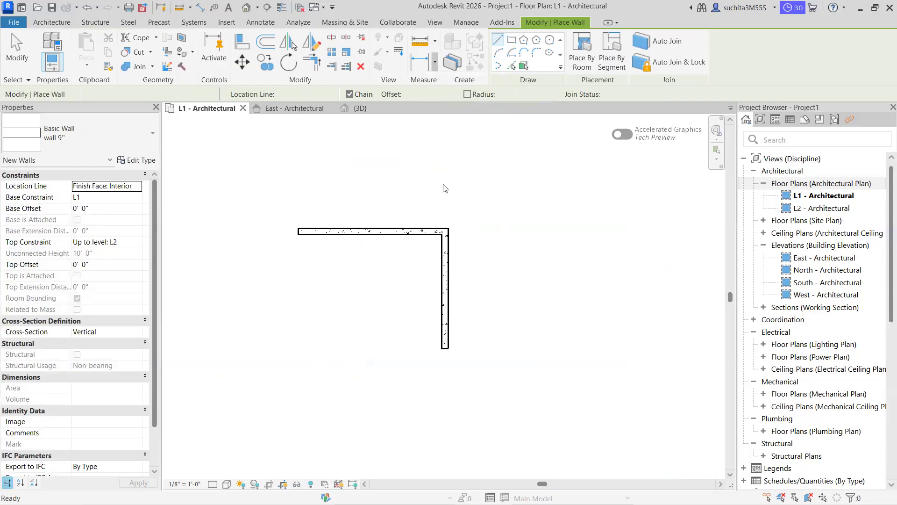
scroll(420, 231, up, 2)
click(425, 230)
click(449, 259)
click(430, 255)
Draw a horizontal and a vertical architectural wall beside the square L, chained with a 3' 0" corner Radius and an 11' straight vertical part.
scroll(252, 280, down, 2)
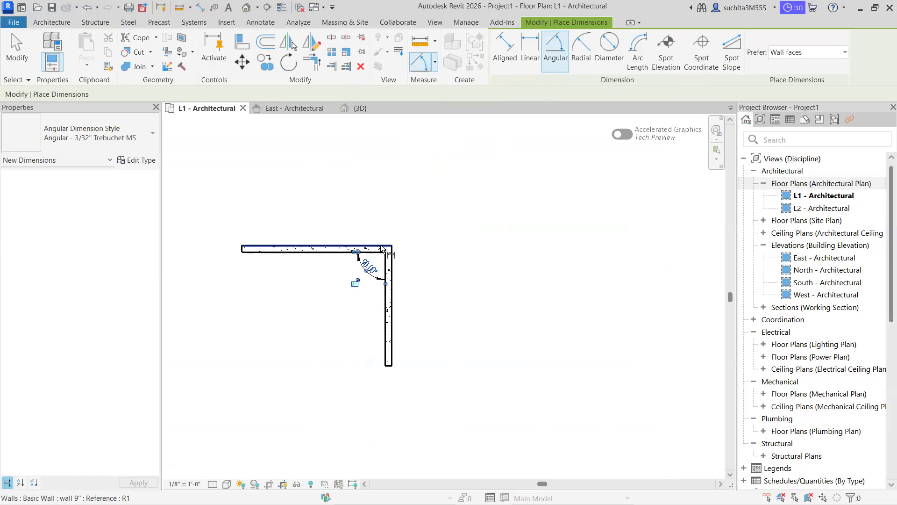
scroll(386, 292, down, 1)
middle_drag(386, 292, 330, 291)
click(44, 26)
click(49, 64)
click(59, 86)
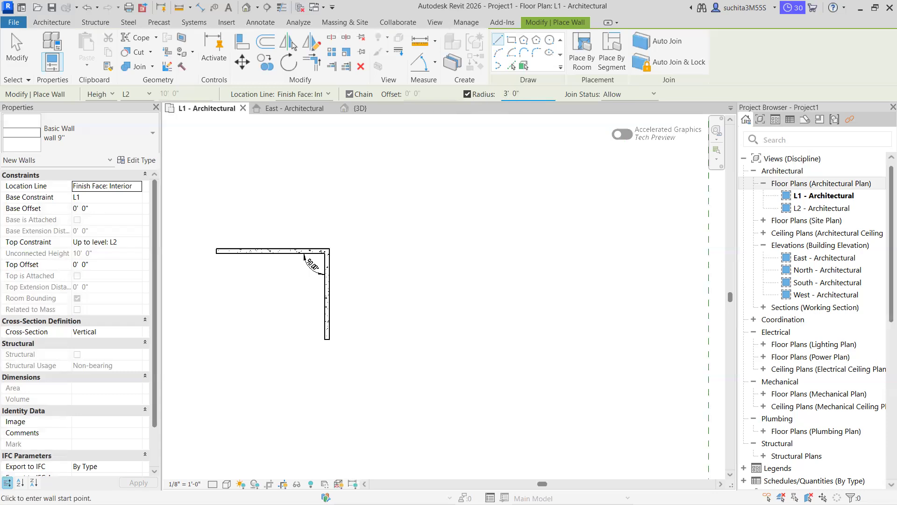
click(440, 228)
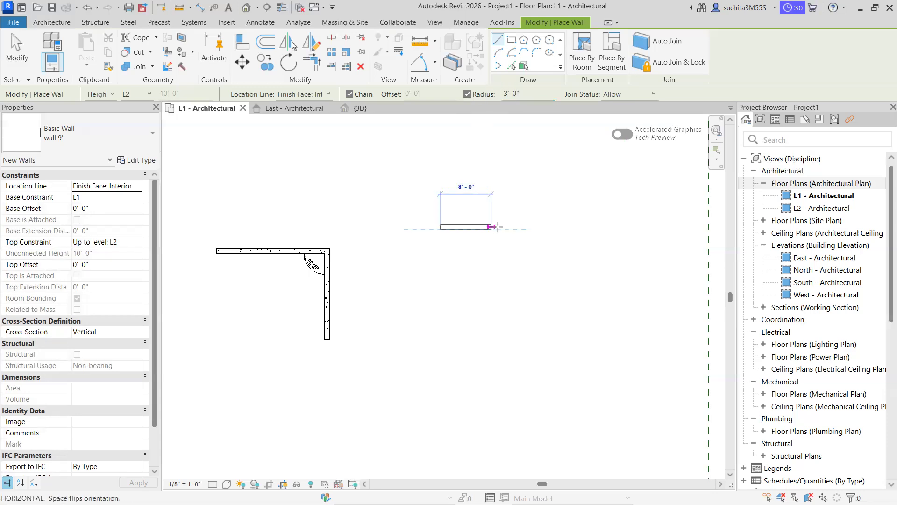
click(524, 228)
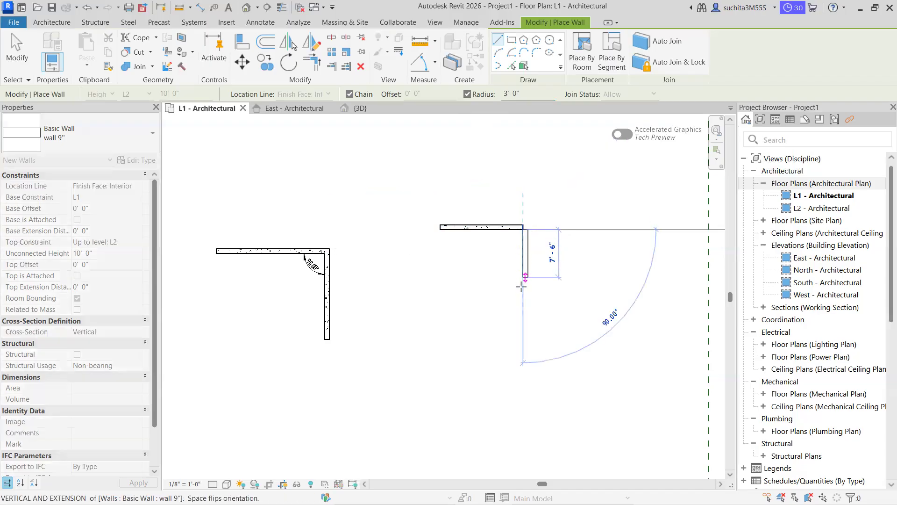
click(524, 318)
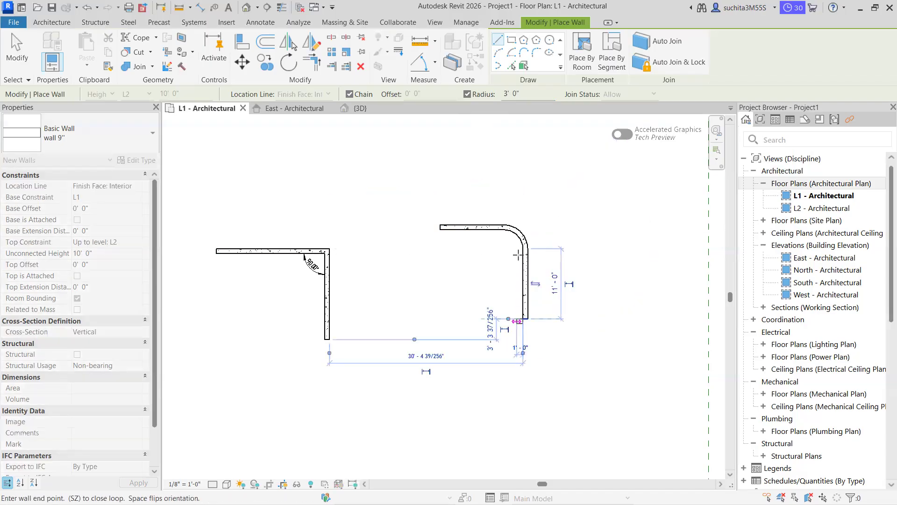
right_click(500, 297)
click(532, 77)
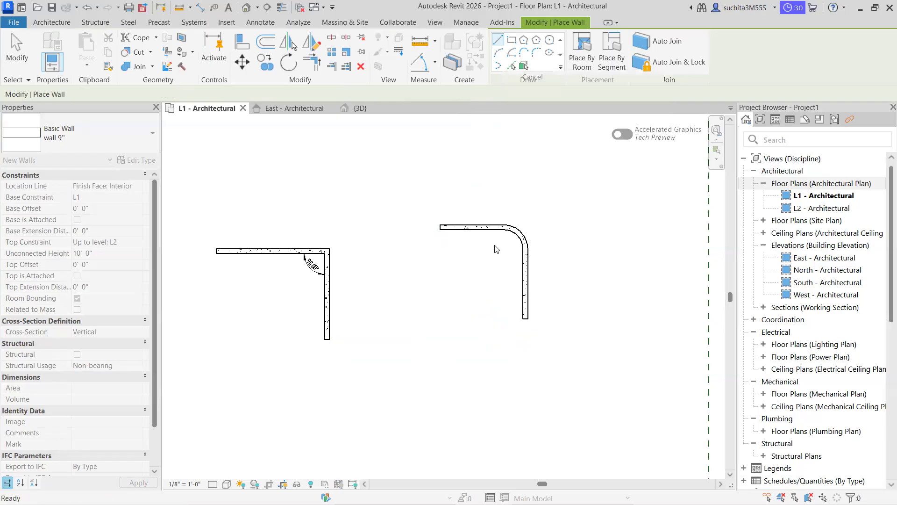
Place an angular dimension between the inner faces of the two straight walls at the rounded corner.
scroll(514, 243, up, 2)
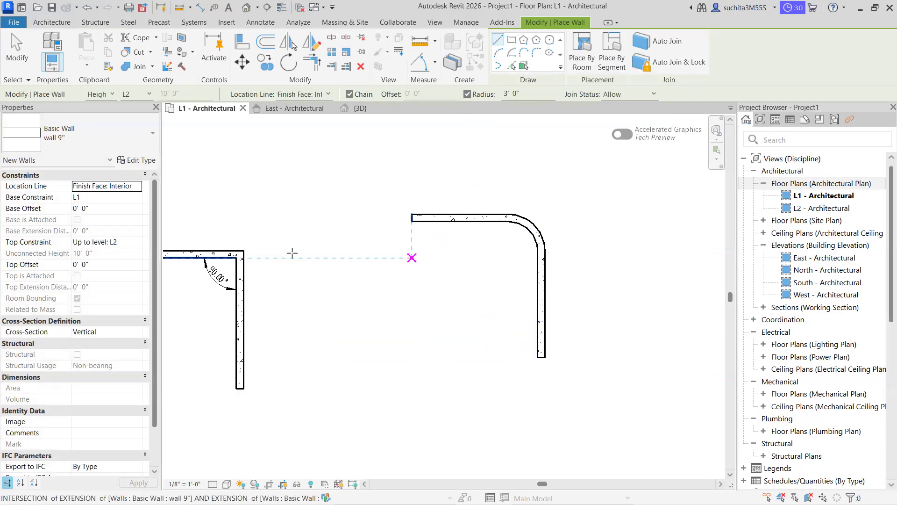
scroll(239, 268, up, 2)
middle_drag(336, 278, 397, 282)
scroll(361, 279, down, 3)
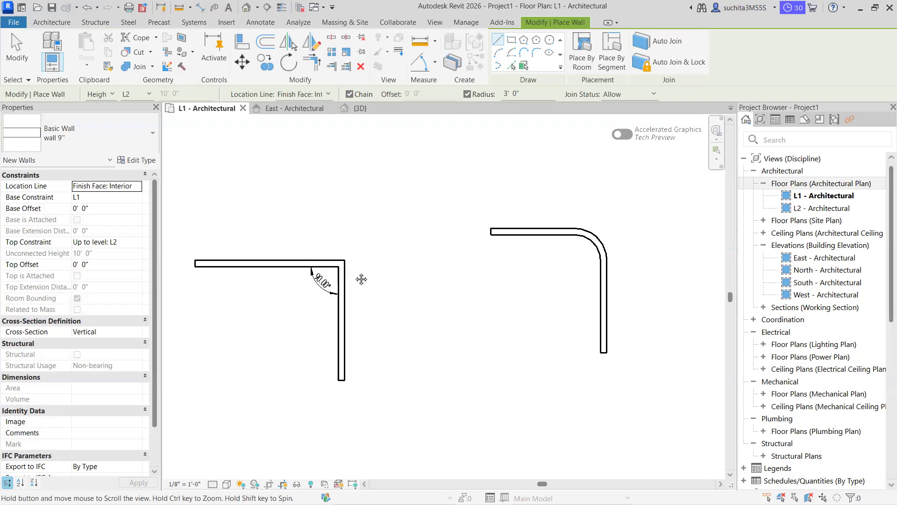
click(420, 61)
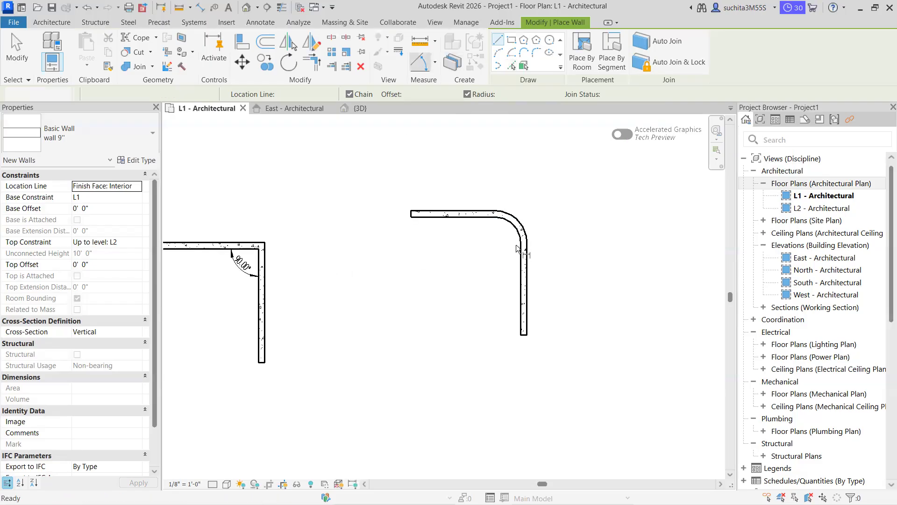
scroll(486, 220, up, 1)
click(496, 230)
click(519, 255)
click(489, 248)
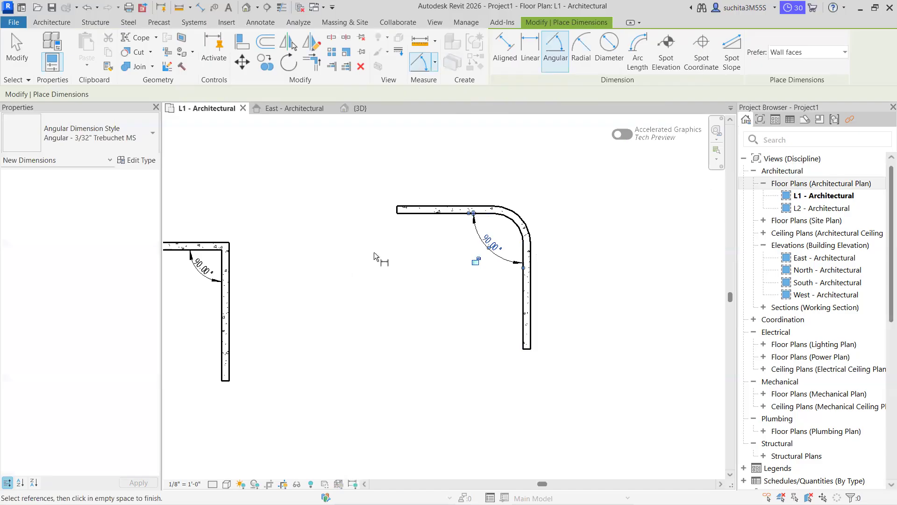
Place a radial dimension on the outer arc of the rounded wall corner.
scroll(374, 255, down, 2)
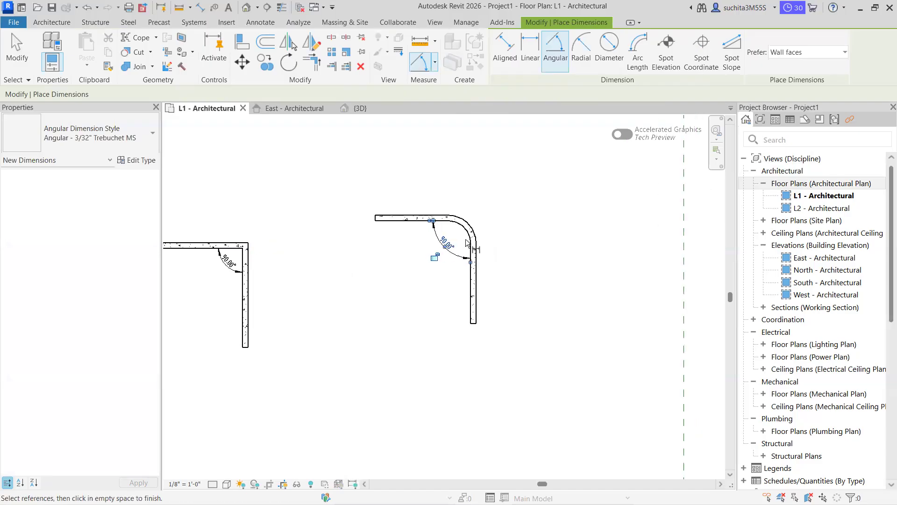
click(437, 63)
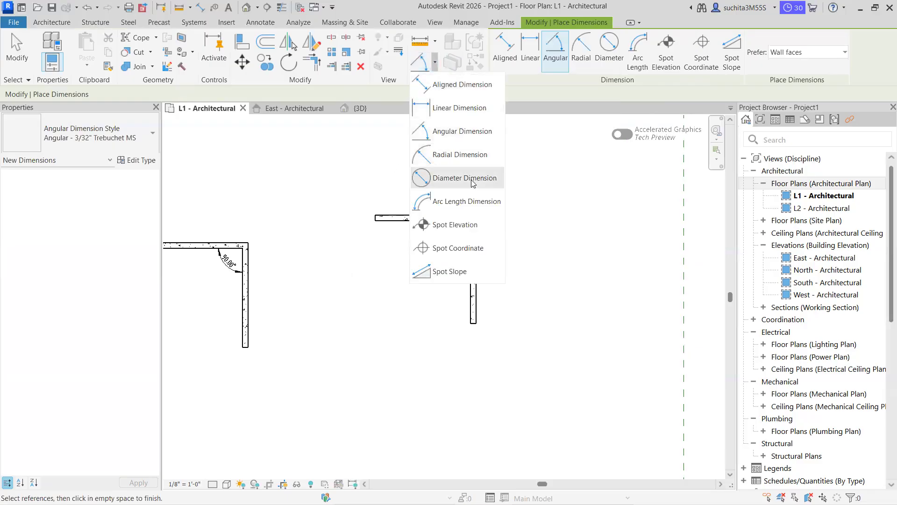
click(460, 154)
click(475, 231)
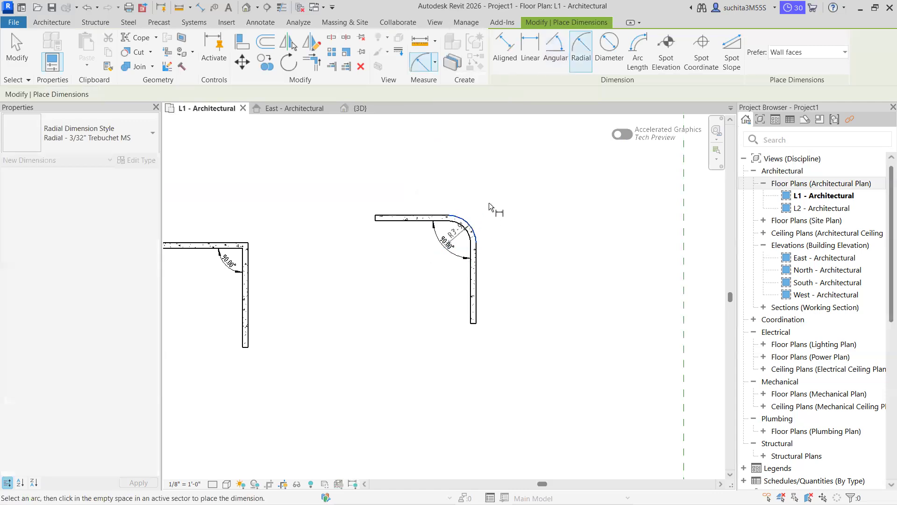
scroll(477, 210, up, 4)
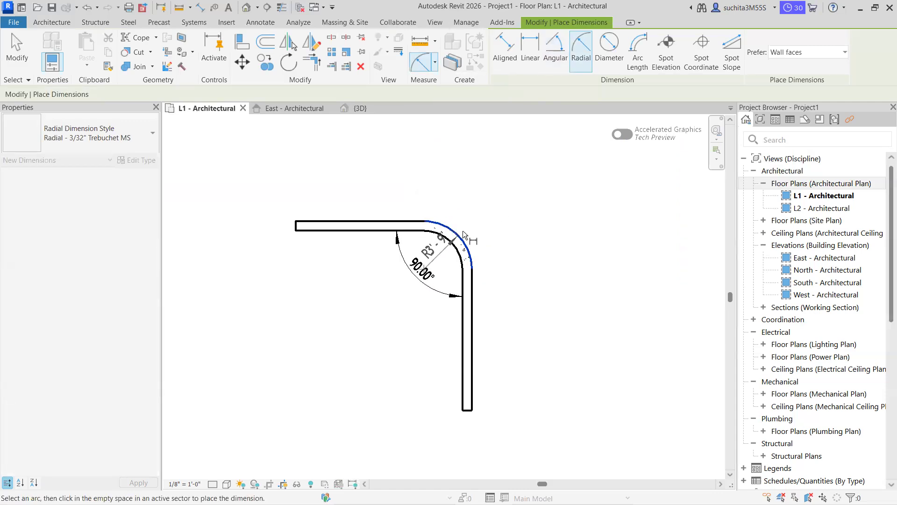
click(447, 254)
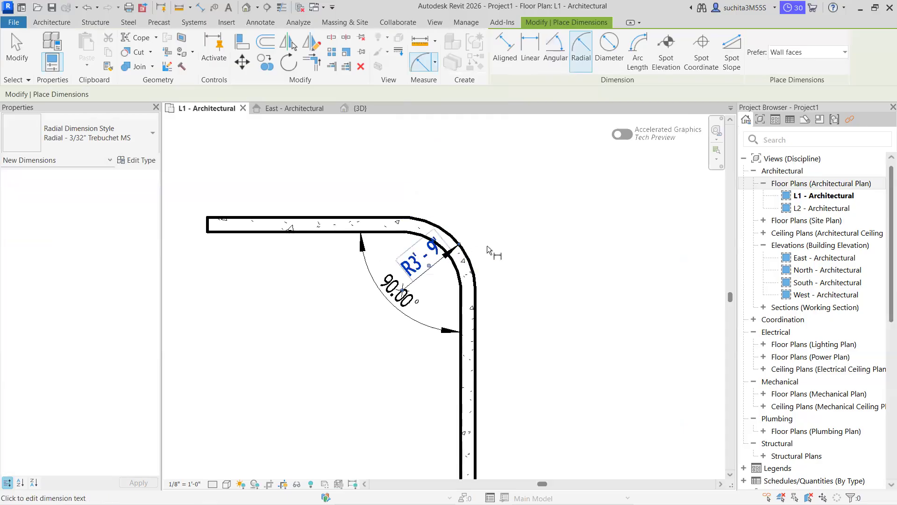
Draw a closed rectangle of chained architectural walls about 21' by 22' 6" below the two corners, with a 3' 0" corner Radius.
scroll(541, 228, down, 6)
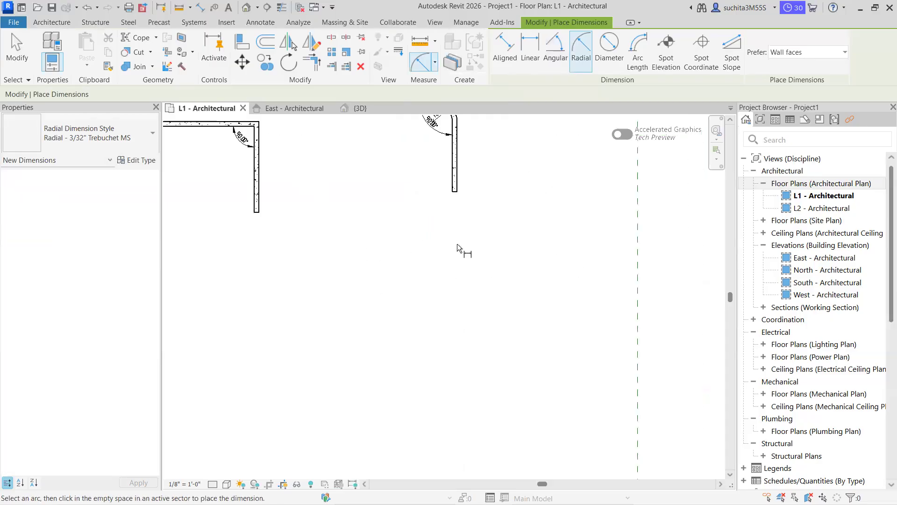
click(50, 22)
click(48, 65)
click(62, 89)
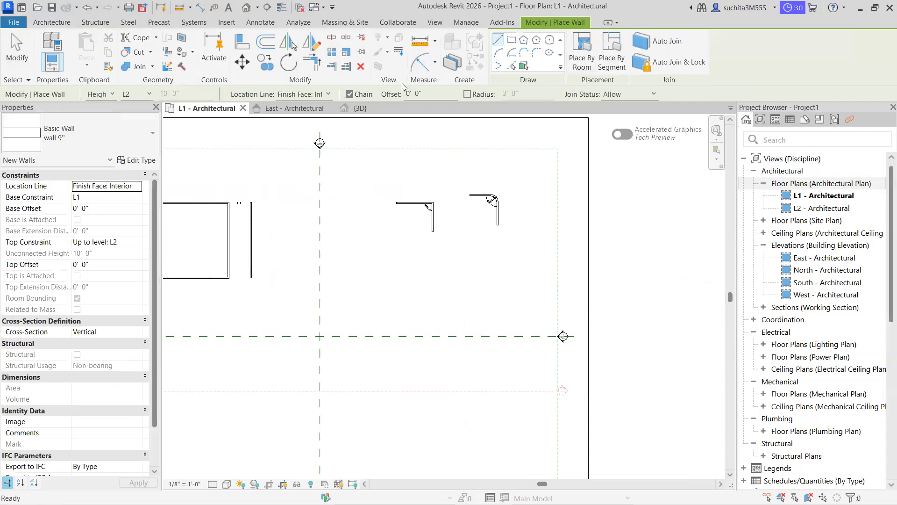
click(467, 95)
scroll(416, 264, up, 2)
click(425, 258)
click(491, 258)
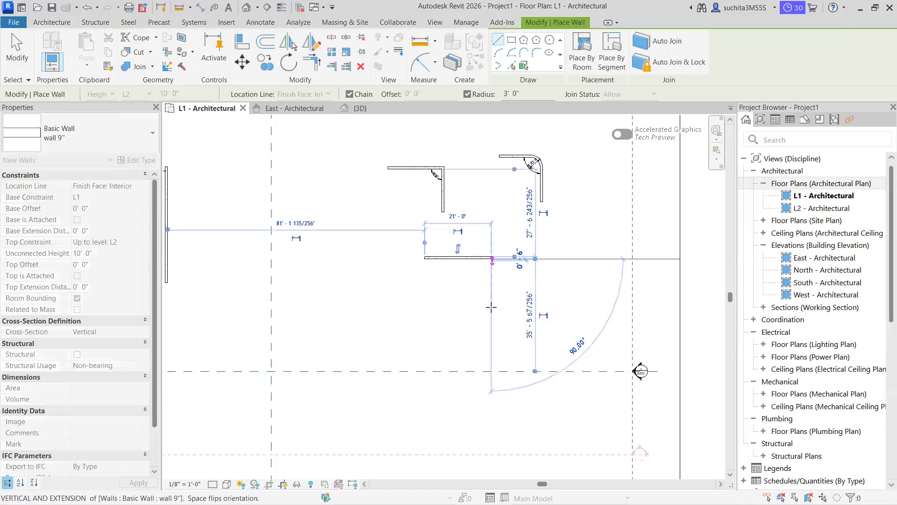
click(490, 331)
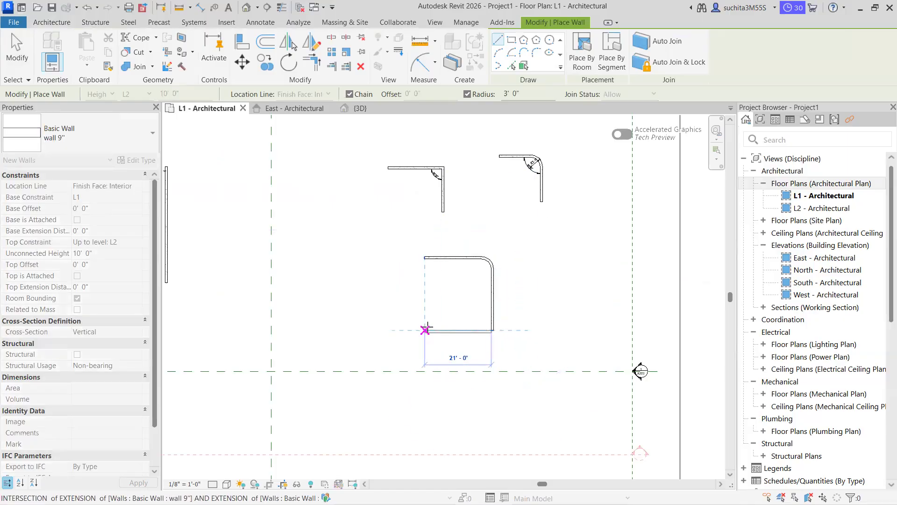
click(424, 331)
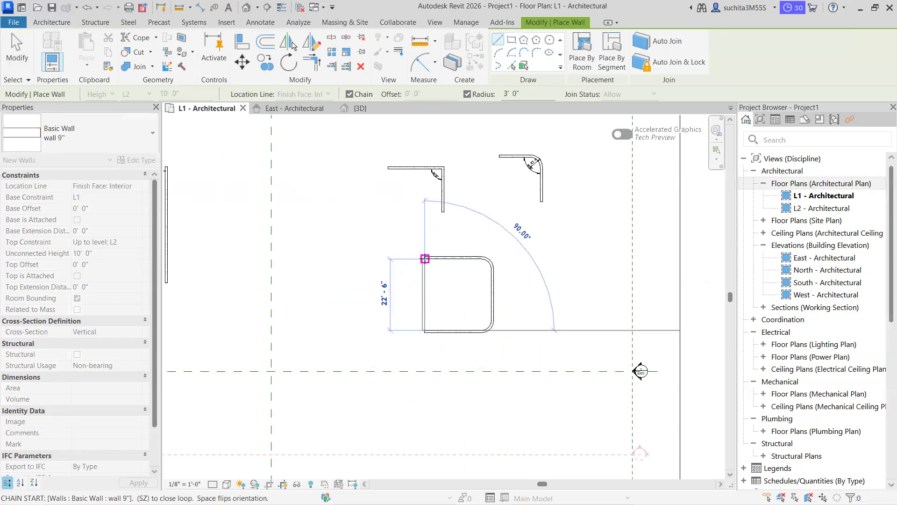
click(424, 258)
key(Escape)
key(Escape)
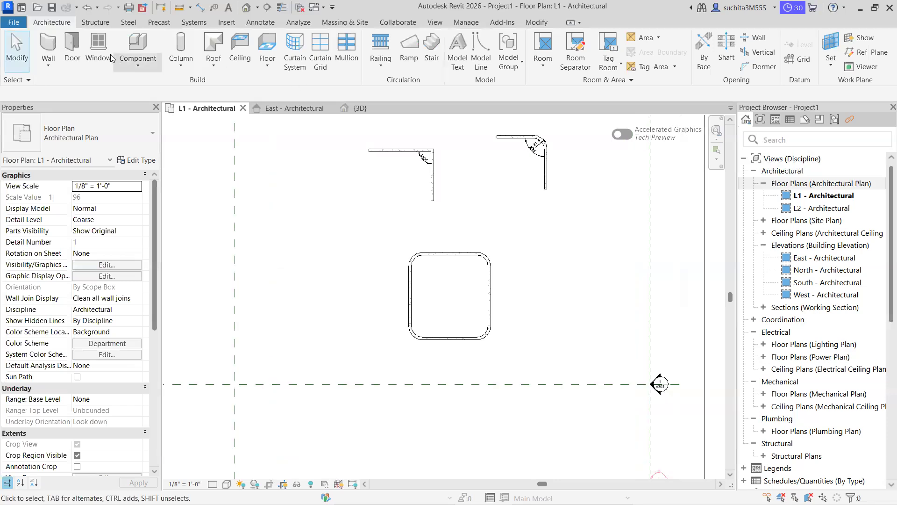
Draw a closed rectangle of chained architectural walls about 15' by 15' 6" beside the rounded rectangle, with a 3' 0" Radius and Join Status Allow.
click(48, 61)
click(55, 85)
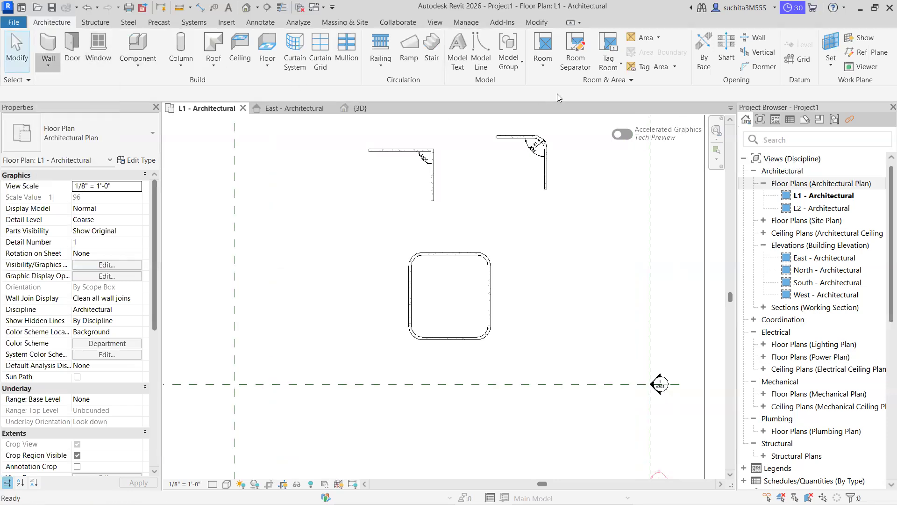
click(468, 94)
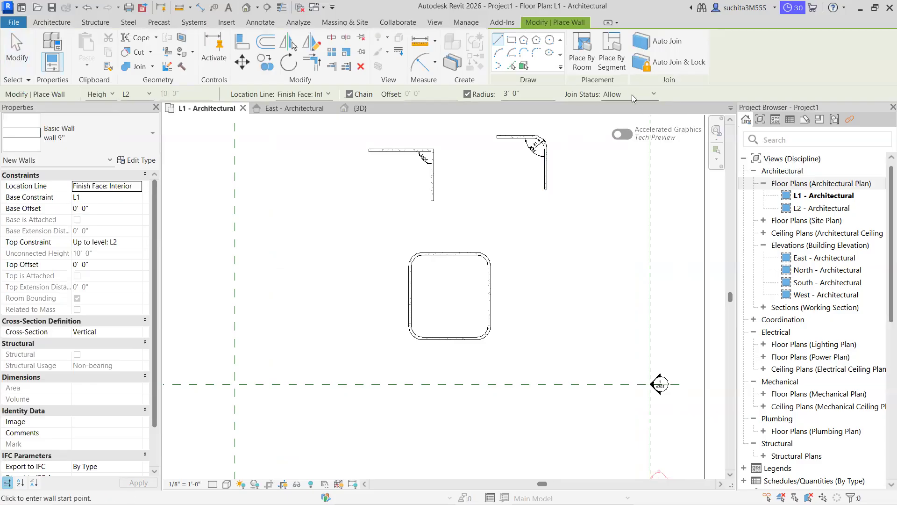
scroll(578, 239, up, 1)
middle_drag(579, 241, 424, 206)
click(407, 220)
click(470, 217)
click(465, 284)
click(407, 283)
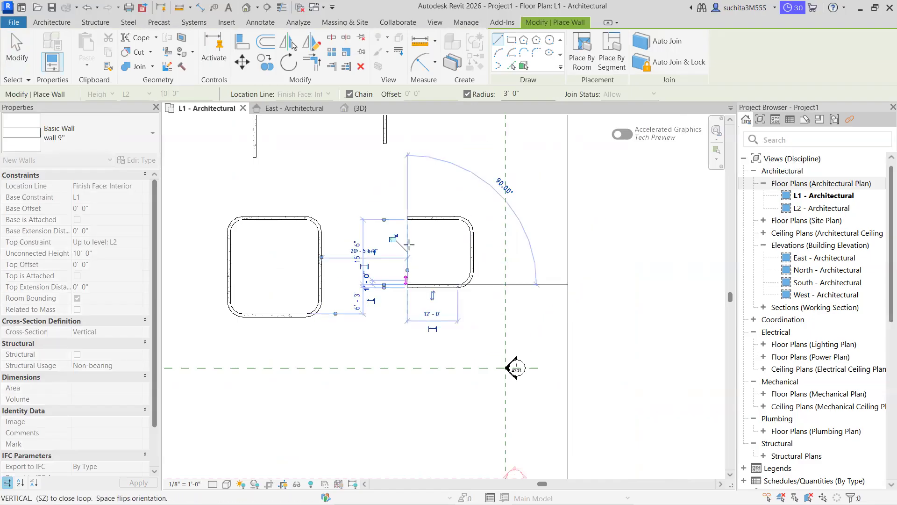
click(408, 220)
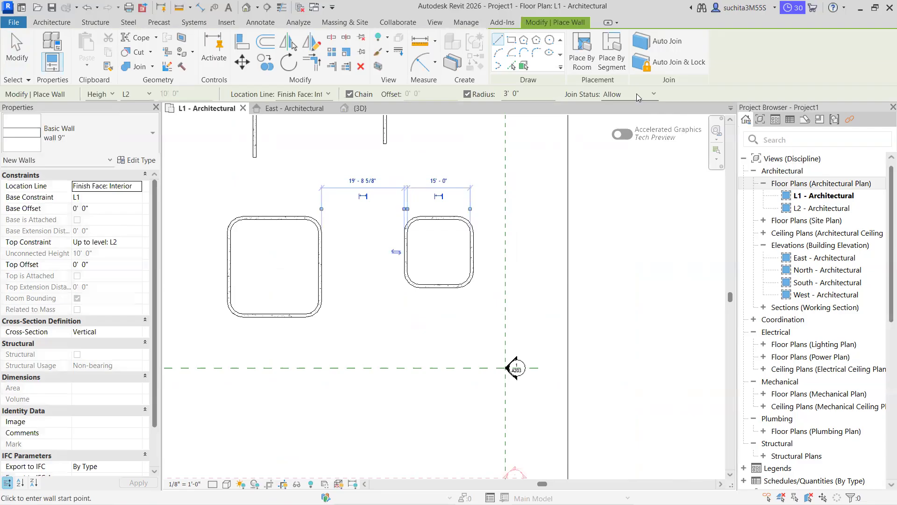
Draw a closed 15' 6" square of chained walls on the other side of the large rounded rectangle, with Join Status set to Disallow.
click(638, 96)
click(626, 114)
middle_drag(432, 262, 551, 262)
click(296, 216)
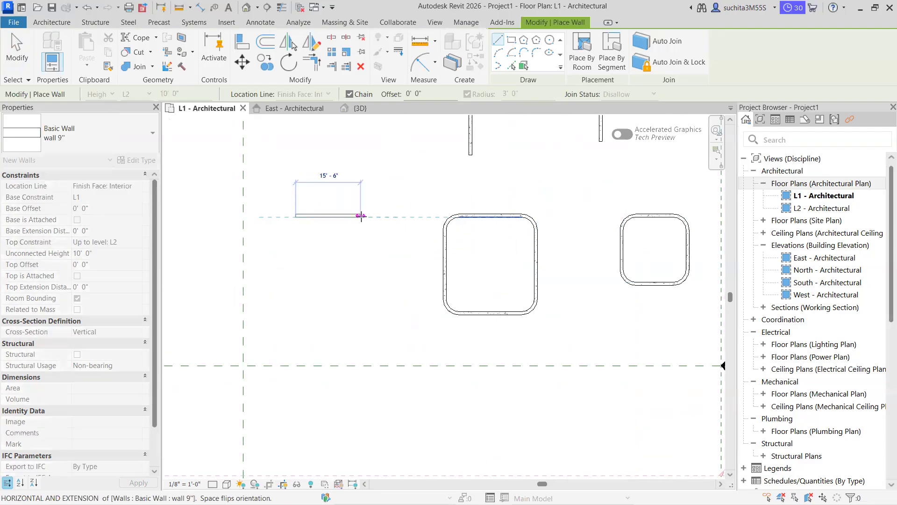
click(361, 216)
click(360, 282)
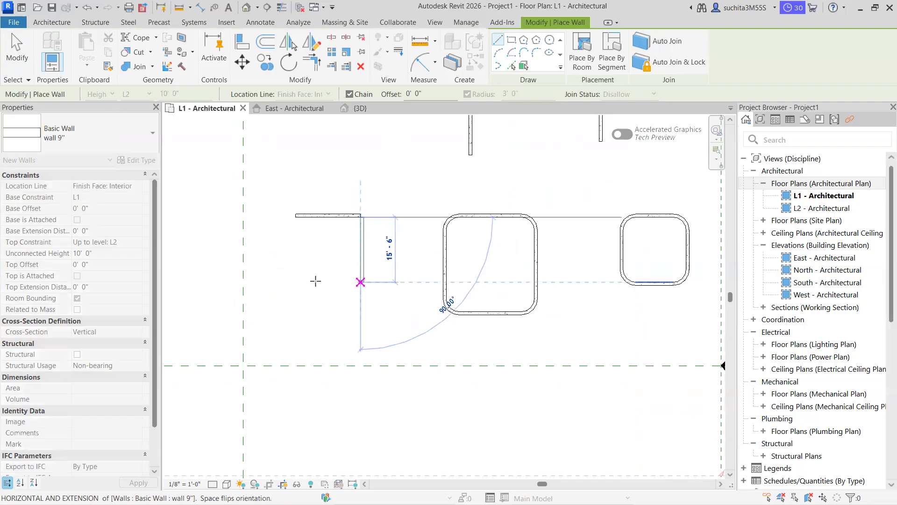
click(295, 282)
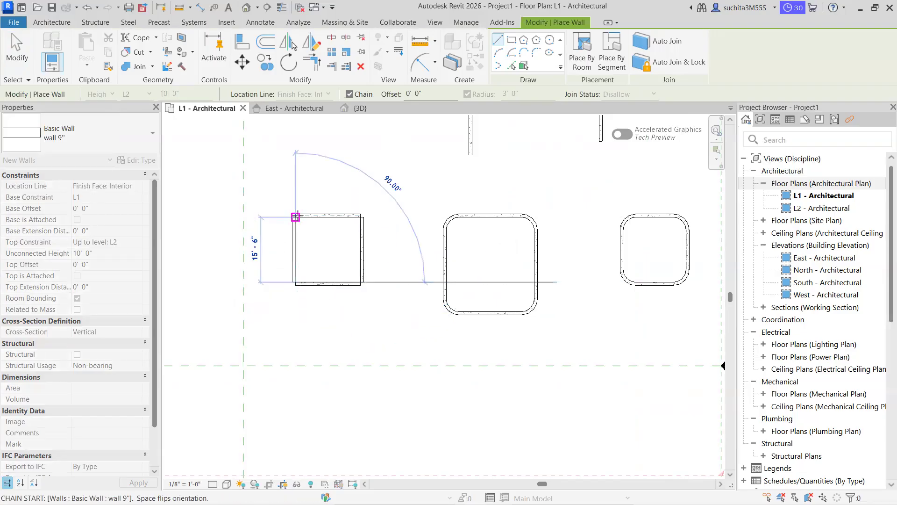
click(296, 214)
right_click(296, 214)
click(328, 222)
scroll(393, 253, down, 2)
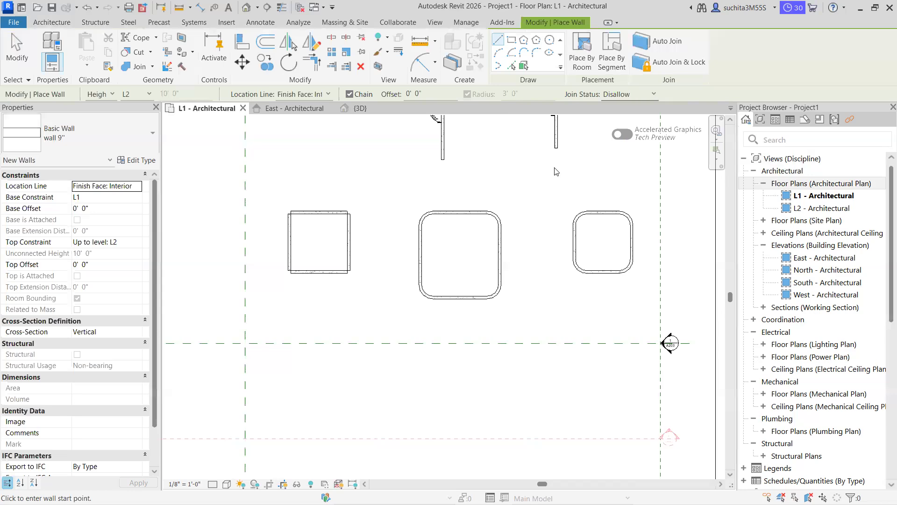
scroll(405, 208, up, 3)
scroll(317, 224, down, 3)
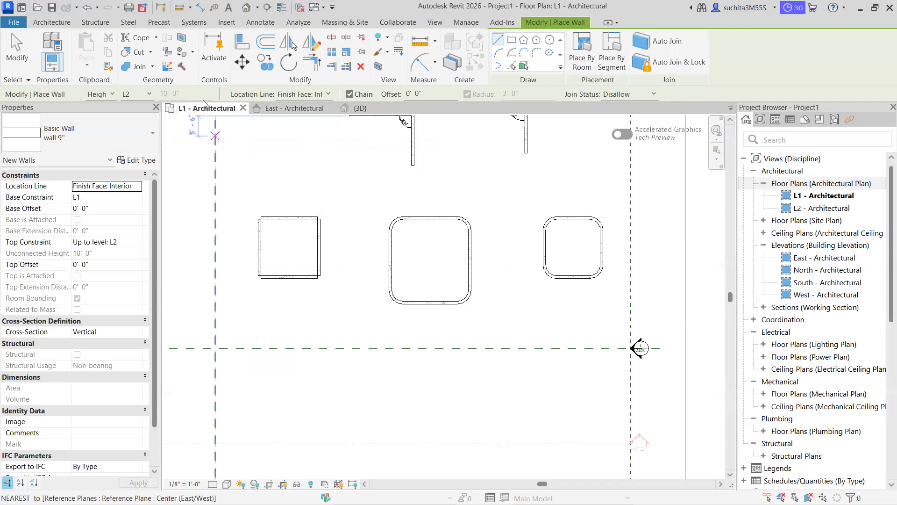
Set the wall Join Status back to Allow and end wall placement.
click(653, 93)
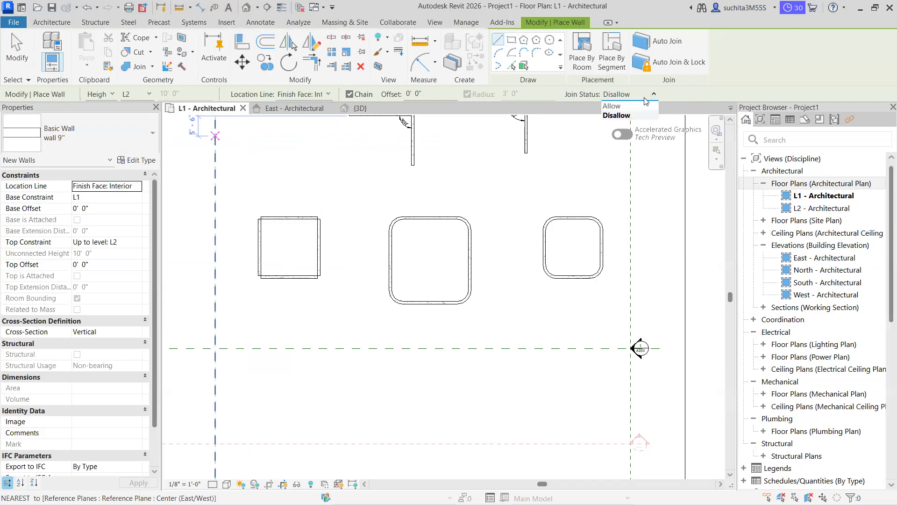
click(616, 104)
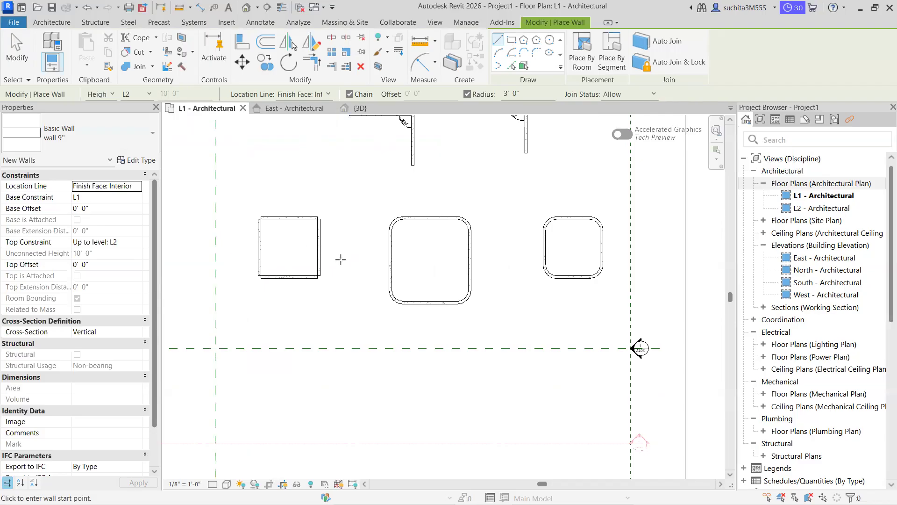
scroll(341, 281, down, 2)
middle_drag(345, 303, 516, 307)
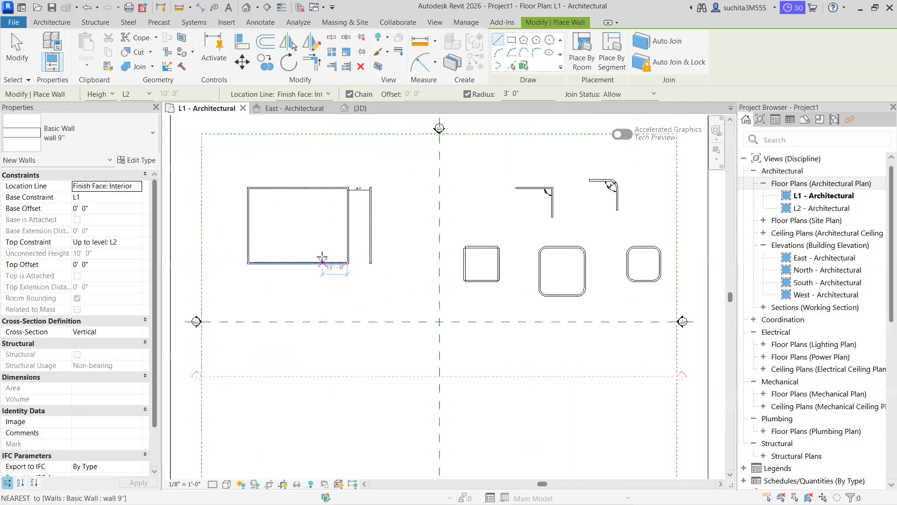
key(Escape)
key(Escape)
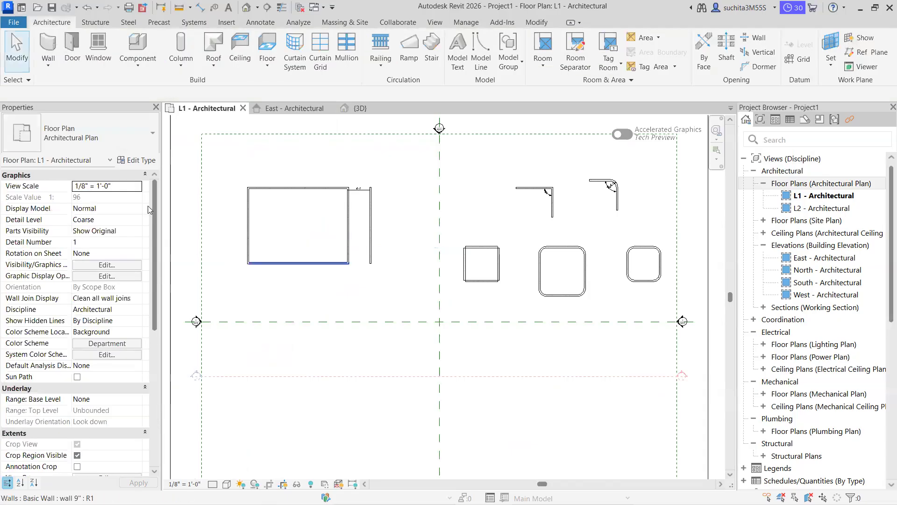
Examine the walls between levels L1 and L2 in the East - Architectural elevation.
click(294, 113)
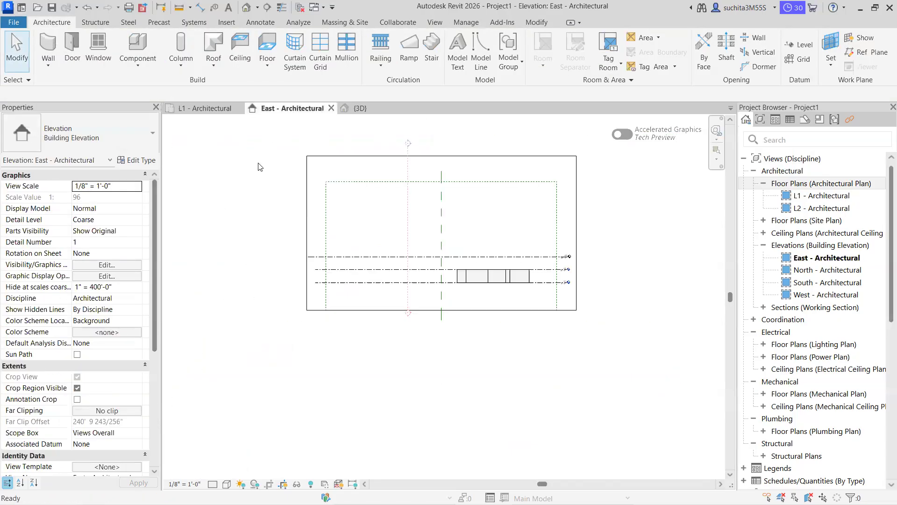
scroll(504, 292, up, 4)
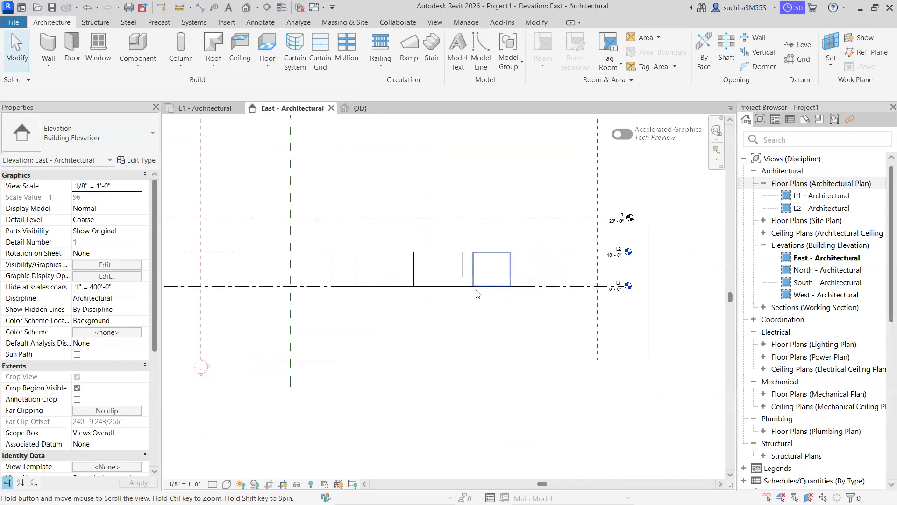
scroll(346, 290, down, 2)
scroll(203, 296, down, 3)
scroll(389, 301, up, 4)
scroll(452, 266, up, 3)
scroll(426, 250, down, 3)
scroll(344, 274, down, 1)
middle_drag(277, 272, 492, 272)
scroll(489, 271, up, 2)
middle_drag(524, 244, 474, 252)
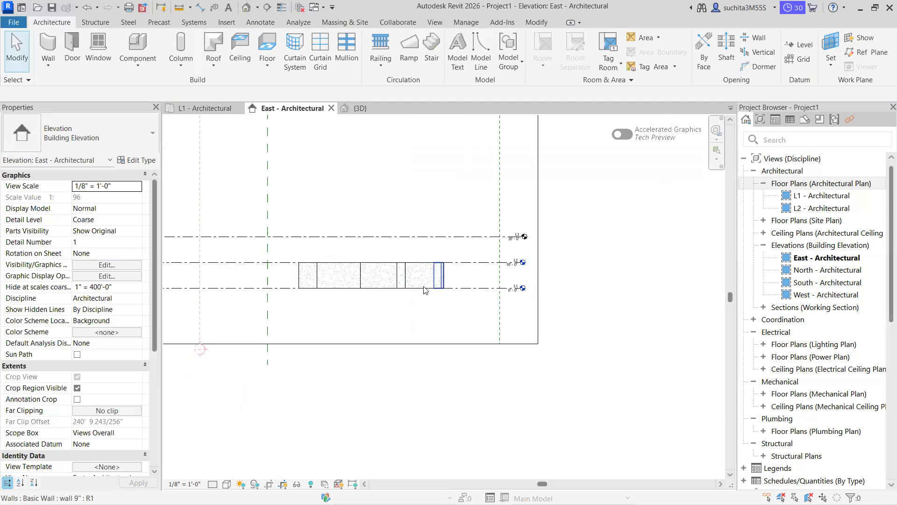
scroll(368, 240, down, 2)
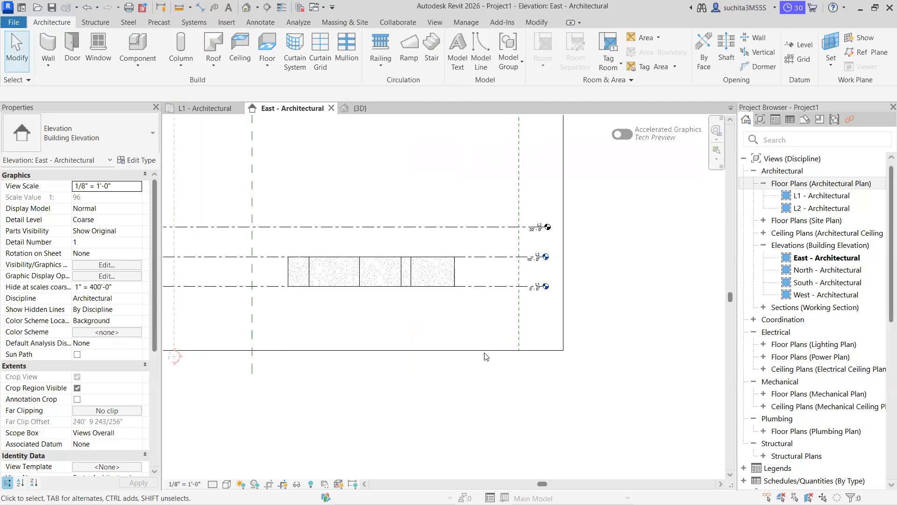
scroll(651, 342, down, 2)
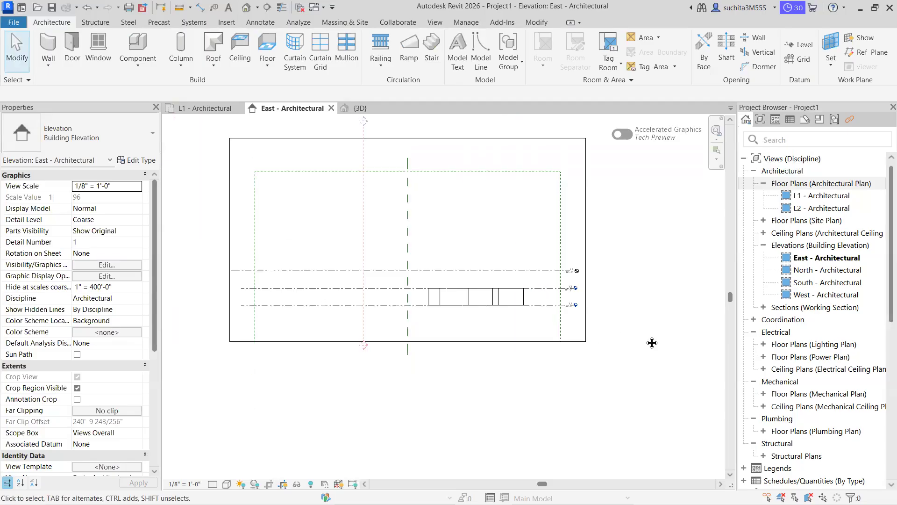
click(205, 108)
click(41, 69)
click(65, 87)
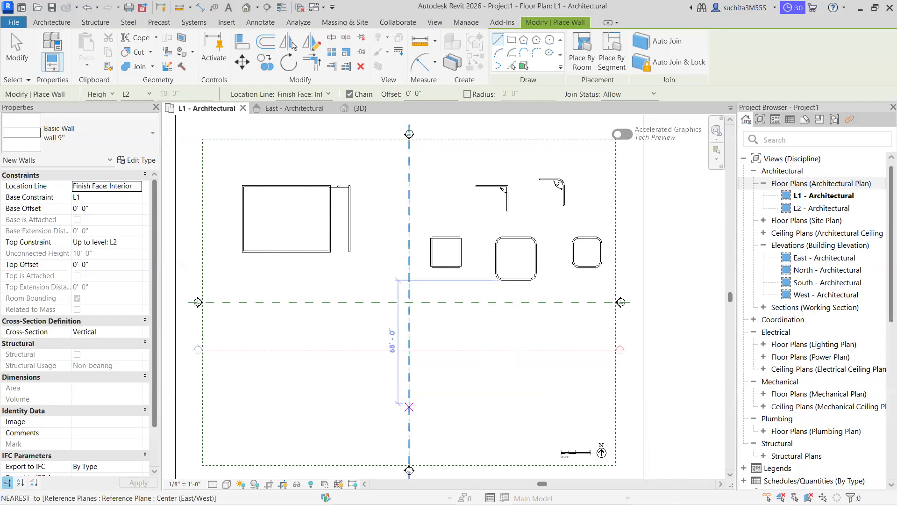
scroll(435, 320, down, 2)
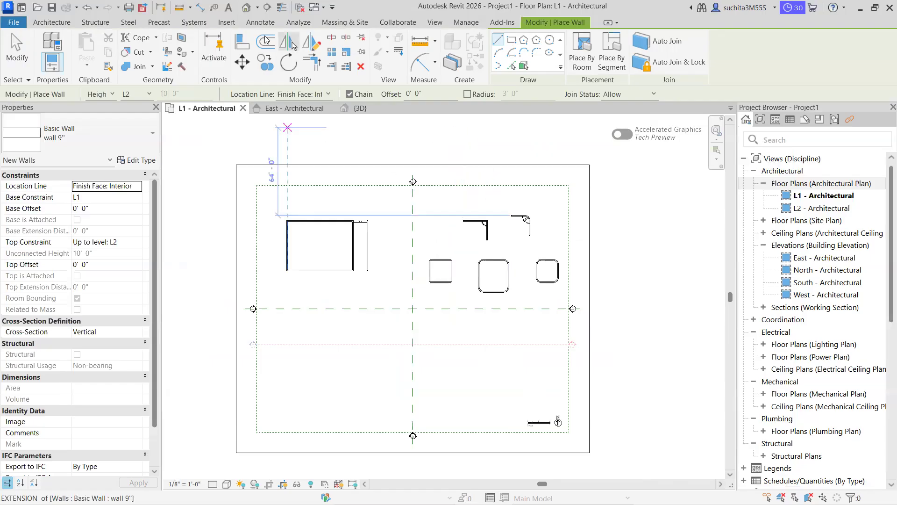
scroll(271, 140, down, 1)
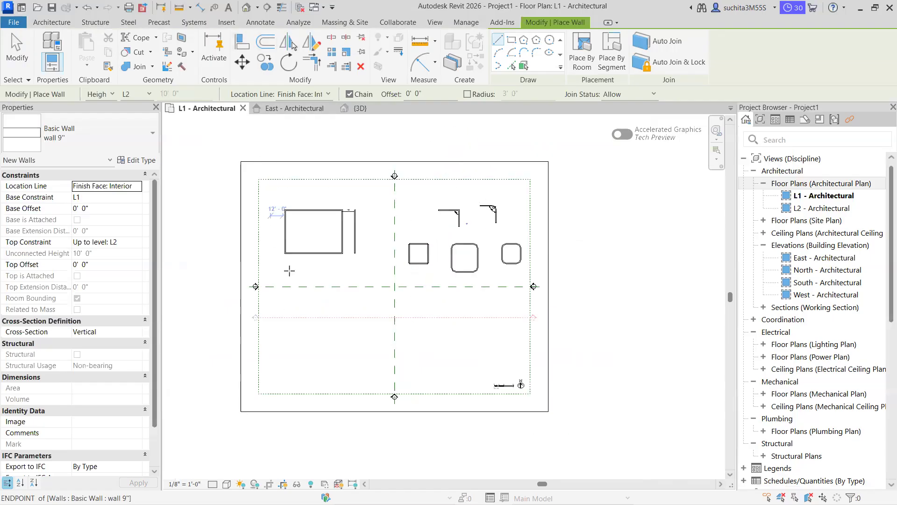
scroll(276, 213, down, 1)
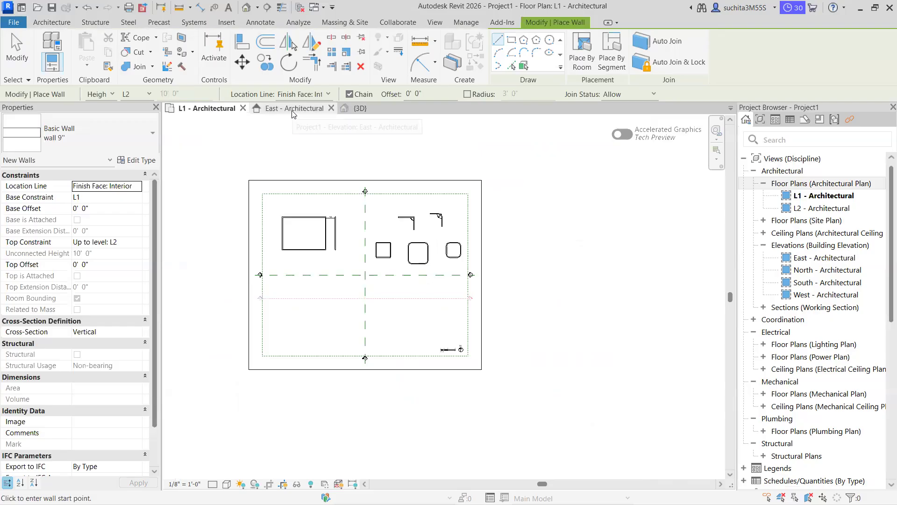
key(Escape)
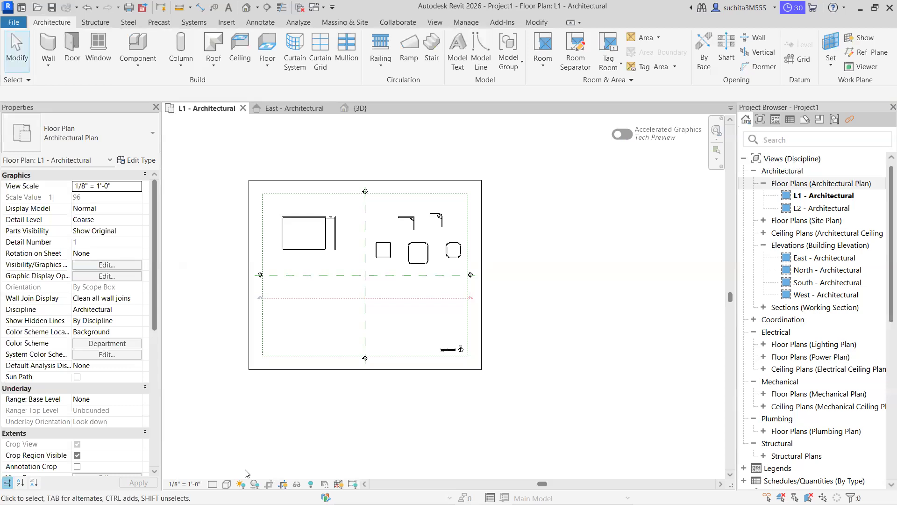
Set the East - Architectural elevation to Fine detail level and Shaded visual style.
click(291, 108)
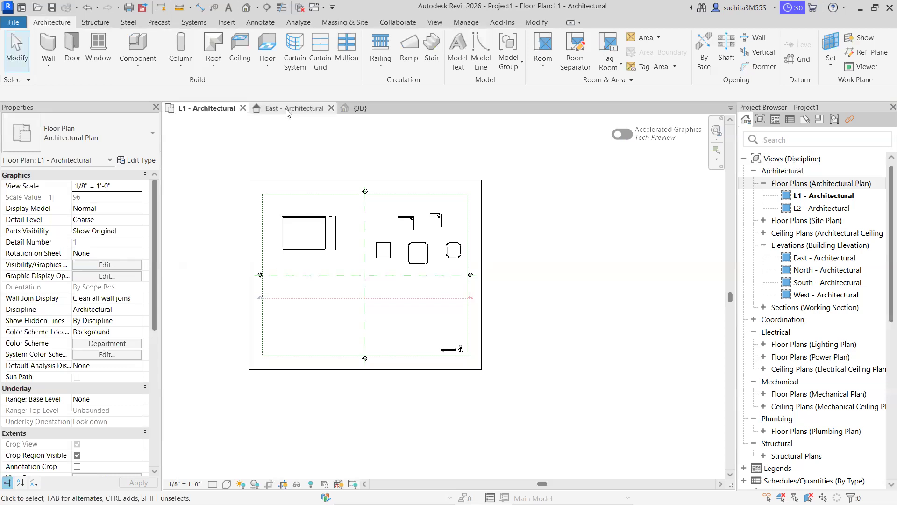
click(213, 484)
click(225, 472)
click(227, 484)
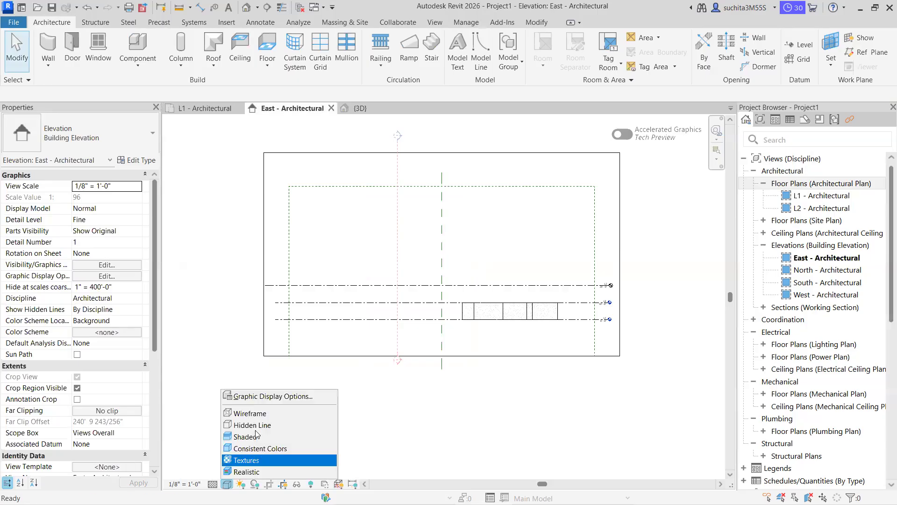
click(255, 436)
scroll(534, 297, up, 4)
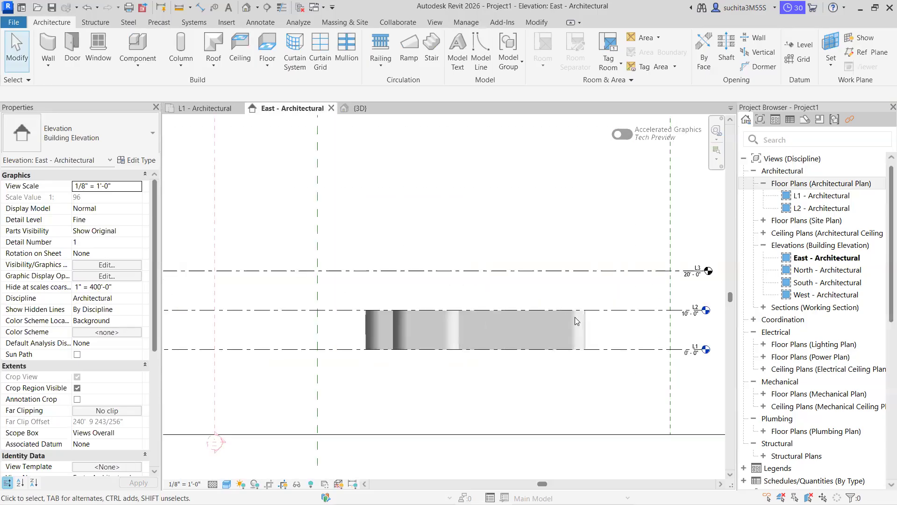
scroll(576, 318, down, 5)
Open the 3D view and set its detail level to Fine.
click(359, 108)
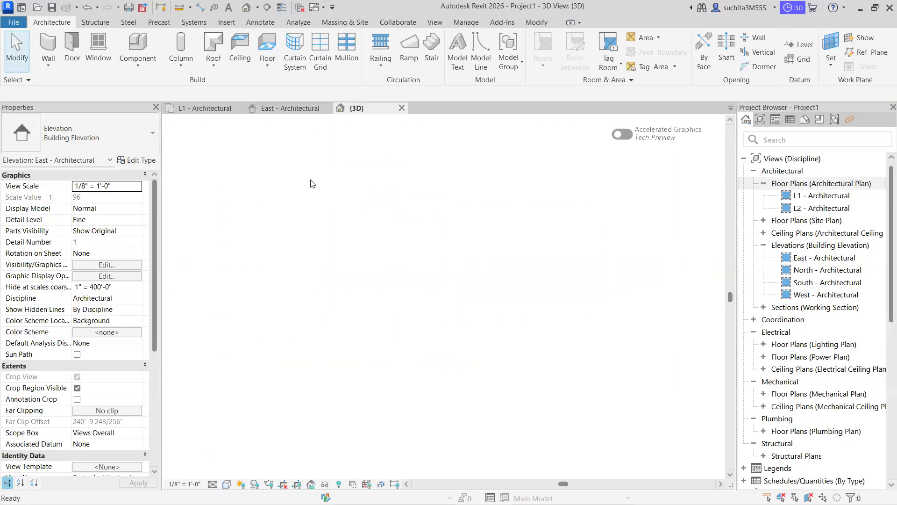
scroll(424, 352, up, 5)
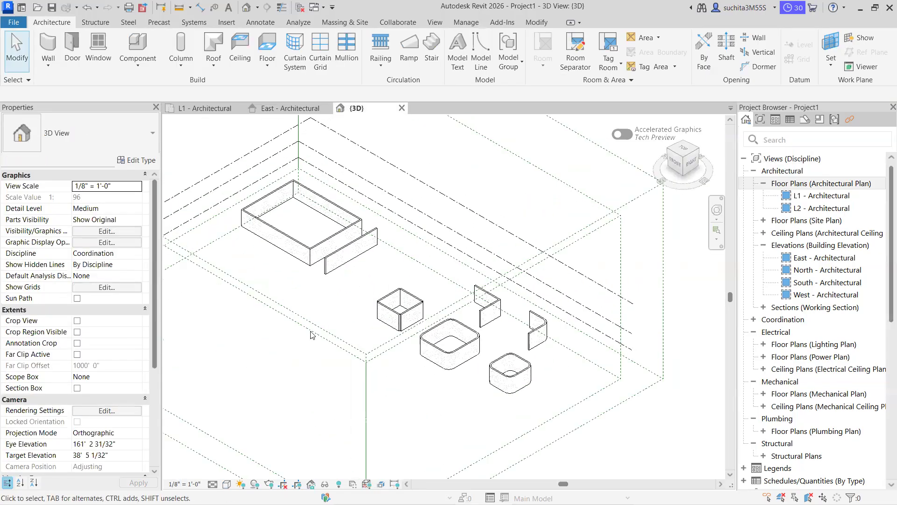
scroll(281, 290, up, 2)
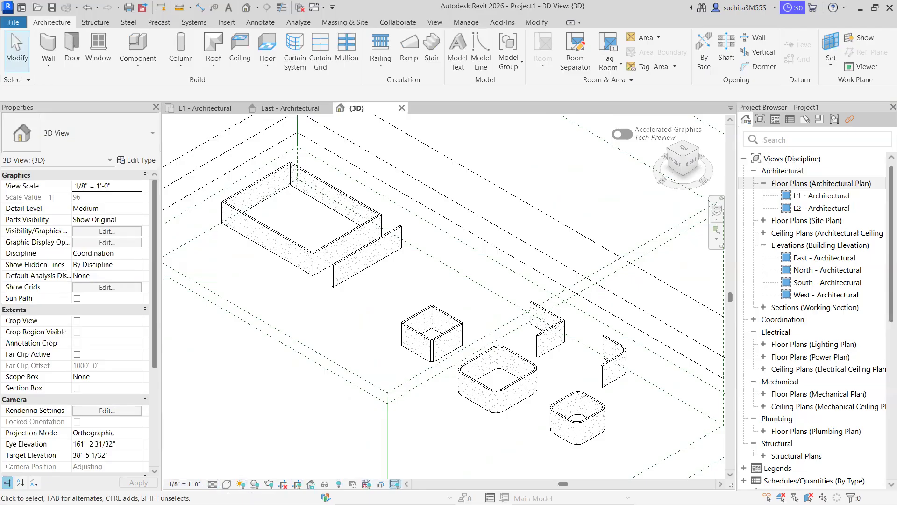
click(185, 483)
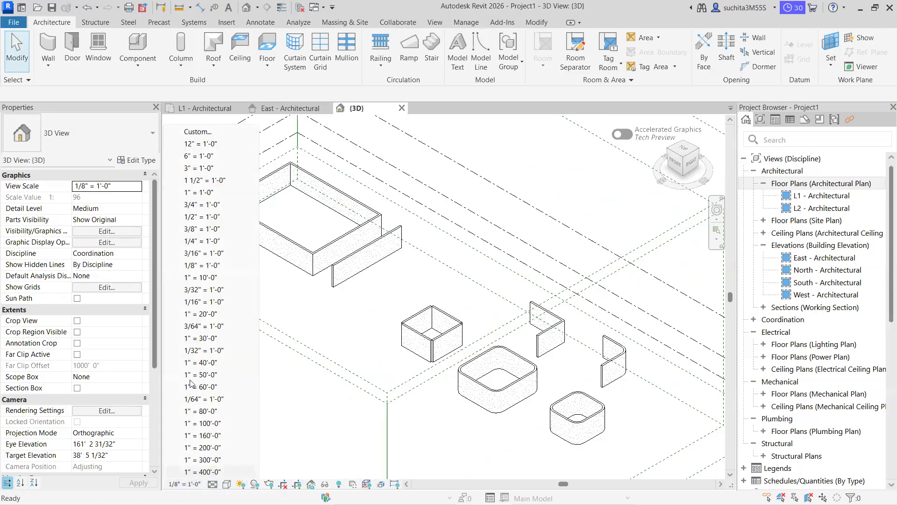
click(213, 484)
click(213, 484)
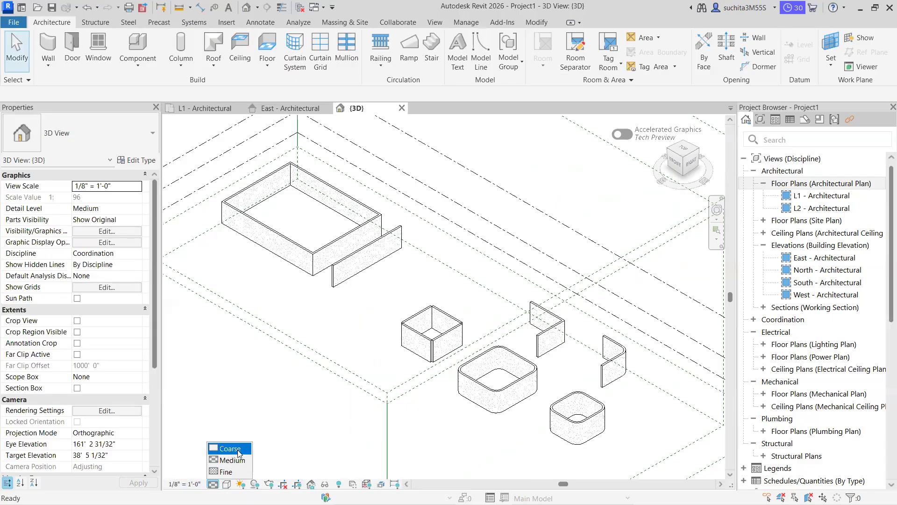
click(229, 472)
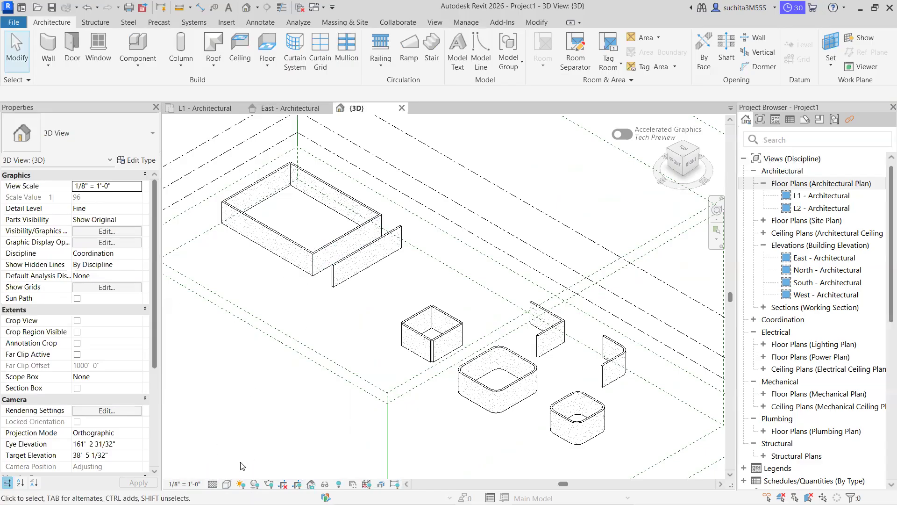
Set the 3D view's visual style to Wireframe and inspect the walls.
click(227, 484)
click(248, 413)
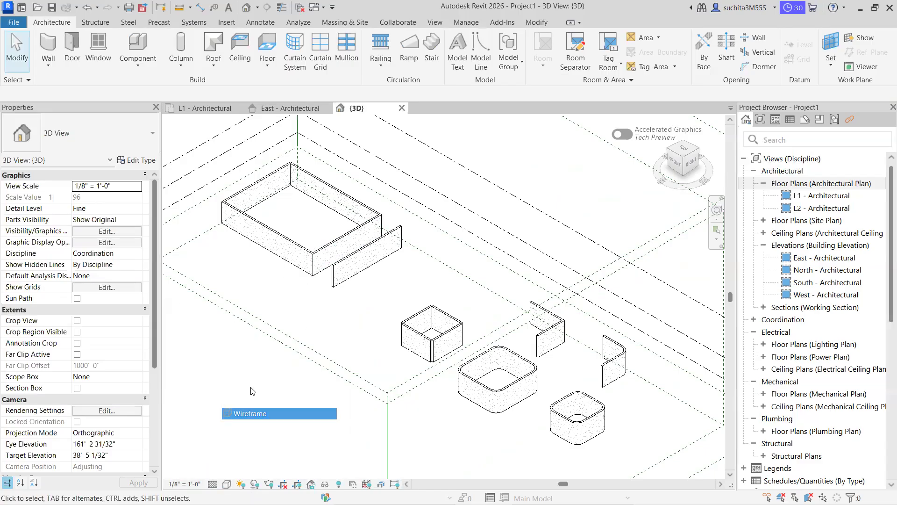
scroll(431, 377, up, 2)
scroll(439, 365, down, 3)
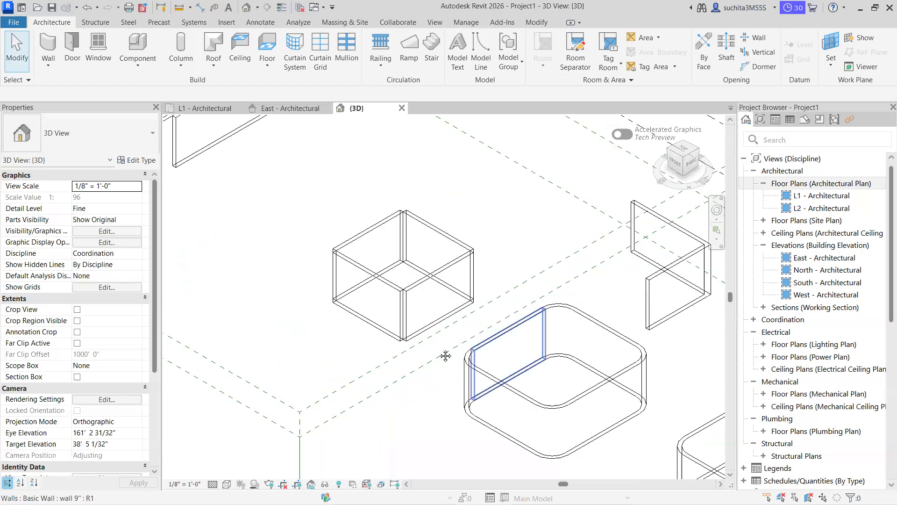
scroll(472, 393, down, 2)
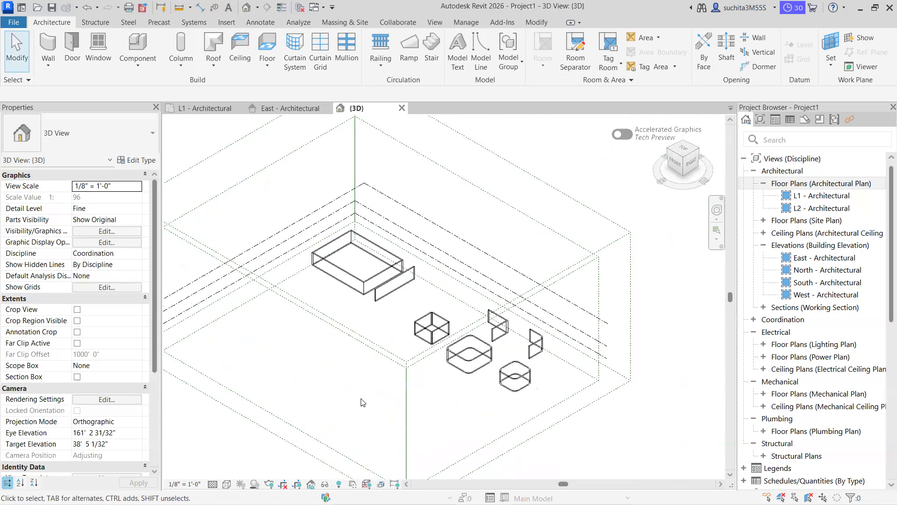
Set the 3D view's visual style to Hidden Line and inspect the walls.
click(226, 484)
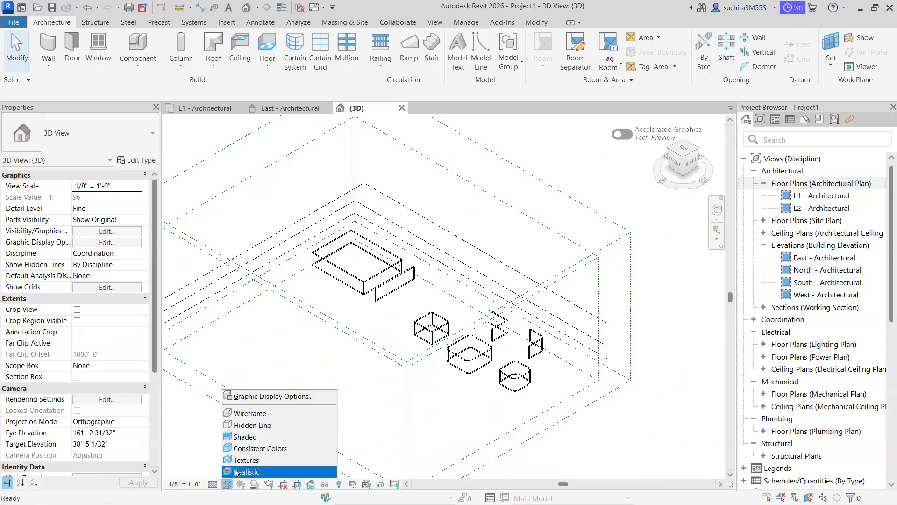
click(248, 423)
scroll(395, 275, up, 2)
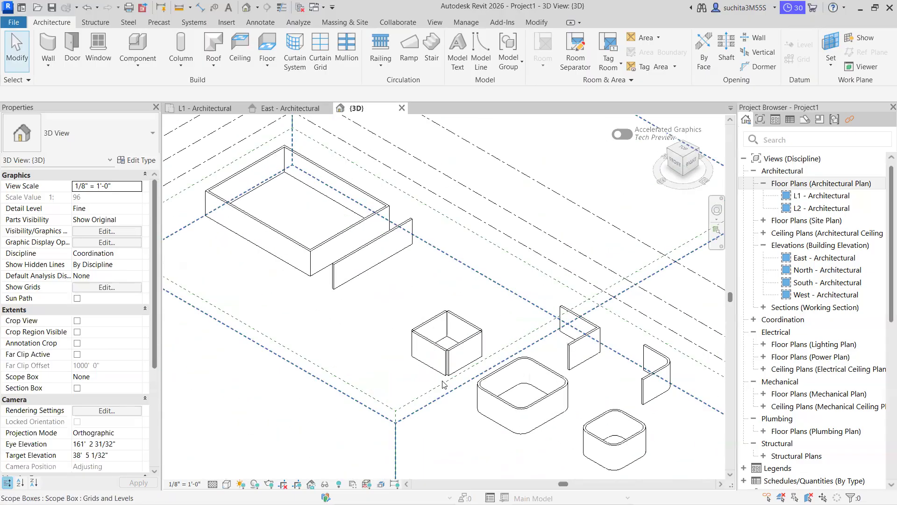
scroll(390, 401, down, 2)
Set the 3D view's visual style to Shaded and inspect the rounded wall enclosures up close.
click(227, 485)
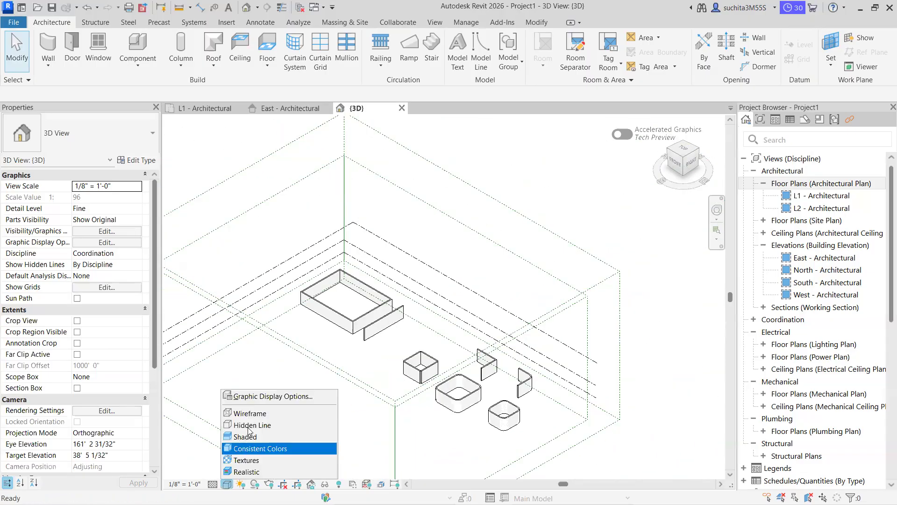
click(251, 437)
scroll(491, 422, up, 6)
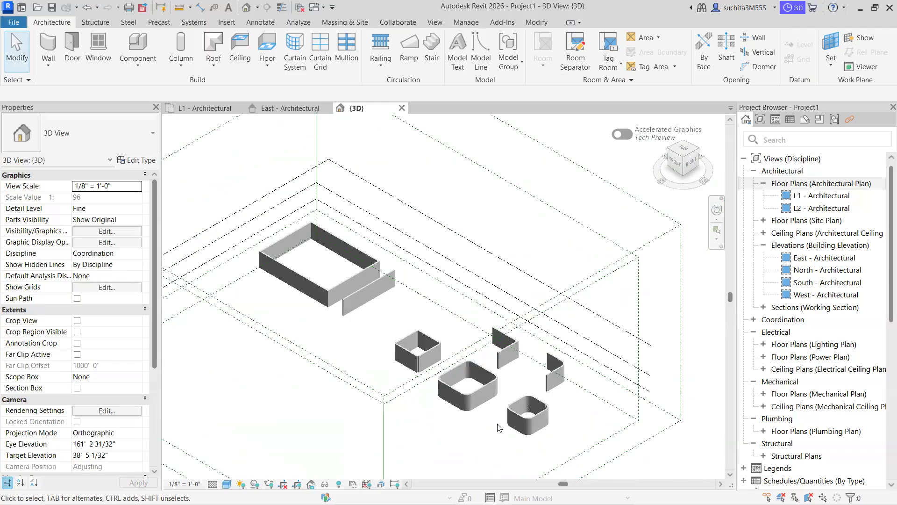
scroll(590, 430, up, 1)
middle_drag(577, 431, 517, 386)
scroll(517, 381, up, 2)
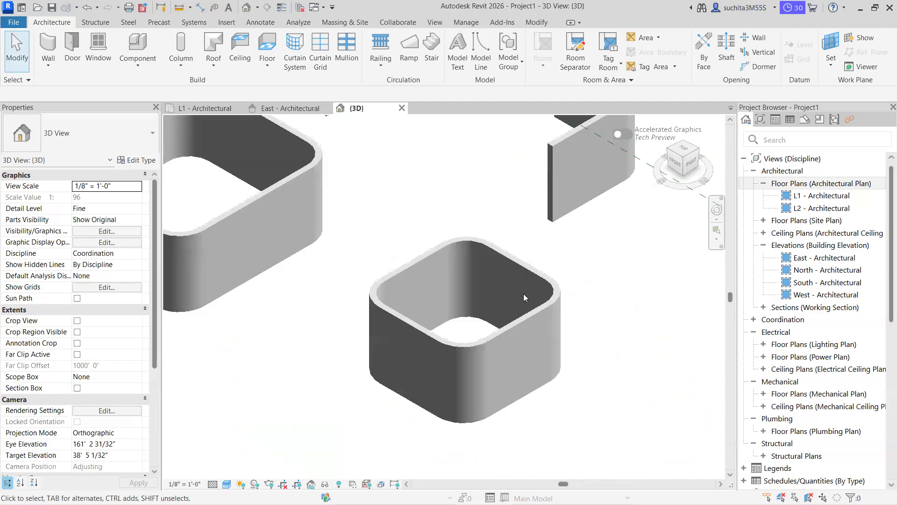
scroll(378, 347, down, 4)
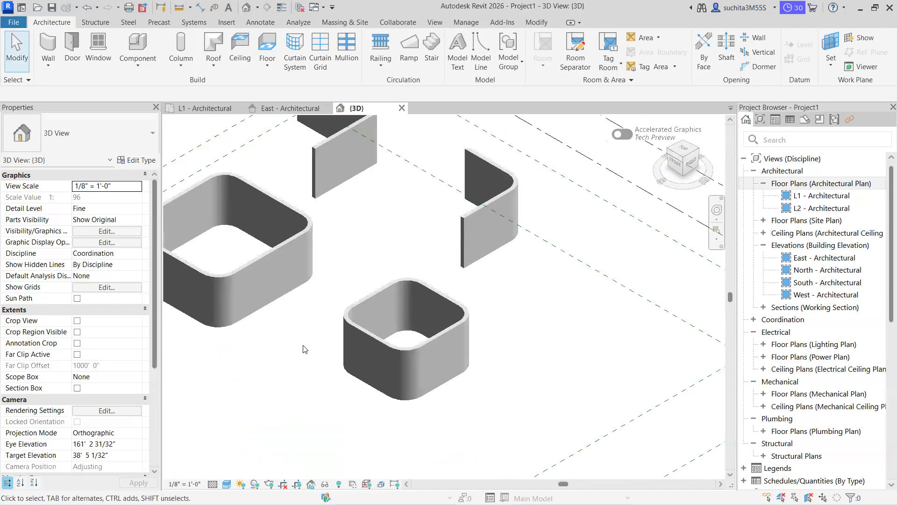
Set the 3D view's visual style to Consistent Colors and inspect the walls.
click(226, 484)
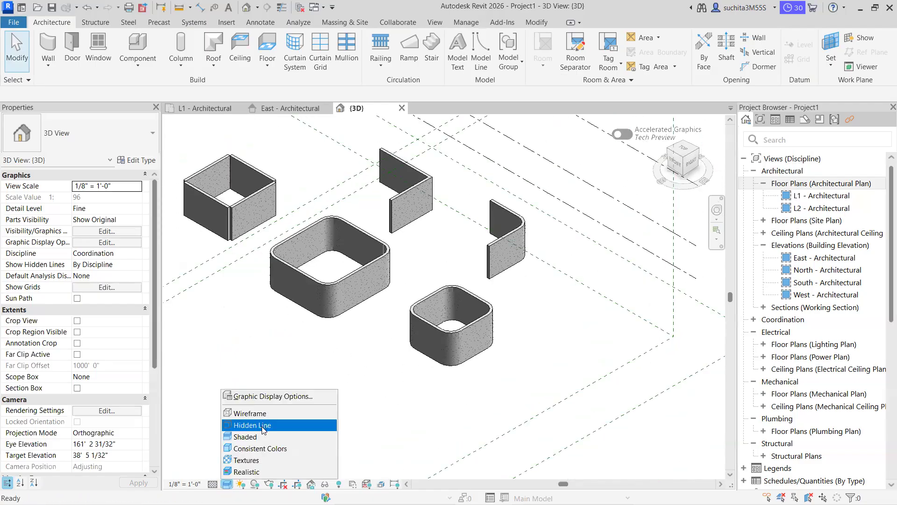
click(261, 449)
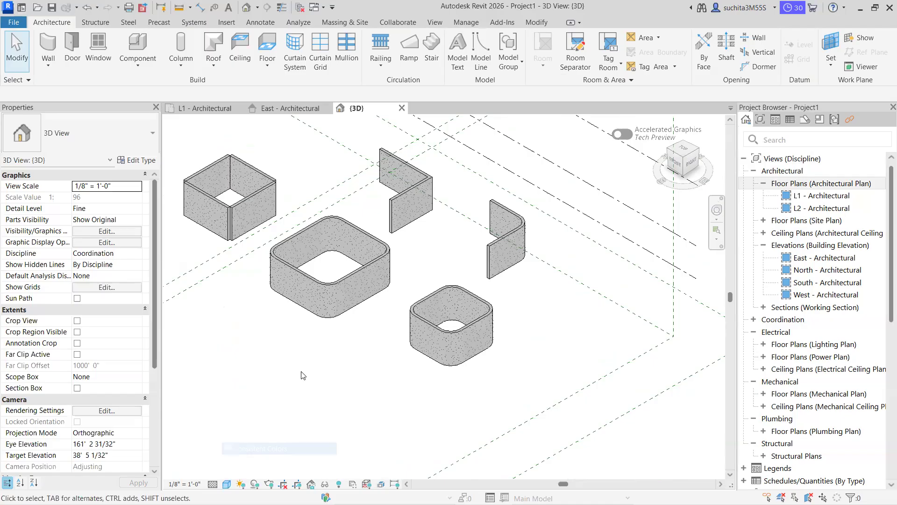
scroll(305, 315, up, 2)
scroll(425, 340, down, 2)
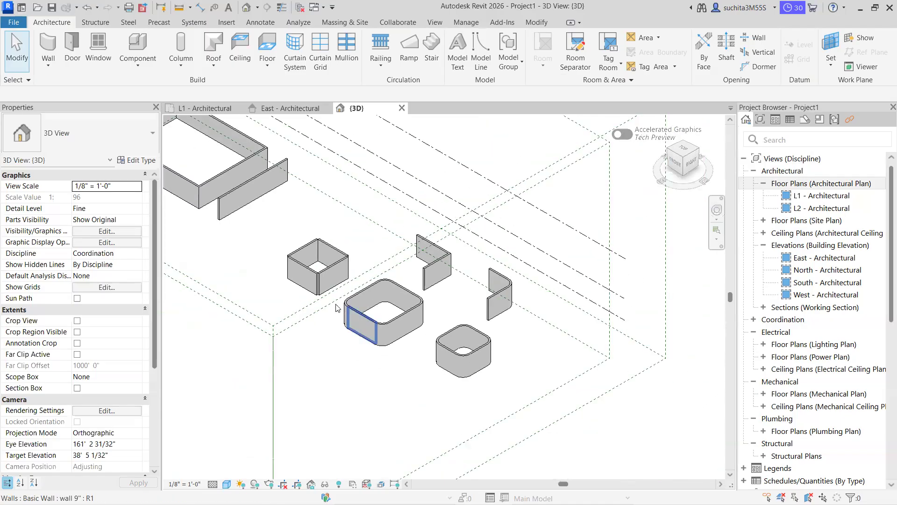
Set the 3D view's visual style to Textures and inspect a rounded wall corner up close.
click(232, 483)
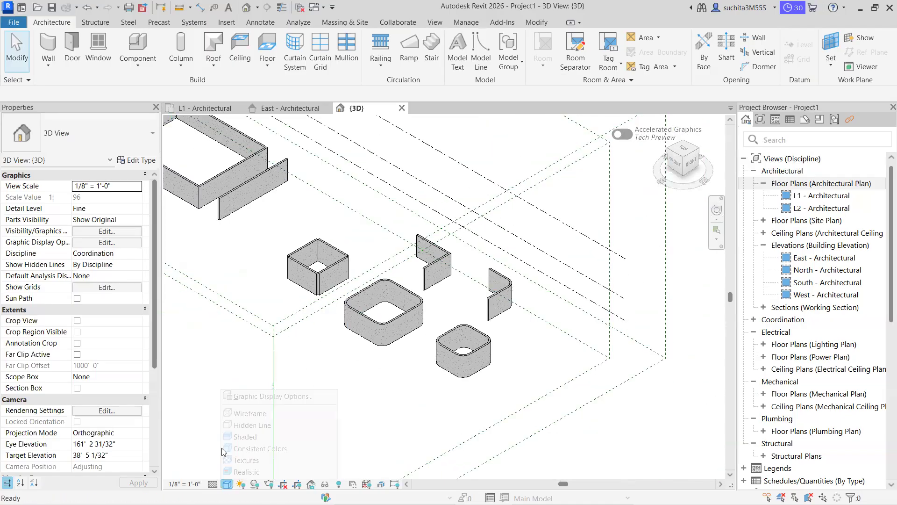
click(256, 460)
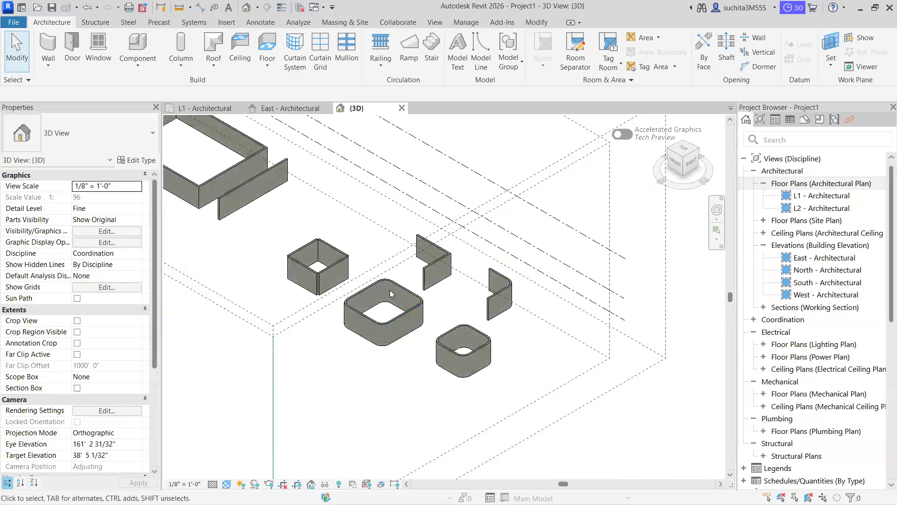
scroll(402, 353, up, 3)
scroll(402, 353, up, 2)
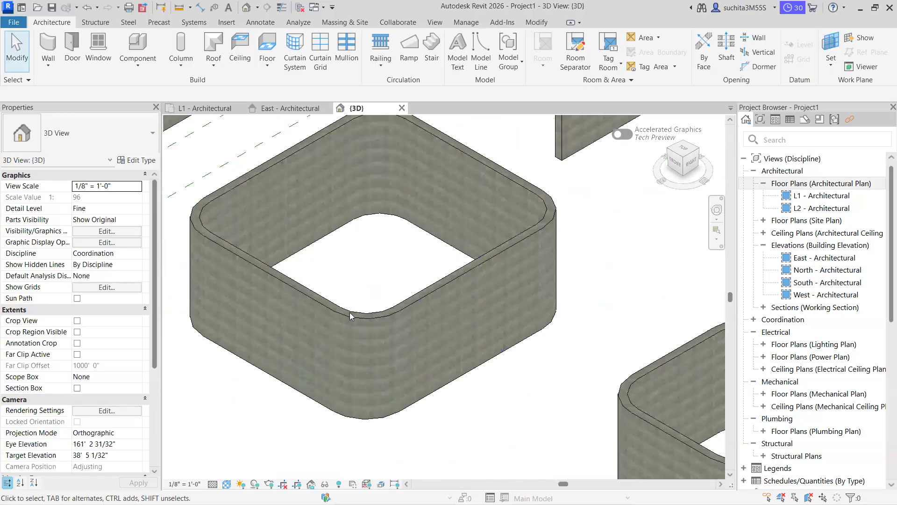
scroll(349, 316, up, 3)
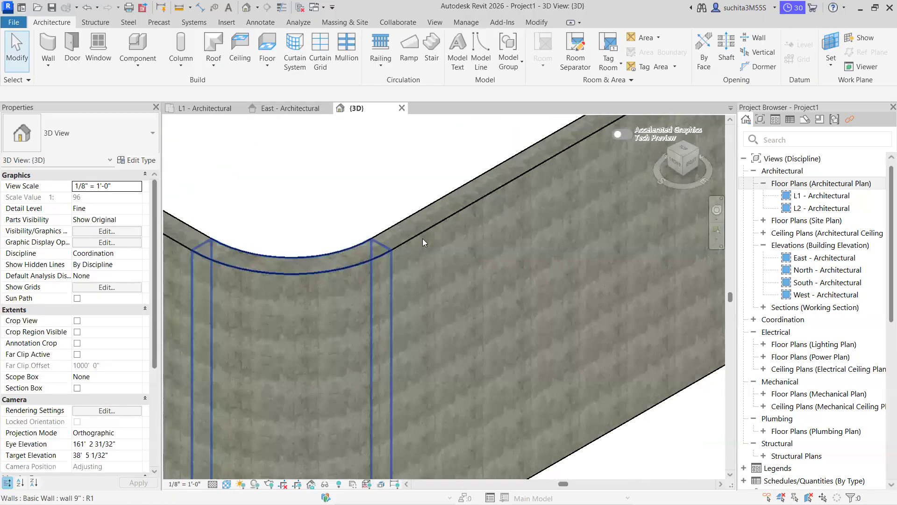
scroll(395, 266, down, 2)
Set the 3D view's visual style to Realistic and inspect the wall surfaces up close.
click(227, 484)
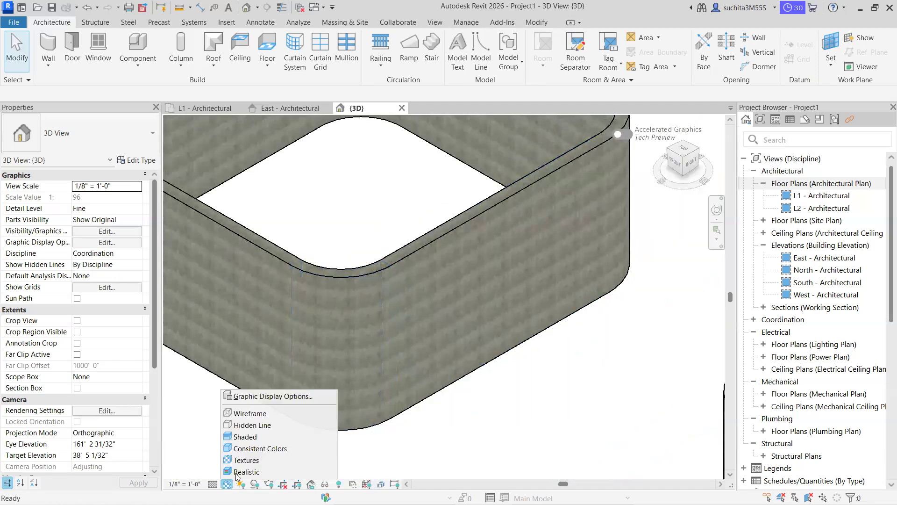
click(253, 473)
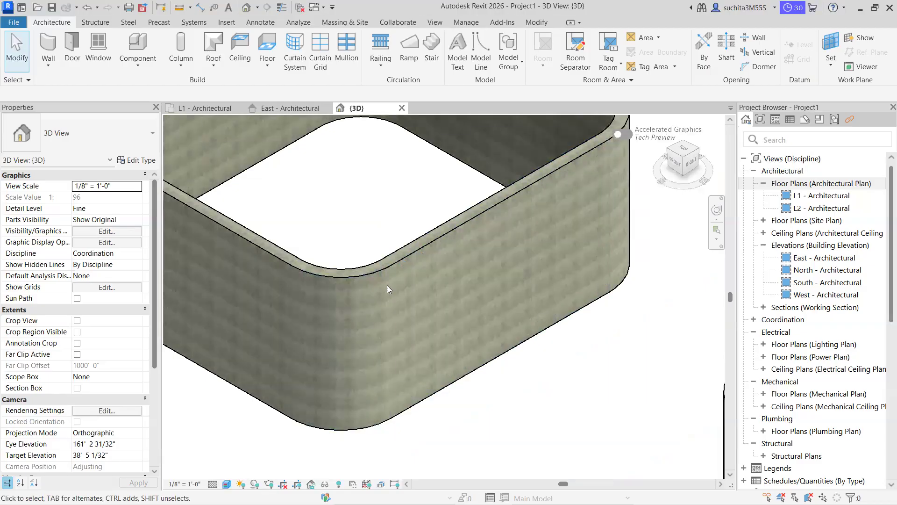
scroll(388, 288, up, 5)
scroll(391, 315, down, 5)
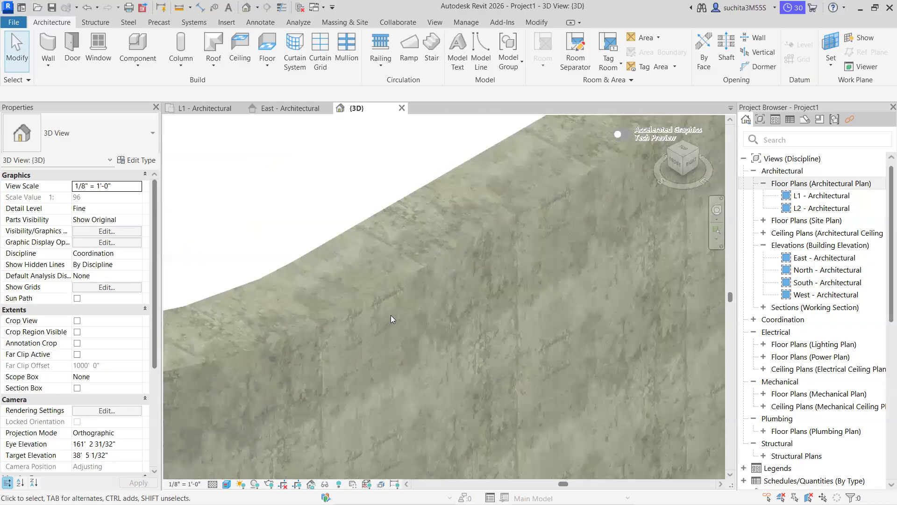
scroll(385, 315, down, 4)
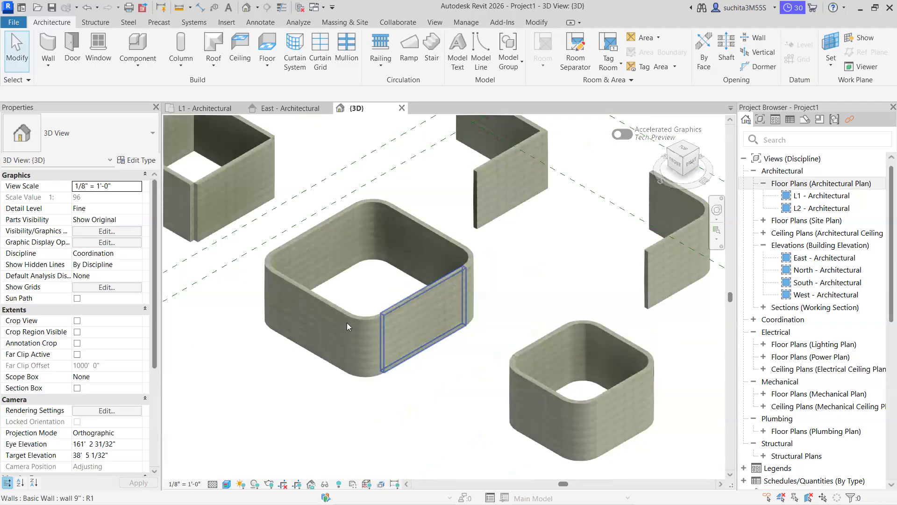
scroll(345, 324, down, 2)
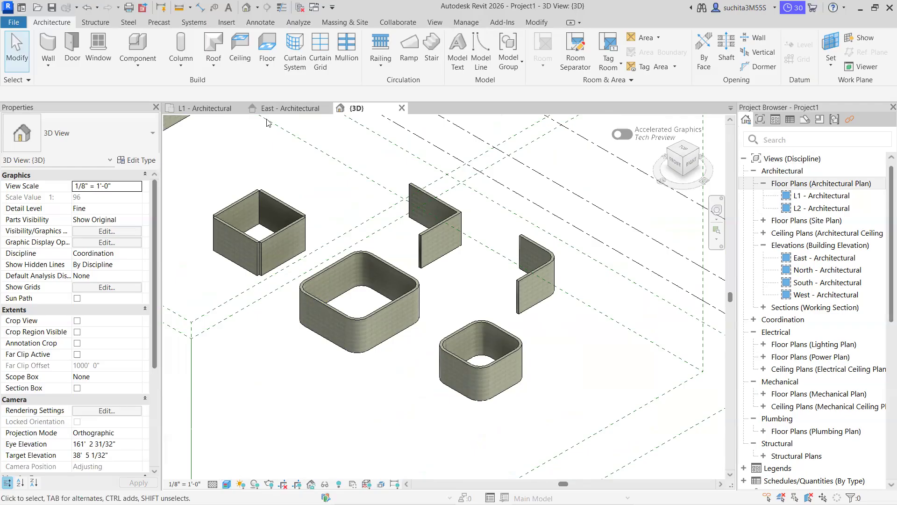
Open the L1 - Architectural plan, select the left wall of the larger rounded enclosure and review its instance properties.
click(211, 110)
scroll(468, 261, down, 3)
scroll(498, 265, up, 8)
scroll(500, 263, up, 1)
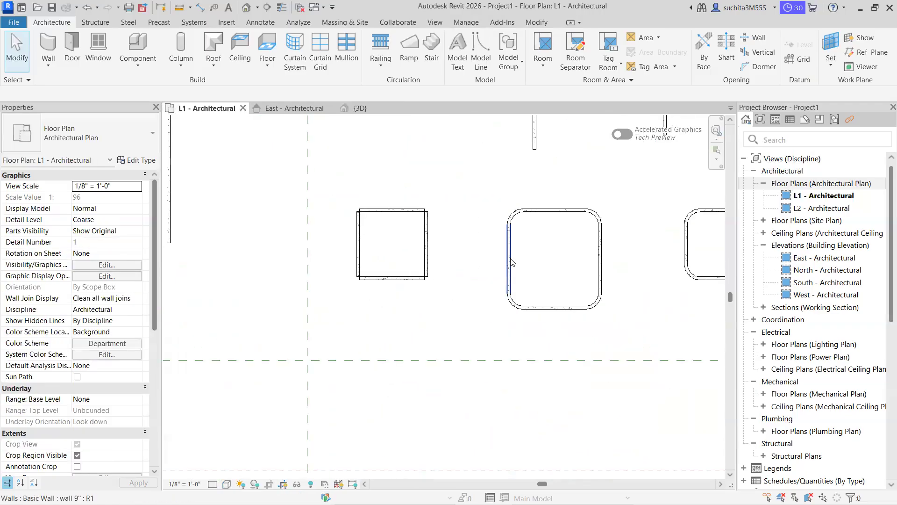
click(510, 258)
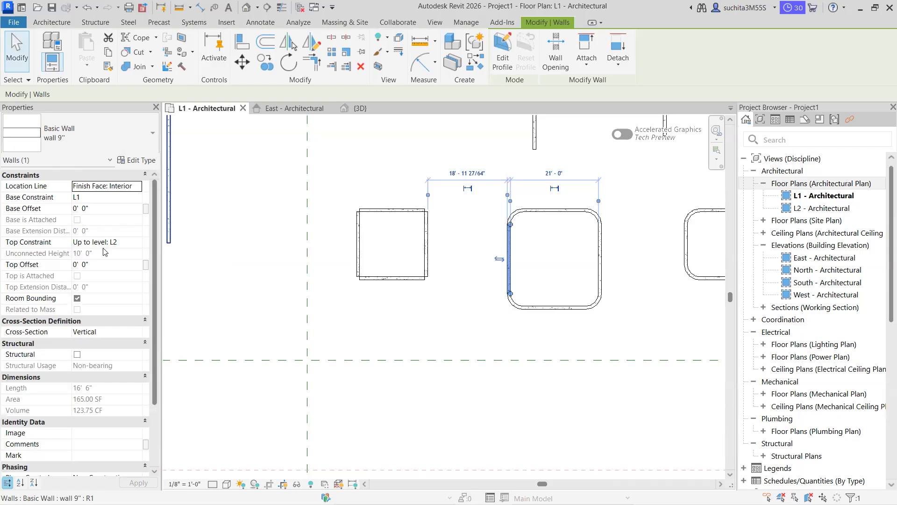
scroll(86, 329, down, 3)
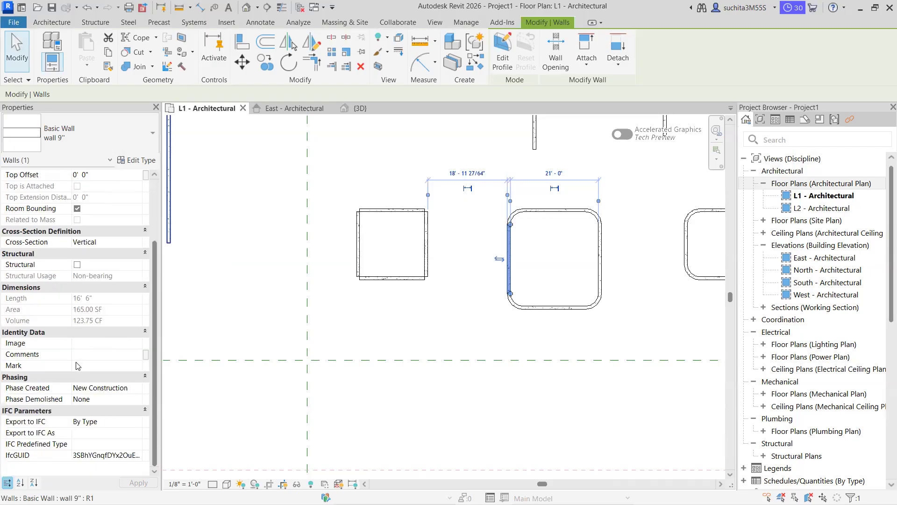
scroll(126, 327, up, 3)
scroll(199, 301, up, 1)
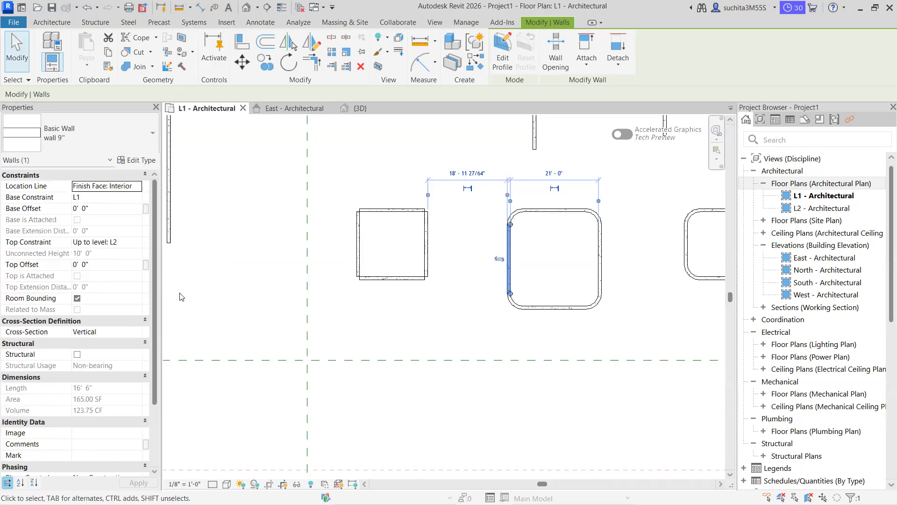
Open the layer structure of the wall 9" type and bring up the Material Browser for its Structure layer.
click(132, 161)
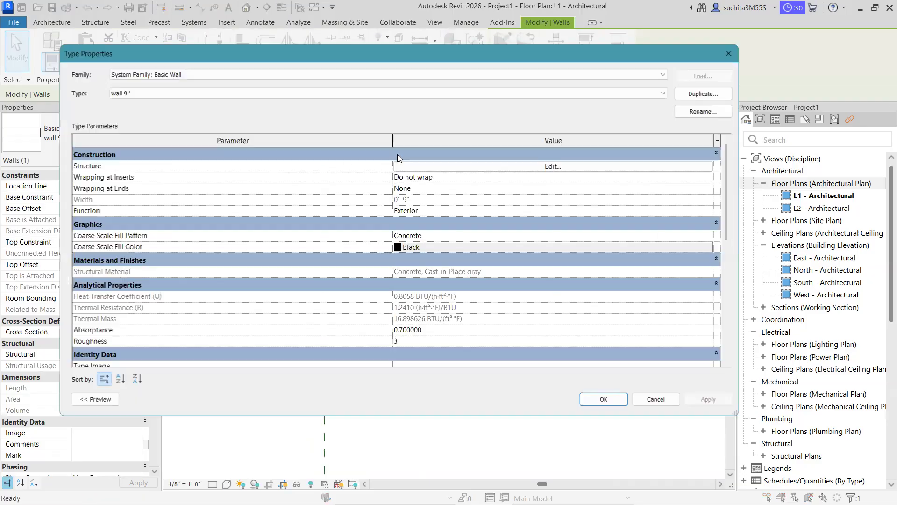
click(551, 167)
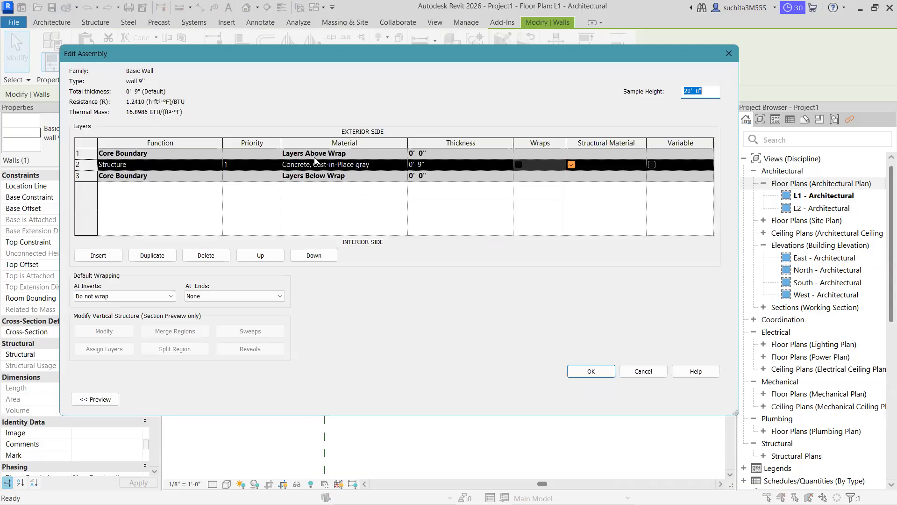
click(346, 146)
click(402, 165)
click(403, 165)
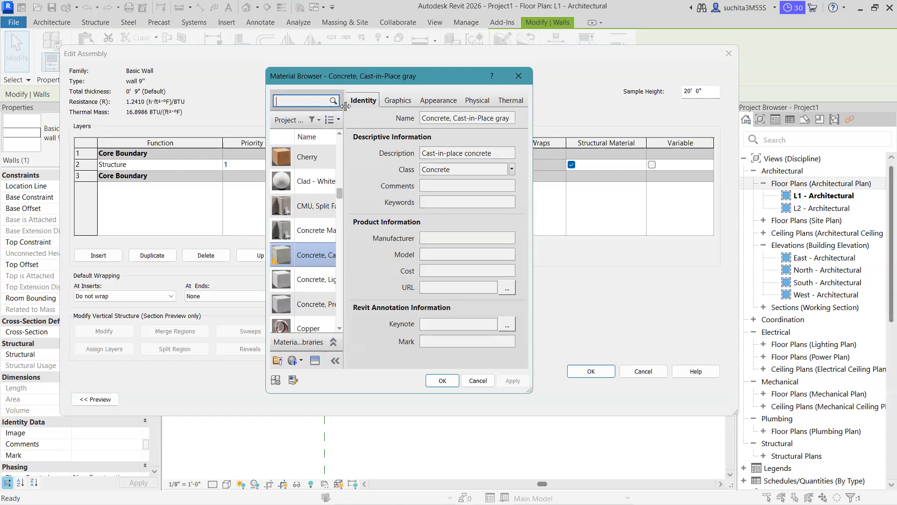
Enlarge and reposition the Material Browser to show full material names and properties, with the list at its beginning.
drag(343, 108, 386, 108)
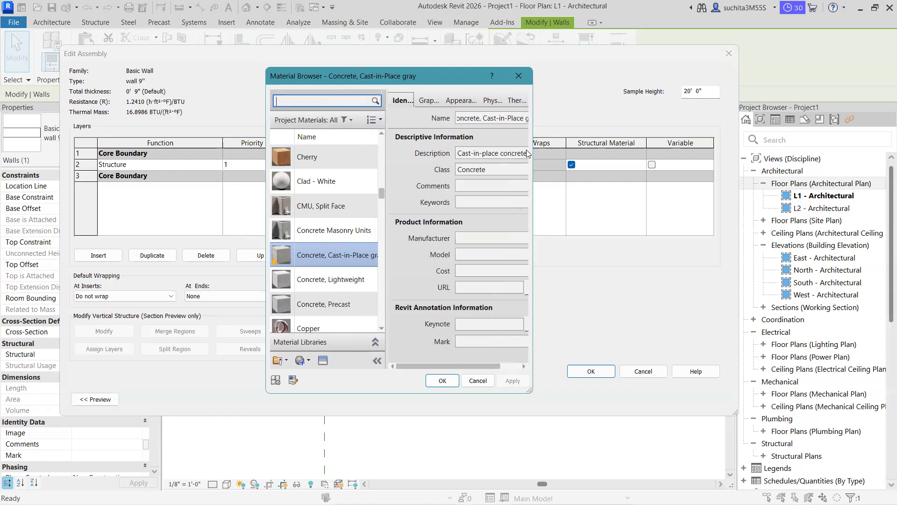
drag(533, 148, 555, 111)
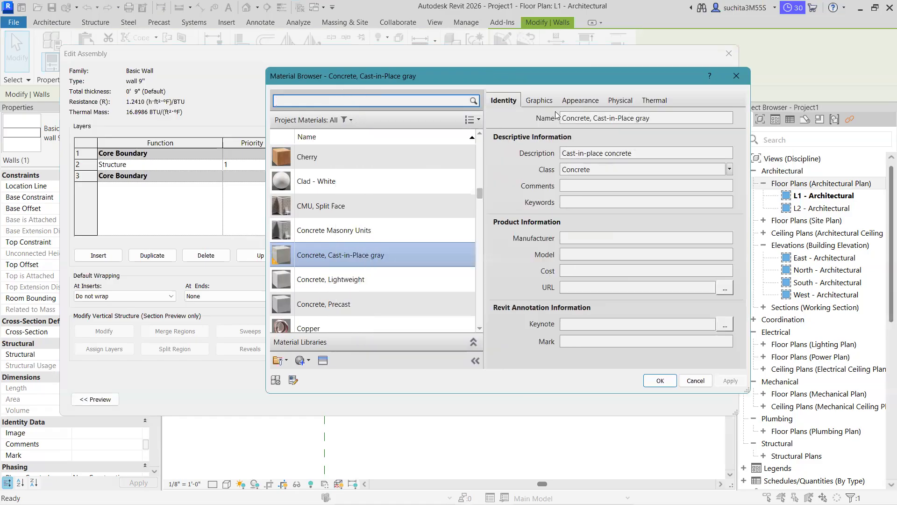
drag(522, 79, 420, 56)
scroll(222, 187, up, 10)
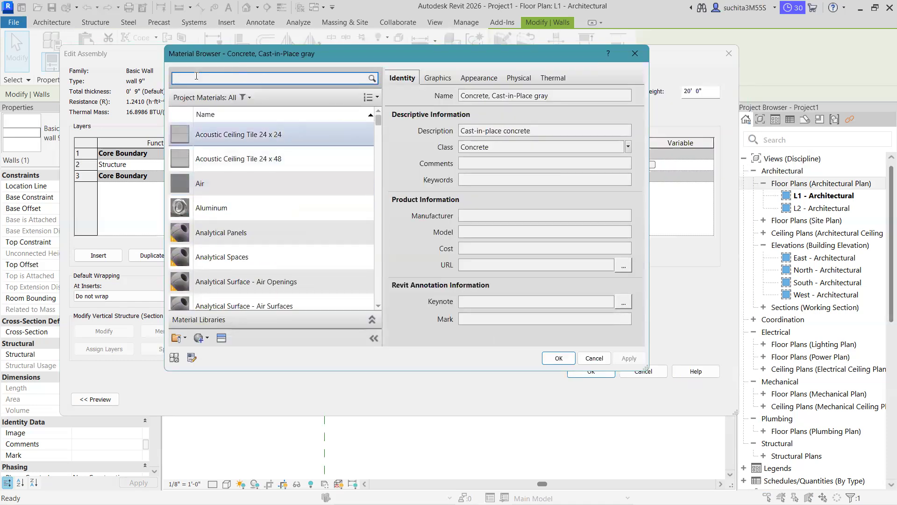
Filter the project materials to Masonry, show larger thumbnails and assign CMU, Split Face to the wall's Structure layer.
click(245, 98)
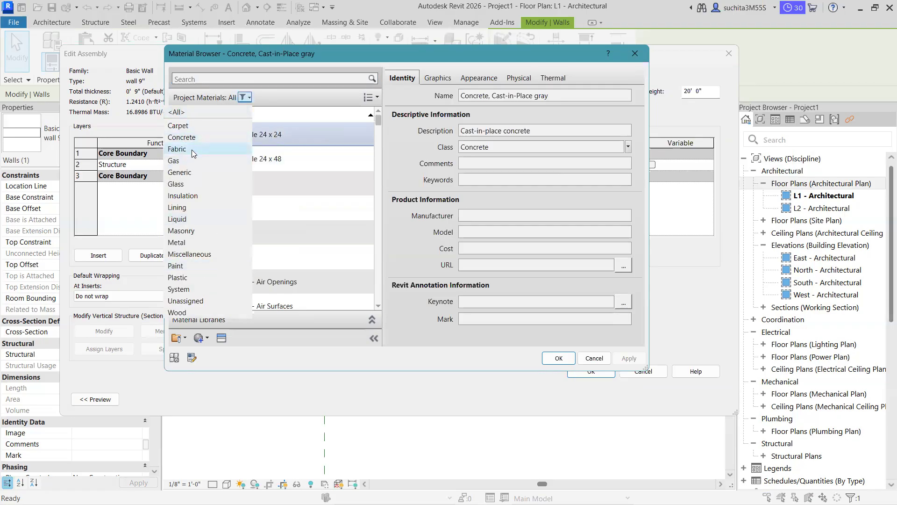
click(196, 231)
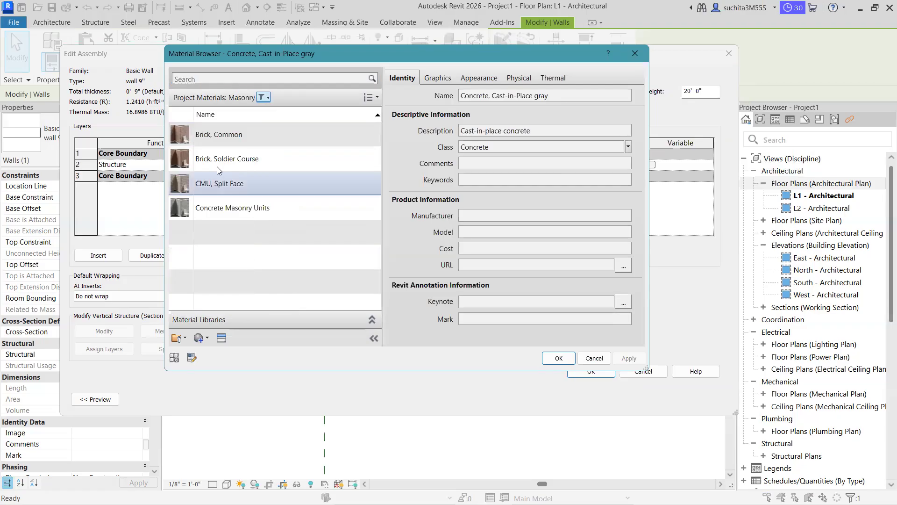
click(374, 98)
click(397, 293)
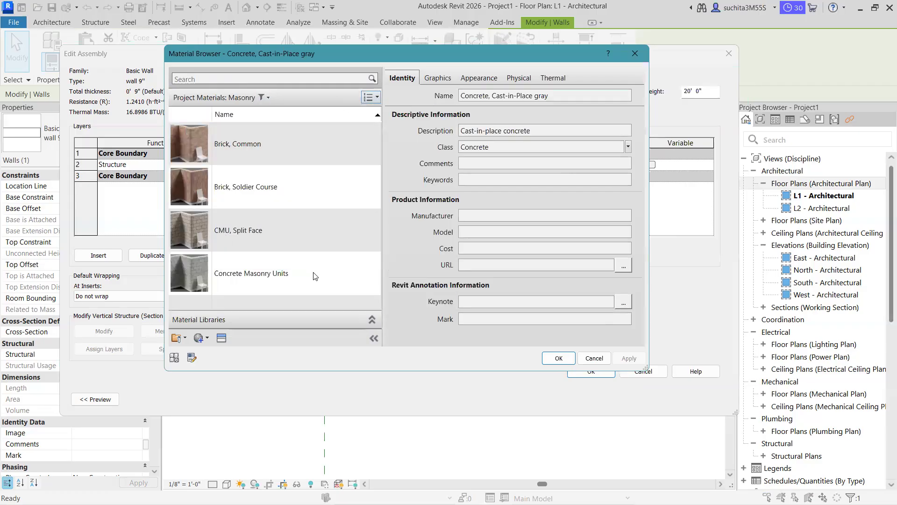
double_click(193, 234)
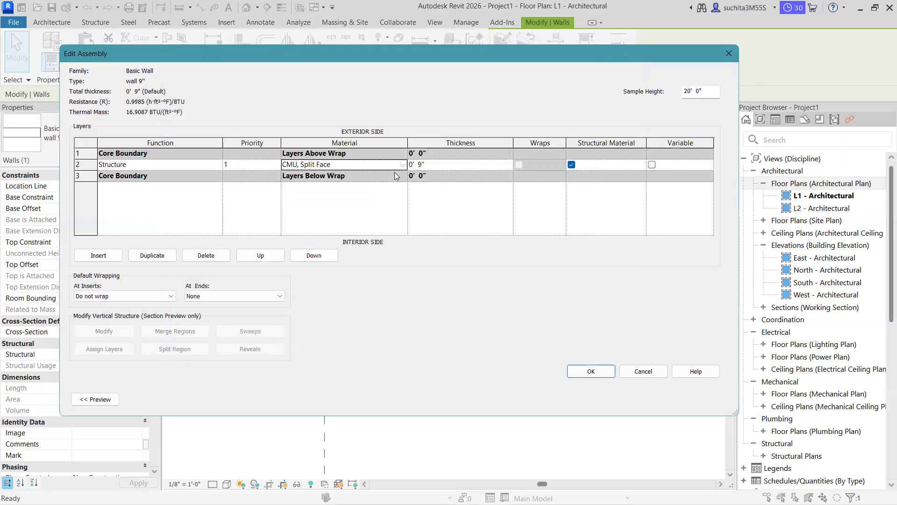
Set the image texture sample width of the CMU, Split Face material's appearance to 10' and apply the material change.
click(403, 165)
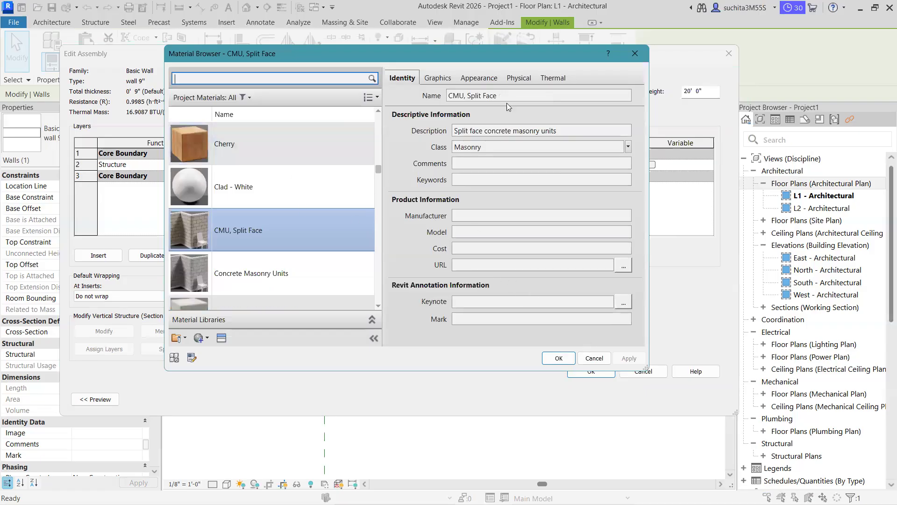
click(478, 77)
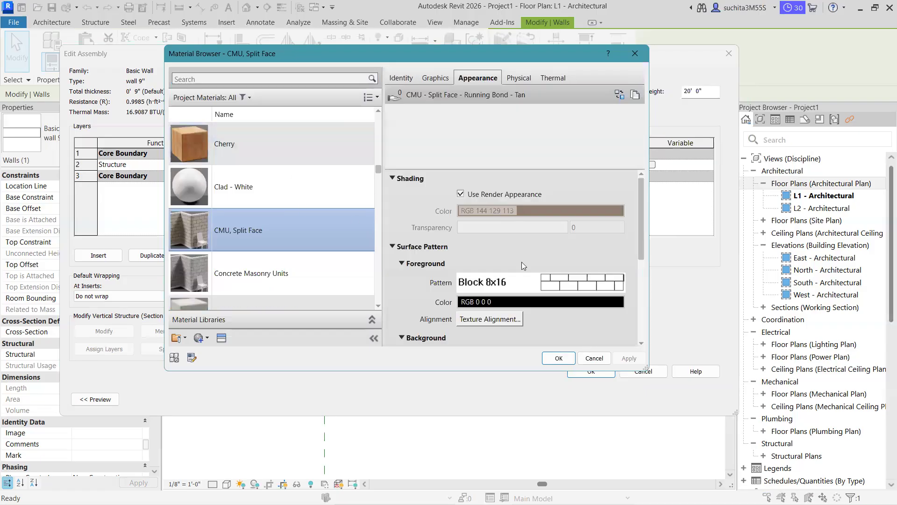
click(497, 220)
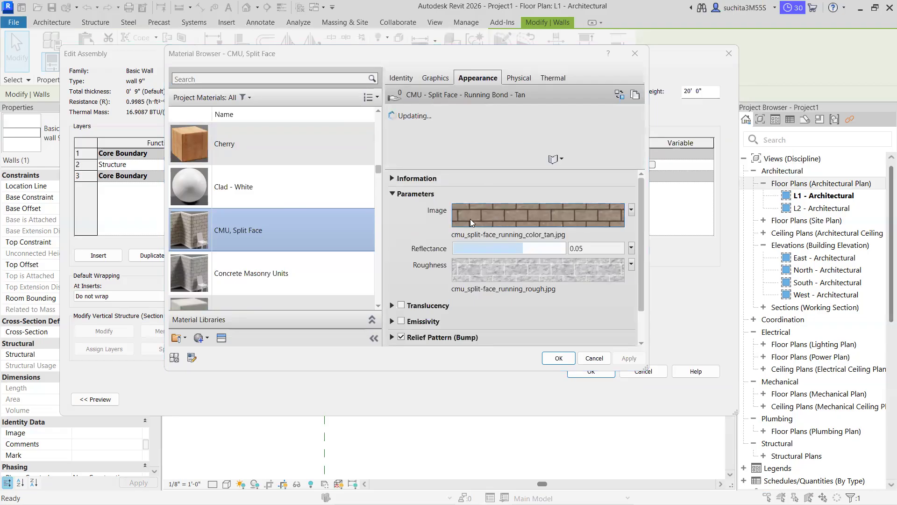
drag(352, 242, 348, 286)
double_click(261, 264)
text(10)
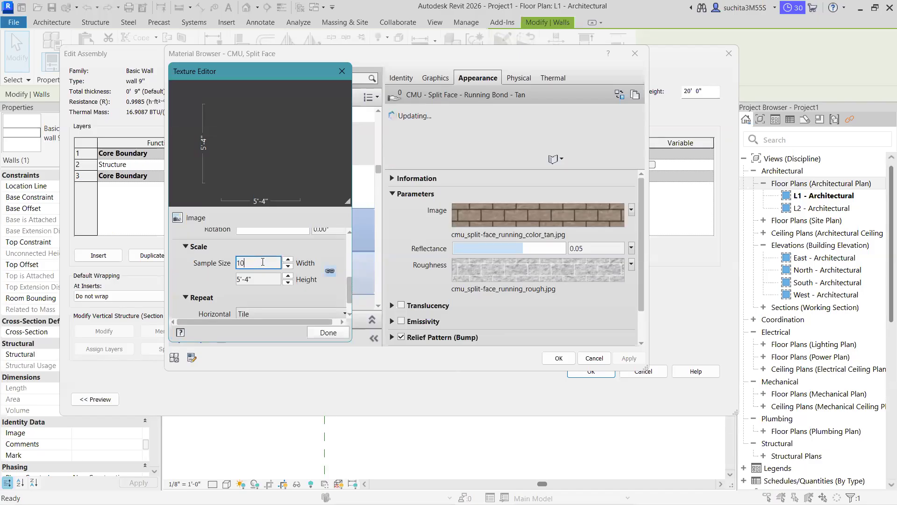
text(')
key(Return)
click(329, 333)
click(620, 360)
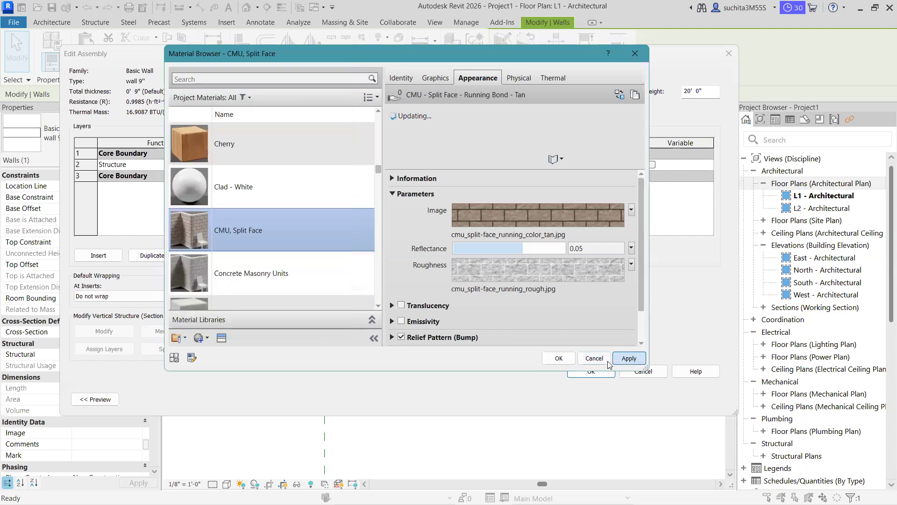
click(561, 358)
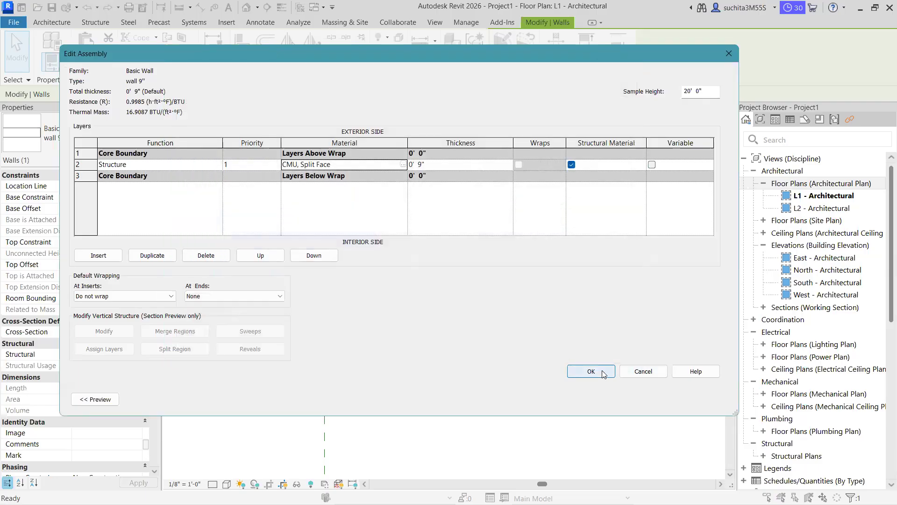
Accept the wall 9" type's layer structure and type properties, and deselect the wall.
click(601, 372)
click(587, 400)
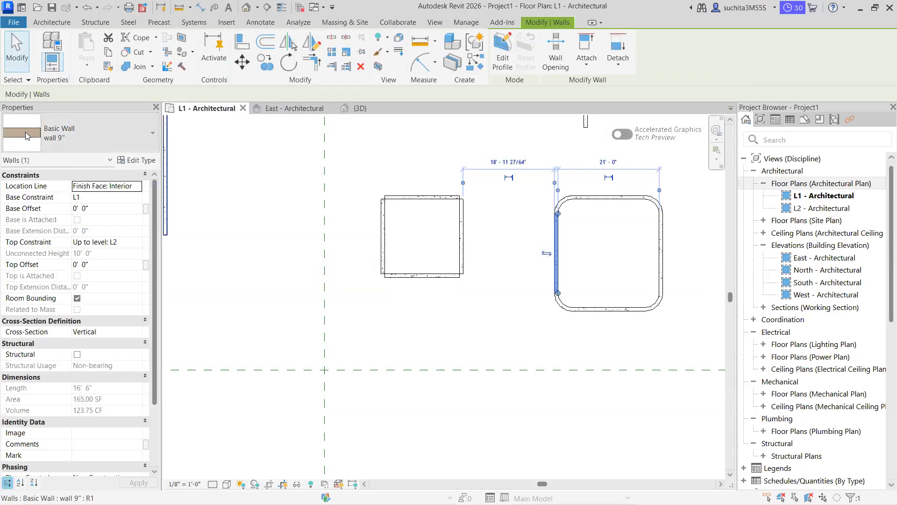
click(274, 252)
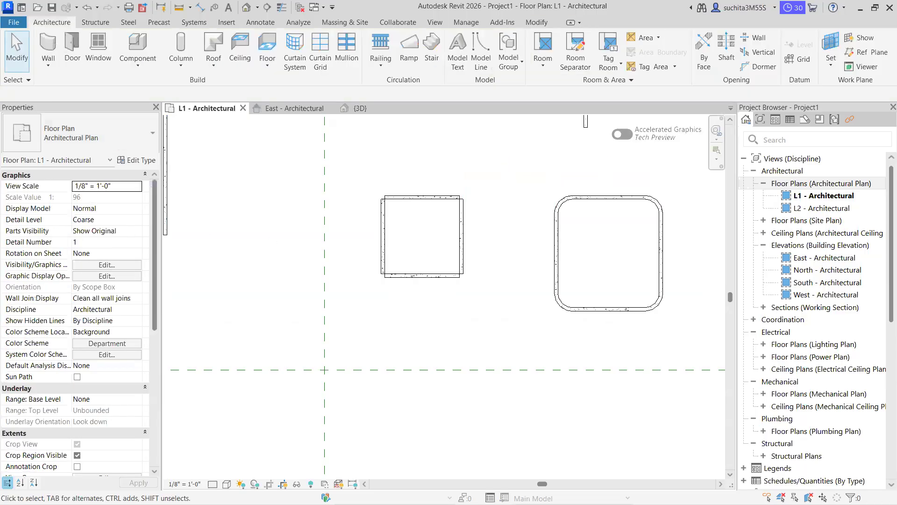
Examine the block texture on the straight and curved walls of the rounded enclosures in the 3D view.
click(370, 113)
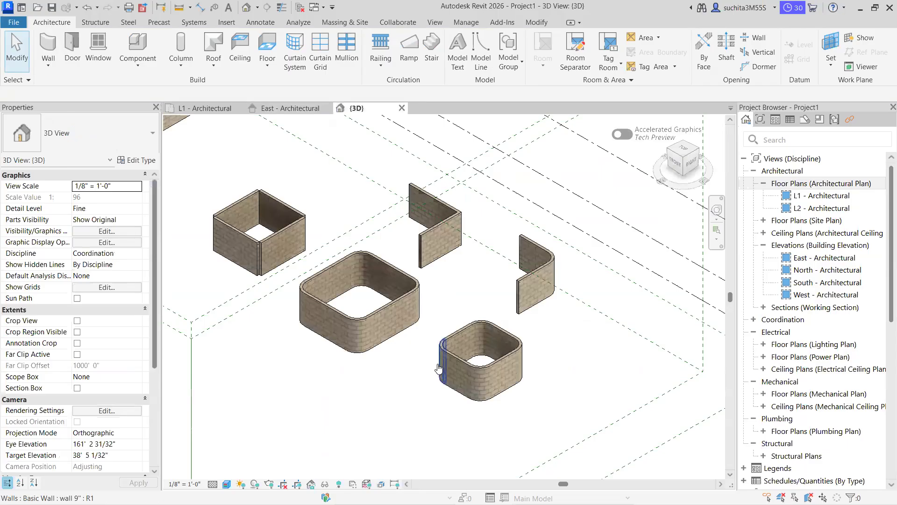
scroll(425, 361, up, 4)
scroll(302, 319, up, 2)
middle_drag(311, 318, 406, 364)
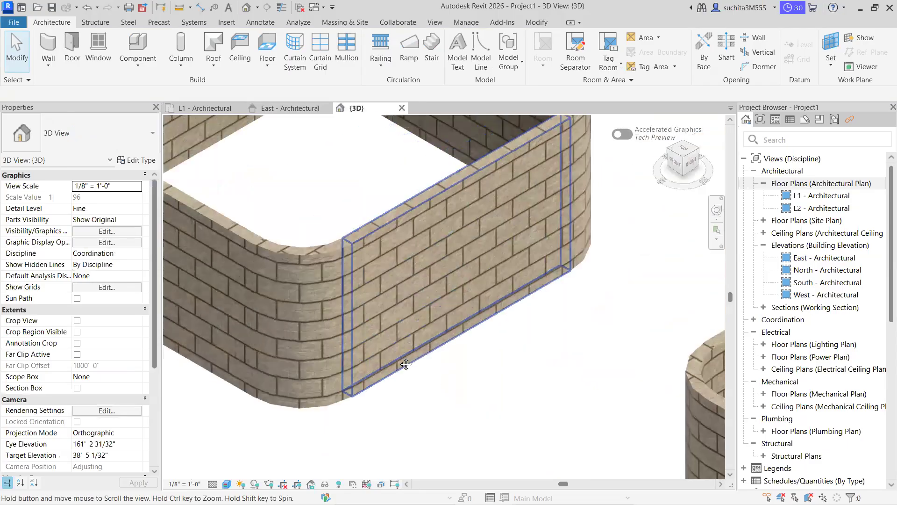
scroll(376, 350, down, 3)
middle_drag(534, 410, 395, 367)
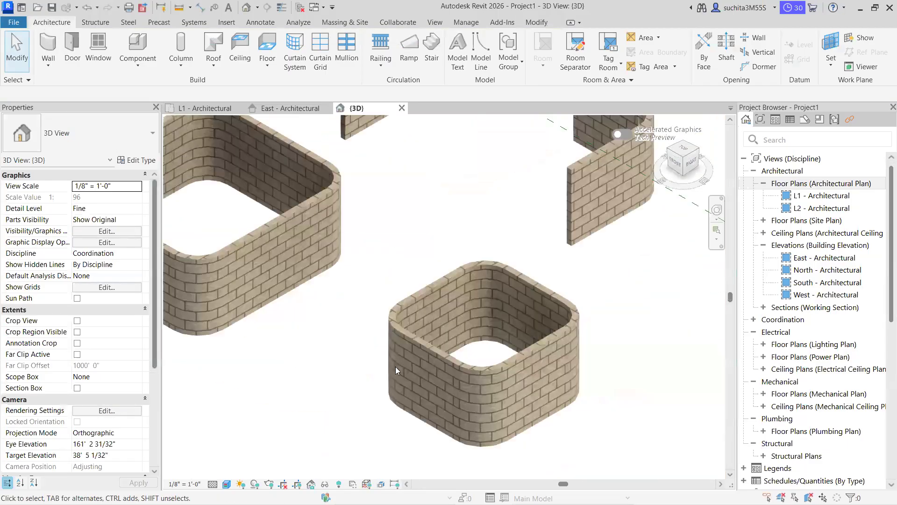
scroll(504, 385, up, 6)
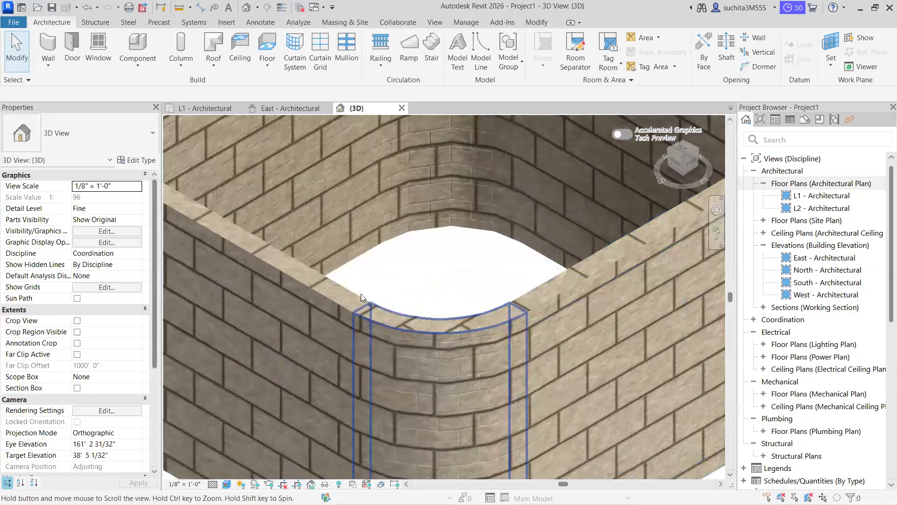
scroll(360, 293, down, 4)
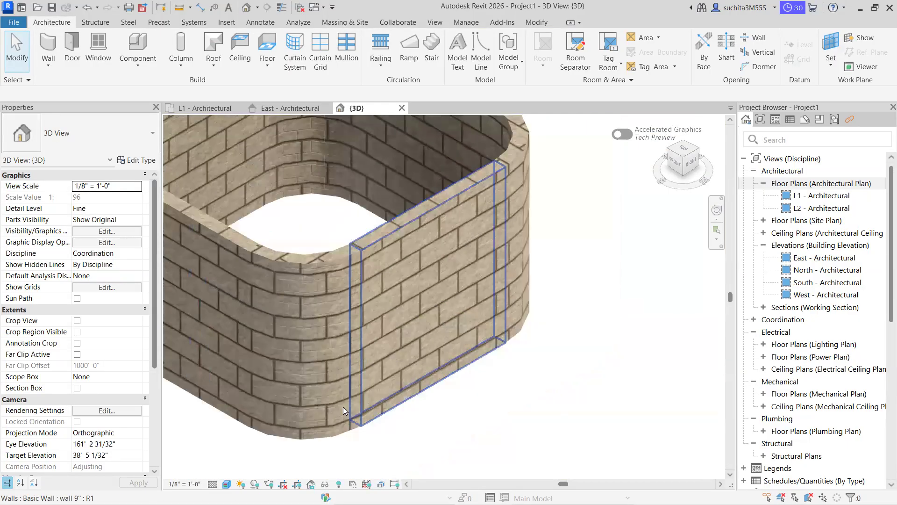
scroll(343, 410, down, 3)
Compare the smaller rounded enclosure in the Wireframe, Hidden Line and Consistent Colors visual styles.
click(227, 483)
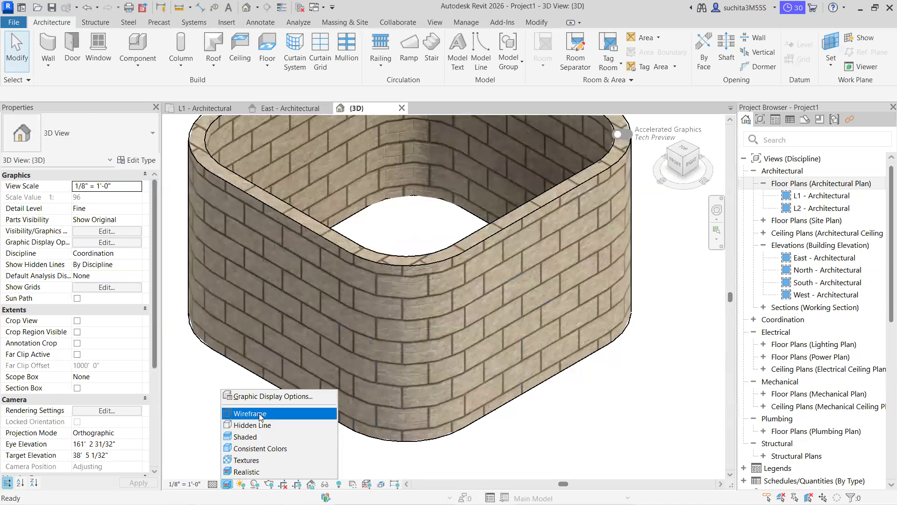
click(258, 413)
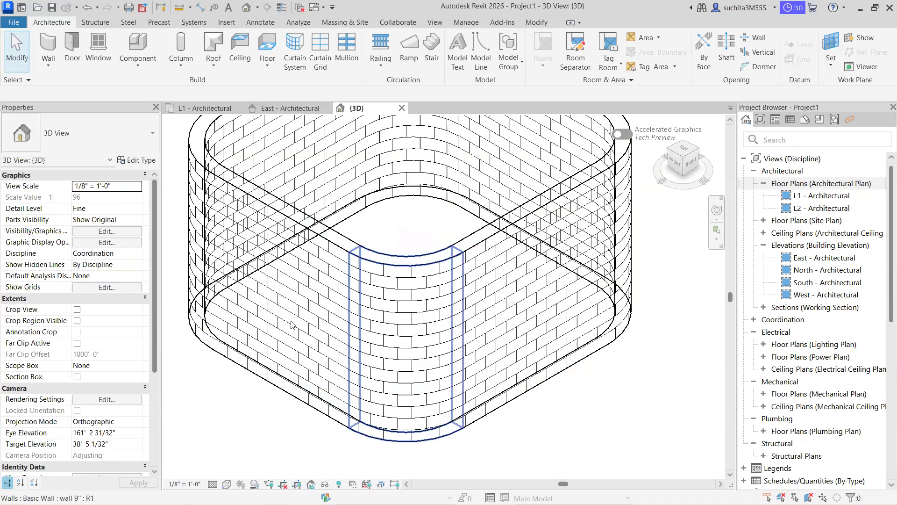
click(228, 483)
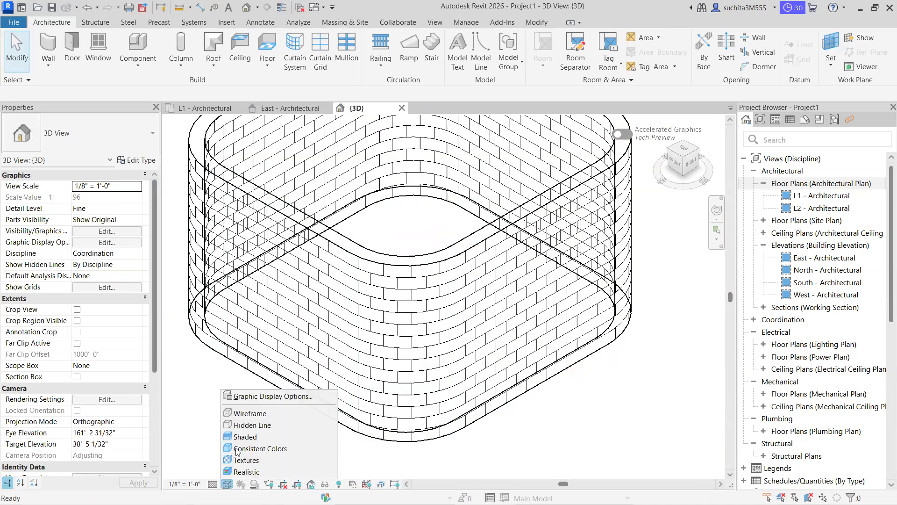
click(260, 425)
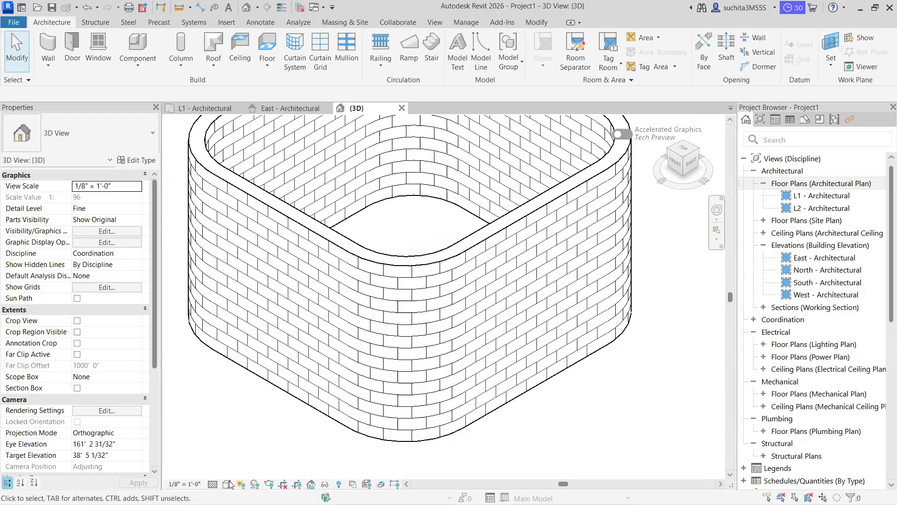
click(228, 483)
click(260, 447)
click(227, 483)
click(260, 448)
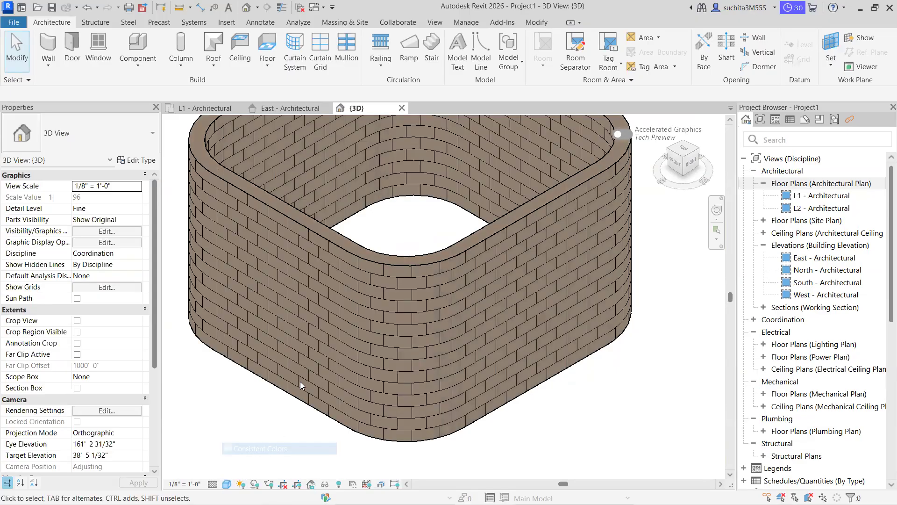
Show the enclosure in the Textures visual style, and set the 3D view to Realistic.
click(227, 484)
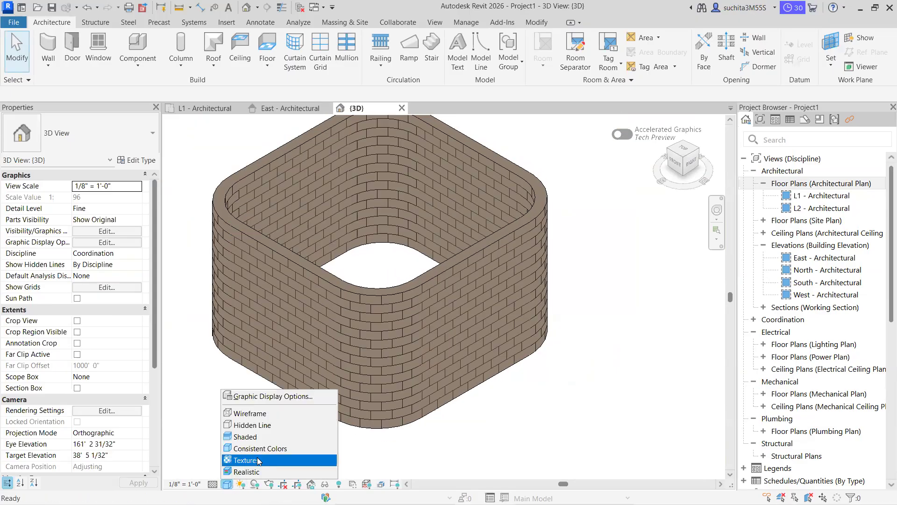
click(260, 460)
click(227, 483)
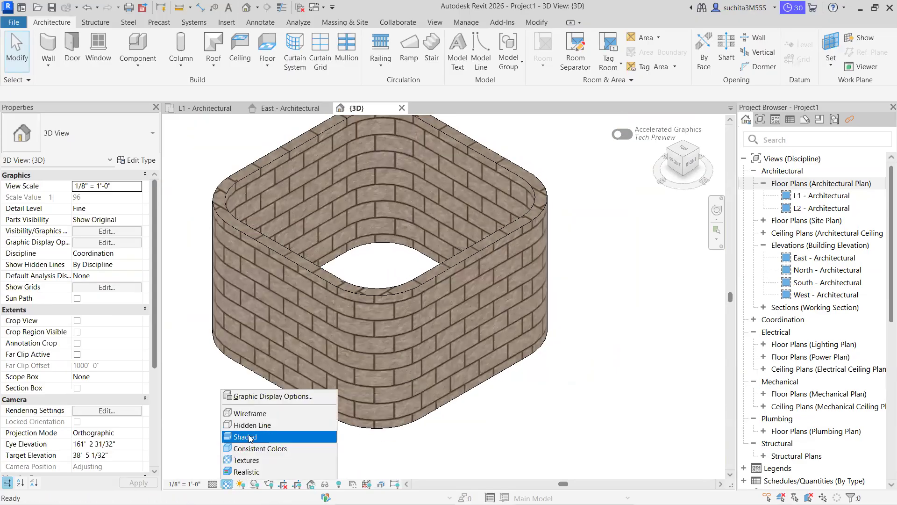
click(245, 472)
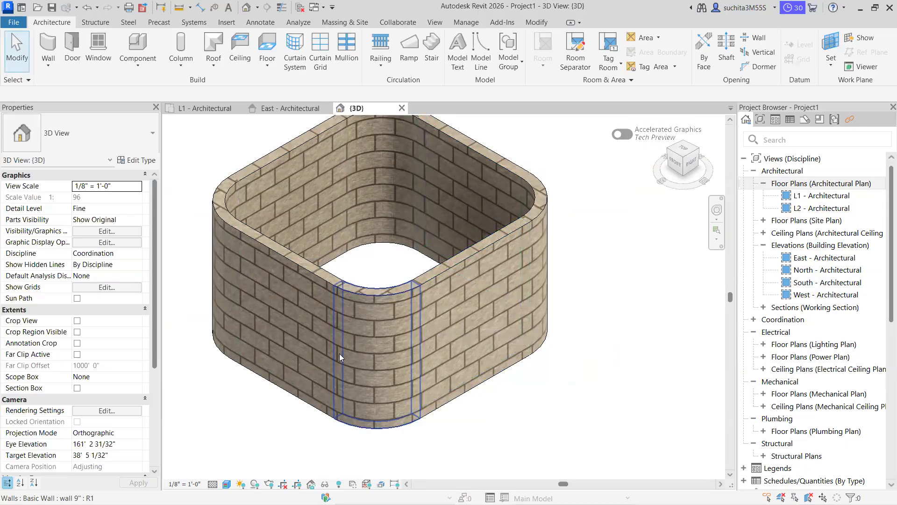
Review the masonry finish across the wall groups in 3D and check the L1 - Architectural plan before returning to 3D.
scroll(369, 346, down, 5)
scroll(376, 340, up, 5)
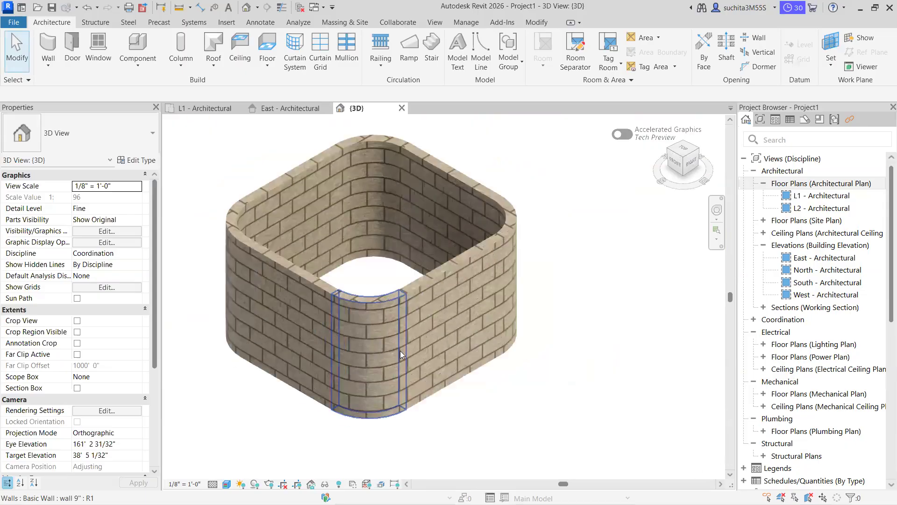
scroll(400, 350, down, 5)
scroll(426, 343, down, 3)
scroll(363, 232, up, 3)
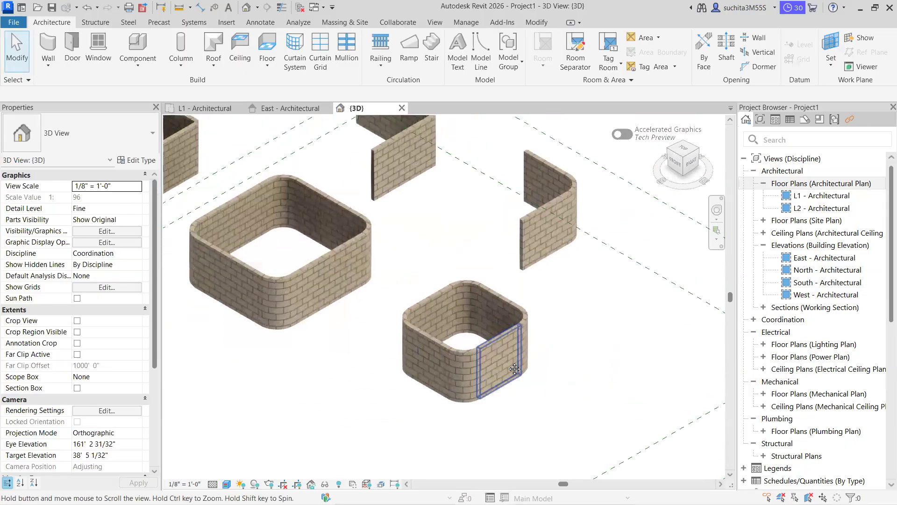
click(212, 108)
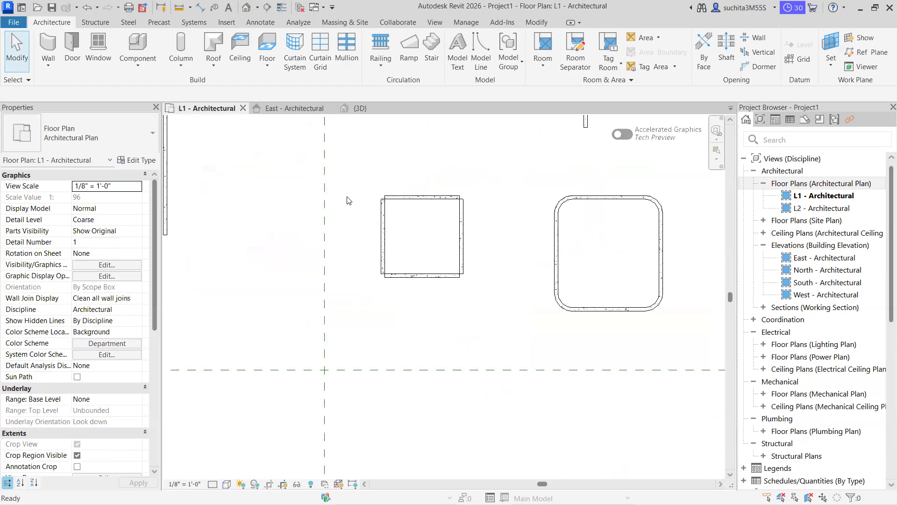
click(373, 110)
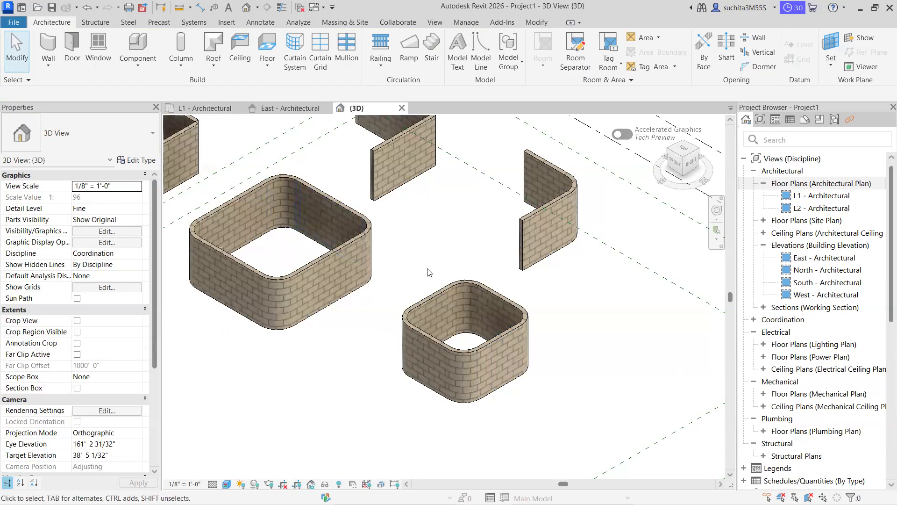
Frame the smaller rounded enclosure in 3D, open the Rendering settings clear of the model and set the quality to Medium.
scroll(434, 272, up, 5)
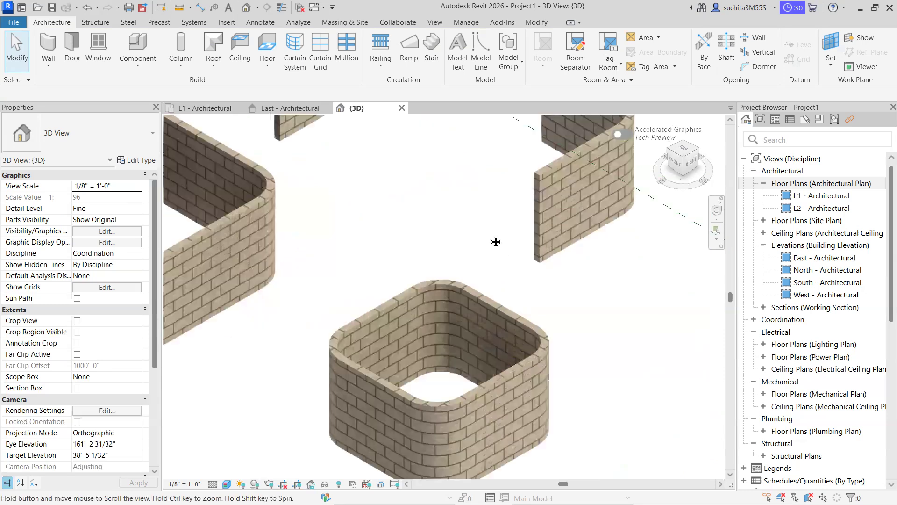
middle_drag(494, 241, 495, 243)
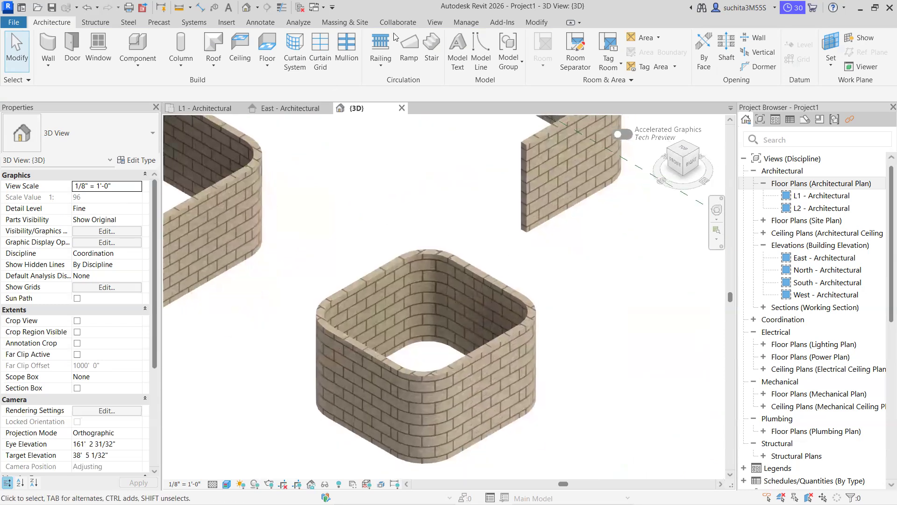
click(435, 23)
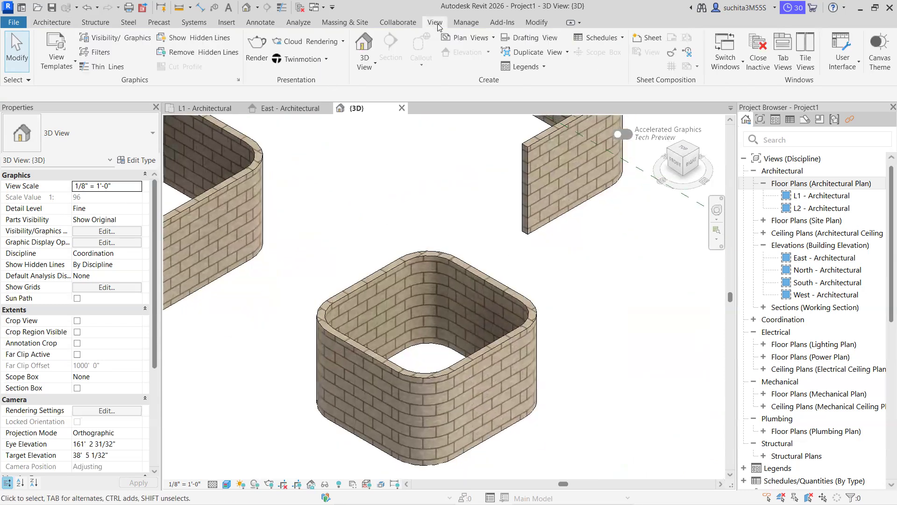
click(257, 49)
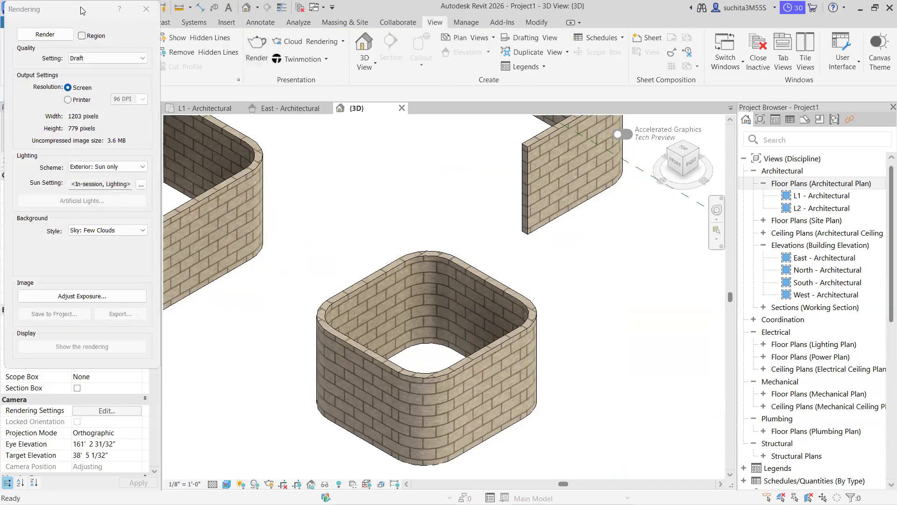
drag(82, 10, 716, 56)
click(738, 103)
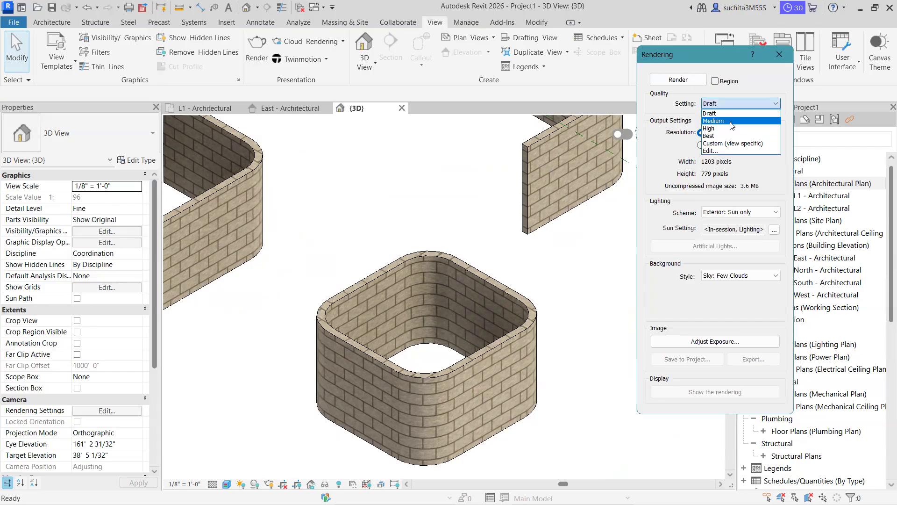
click(731, 121)
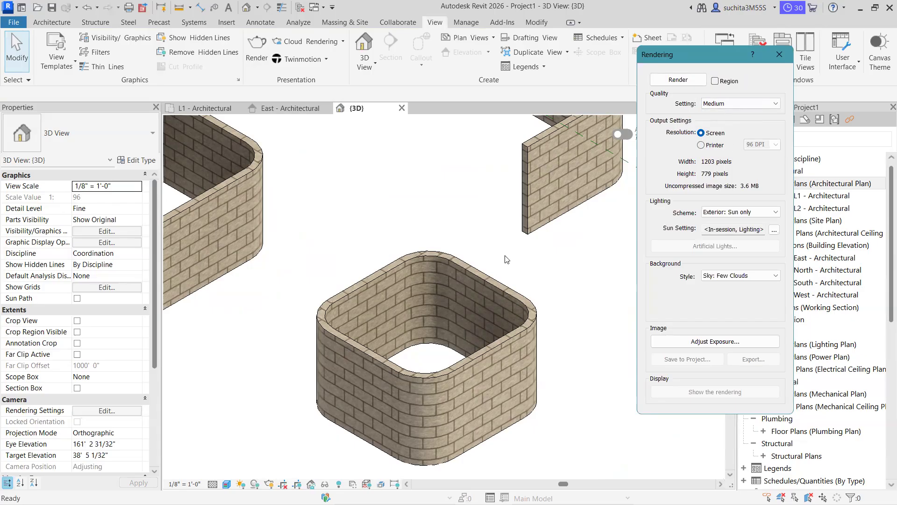
Set the render lighting scheme to Exterior: Sun and Artificial and the background style to Sky: Very Cloudy.
click(748, 213)
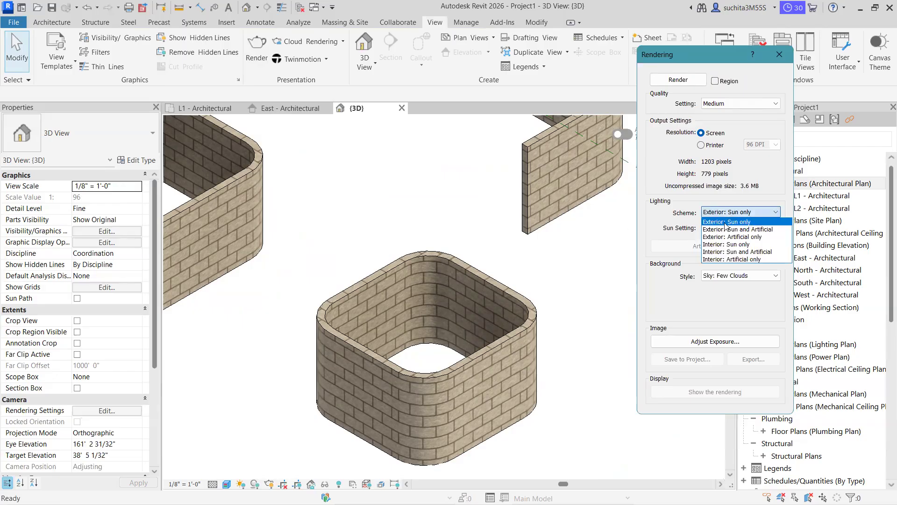
click(758, 230)
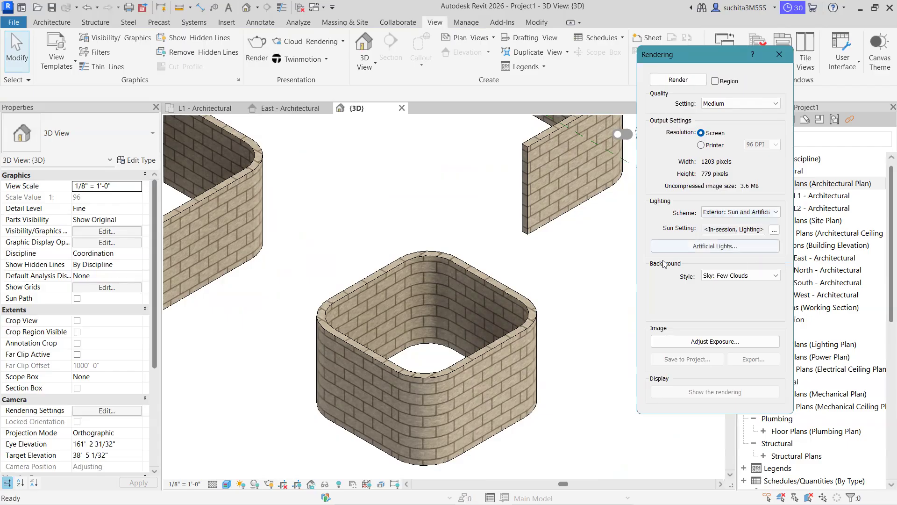
click(755, 276)
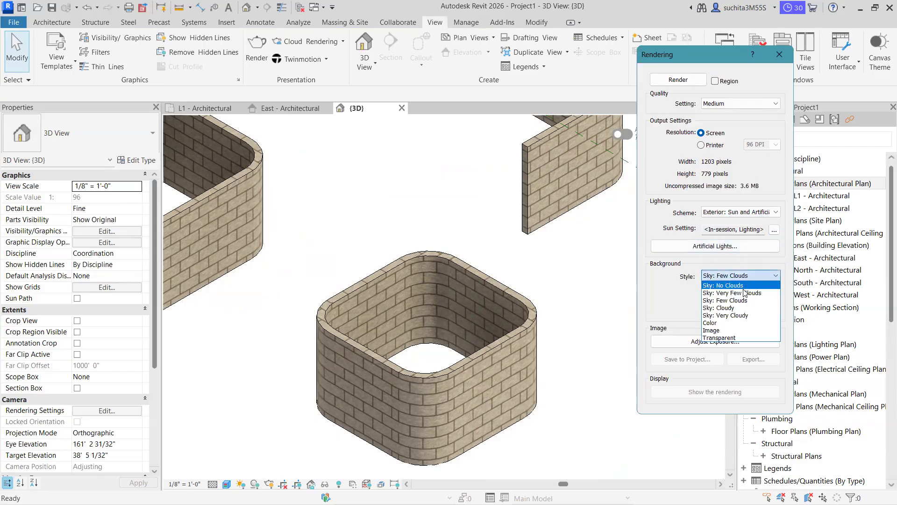
click(733, 316)
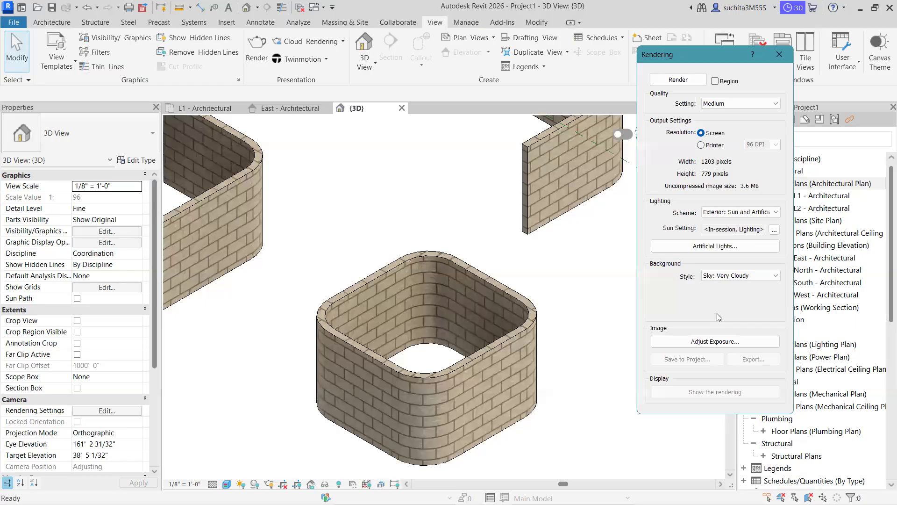
Render the 3D view with the current rendering settings, examine the rendered enclosure, and close the Rendering dialog.
click(671, 83)
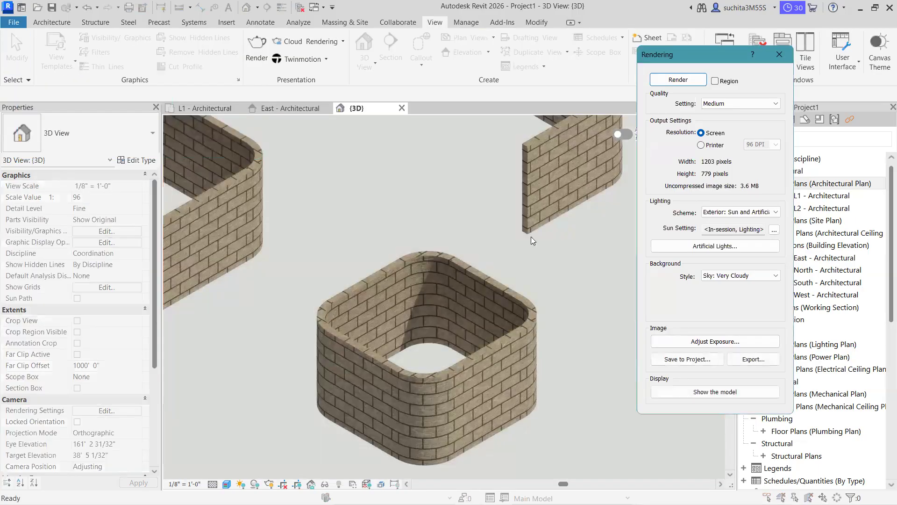
drag(697, 57, 748, 61)
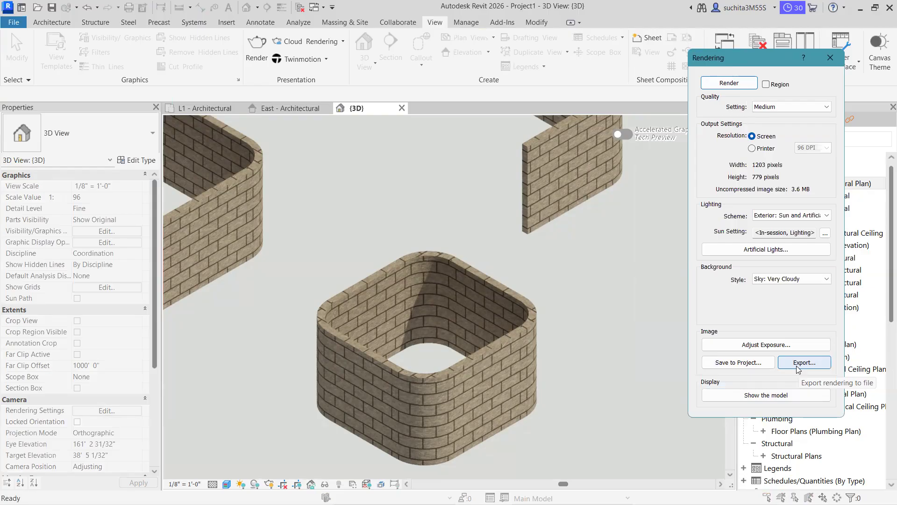
click(830, 57)
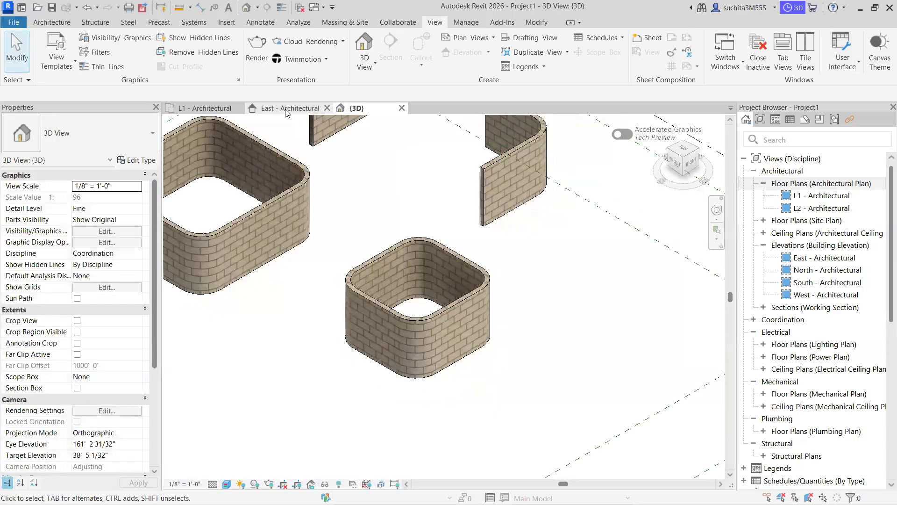
Check the East - Architectural elevation, return to the 3D view, and set its visual style to Hidden Line.
click(285, 109)
click(358, 108)
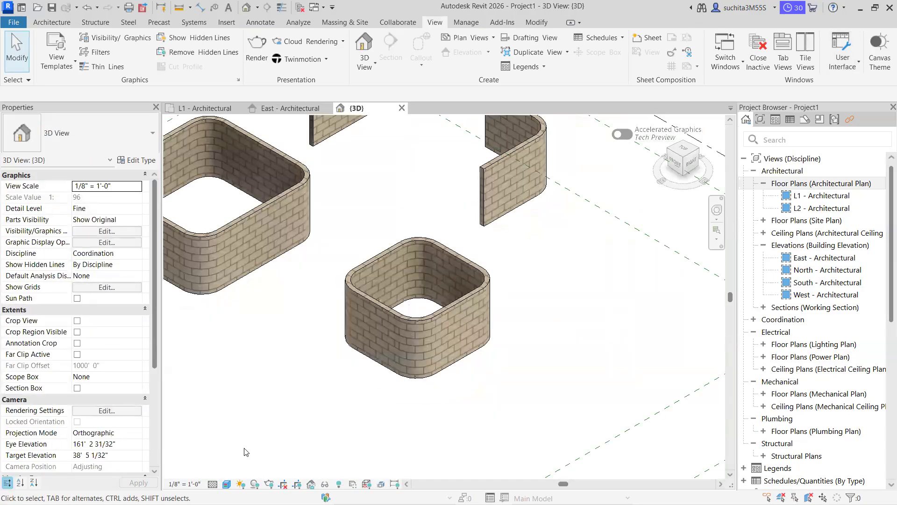
click(226, 484)
click(258, 425)
scroll(494, 405, down, 3)
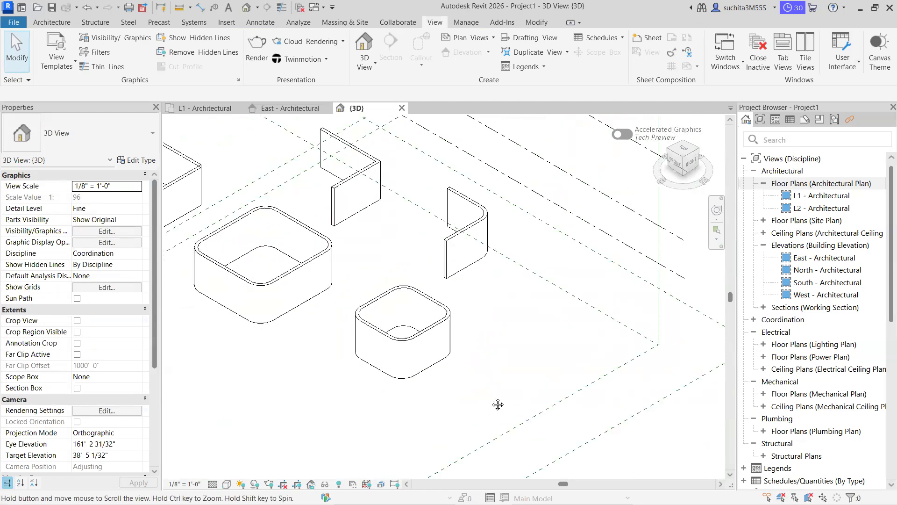
Start an architectural wall of type wall 9" in the L1 - Architectural plan and review its instance properties.
click(206, 108)
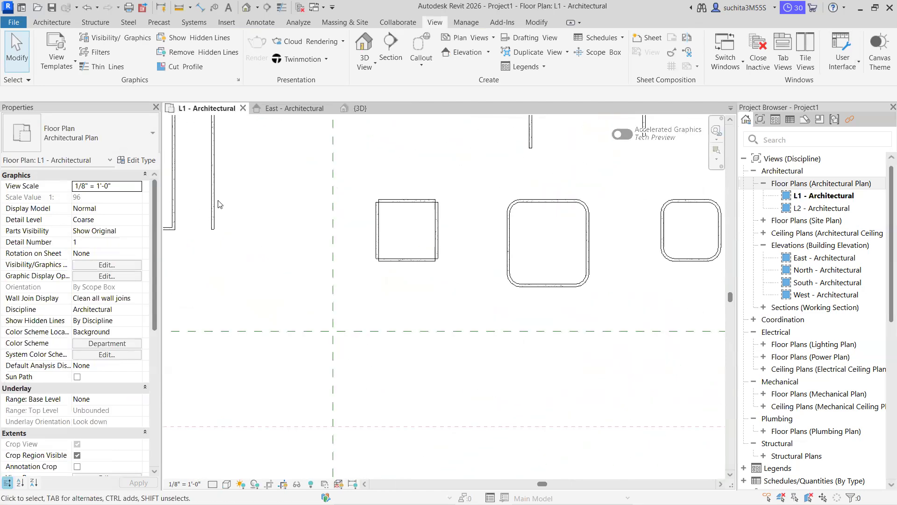
click(52, 22)
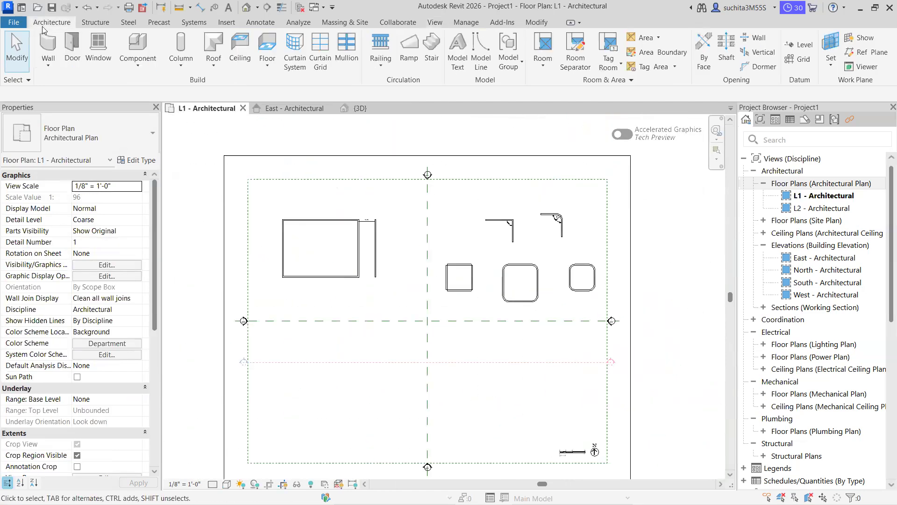
click(48, 65)
click(57, 86)
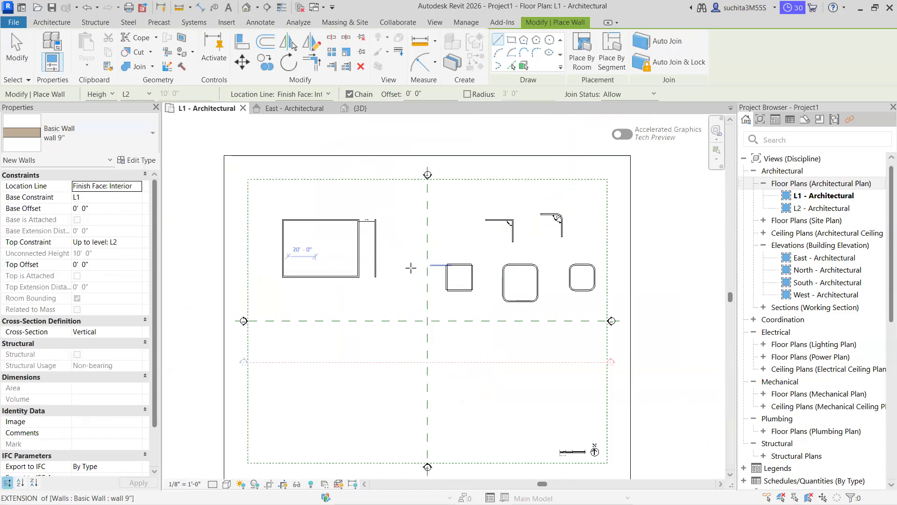
scroll(303, 266, down, 2)
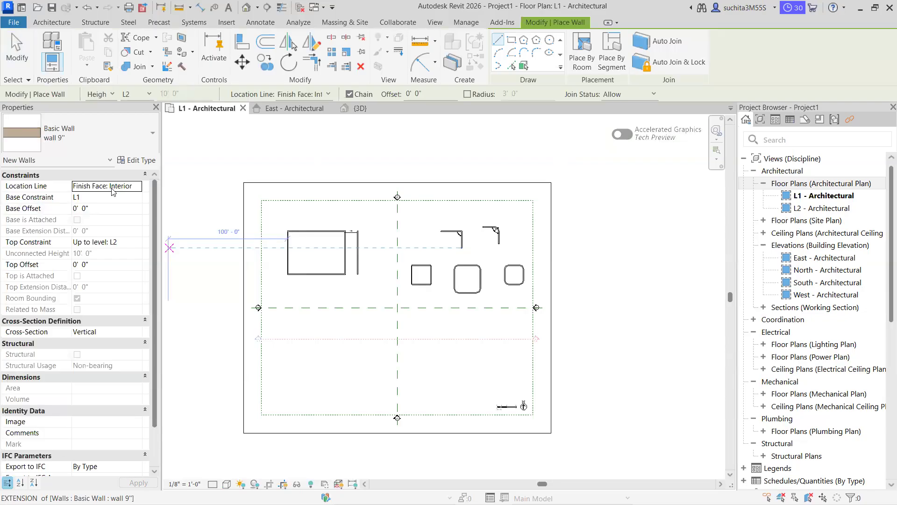
click(84, 206)
scroll(95, 281, down, 4)
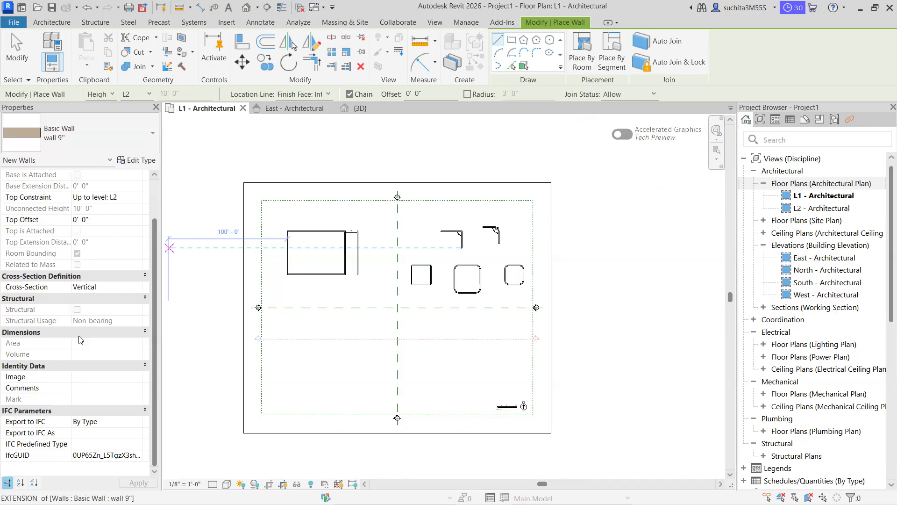
scroll(98, 404, up, 4)
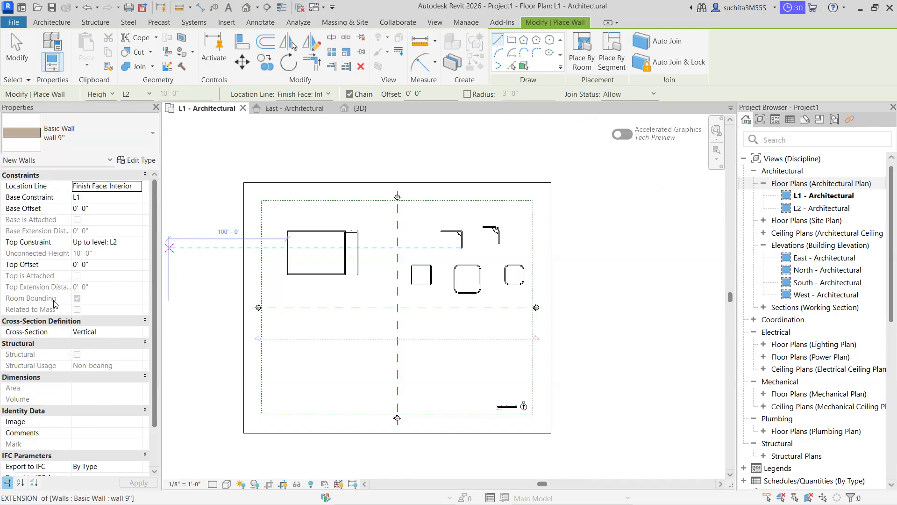
Open the type properties of wall 9" and review its construction, graphics, material, analytical and identity data parameters.
click(137, 160)
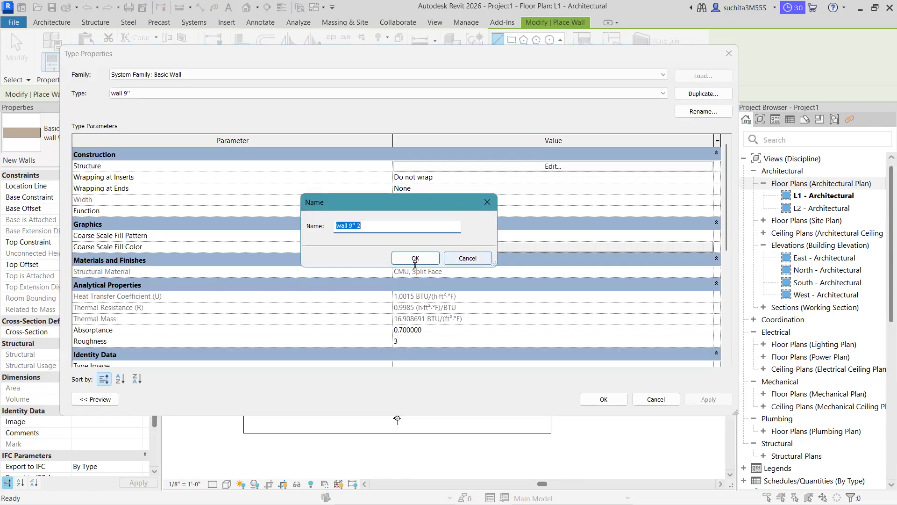
click(484, 202)
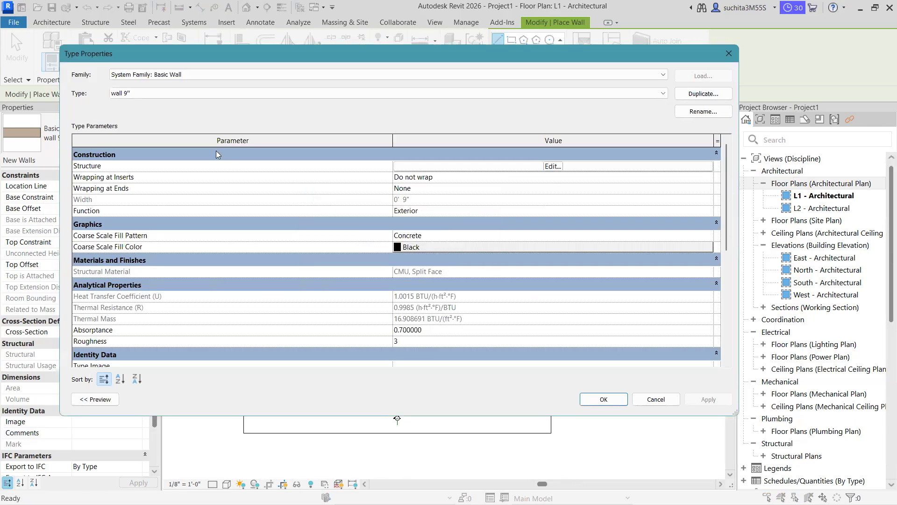
scroll(201, 224, down, 6)
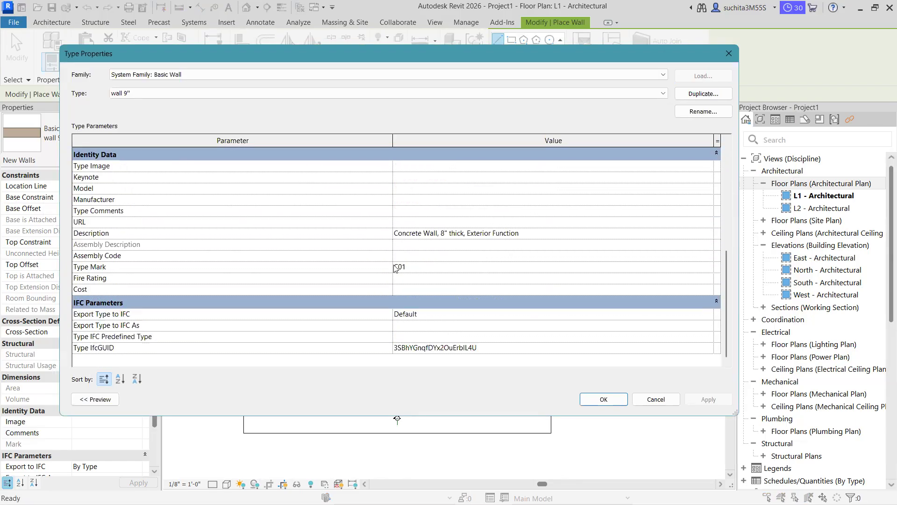
scroll(227, 217, up, 1)
click(417, 200)
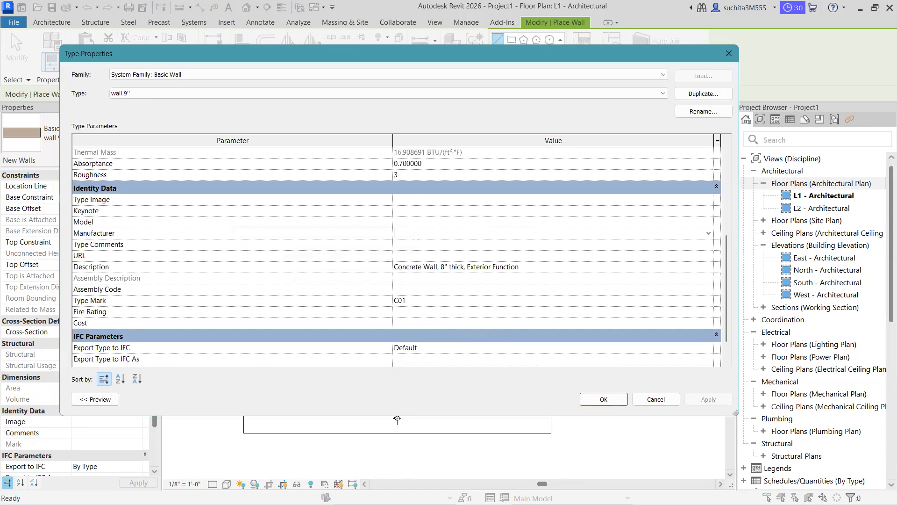
click(417, 256)
scroll(419, 245, up, 5)
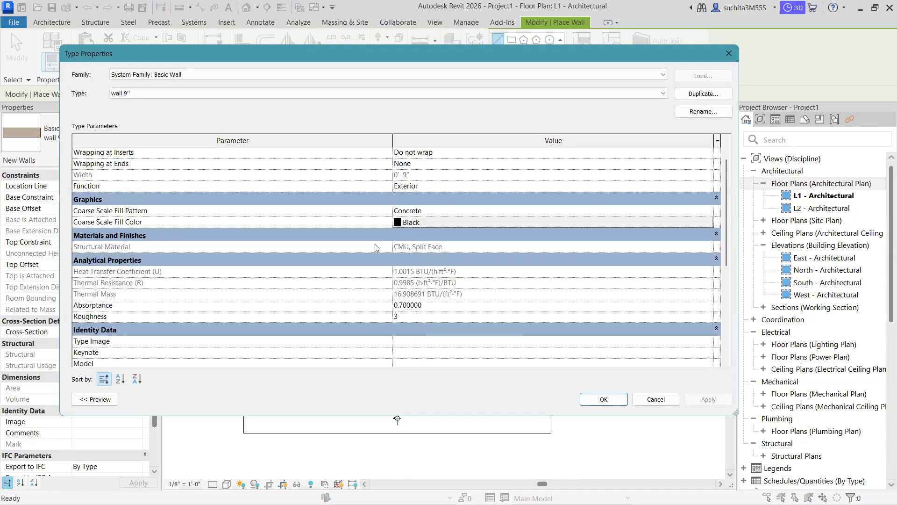
scroll(372, 241, down, 2)
scroll(398, 253, down, 2)
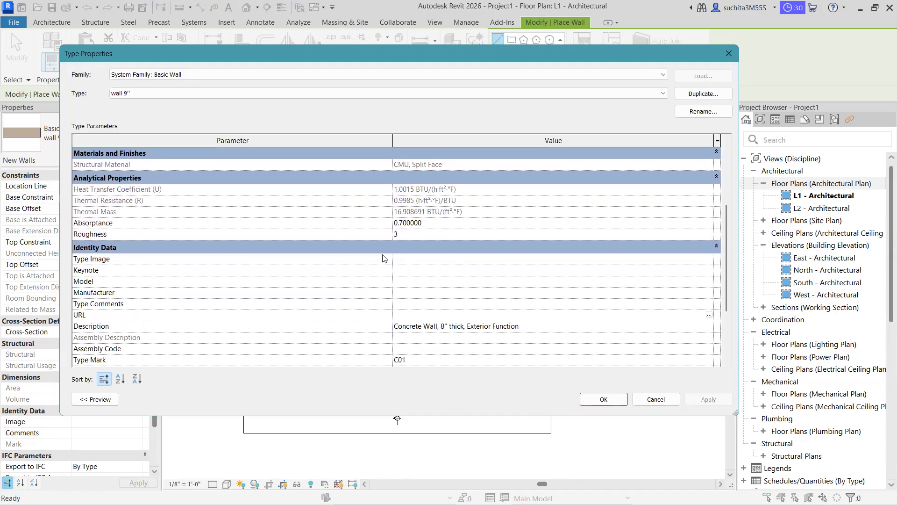
Examine the image management and import options for the wall type's Type Image parameter without adding an image.
click(411, 260)
click(710, 260)
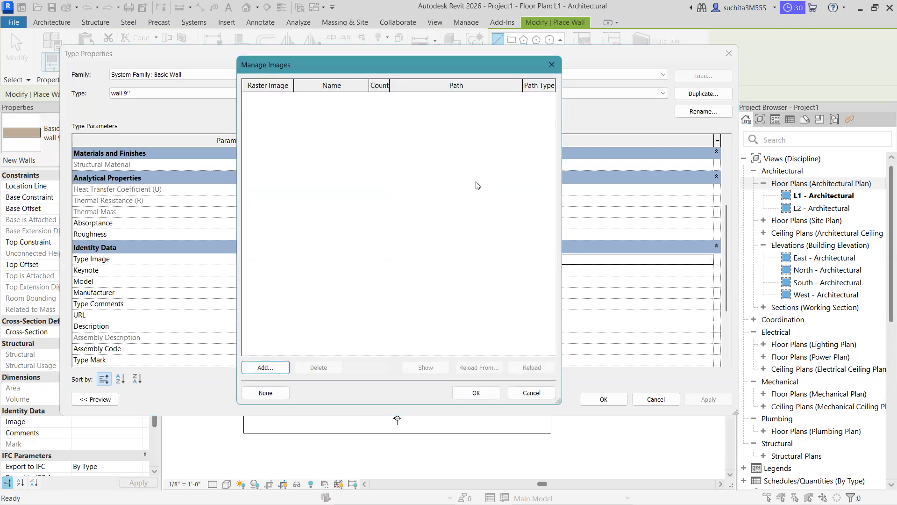
drag(298, 67, 296, 65)
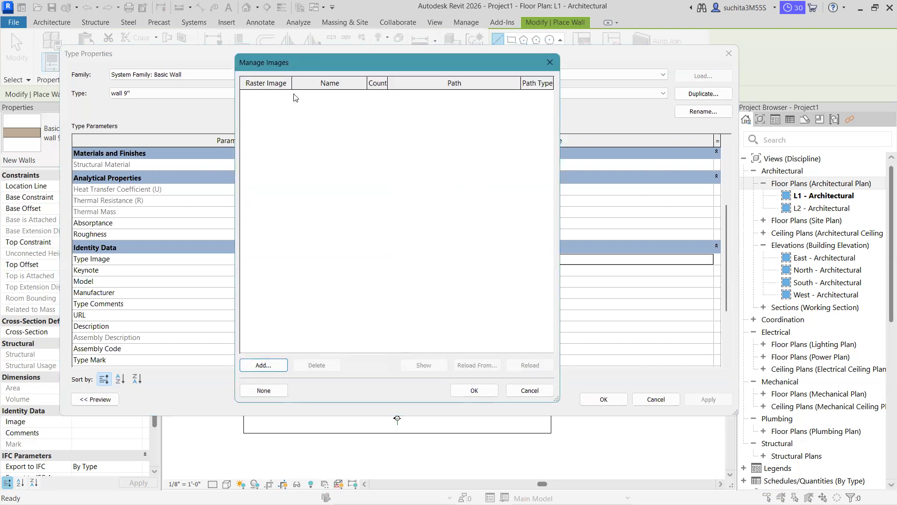
click(269, 364)
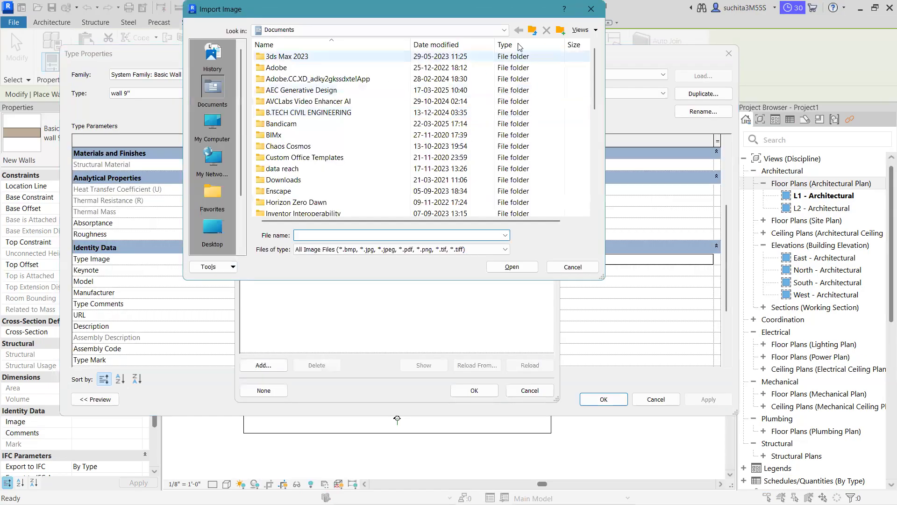
click(592, 9)
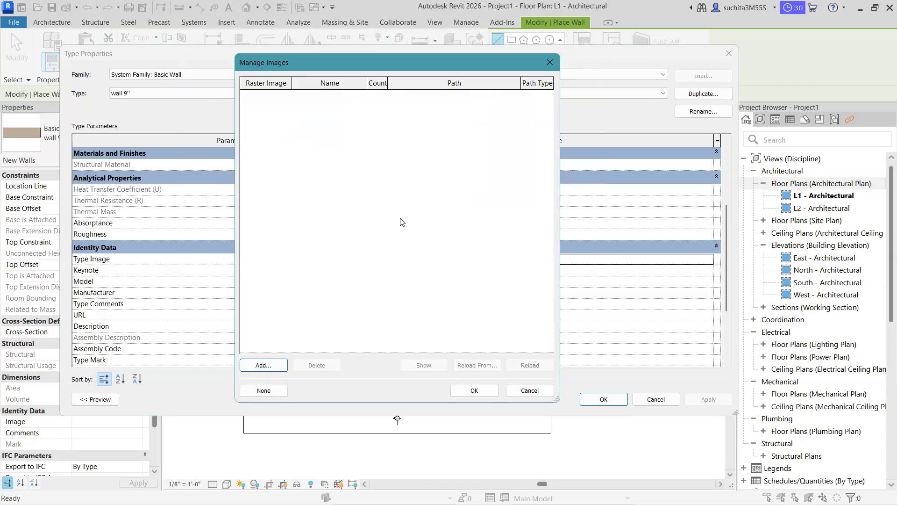
click(530, 391)
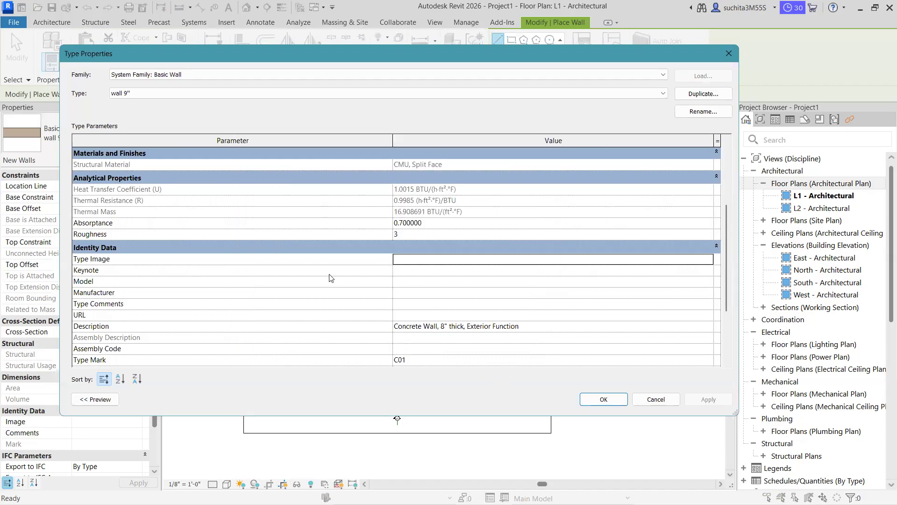
Set the wall type's Keynote to xscsdsf, Model to efef and Manufacturer to sdsdsd.
click(491, 270)
text(xscsdsf)
click(434, 285)
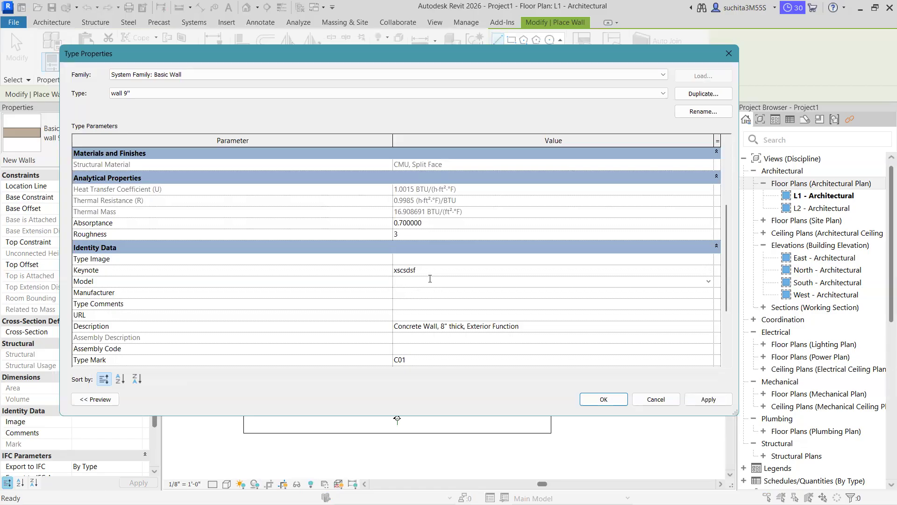
text(efef)
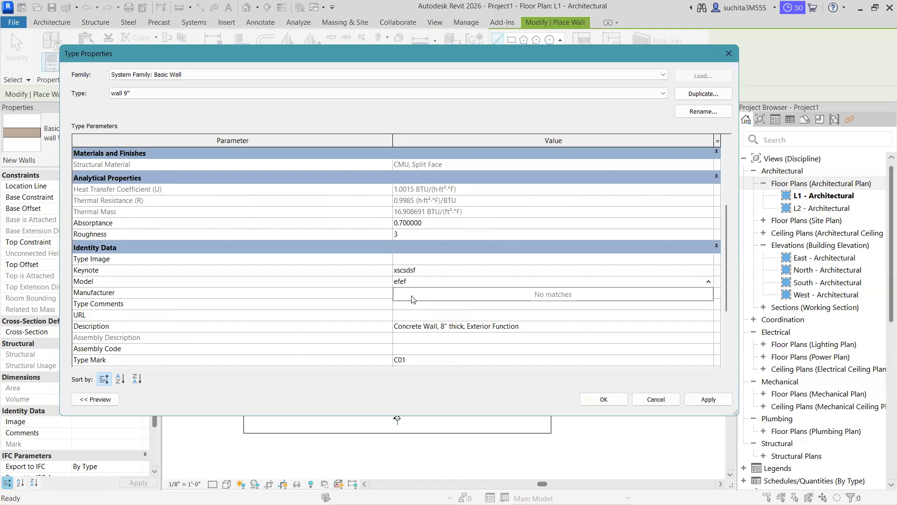
click(413, 296)
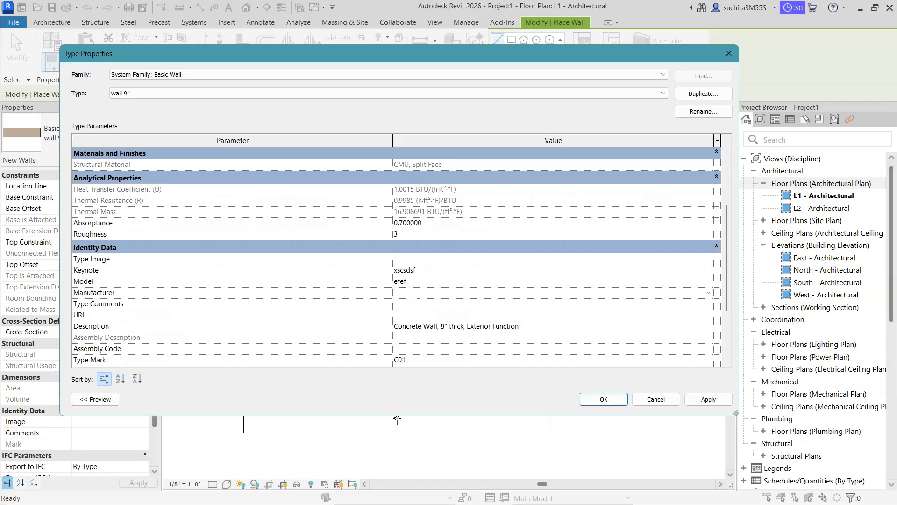
click(708, 294)
text(sdsdsd)
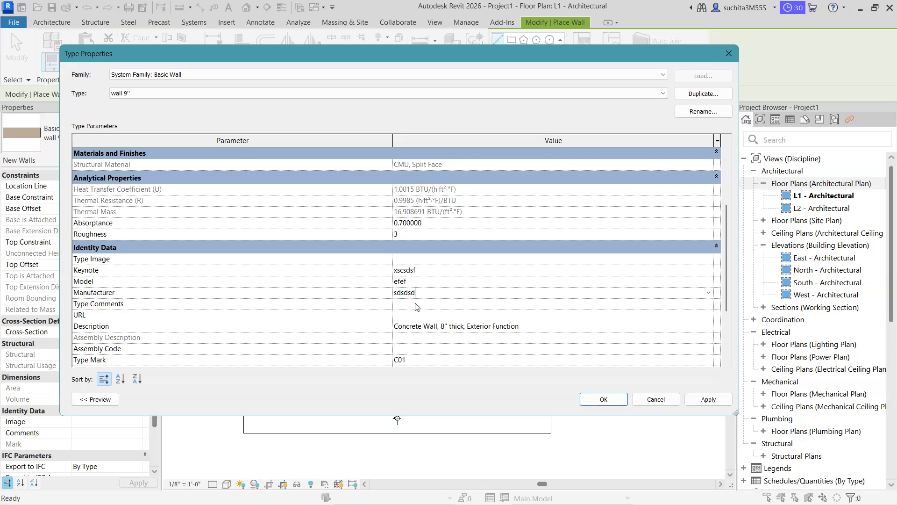
Set the wall type's Type Comments to dwdsdwd, URL to sdddw and Assembly Code to dwwwwwd.
text(dwdsdwd)
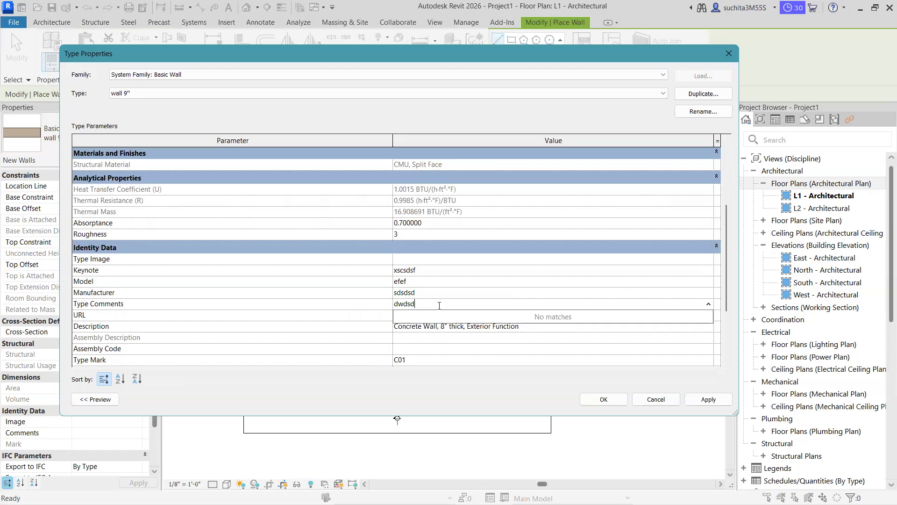
click(419, 316)
text(sdddw)
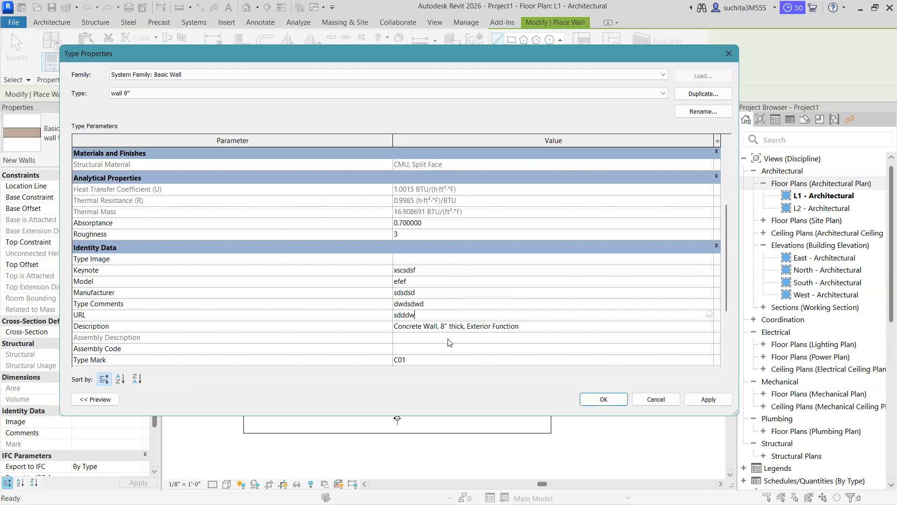
click(423, 345)
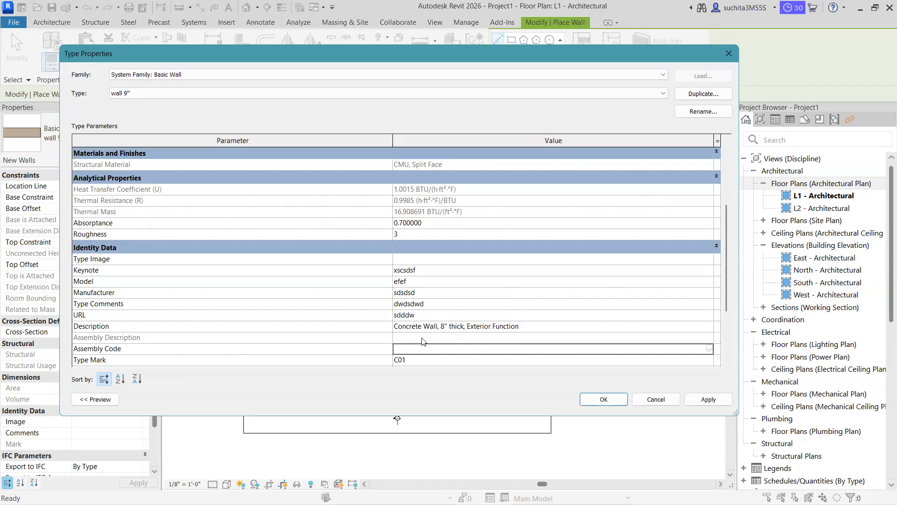
text(dwwwwwd)
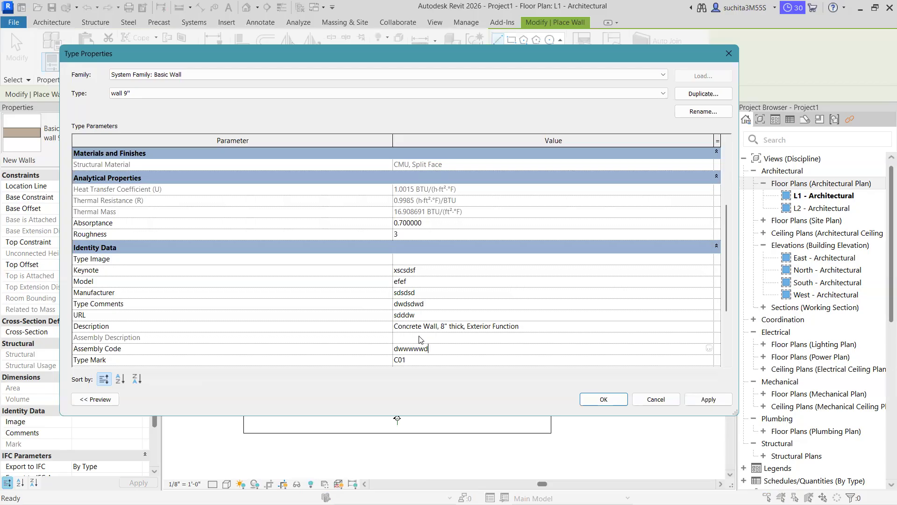
Try rs 10 as the wall type's Cost, and set the Cost to 10.
scroll(415, 342, down, 2)
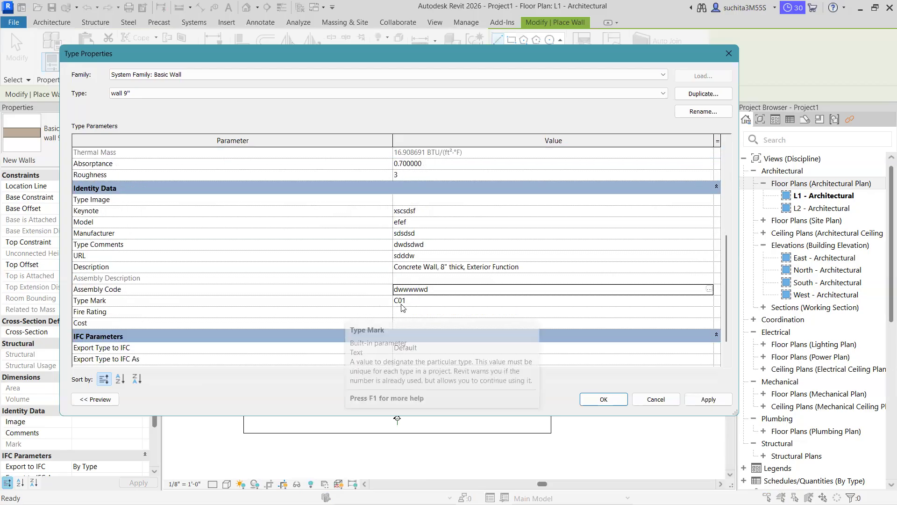
click(400, 319)
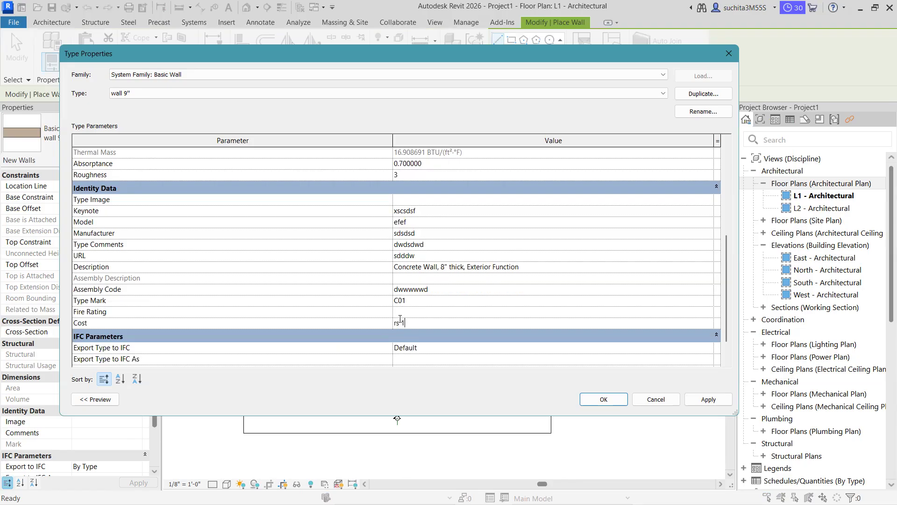
click(477, 297)
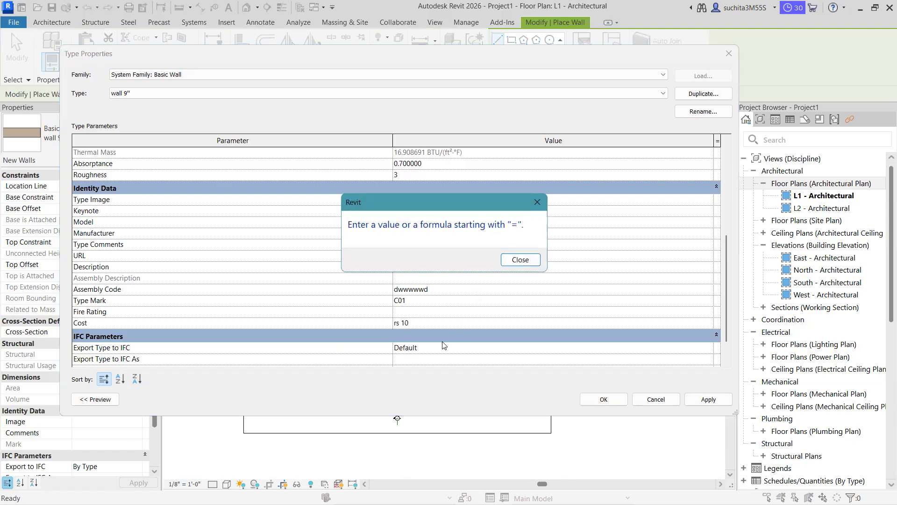
click(518, 261)
drag(426, 325, 365, 324)
text(10)
click(404, 337)
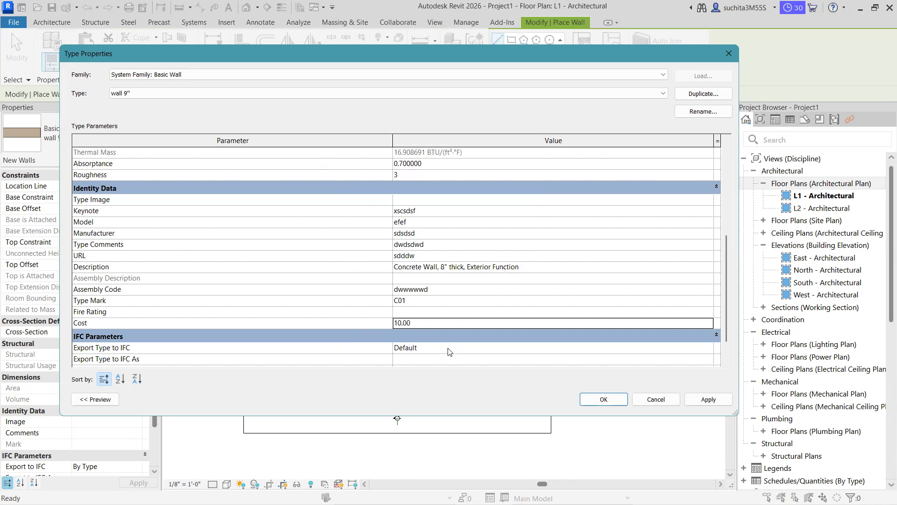
scroll(448, 351, down, 1)
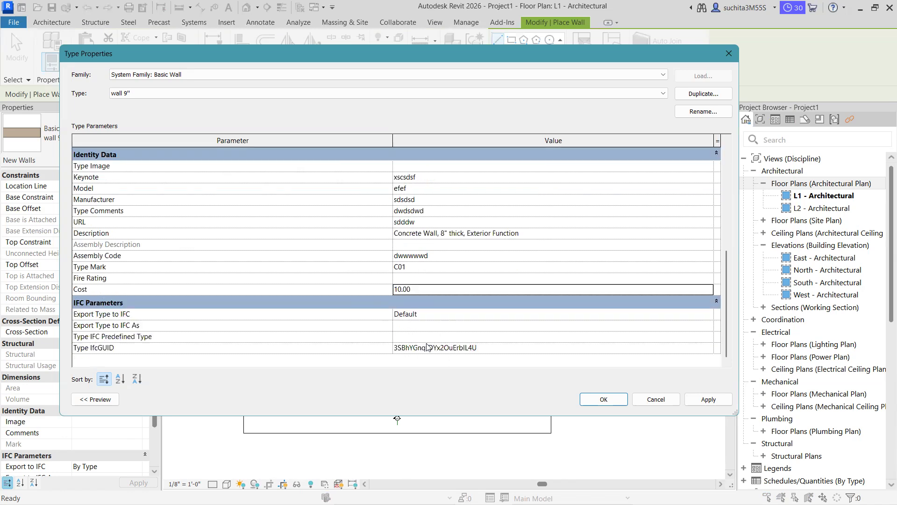
Accept the wall type's parameter values, collapse the Dimensions and Identity Data groups of the instance properties, and expand Identity Data again.
click(603, 399)
scroll(99, 280, down, 2)
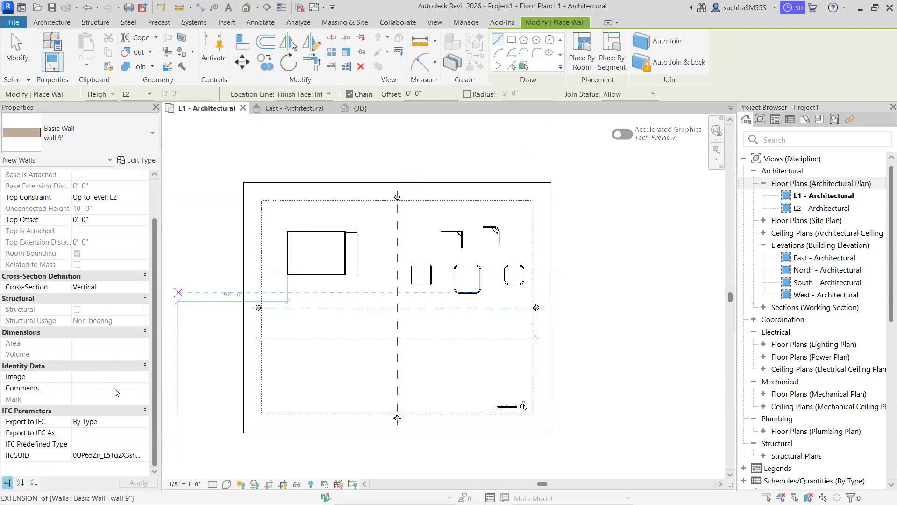
click(145, 367)
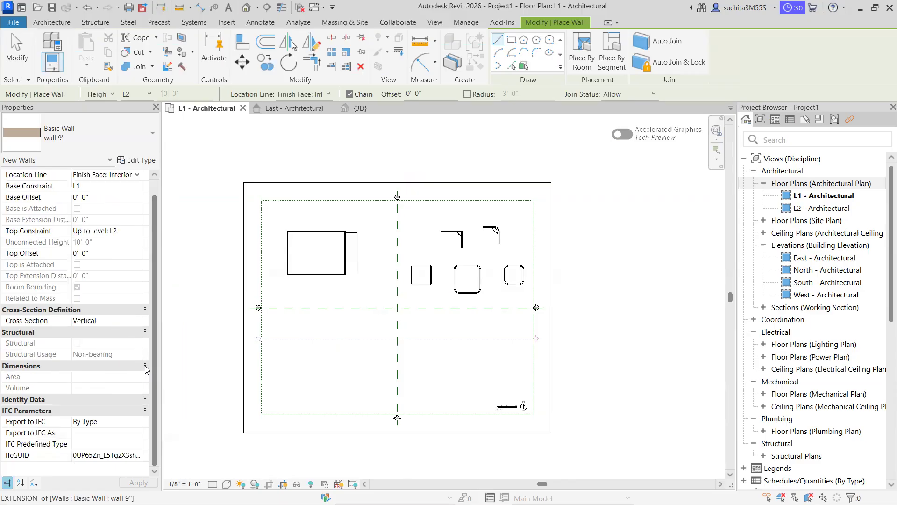
click(145, 366)
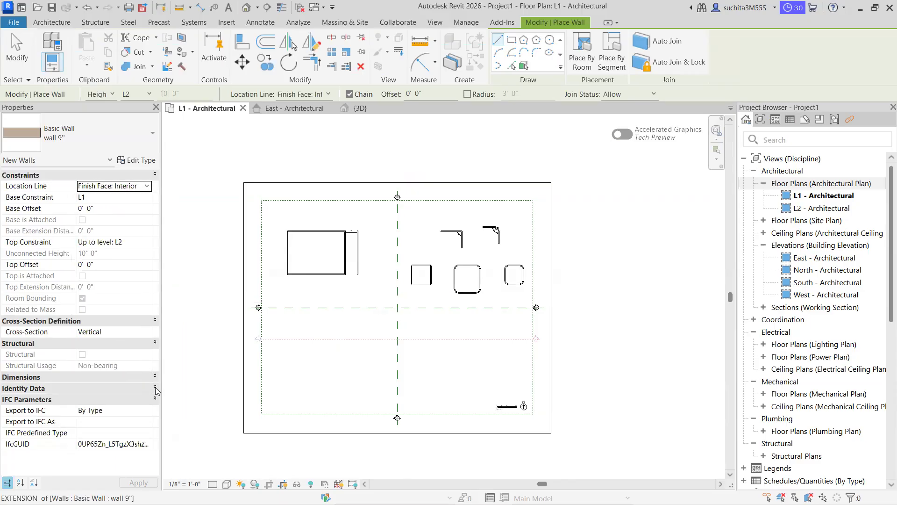
click(155, 387)
scroll(112, 395, down, 1)
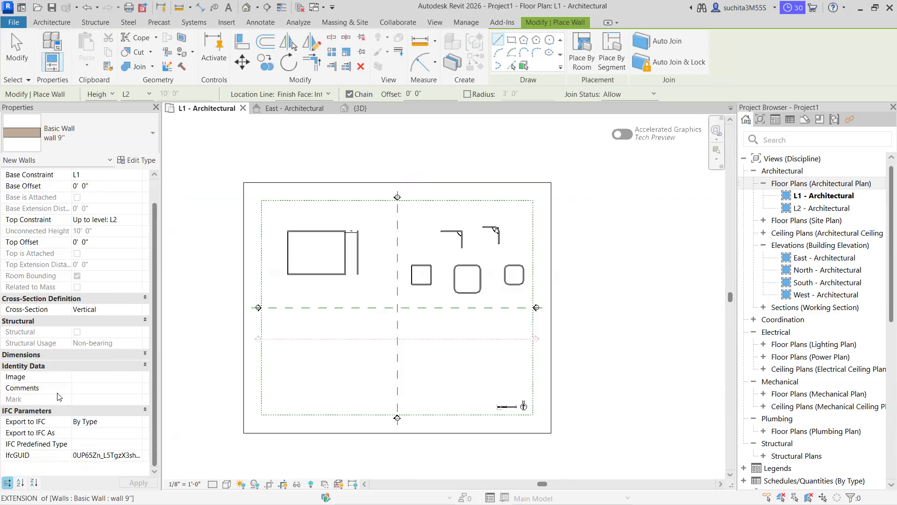
scroll(79, 409, up, 1)
Review the wall 9" type parameters, expand the Dimensions group of the instance properties, and leave the Wall tool.
click(139, 161)
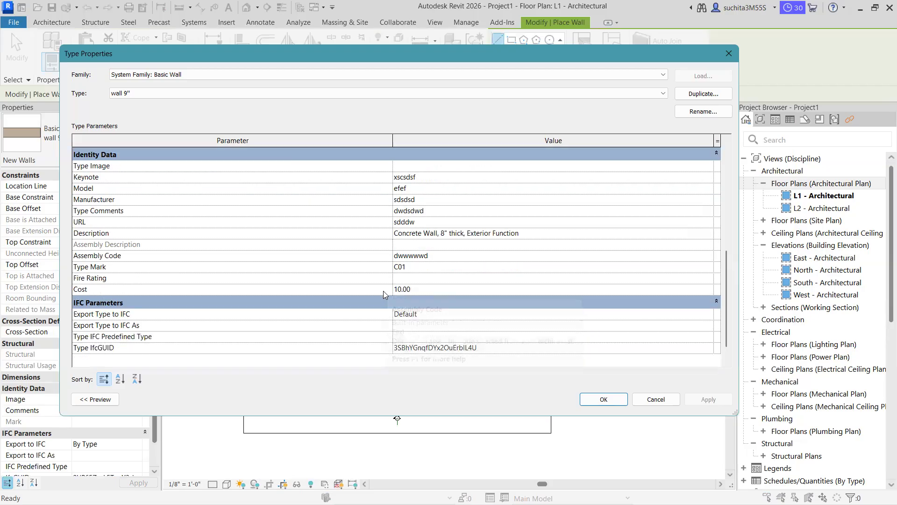
scroll(383, 294, up, 5)
scroll(389, 293, down, 5)
click(603, 399)
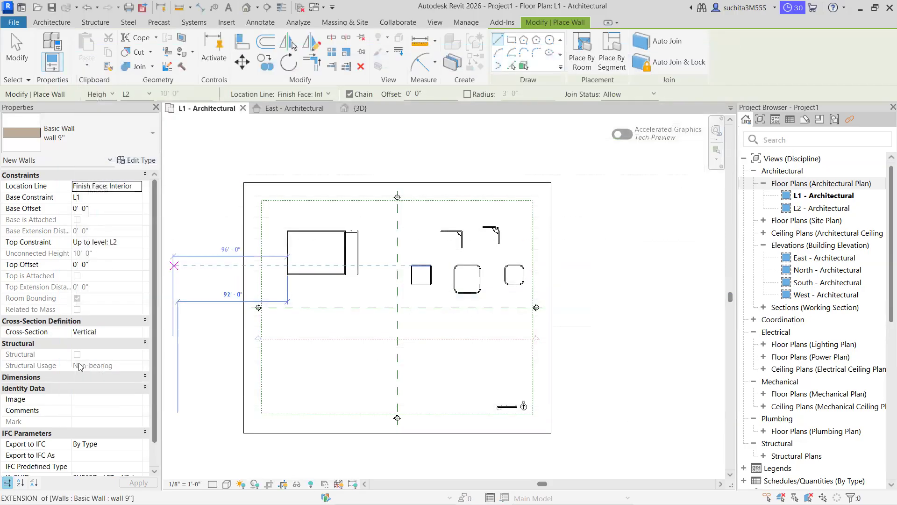
click(109, 378)
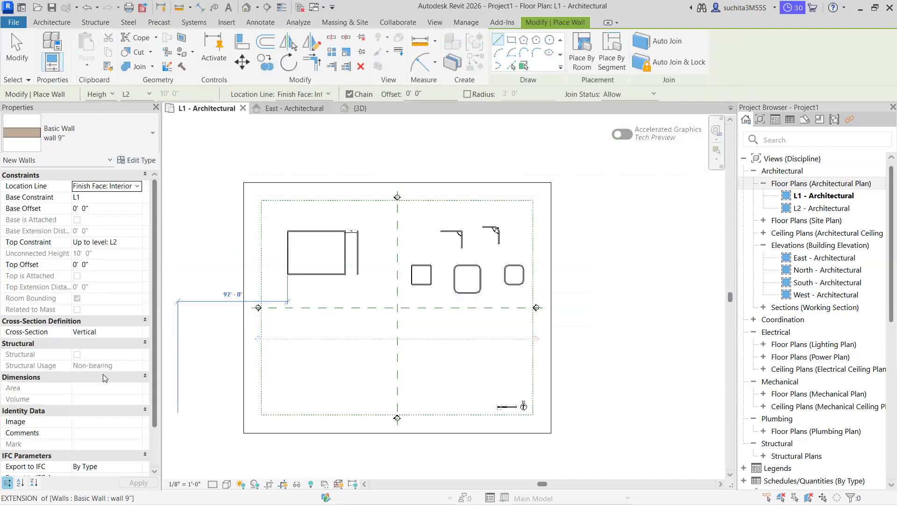
scroll(103, 378, down, 2)
key(Escape)
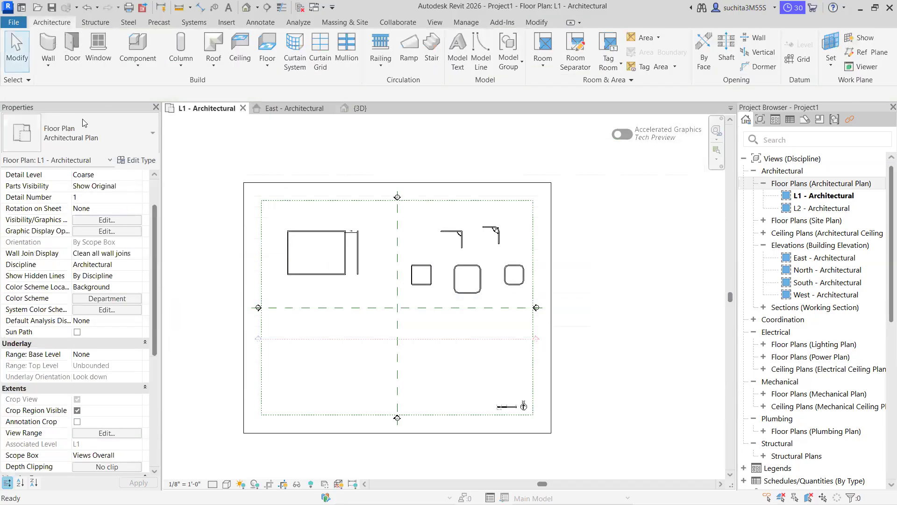
Restart the Wall tool to review the new wall's instance properties, from Constraints through IFC Parameters, and exit without drawing.
click(48, 65)
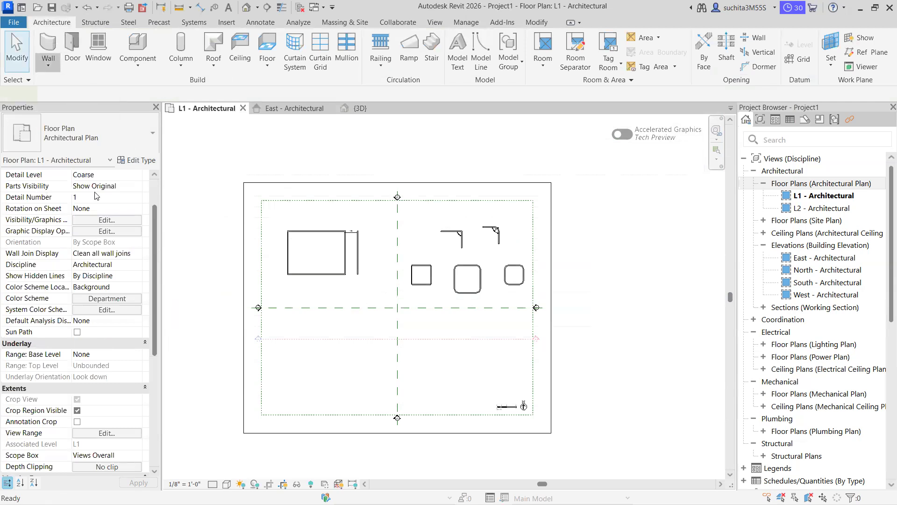
key(w)
key(a)
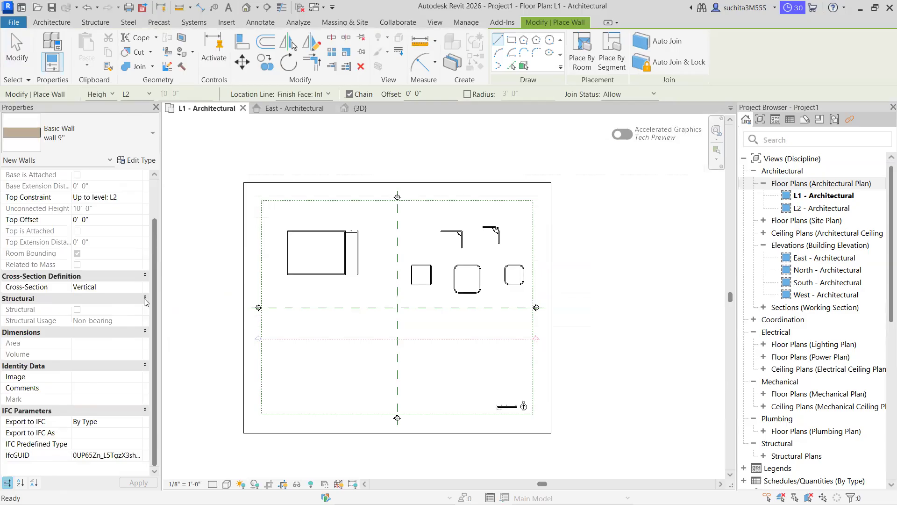
scroll(156, 201, up, 2)
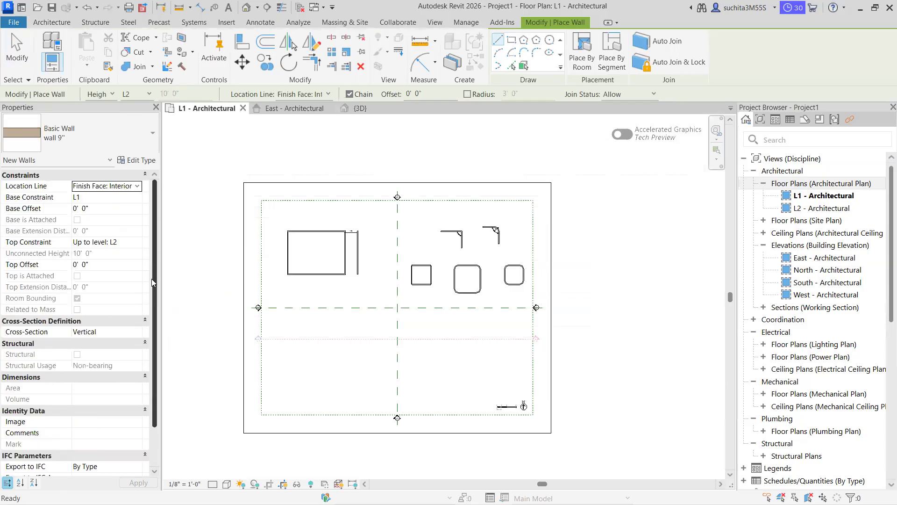
scroll(152, 279, down, 1)
key(Escape)
key(Escape)
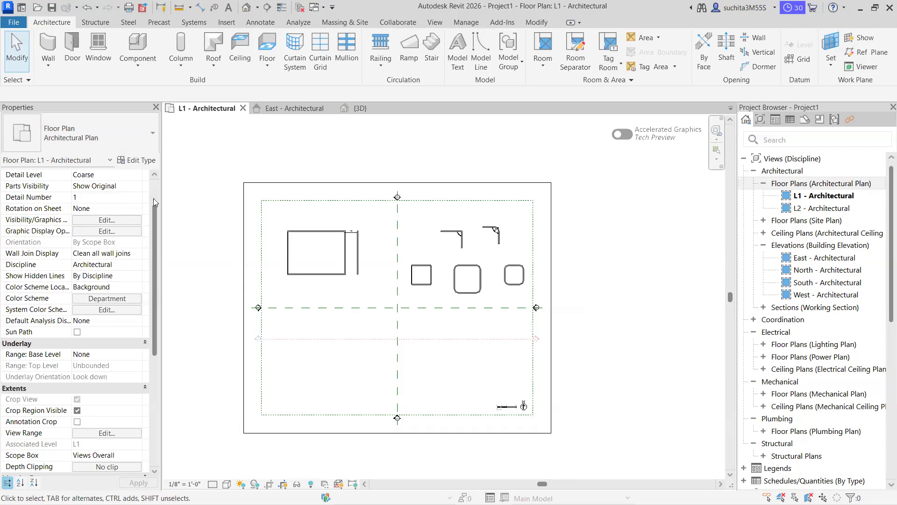
Start the architectural Wall tool, dismiss the save reminder, hide the Properties palette, and exit without drawing a wall.
click(49, 66)
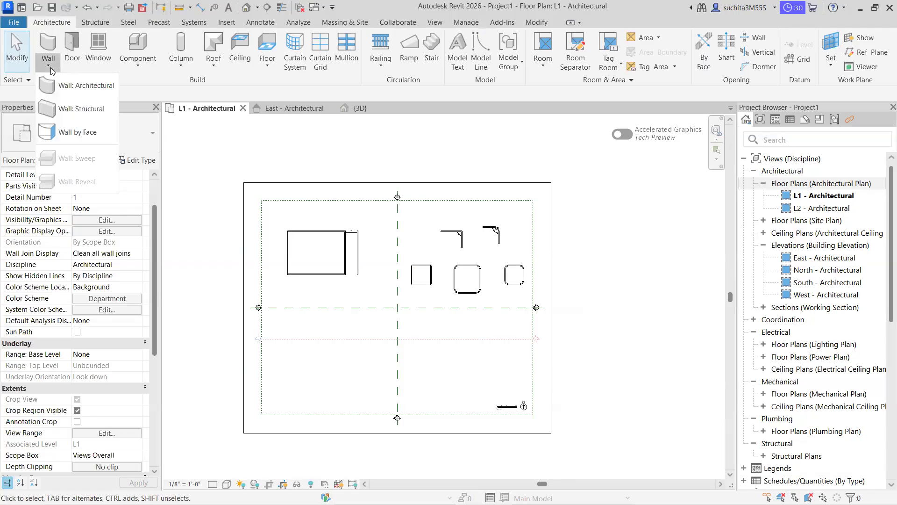
click(80, 88)
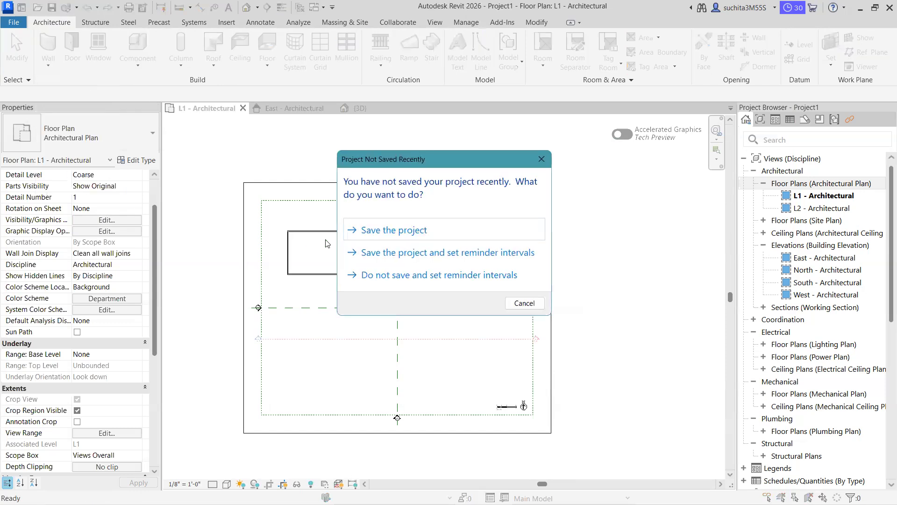
click(541, 159)
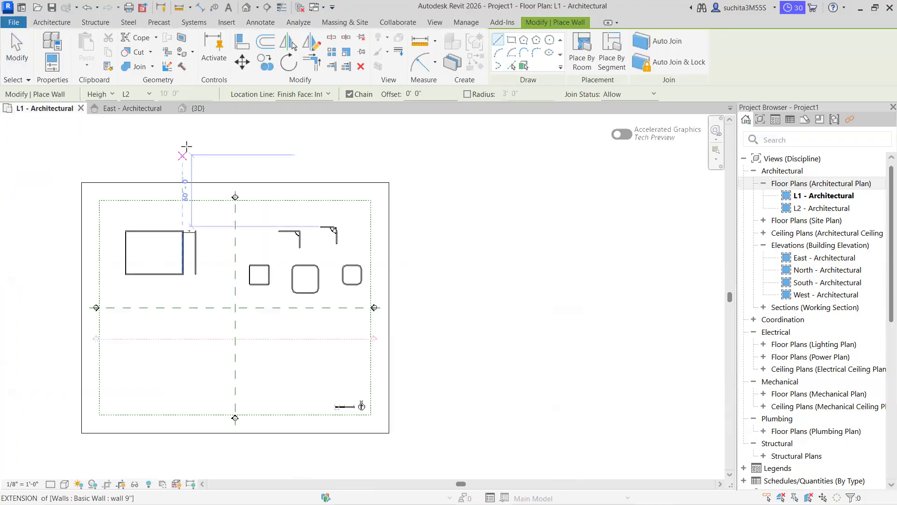
key(Escape)
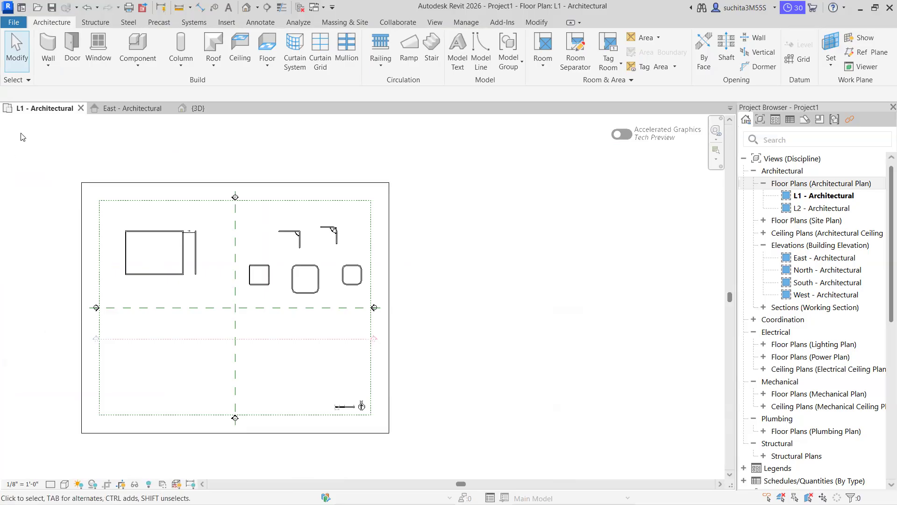
Turn the Properties palette back on through the user interface display options.
scroll(46, 234, down, 1)
scroll(47, 235, up, 1)
middle_drag(56, 234, 213, 243)
scroll(204, 254, down, 1)
scroll(196, 262, up, 1)
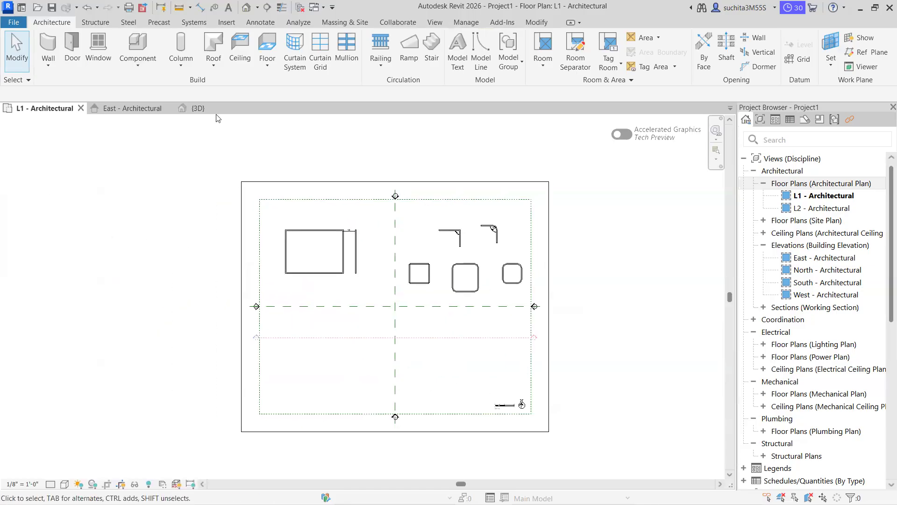
click(433, 23)
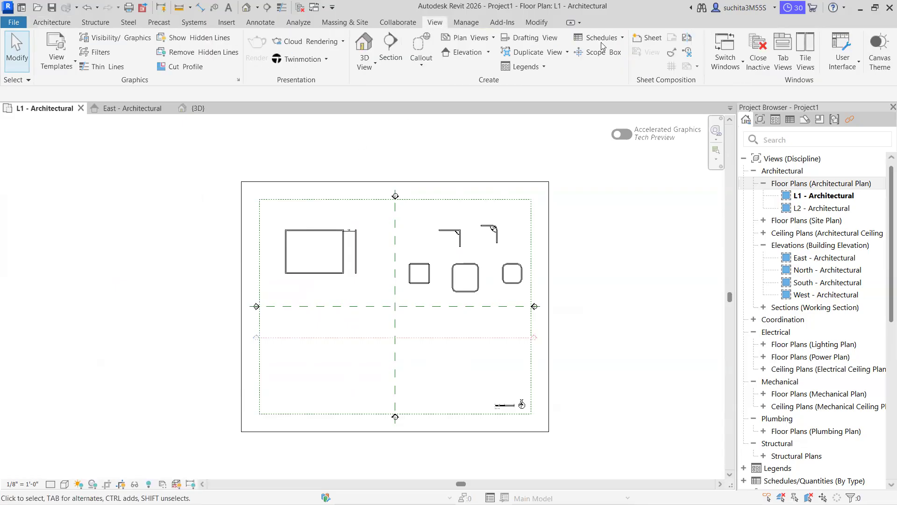
click(859, 62)
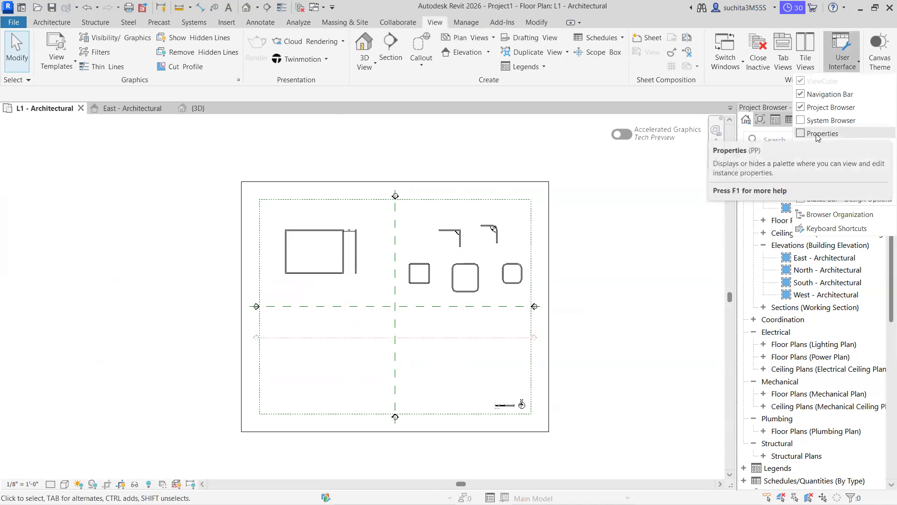
click(801, 133)
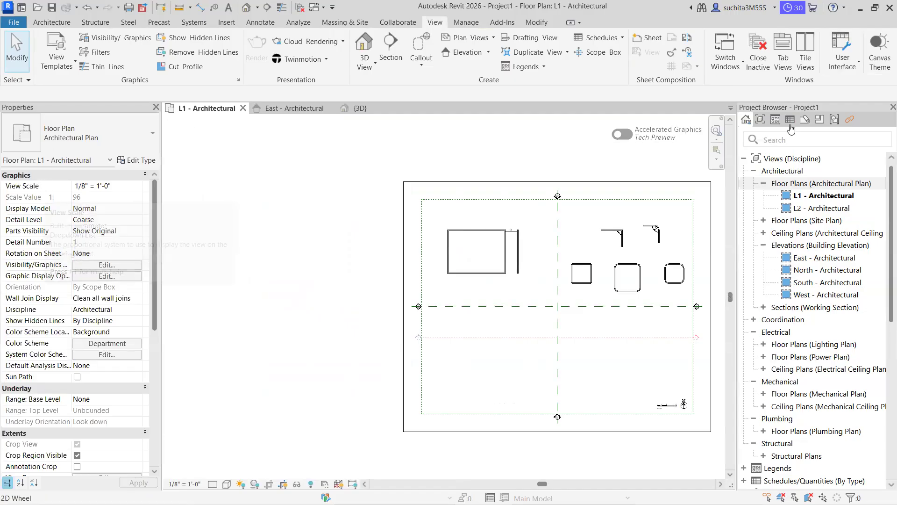
Close the Project Browser and restore it through the user interface display options.
click(893, 107)
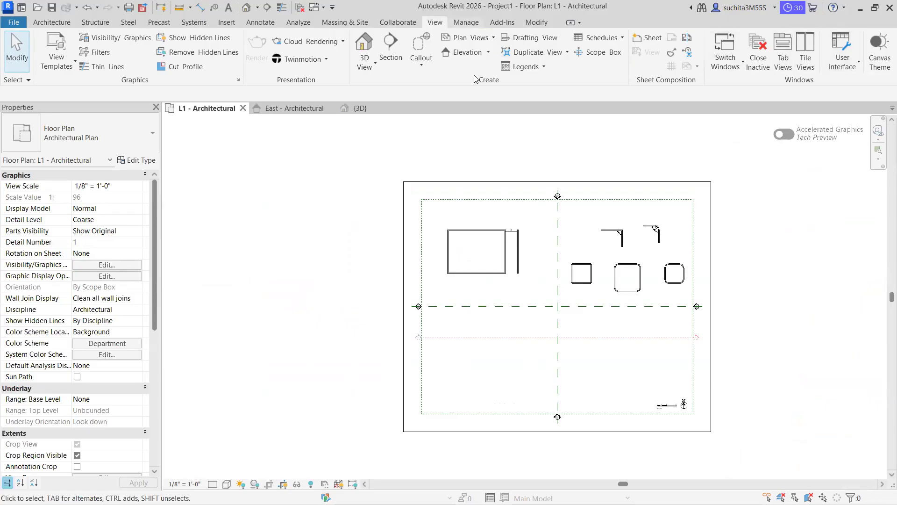
click(858, 67)
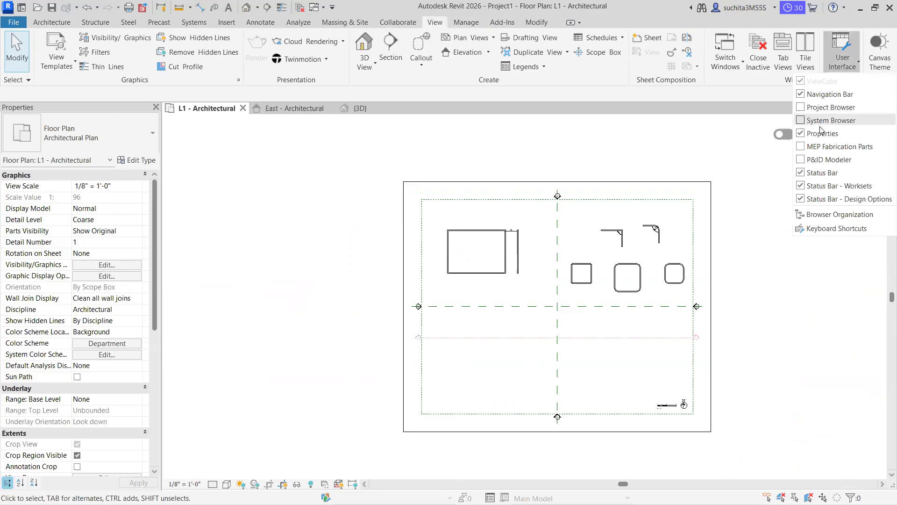
click(802, 107)
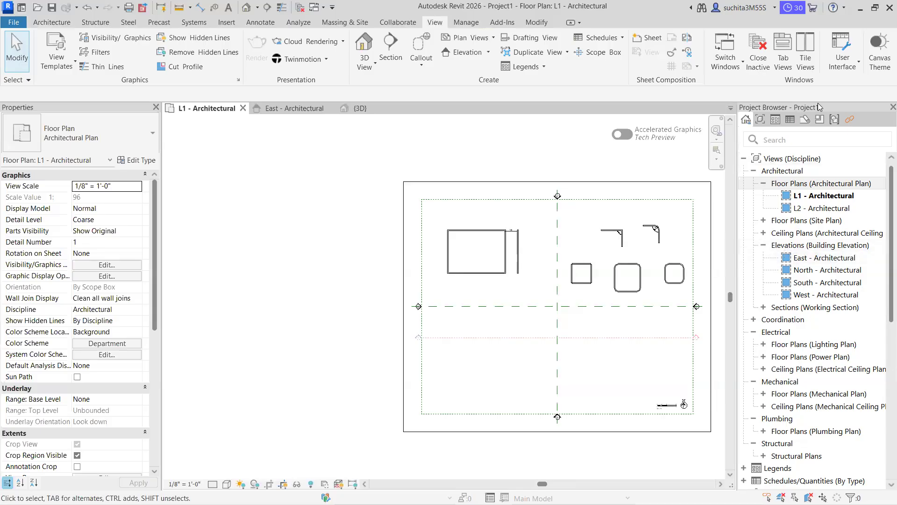
Show the MEP Fabrication Parts palette, hide it again, and look over the user interface display options.
click(855, 64)
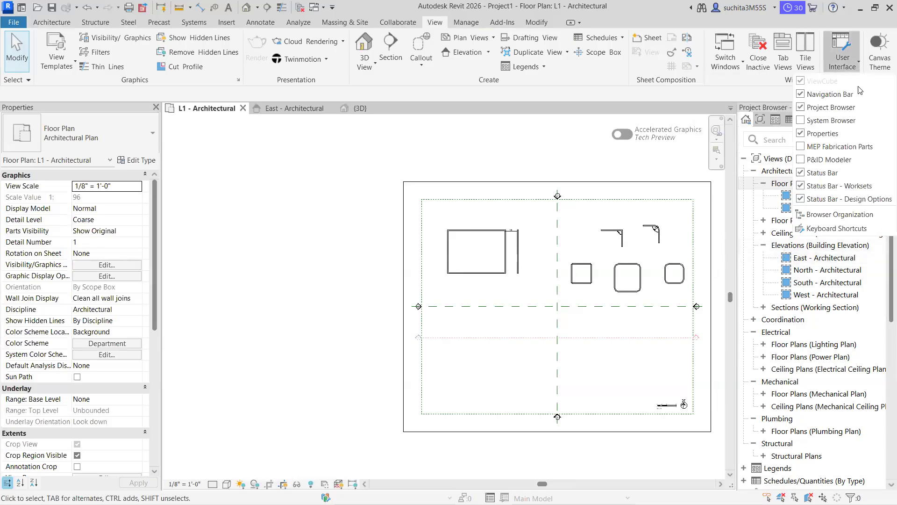
click(803, 147)
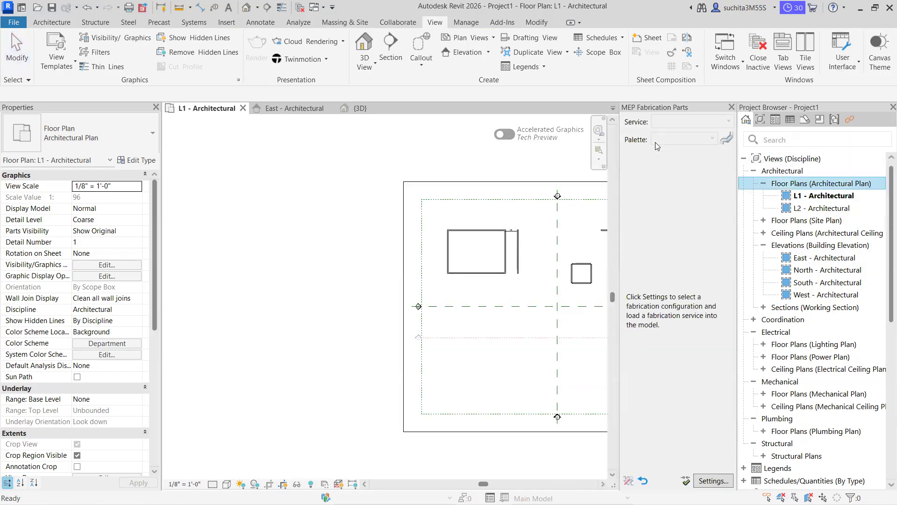
click(848, 70)
click(804, 147)
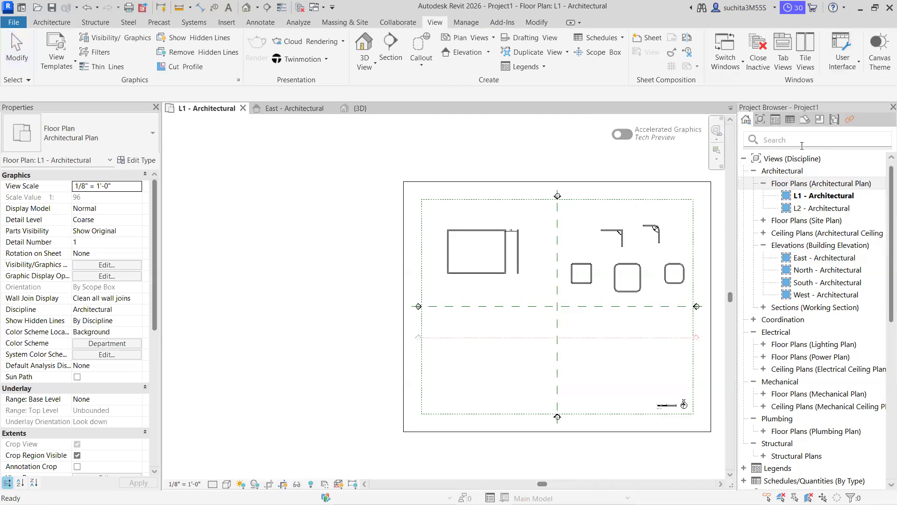
click(855, 67)
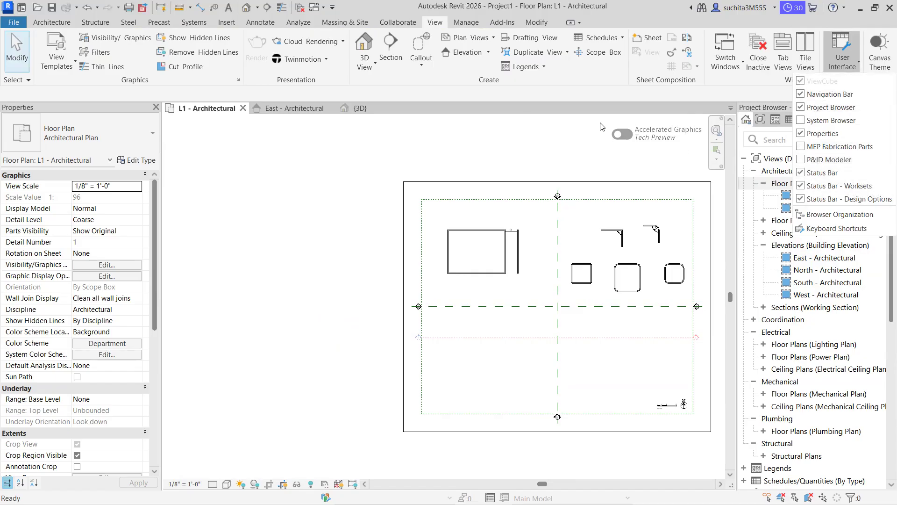
click(860, 60)
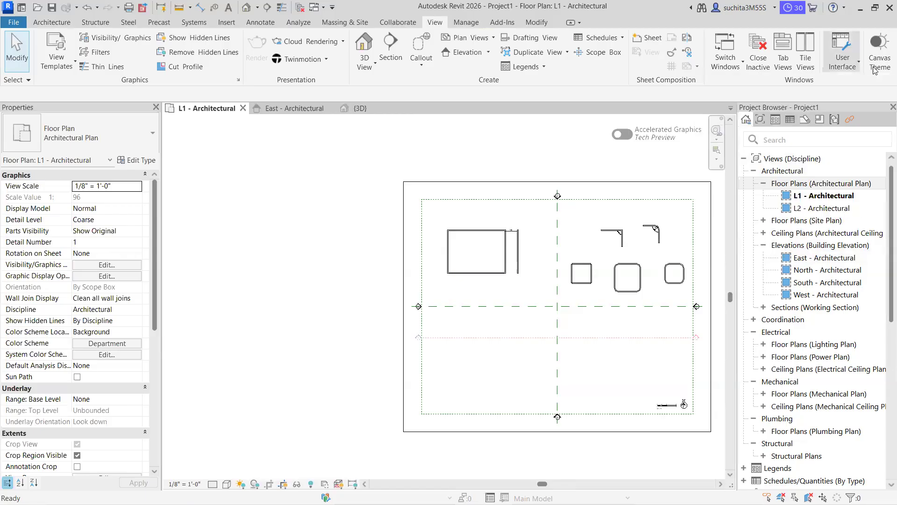
Switch the drawing canvas to the dark theme and centre the floor plan in the view.
click(880, 61)
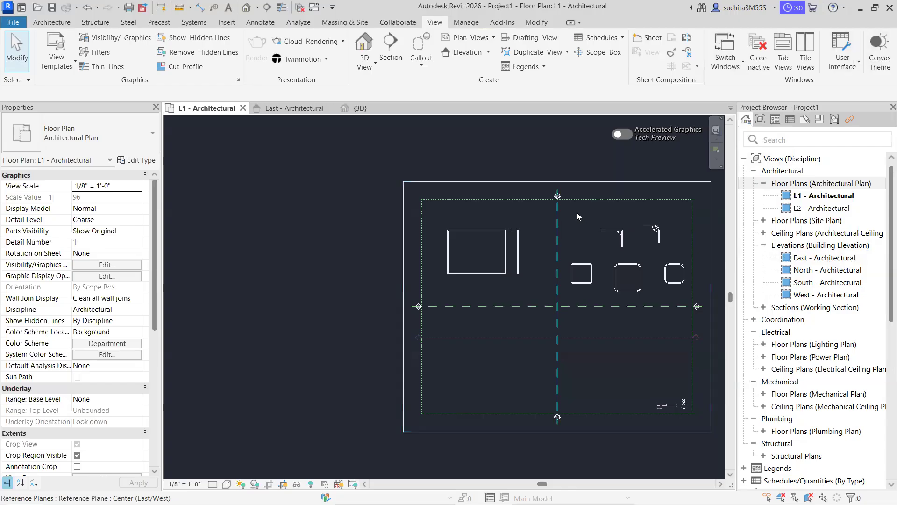
scroll(470, 258, down, 2)
scroll(514, 318, up, 2)
middle_drag(425, 360, 314, 398)
scroll(400, 359, down, 2)
scroll(413, 351, up, 2)
middle_drag(447, 341, 464, 329)
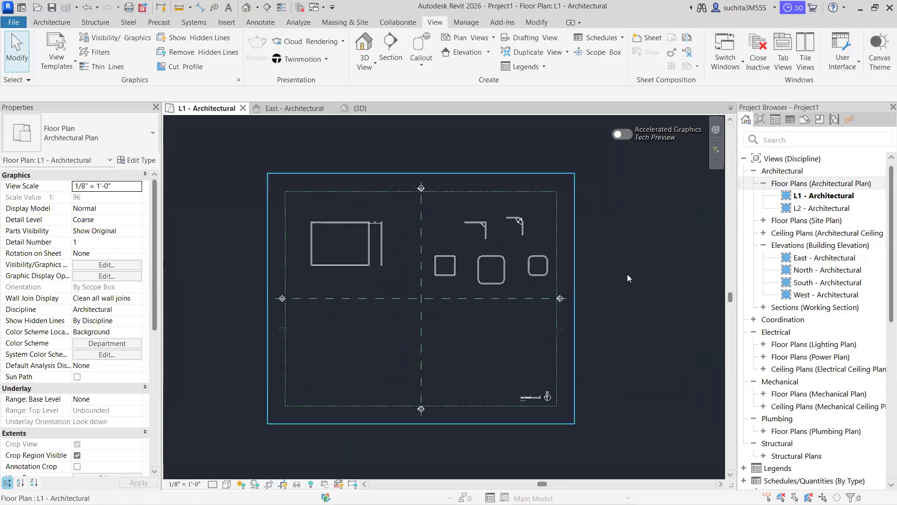
Select everything in the L1 floor plan twice to check the highlighting on the dark canvas, clearing the selection each time.
scroll(595, 266, down, 1)
drag(639, 185, 254, 428)
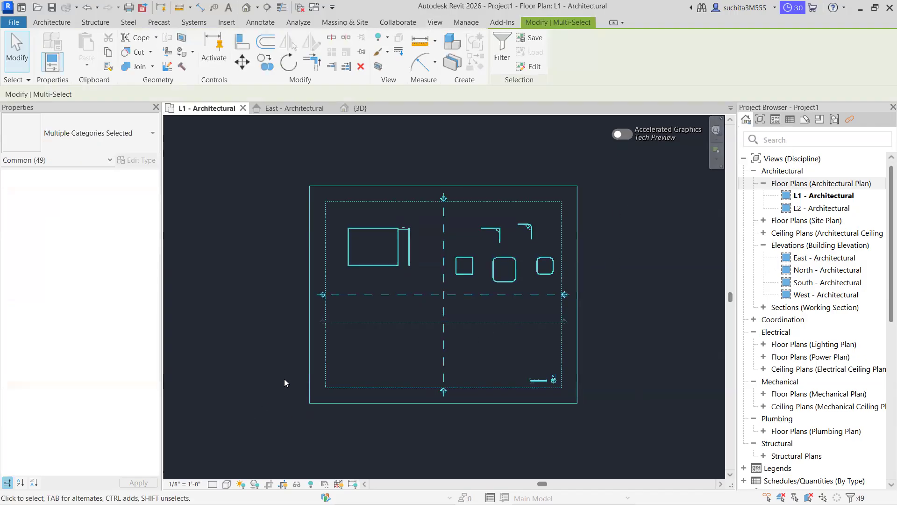
click(613, 176)
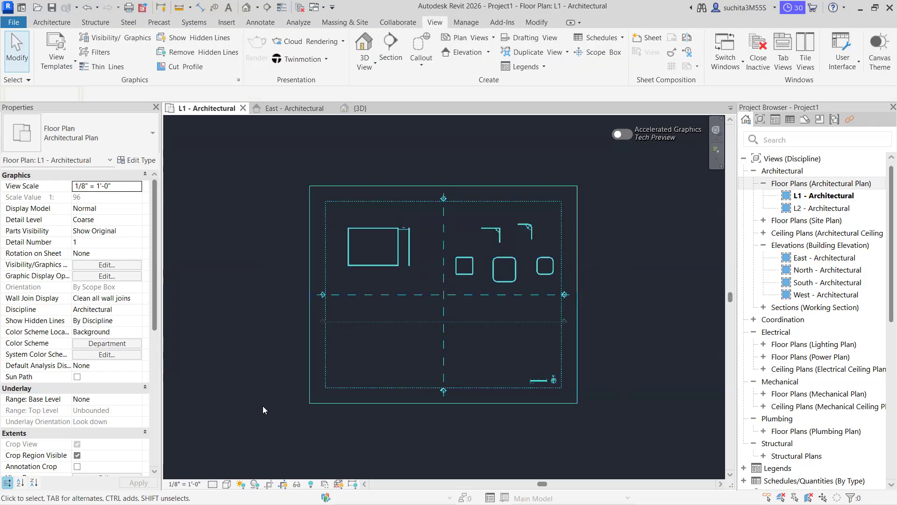
click(272, 224)
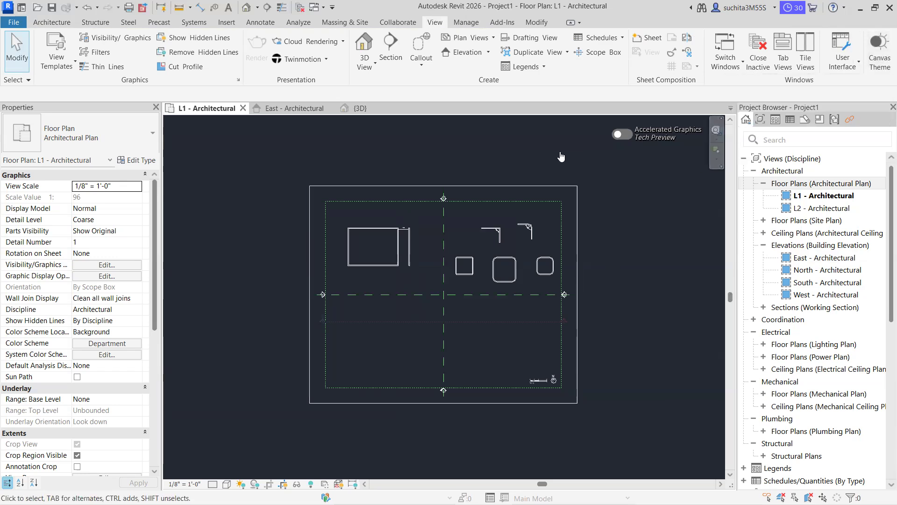
drag(588, 164, 232, 412)
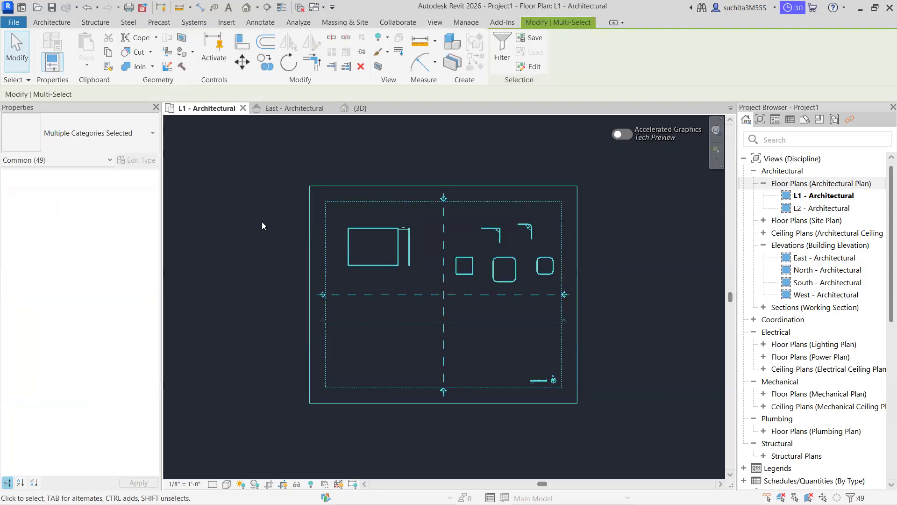
click(263, 222)
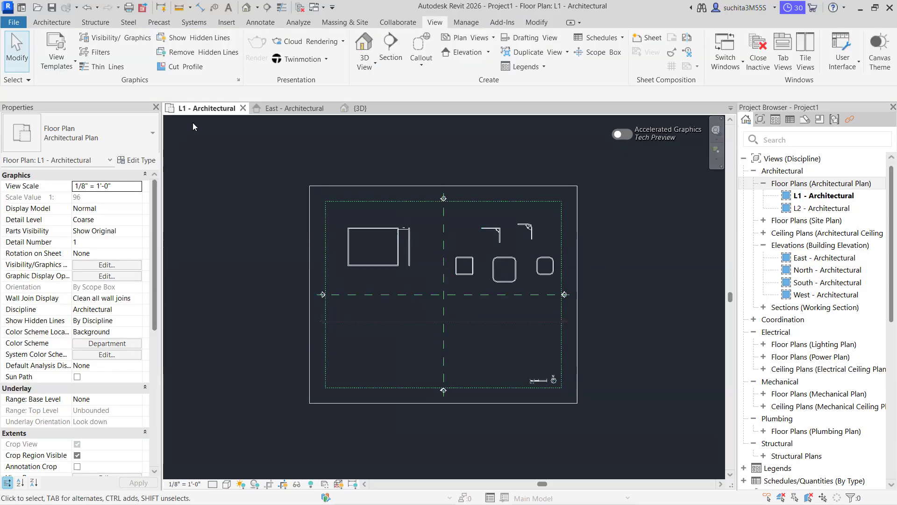
Set the dark canvas color scheme's background to orange, RGB 255-128-064, in the program's color options and apply it.
click(13, 23)
click(187, 316)
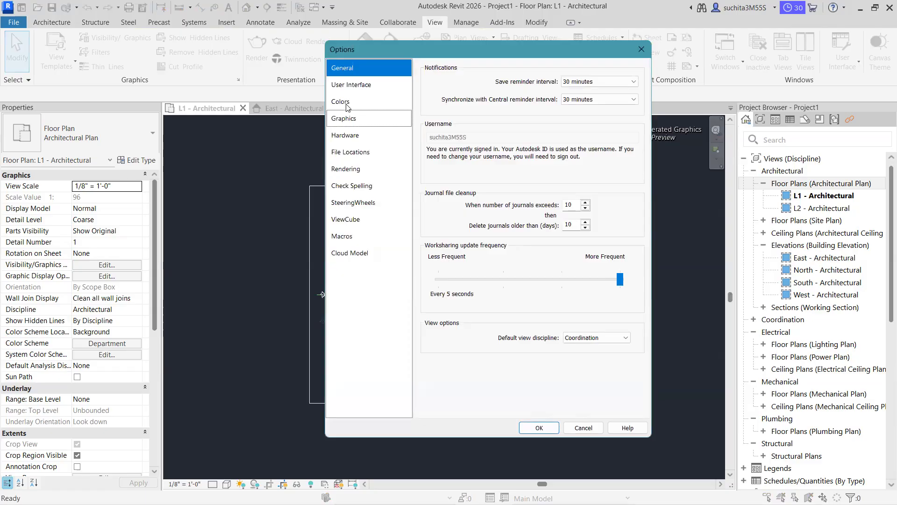
click(346, 102)
click(565, 72)
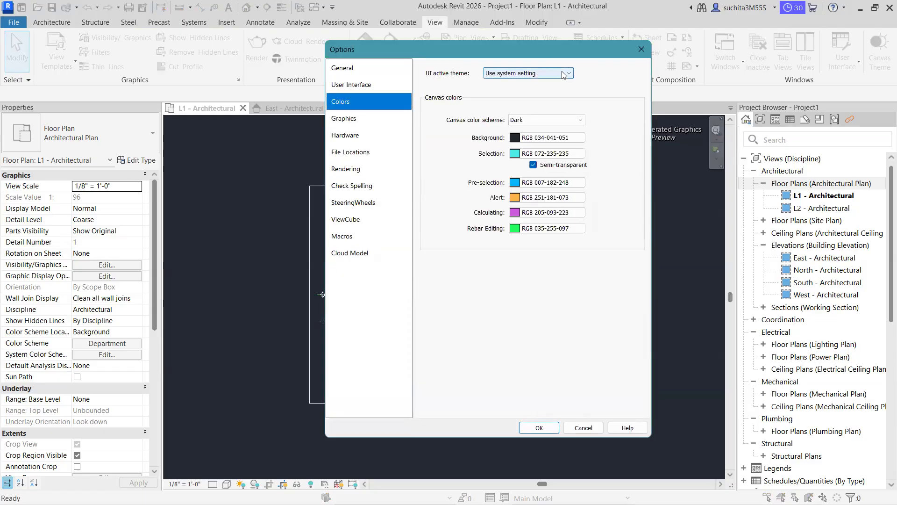
click(564, 73)
click(517, 138)
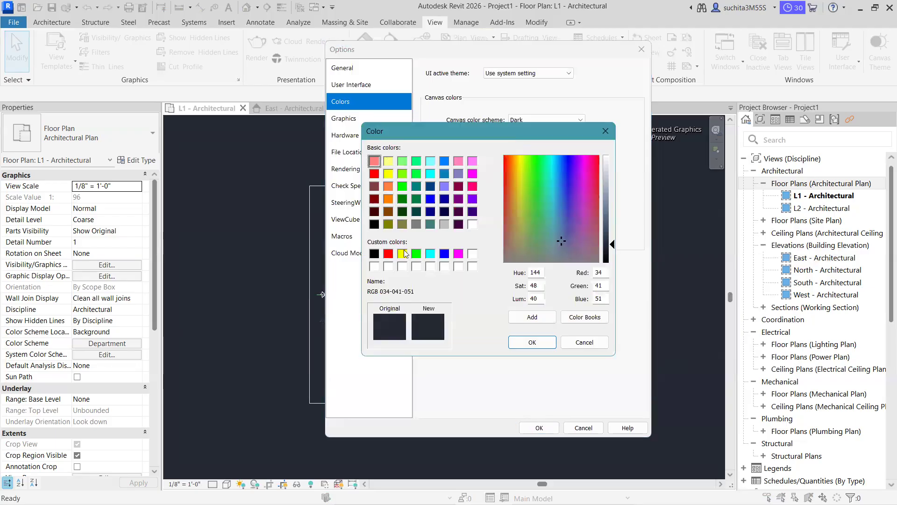
click(389, 187)
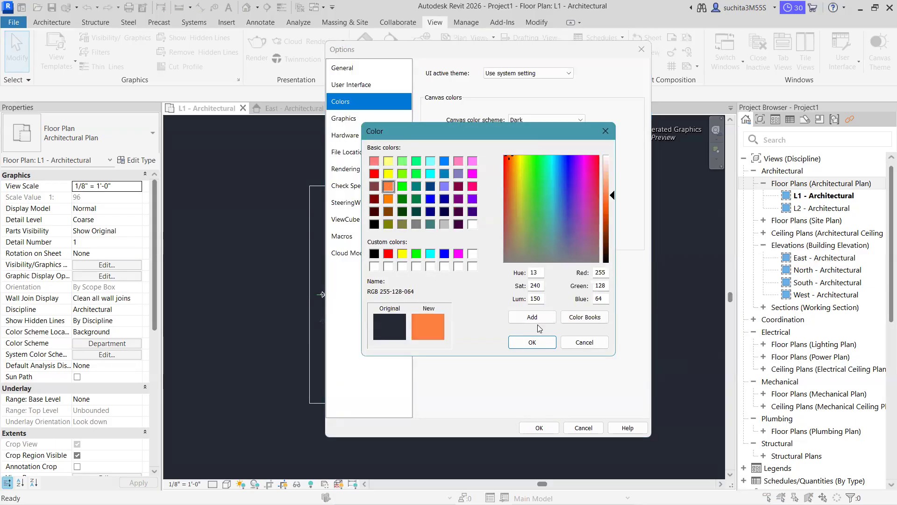
click(533, 342)
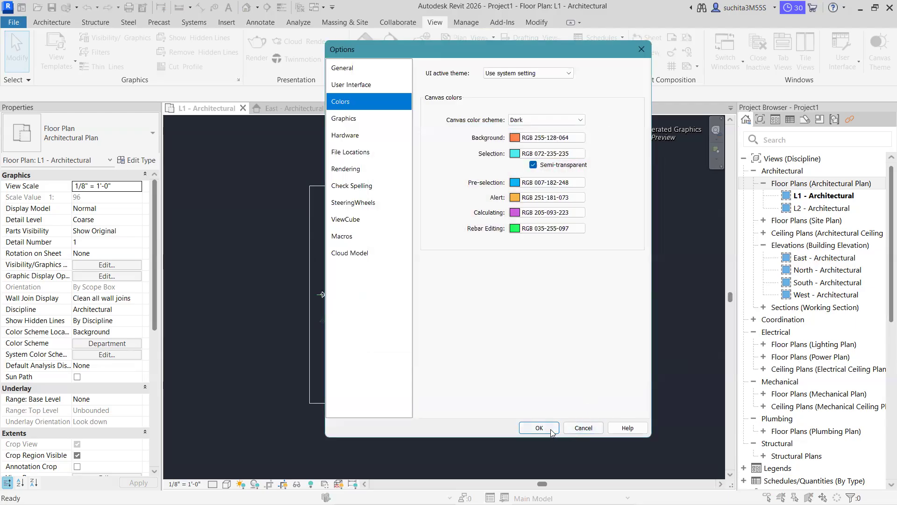
click(551, 429)
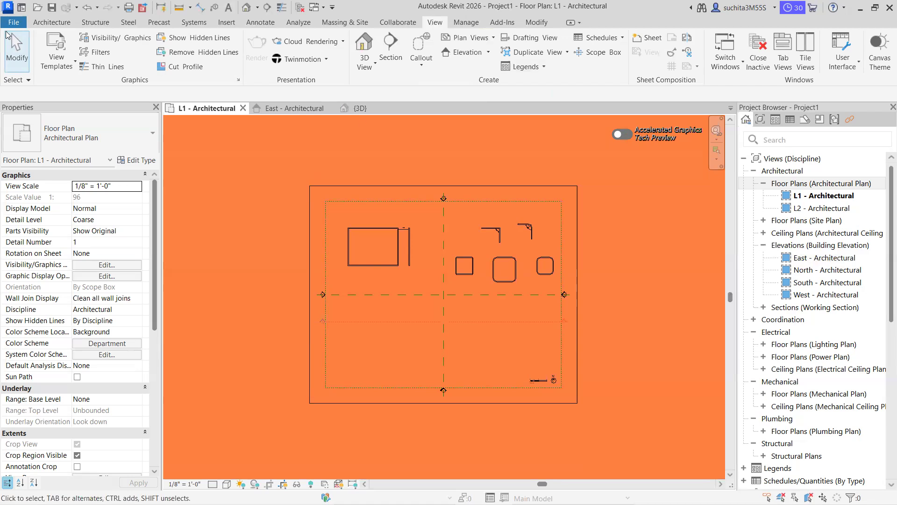
Change the dark canvas color scheme's background to light gray, RGB 192-192-192, in the color options and apply it.
click(21, 22)
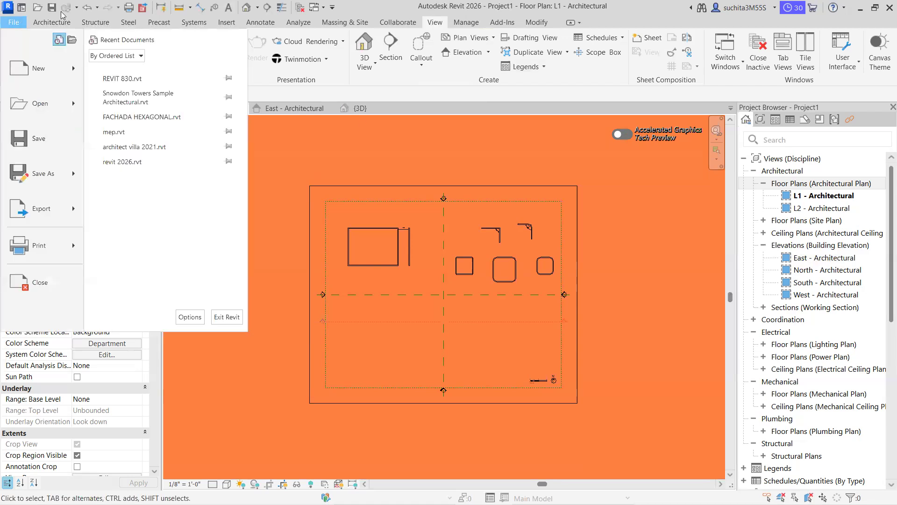
click(190, 318)
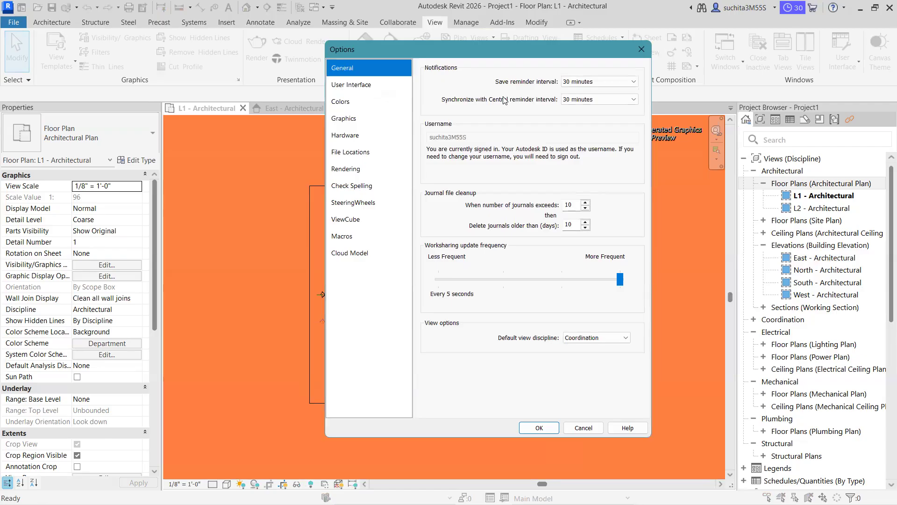
click(340, 101)
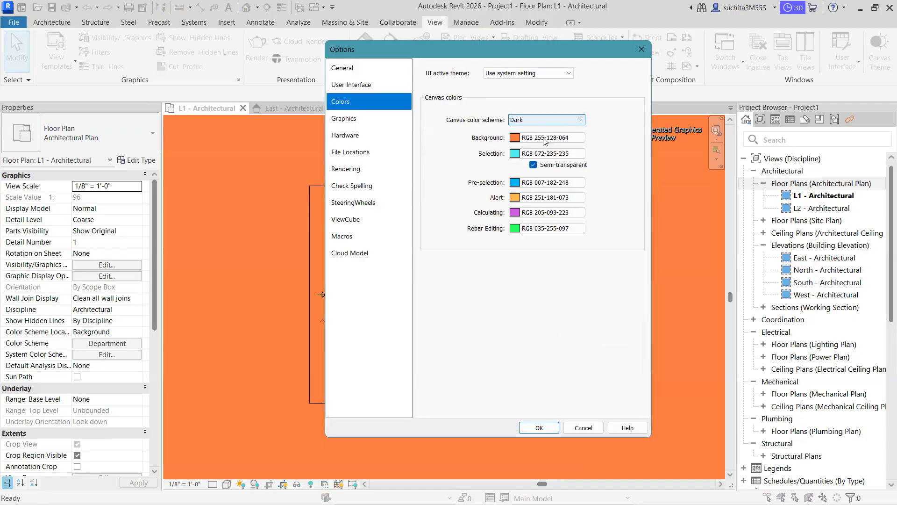
click(516, 138)
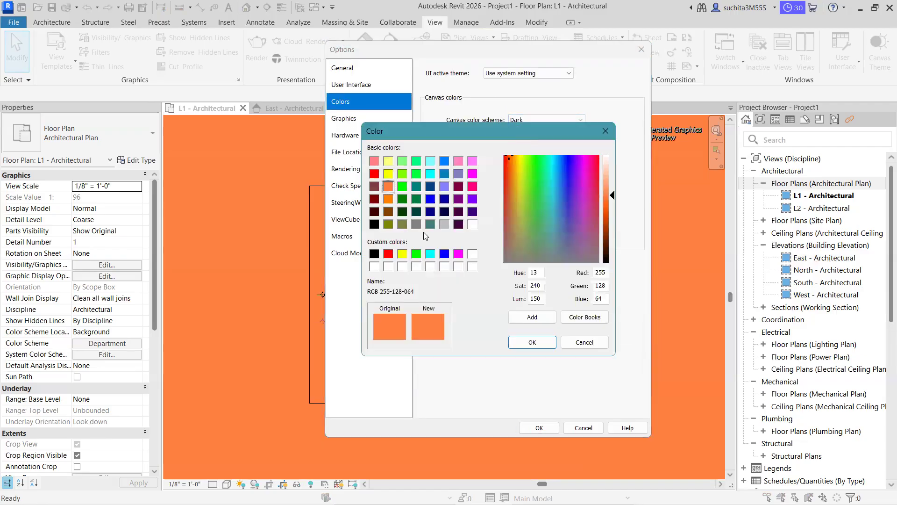
click(444, 225)
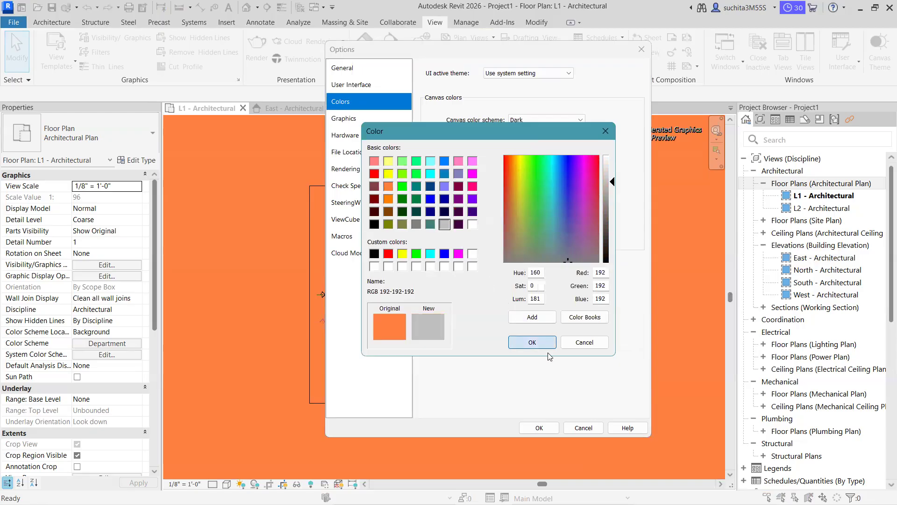
click(532, 342)
click(538, 427)
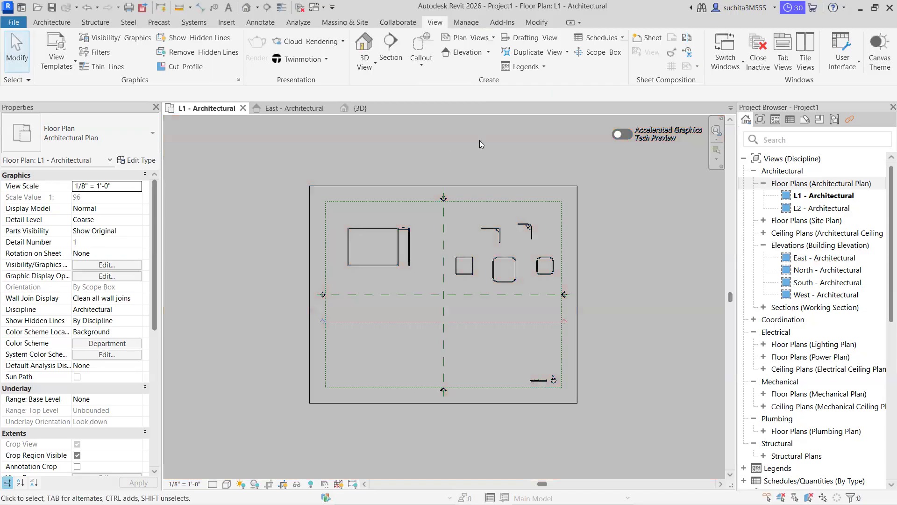